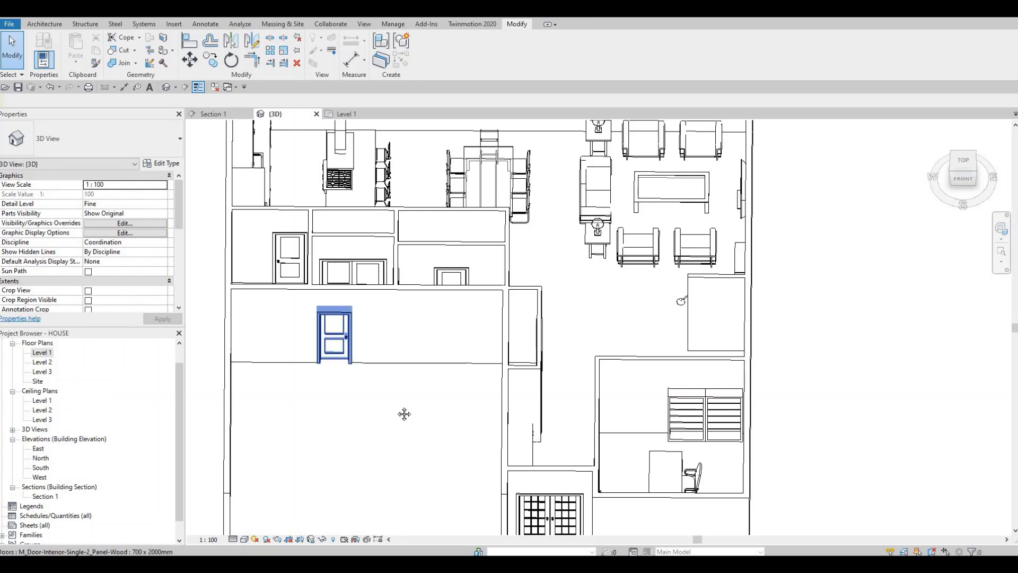
# Open the Level 1 floor plan.
pyautogui.doubleClick(42, 352)
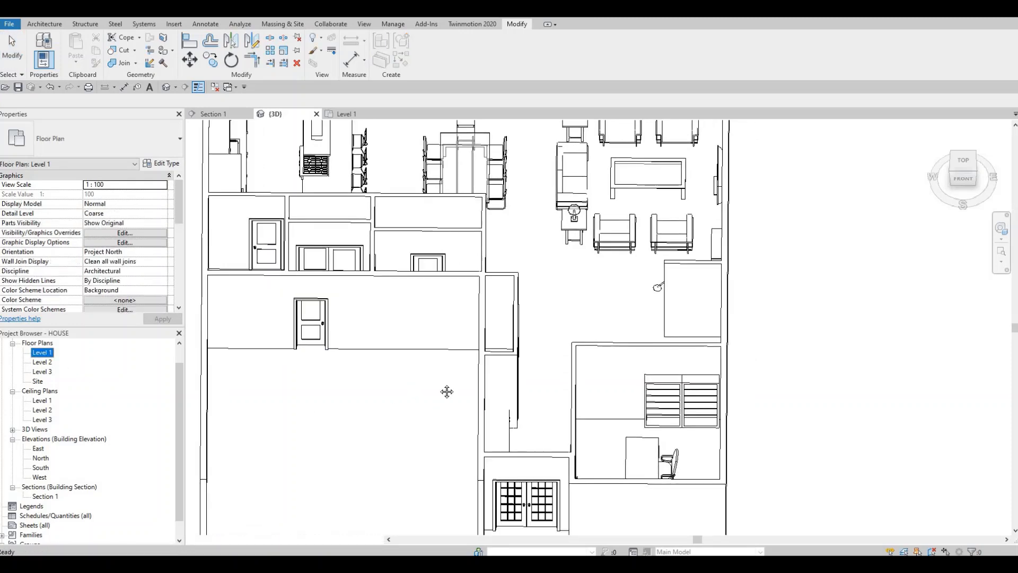
pyautogui.scroll(-3, 371, 345)
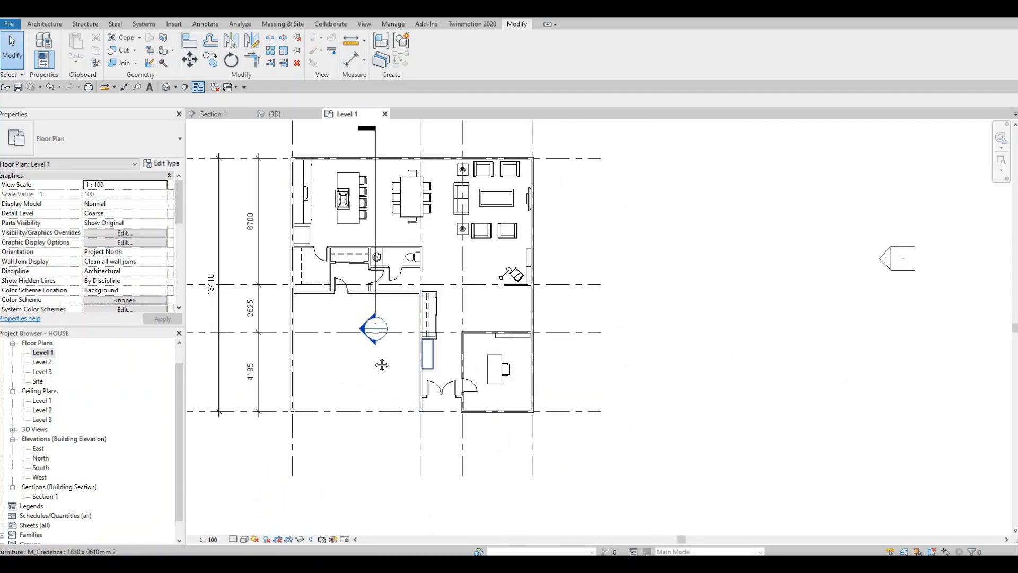
pyautogui.moveTo(467, 323); pyautogui.dragTo(462, 351, button='middle')
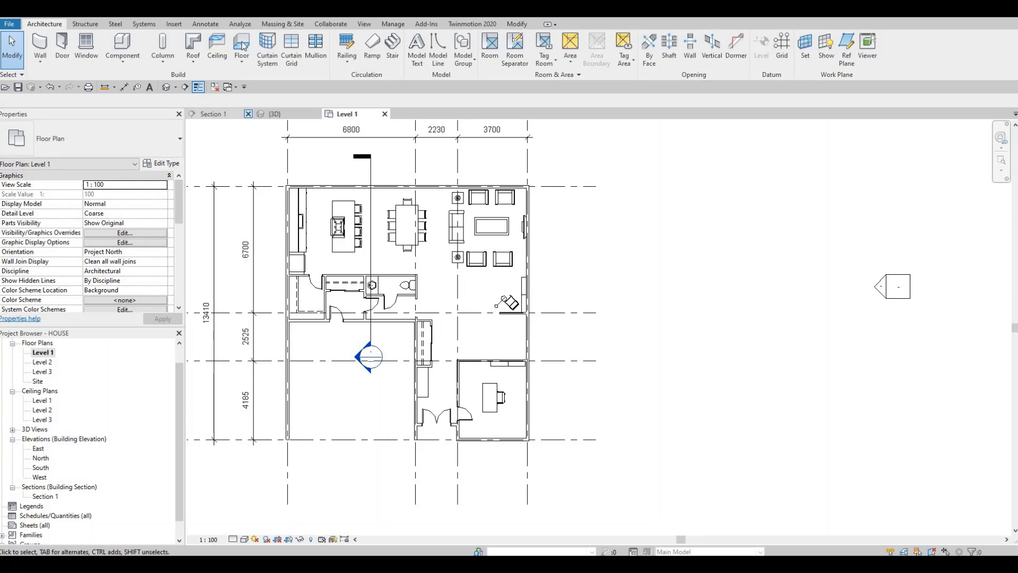
# Start a new floor on Level 1 and duplicate the Generic Floor - 400mm type as "floor 1".
pyautogui.click(241, 45)
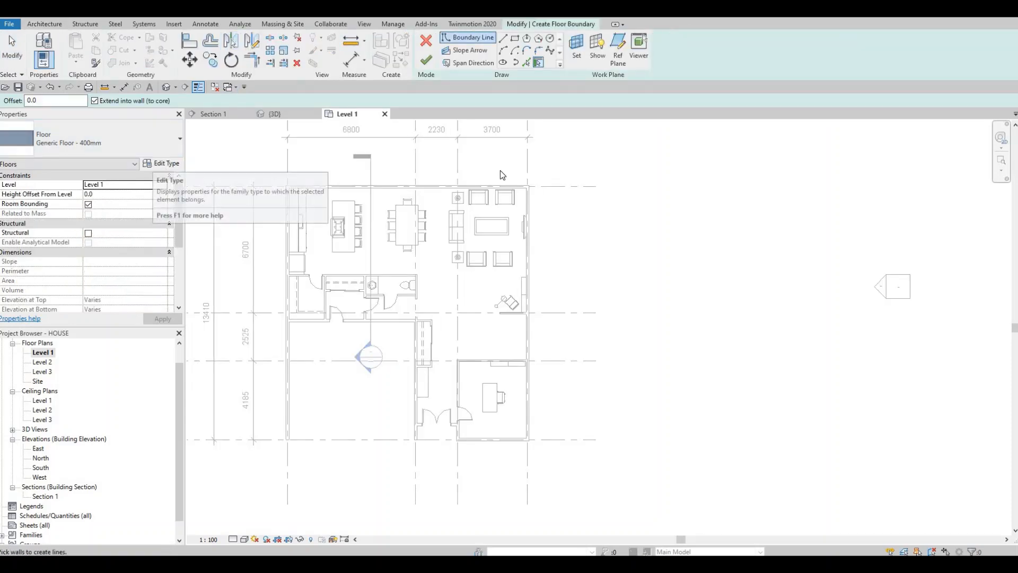
pyautogui.click(168, 164)
pyautogui.click(740, 105)
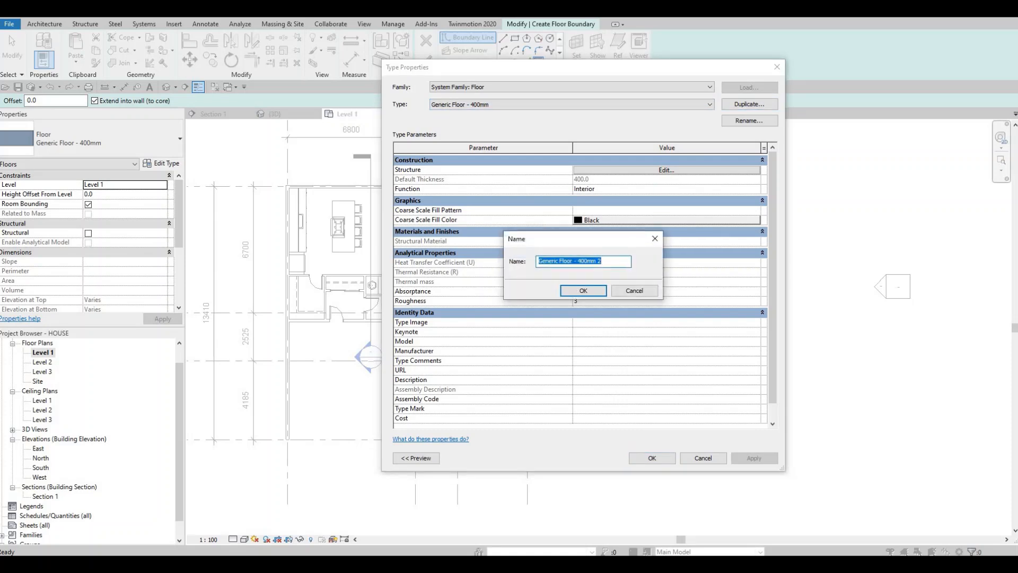
pyautogui.write('floor 1')
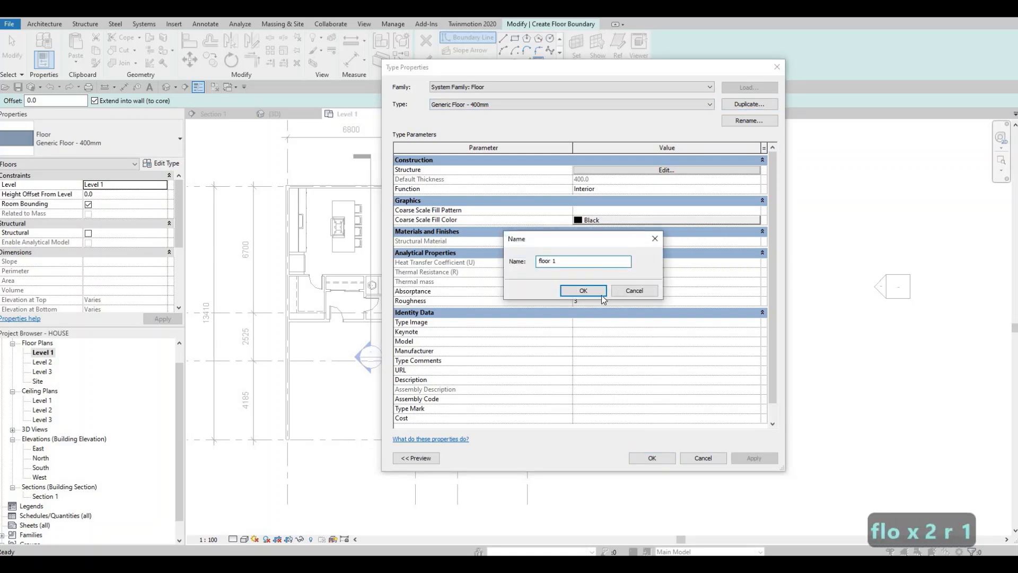
pyautogui.click(600, 294)
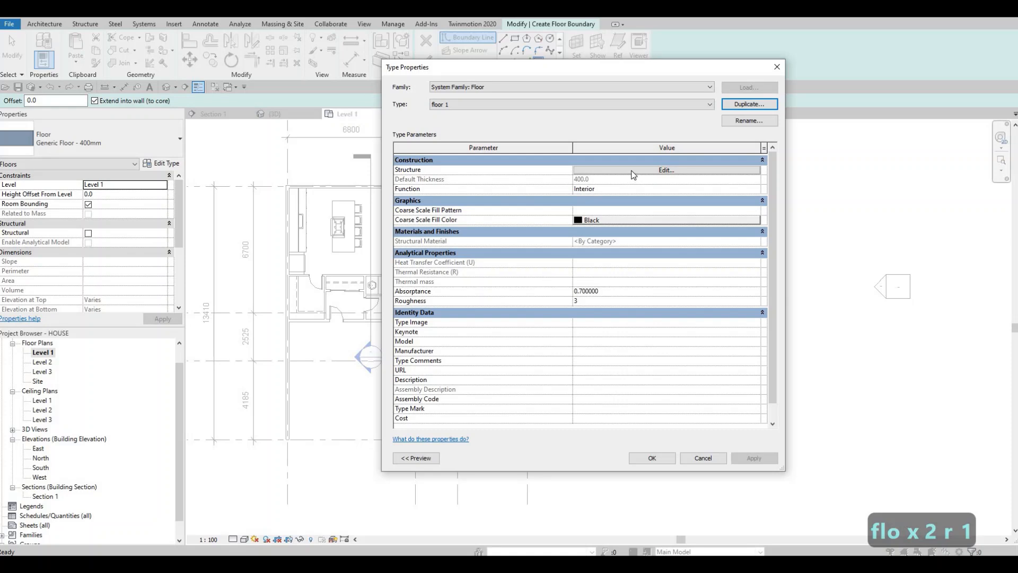
# Set the structure layer thickness of the floor 1 type to 200 mm.
pyautogui.click(606, 170)
pyautogui.click(580, 170)
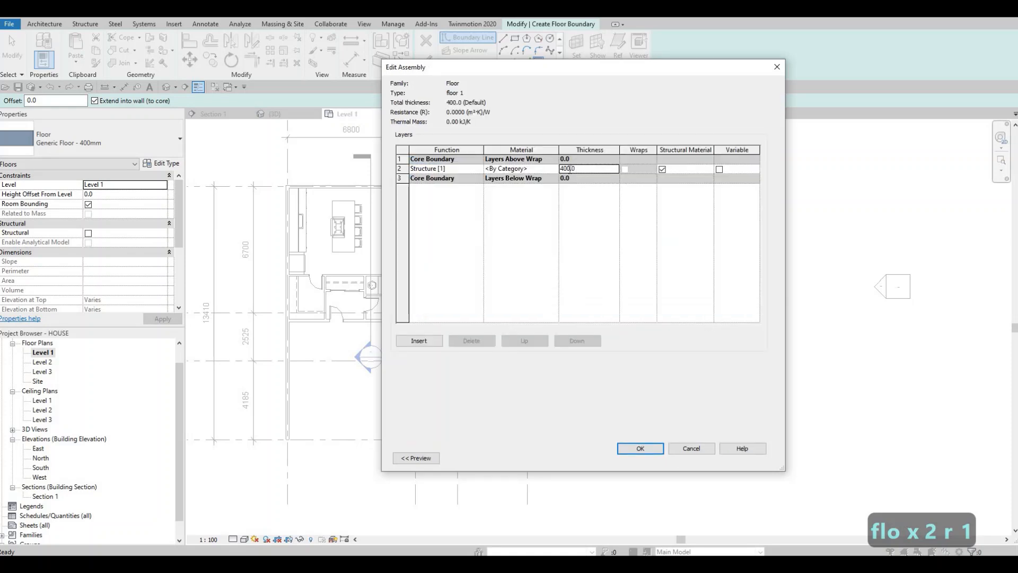
pyautogui.write('200')
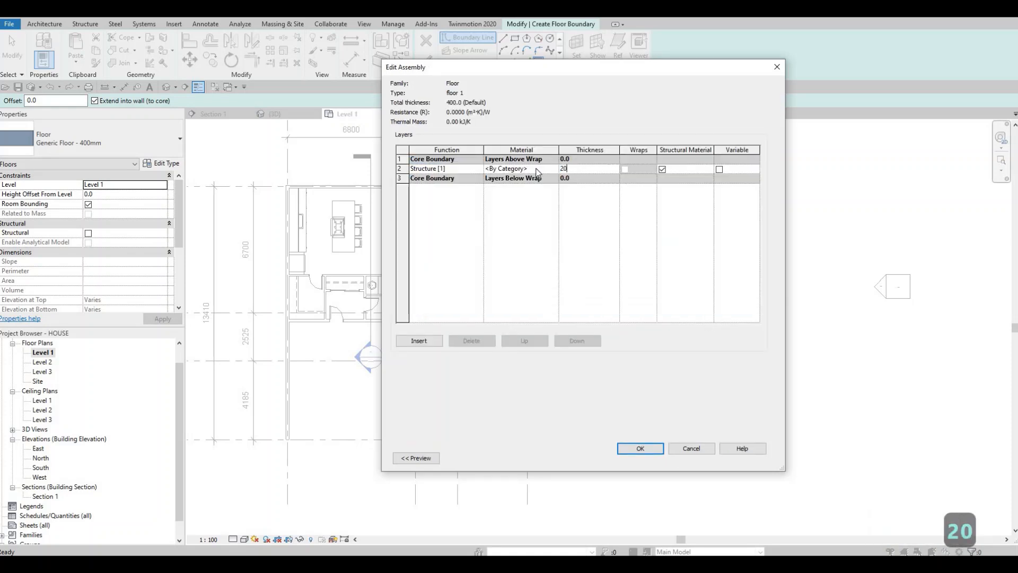
# Assign the Stone material from the AEC Materials stone library to the structure layer and accept the floor type.
pyautogui.click(549, 169)
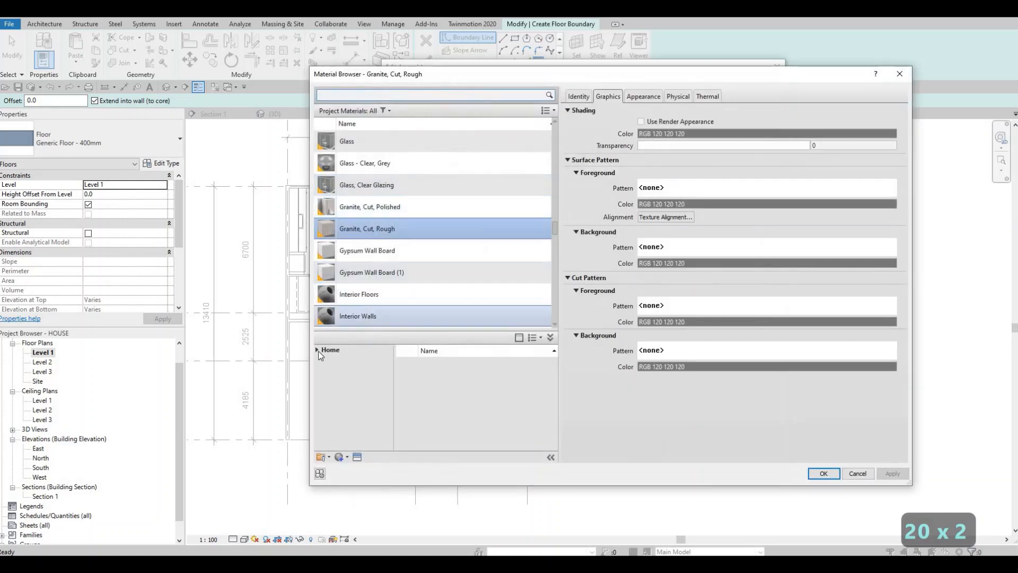
pyautogui.click(317, 350)
pyautogui.click(322, 371)
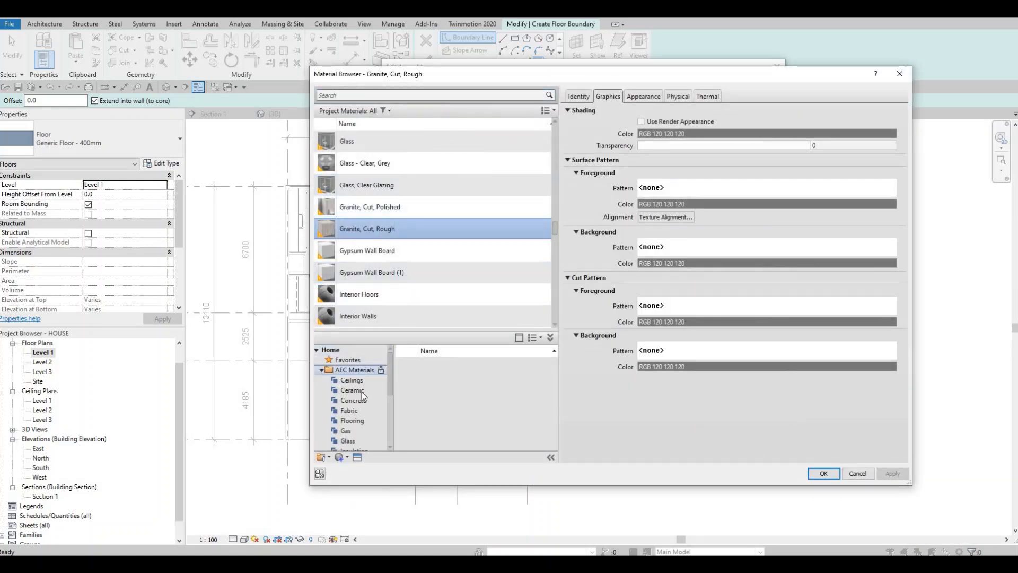
pyautogui.scroll(-3, 346, 437)
pyautogui.click(348, 440)
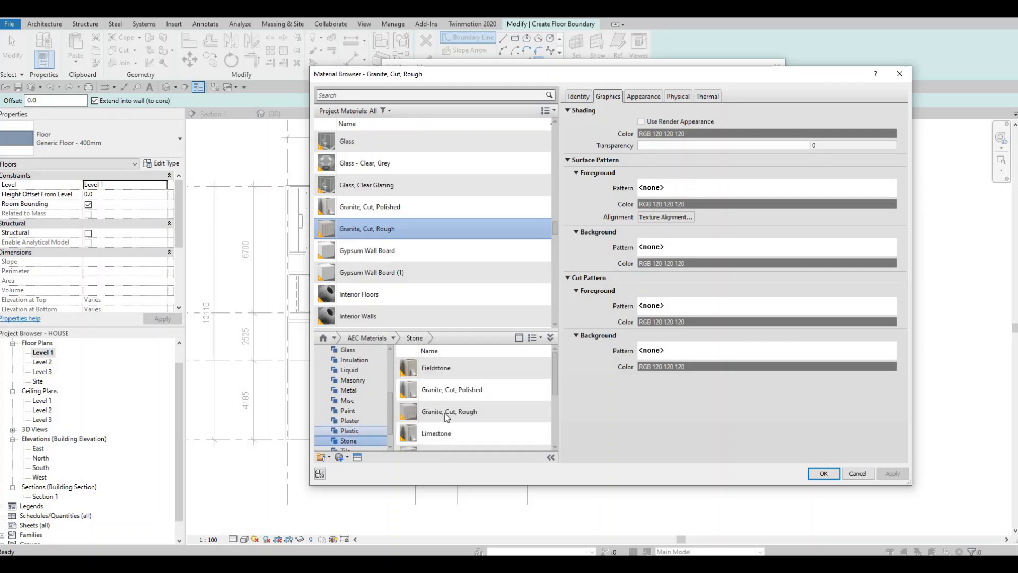
pyautogui.scroll(-3, 502, 423)
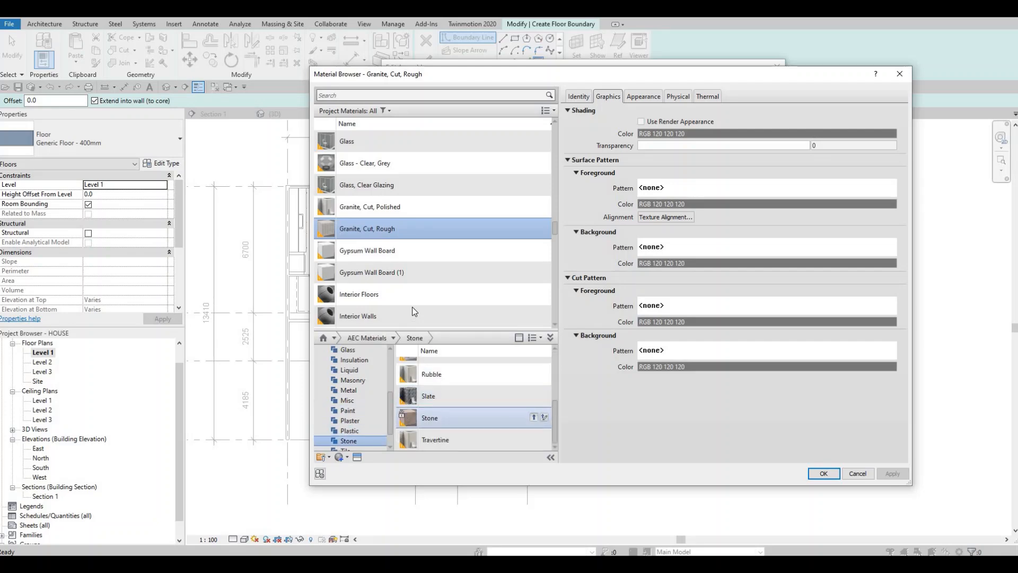
pyautogui.click(824, 473)
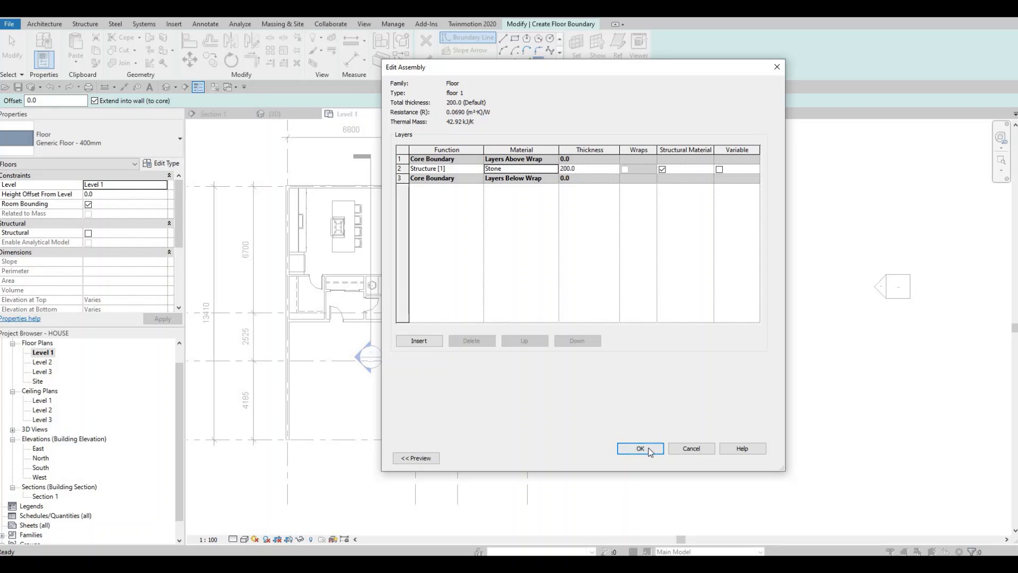
pyautogui.click(640, 448)
pyautogui.click(652, 457)
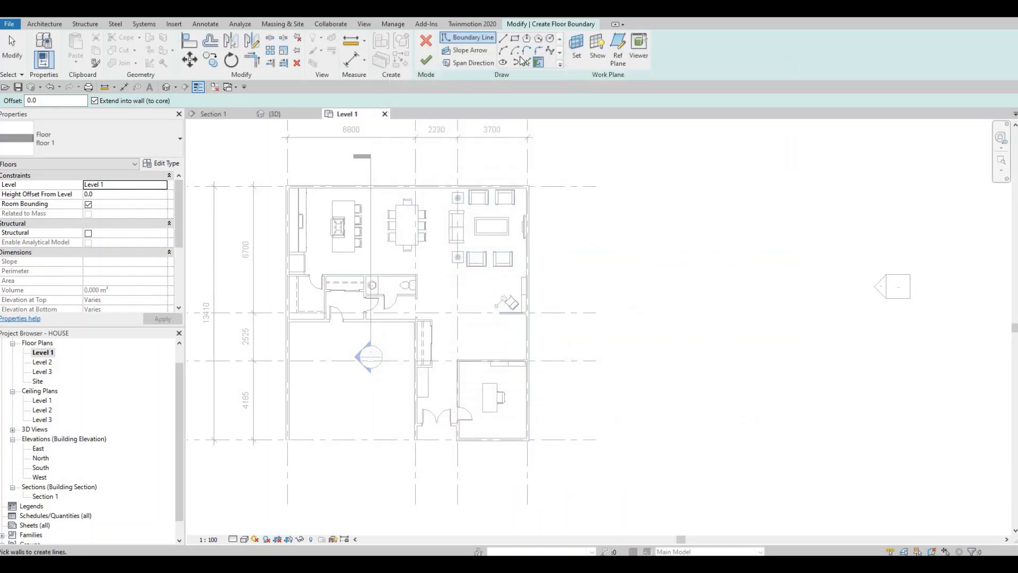
# Pick the outer faces of the house's west, north and east exterior walls as floor boundary lines.
pyautogui.scroll(2, 291, 198)
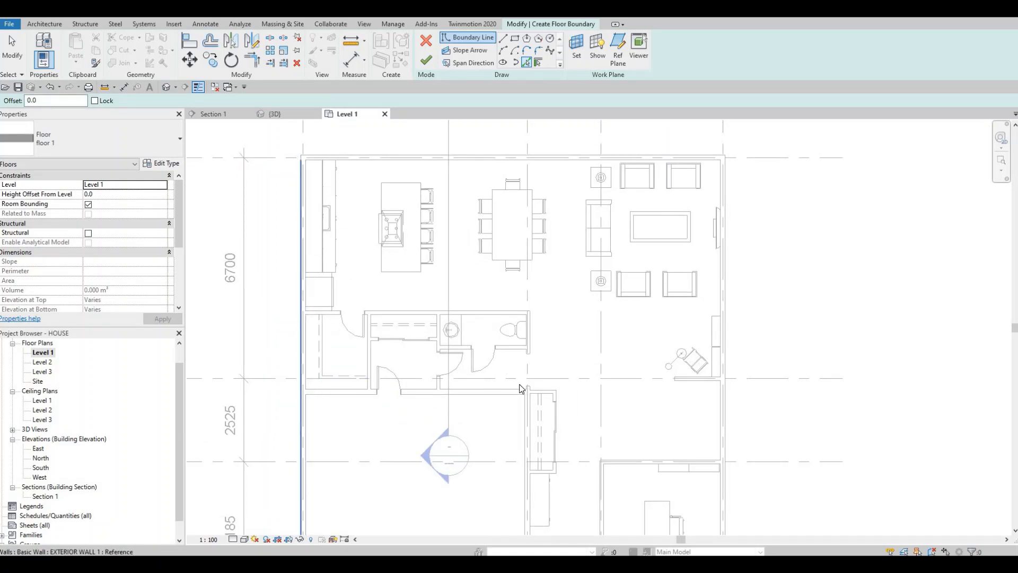
pyautogui.click(300, 193)
pyautogui.click(343, 155)
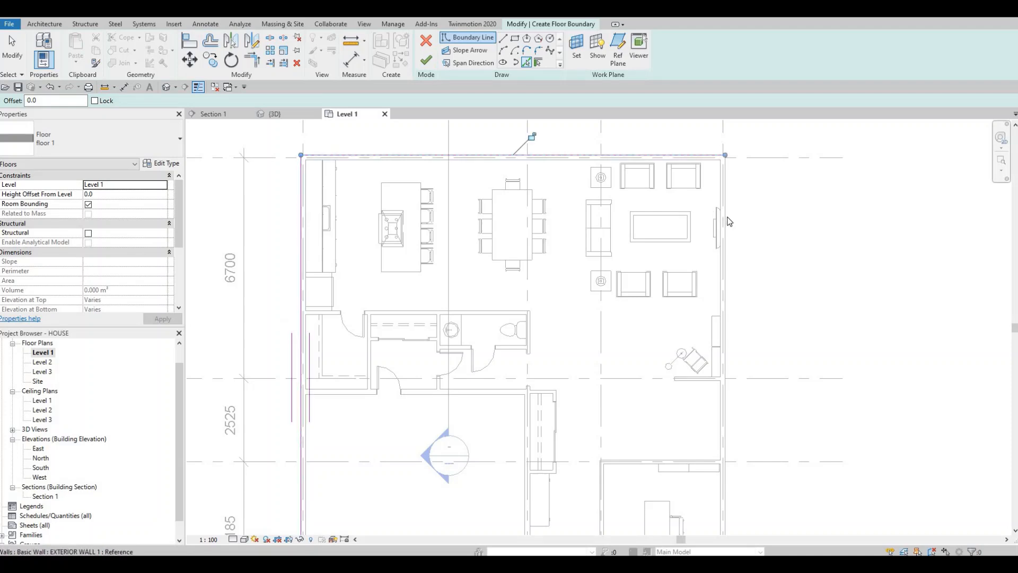
pyautogui.click(721, 430)
# Pick boundary lines along the office's front wall, the entrance recess and the garage-side face of the wall beside the entrance hall.
pyautogui.moveTo(608, 310); pyautogui.dragTo(545, 120, button='middle')
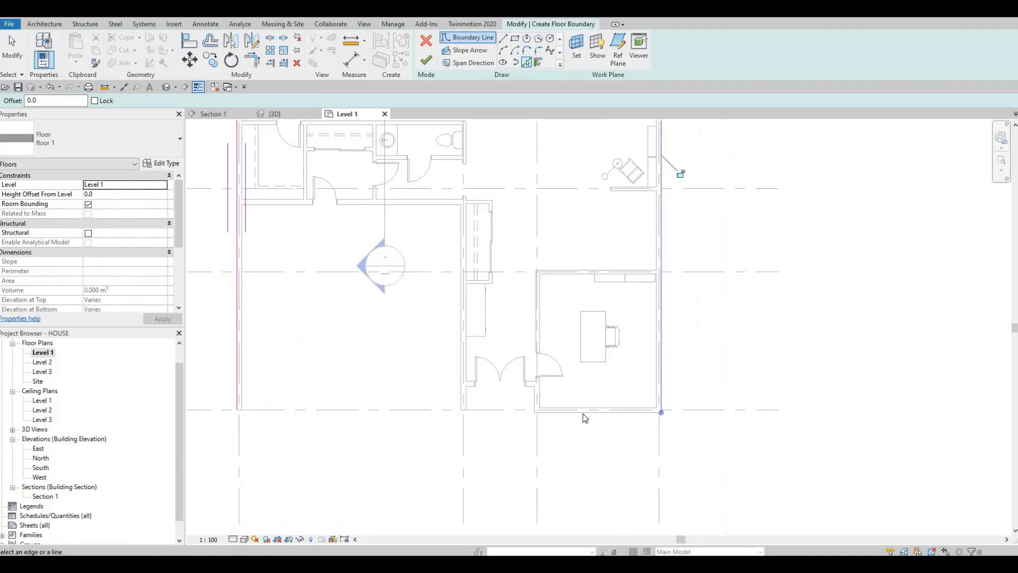
pyautogui.click(537, 414)
pyautogui.scroll(3, 533, 408)
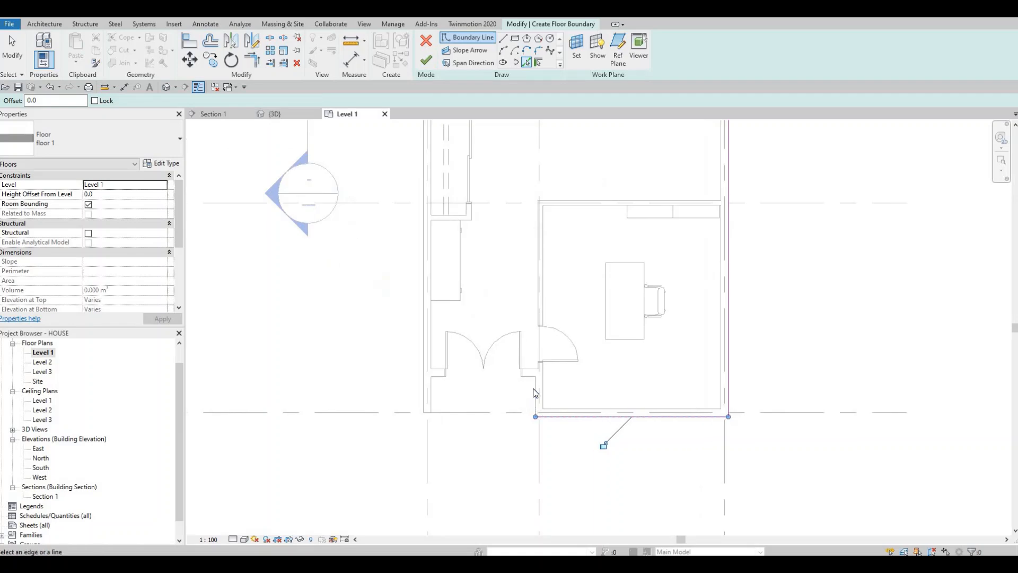
pyautogui.click(526, 381)
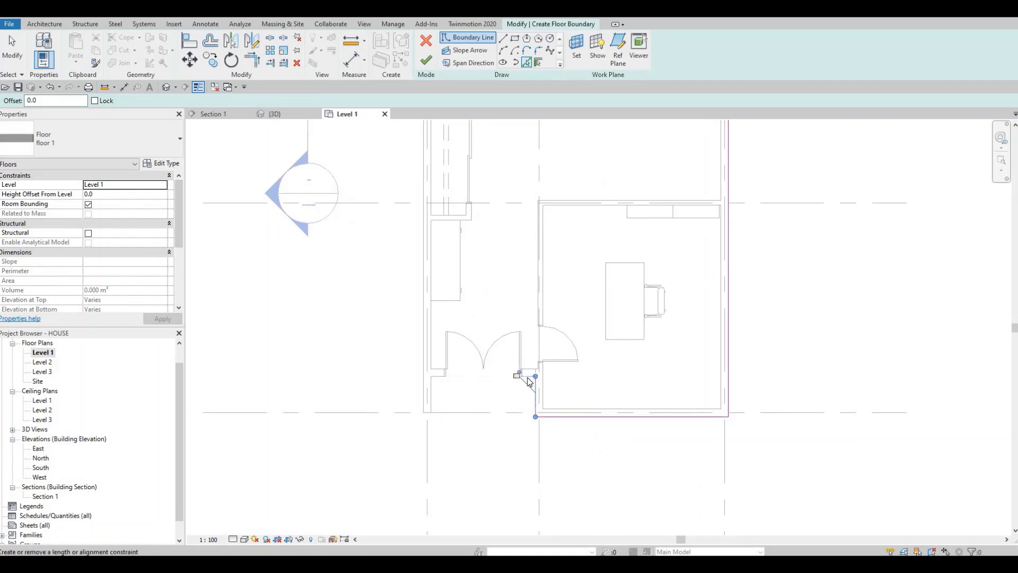
pyautogui.click(524, 377)
pyautogui.click(447, 382)
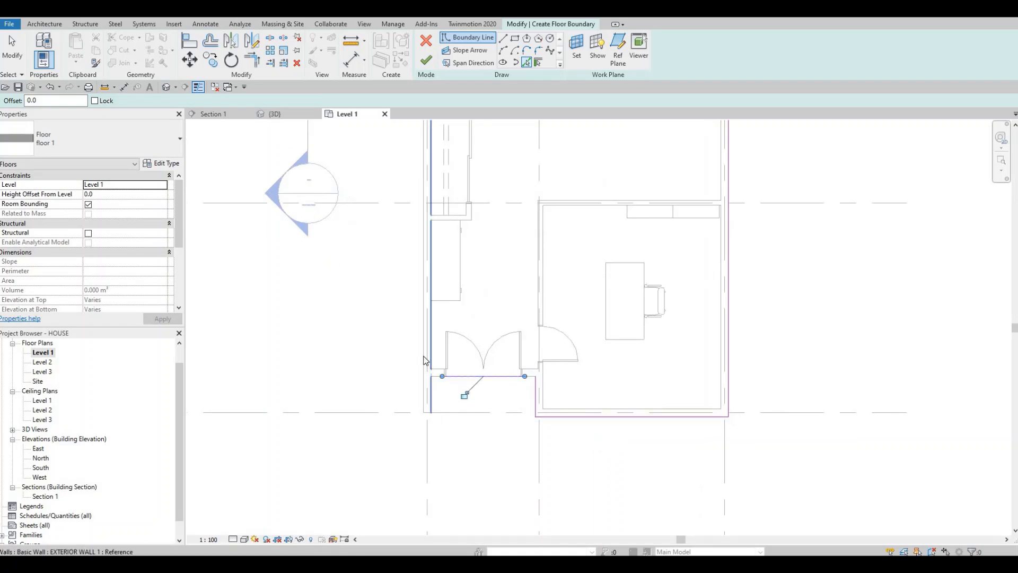
pyautogui.click(424, 360)
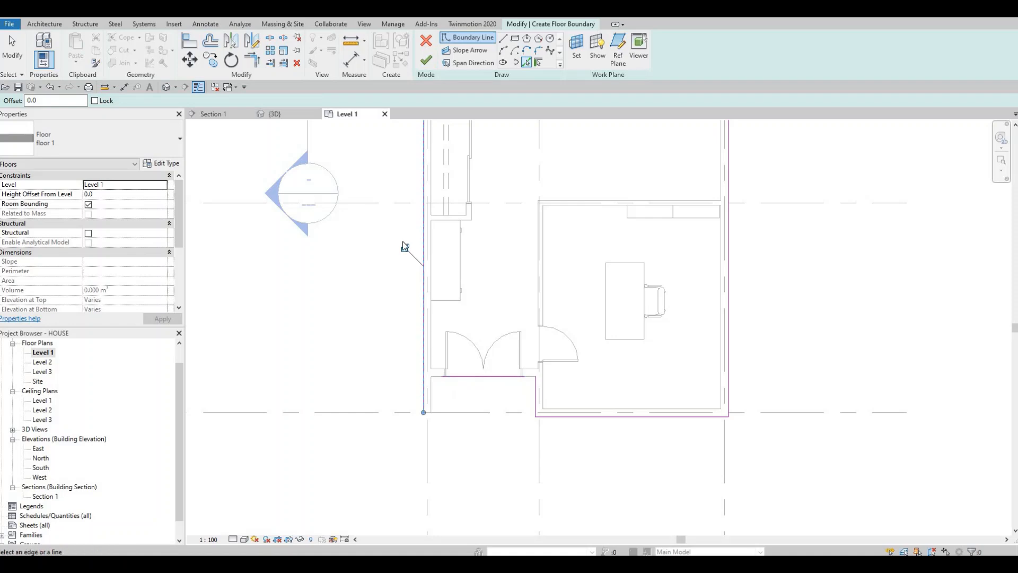
pyautogui.scroll(-3, 403, 241)
pyautogui.press('Escape')
pyautogui.press('Escape')
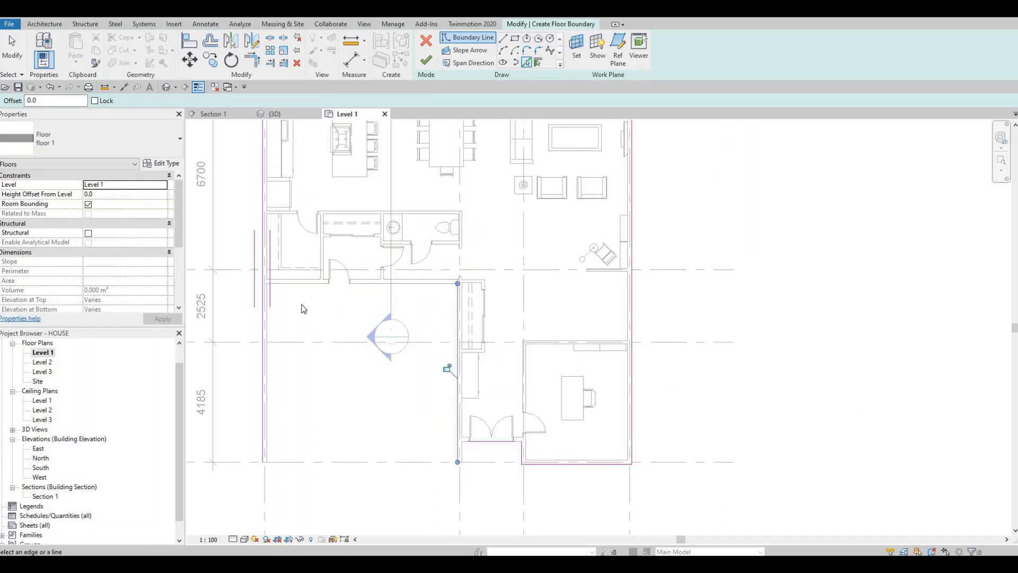
pyautogui.press('t')
pyautogui.press('r')
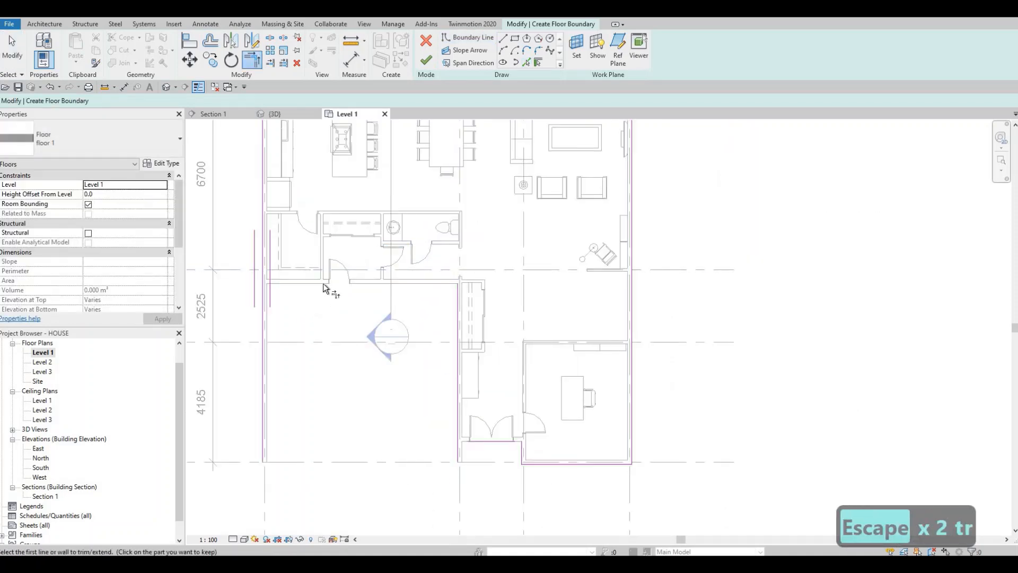
pyautogui.press('Escape')
pyautogui.press('Escape')
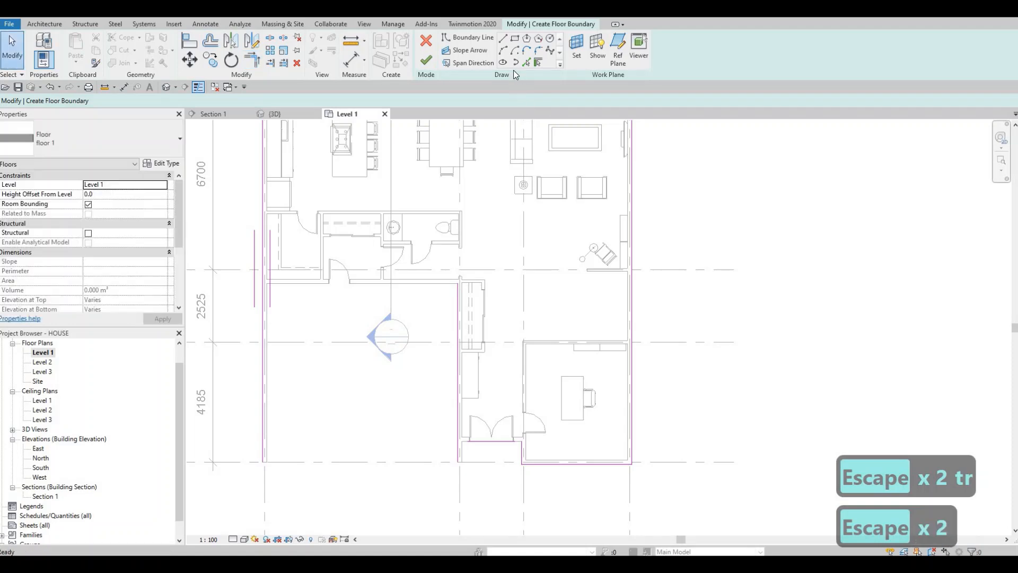
# Add a floor boundary line along the garage-side face of the wall behind the garage.
pyautogui.press('F1')
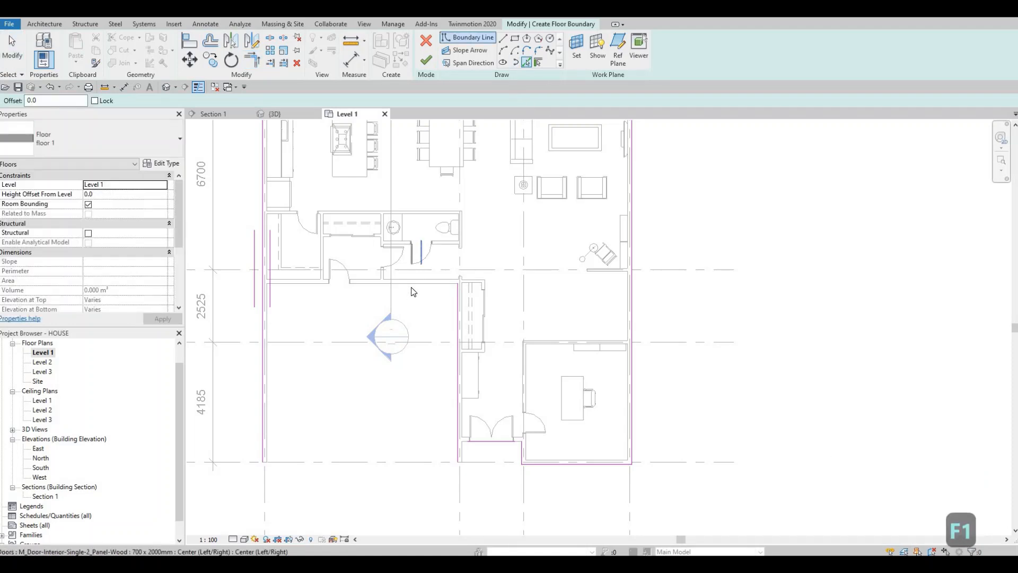
pyautogui.click(412, 287)
pyautogui.moveTo(278, 333); pyautogui.dragTo(299, 333, button='middle')
pyautogui.press('Escape')
pyautogui.press('Escape')
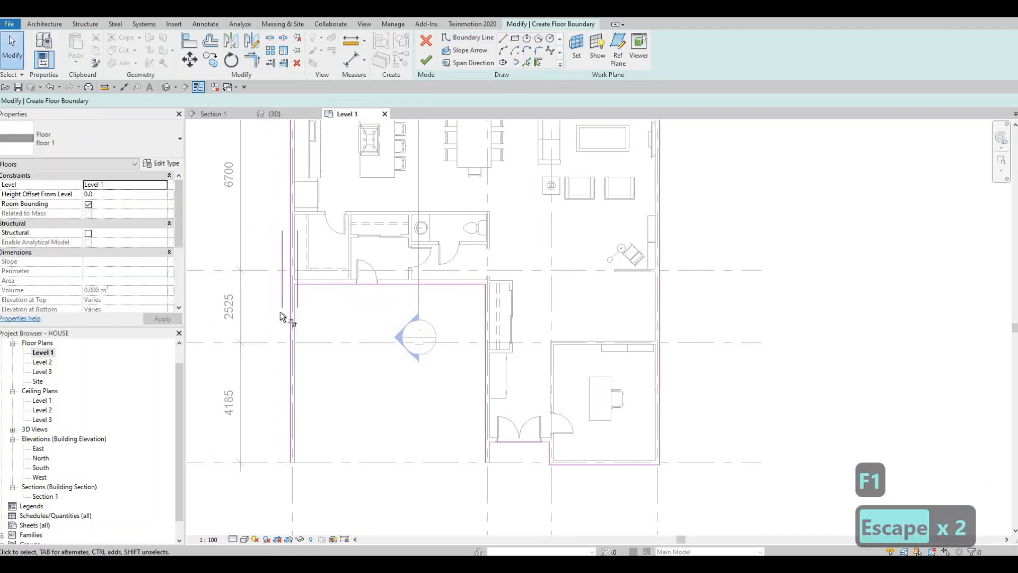
# Trim the boundary lines to corners at the garage's rear wall and around the entrance recess, closing the floor outline.
pyautogui.press('t')
pyautogui.press('r')
pyautogui.click(292, 257)
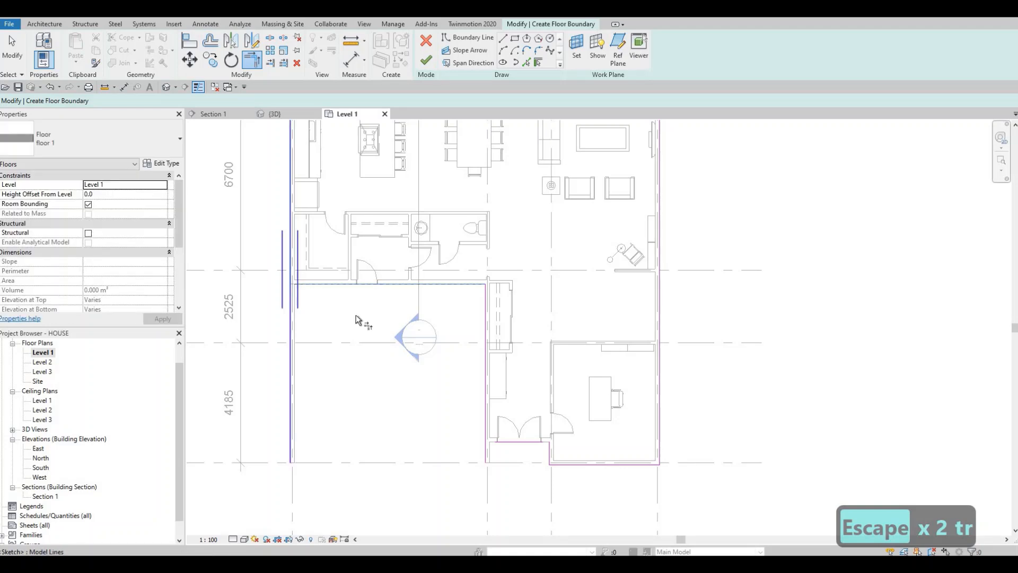
pyautogui.click(486, 416)
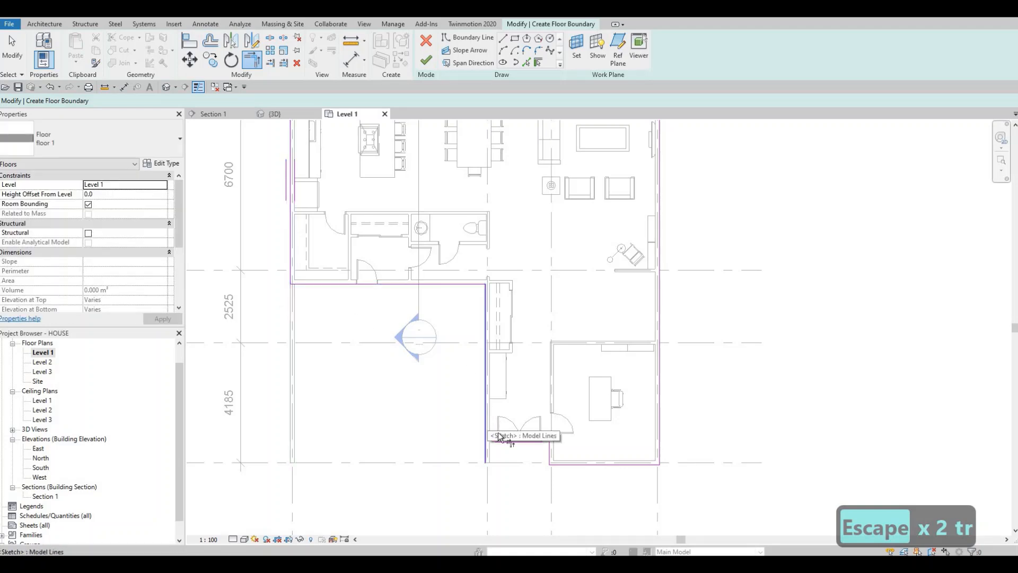
pyautogui.click(537, 442)
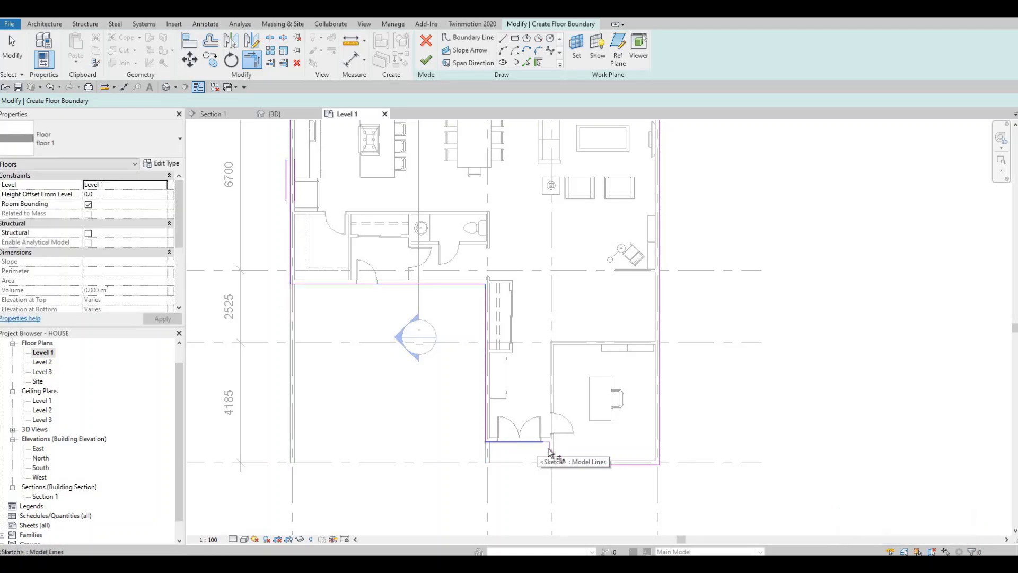
pyautogui.moveTo(433, 205); pyautogui.dragTo(499, 358, button='middle')
pyautogui.scroll(-2, 500, 358)
pyautogui.scroll(1, 389, 239)
pyautogui.moveTo(490, 478); pyautogui.dragTo(450, 346, button='middle')
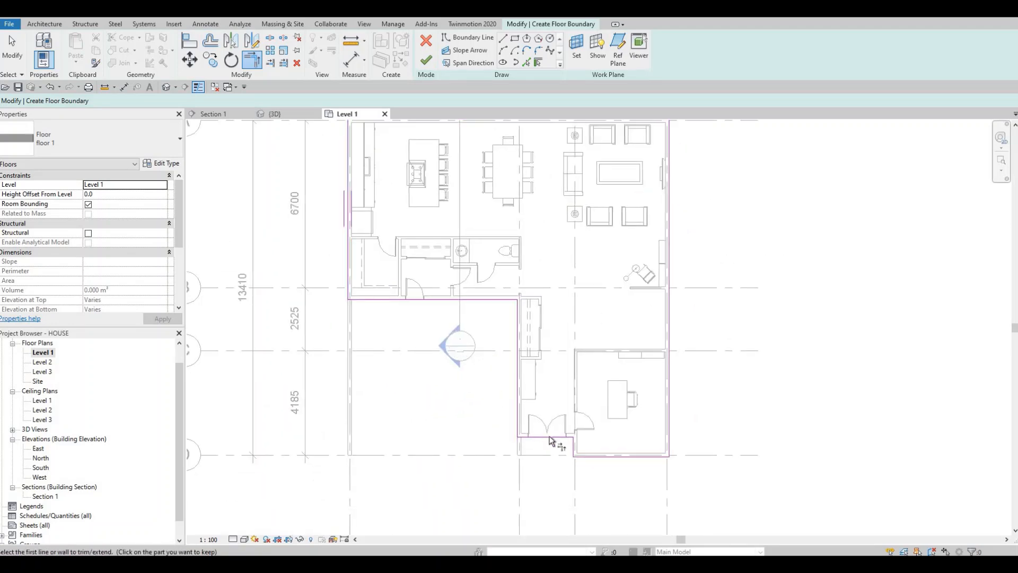
# Finish the boundary sketch to create the floor 1 slab on Level 1, leaving out the garage.
pyautogui.moveTo(611, 413); pyautogui.dragTo(566, 390, button='middle')
pyautogui.scroll(2, 549, 433)
pyautogui.scroll(-4, 552, 415)
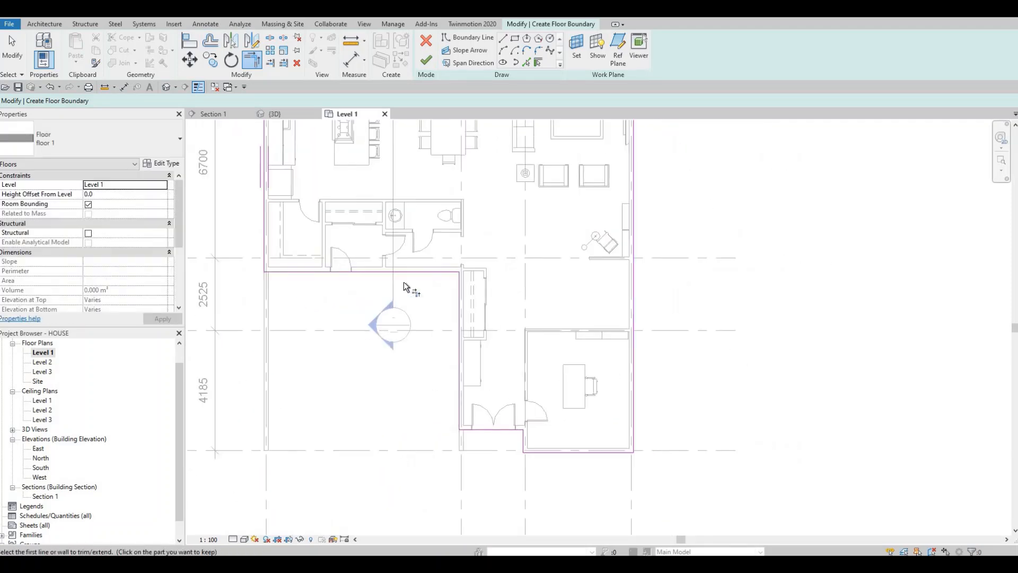
pyautogui.click(426, 61)
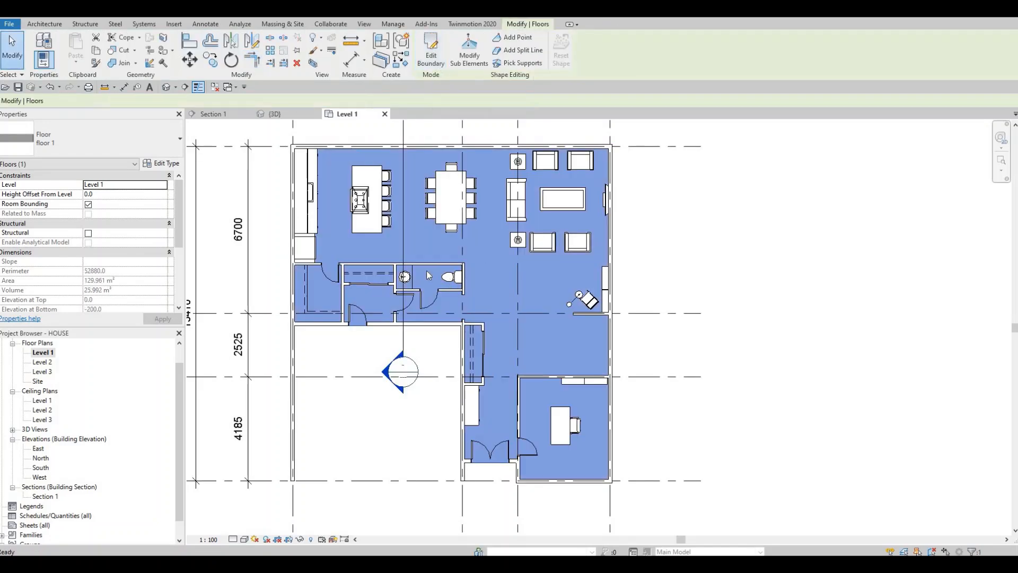
pyautogui.scroll(-1, 463, 335)
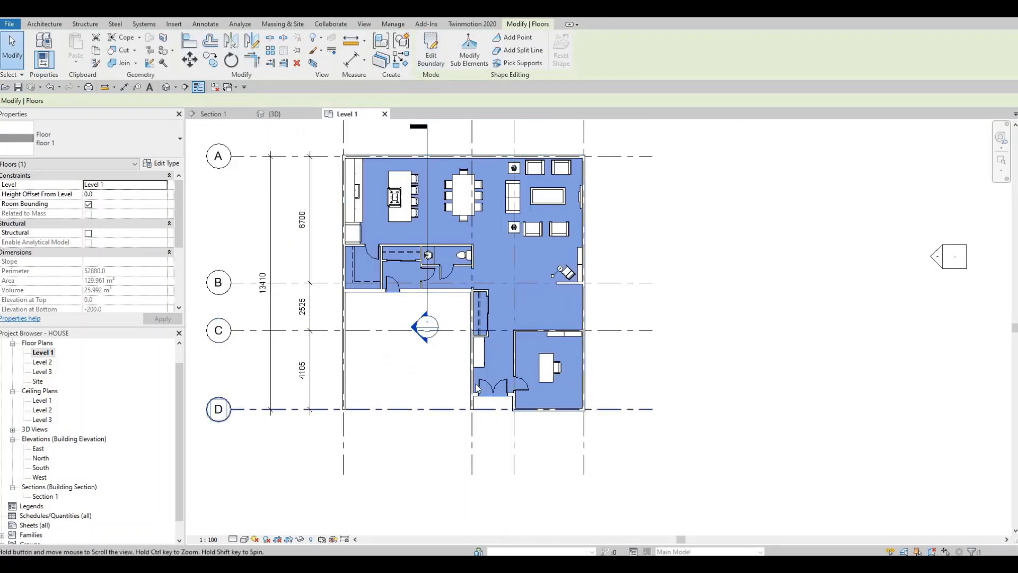
pyautogui.moveTo(453, 409); pyautogui.dragTo(396, 401, button='middle')
pyautogui.scroll(-1, 402, 318)
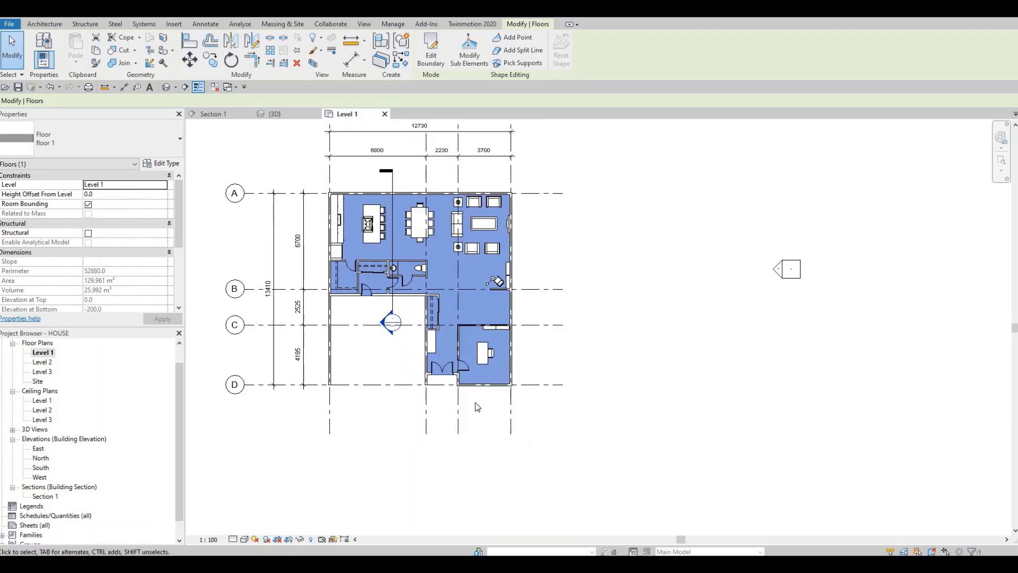
pyautogui.scroll(1, 409, 379)
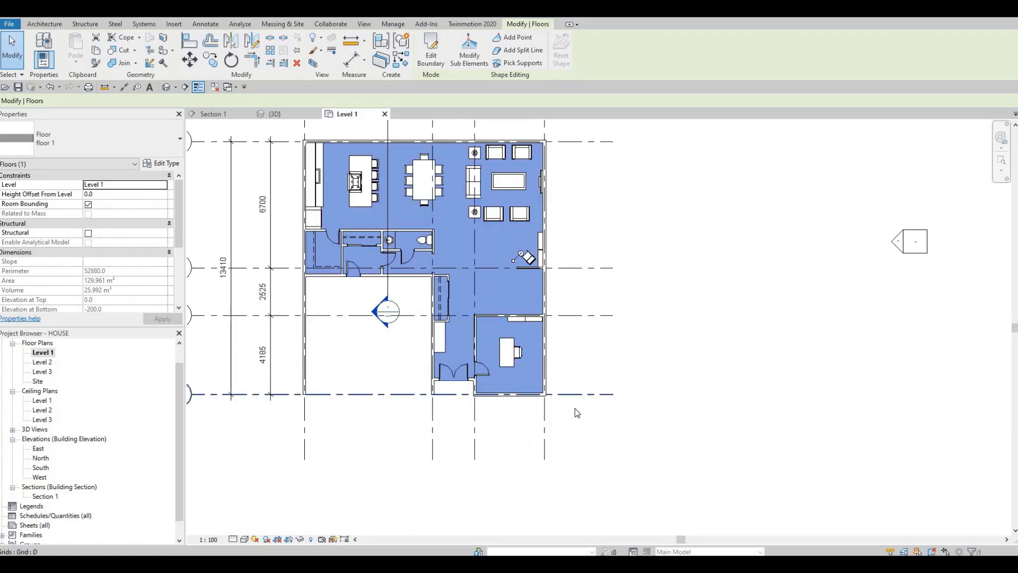
pyautogui.moveTo(445, 374); pyautogui.dragTo(454, 416, button='middle')
pyautogui.press('Escape')
pyautogui.scroll(1, 475, 356)
pyautogui.scroll(-1, 455, 416)
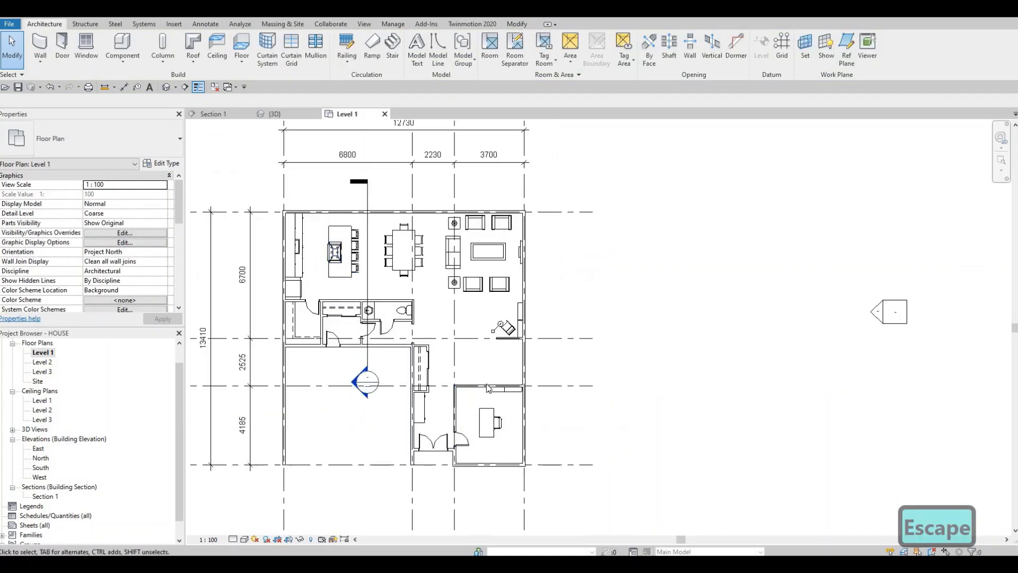
pyautogui.scroll(3, 514, 356)
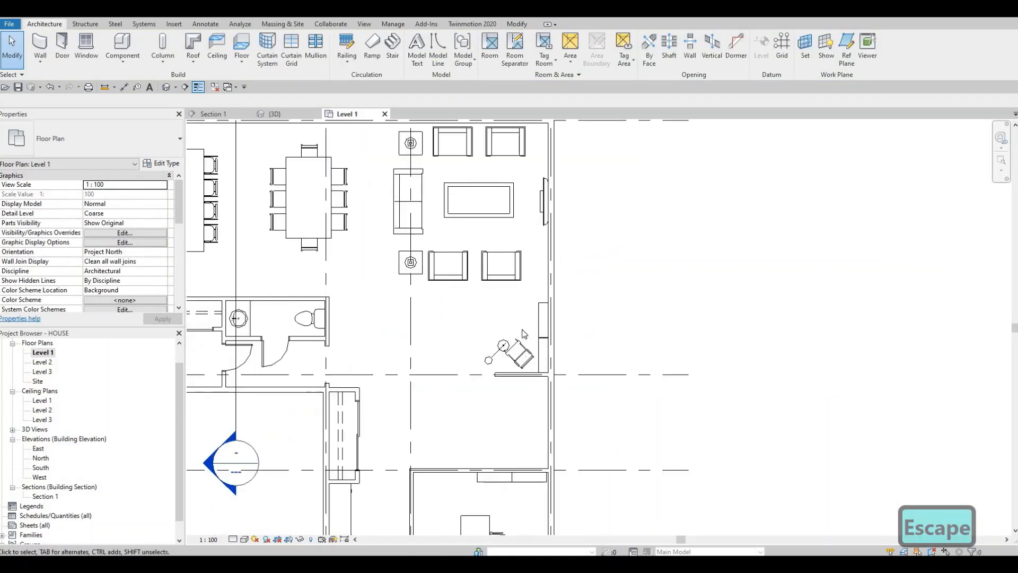
pyautogui.scroll(-3, 514, 356)
pyautogui.scroll(3, 531, 374)
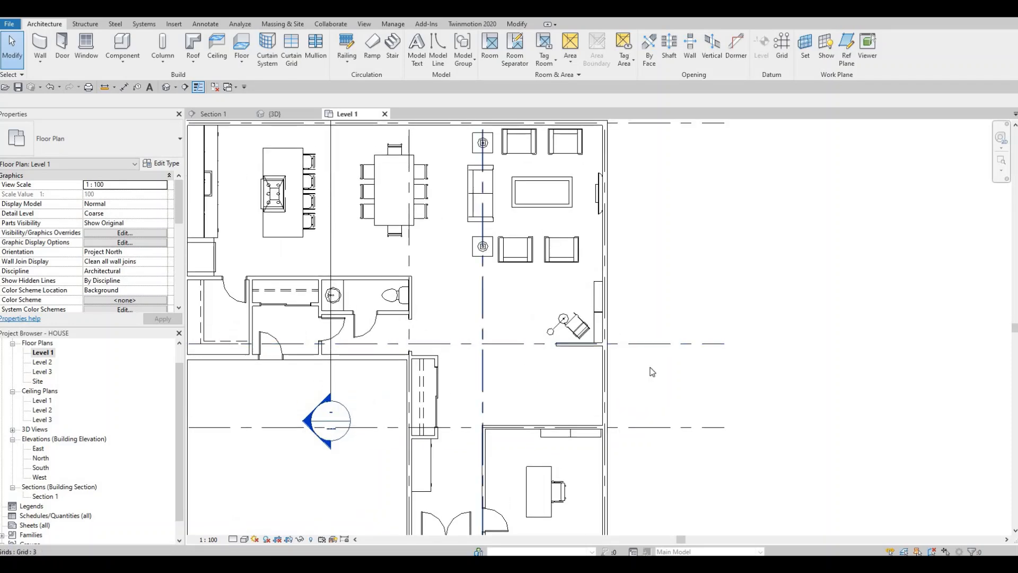
# Nudge the kitchen refrigerator away from the exterior wall so its door front projects past the counter edge.
pyautogui.moveTo(487, 285); pyautogui.dragTo(776, 329, button='middle')
pyautogui.scroll(3, 497, 297)
pyautogui.press('Escape')
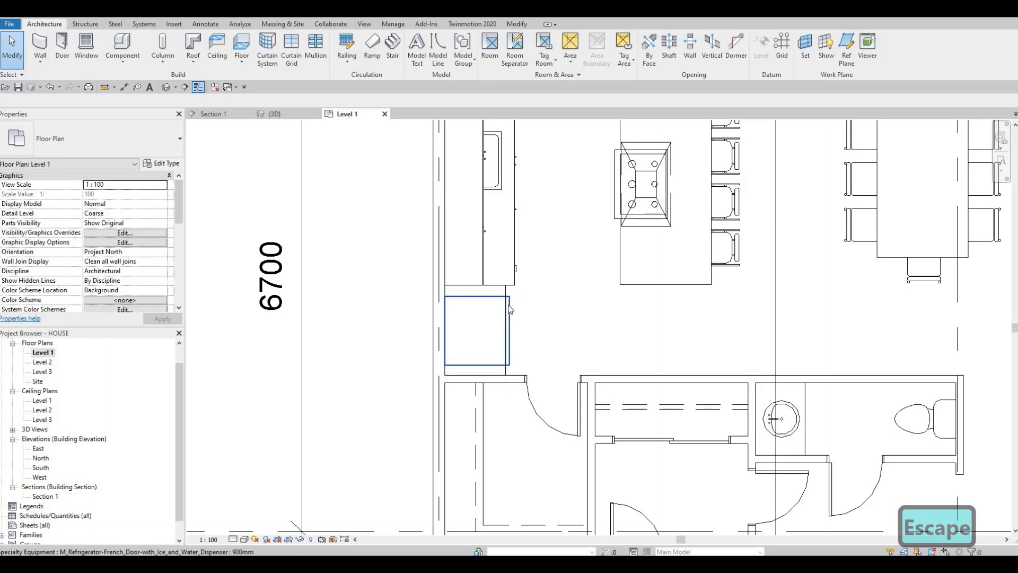
pyautogui.click(507, 307)
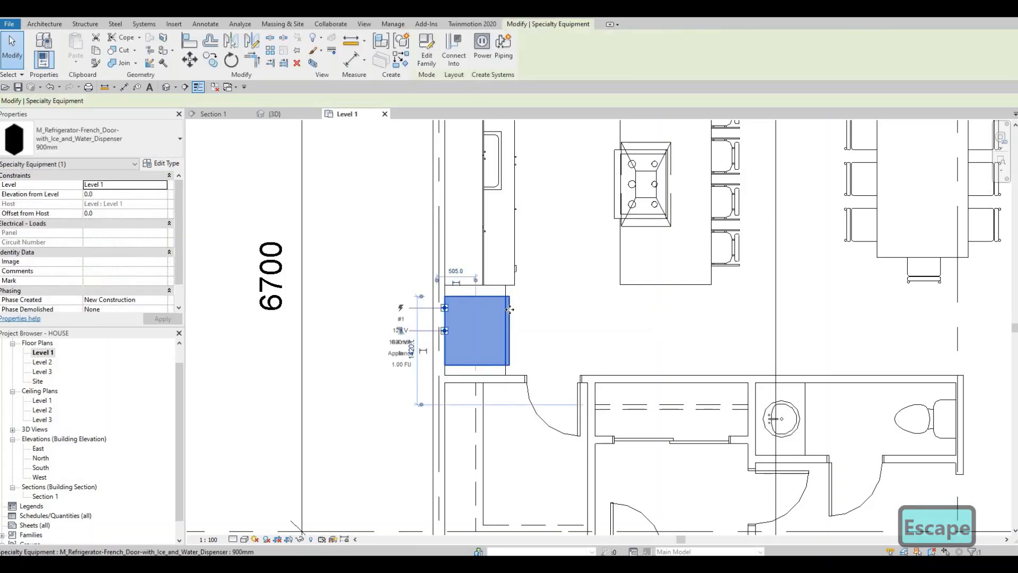
pyautogui.press('Right')
pyautogui.press('Right')
pyautogui.press('Right')
pyautogui.press('Right')
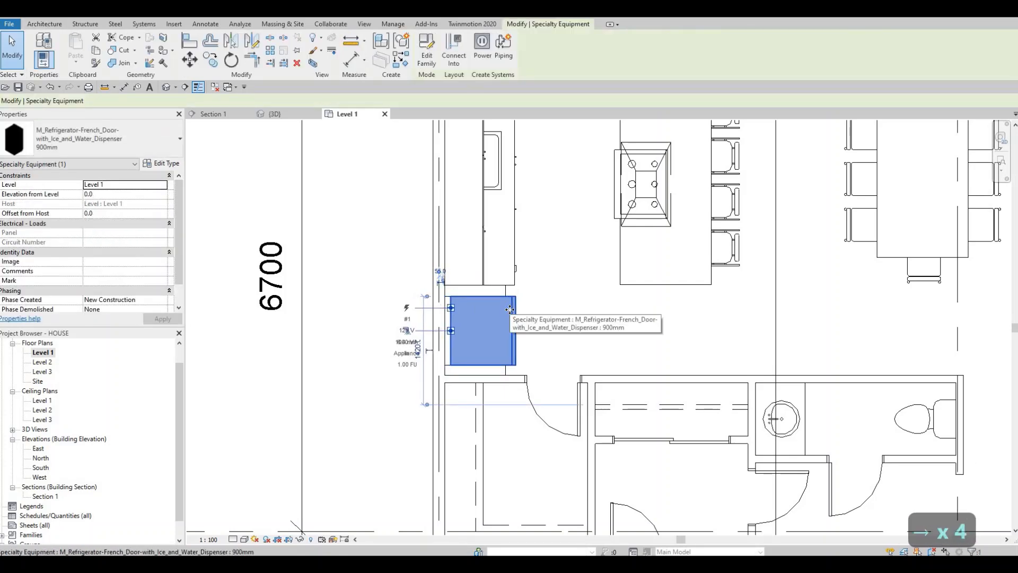
pyautogui.press('Right')
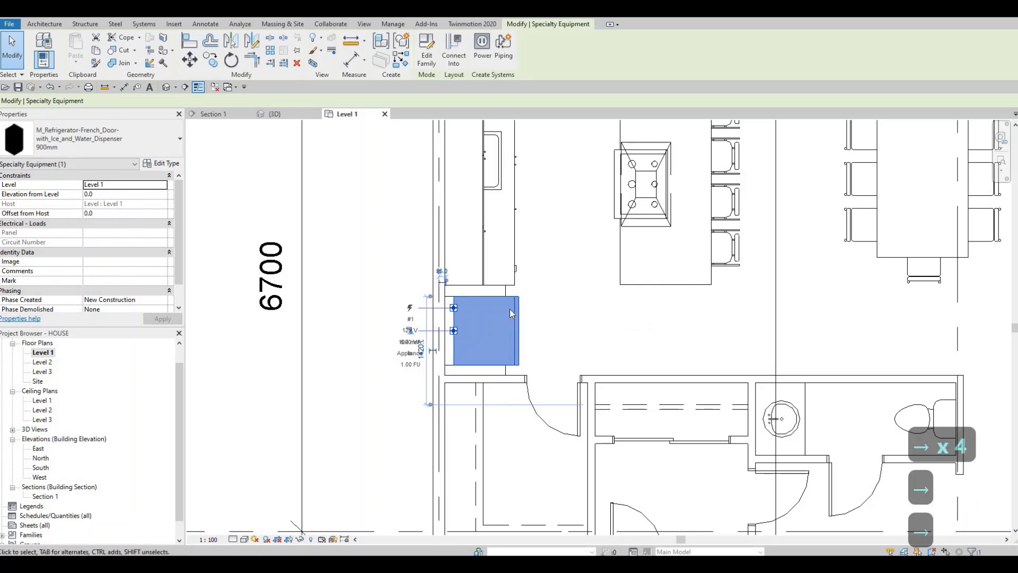
pyautogui.press('Escape')
# Stretch the panels on both sides of the refrigerator outward to line up with the front edge of the counter.
pyautogui.click(516, 324)
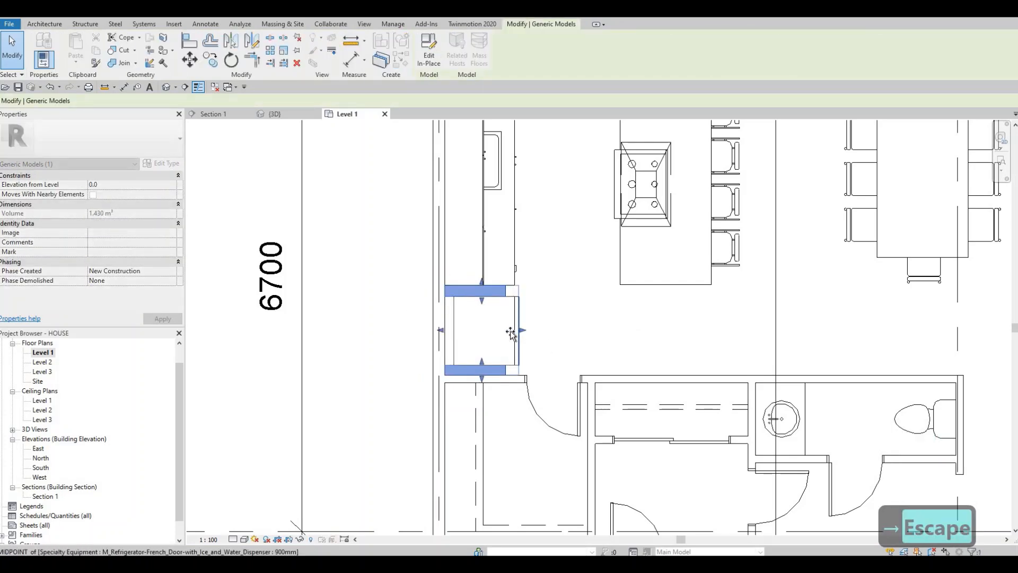
pyautogui.moveTo(510, 332); pyautogui.dragTo(512, 334)
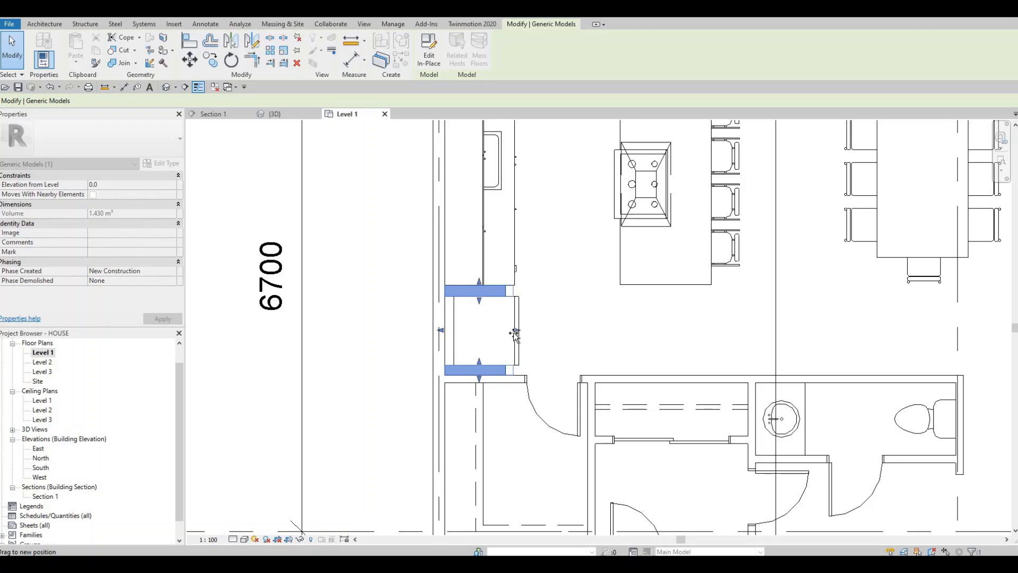
pyautogui.moveTo(515, 333); pyautogui.dragTo(505, 261)
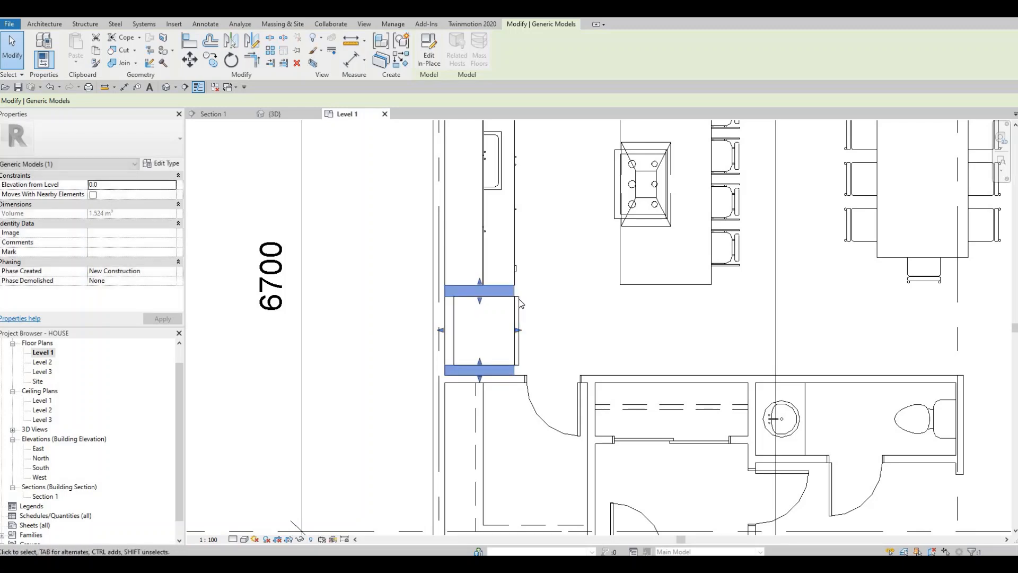
pyautogui.scroll(4, 506, 260)
pyautogui.scroll(-2, 524, 349)
pyautogui.press('Escape')
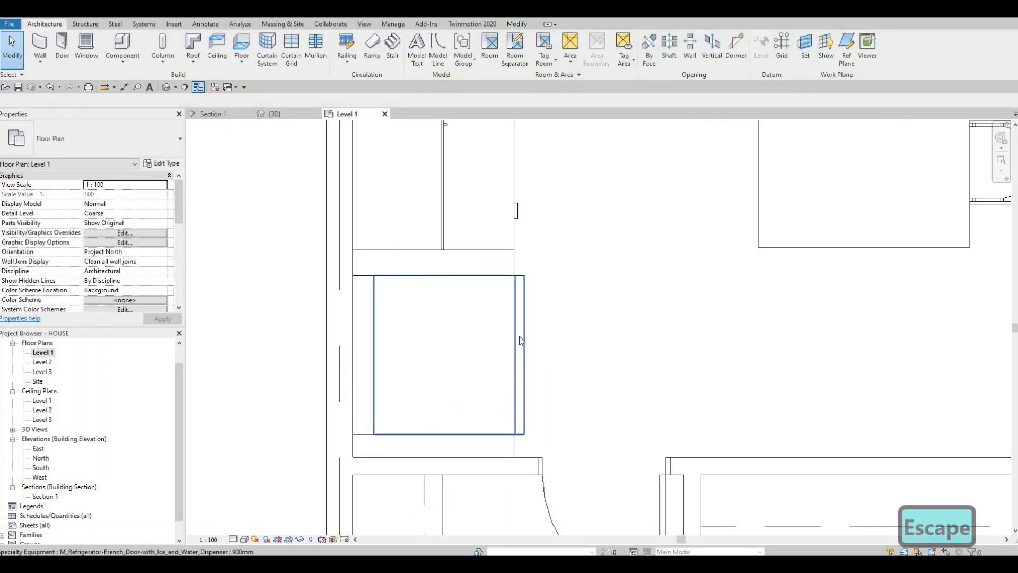
# Nudge the refrigerator slightly further out from the exterior wall.
pyautogui.click(526, 348)
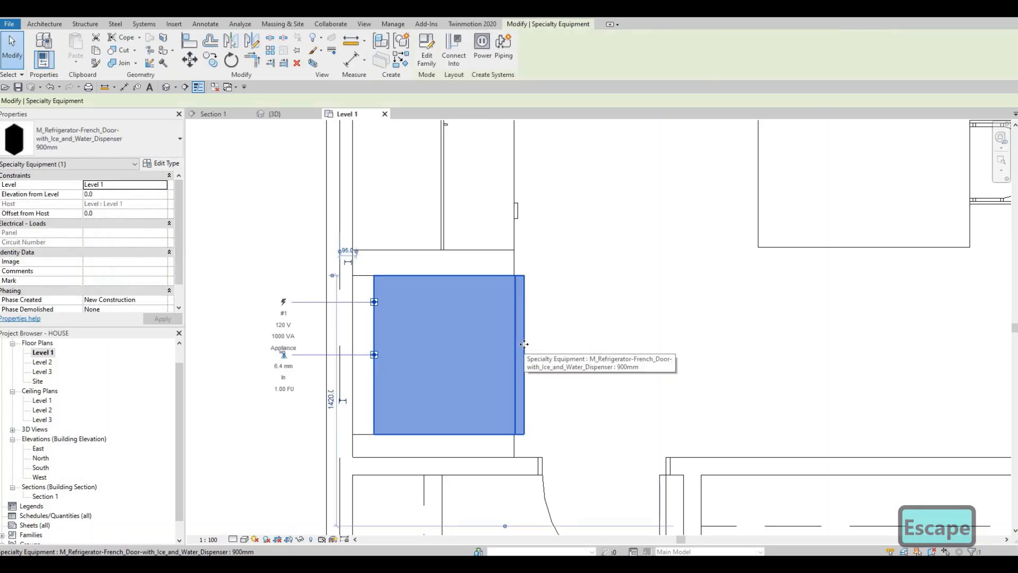
pyautogui.press('Right')
pyautogui.press('Right')
pyautogui.press('Escape')
pyautogui.press('Escape')
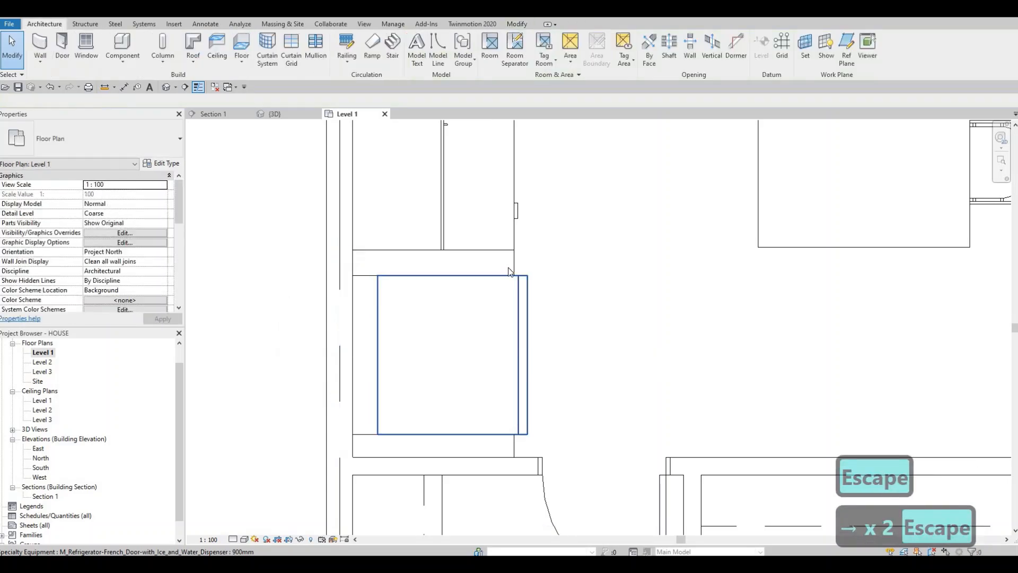
# Extend the refrigerator's side panels outward to the back edge of its doors.
pyautogui.click(518, 349)
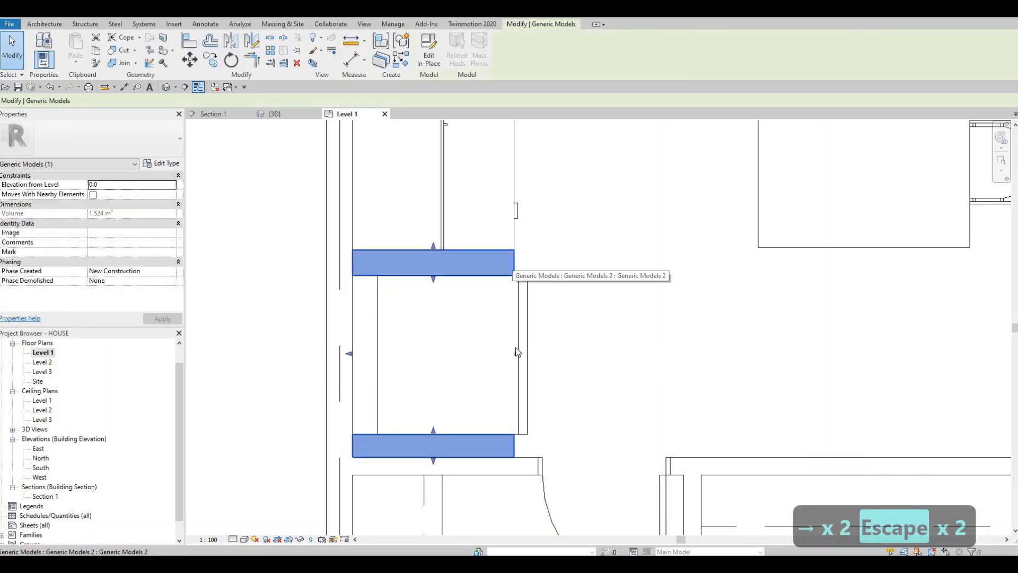
pyautogui.moveTo(520, 354); pyautogui.dragTo(521, 354)
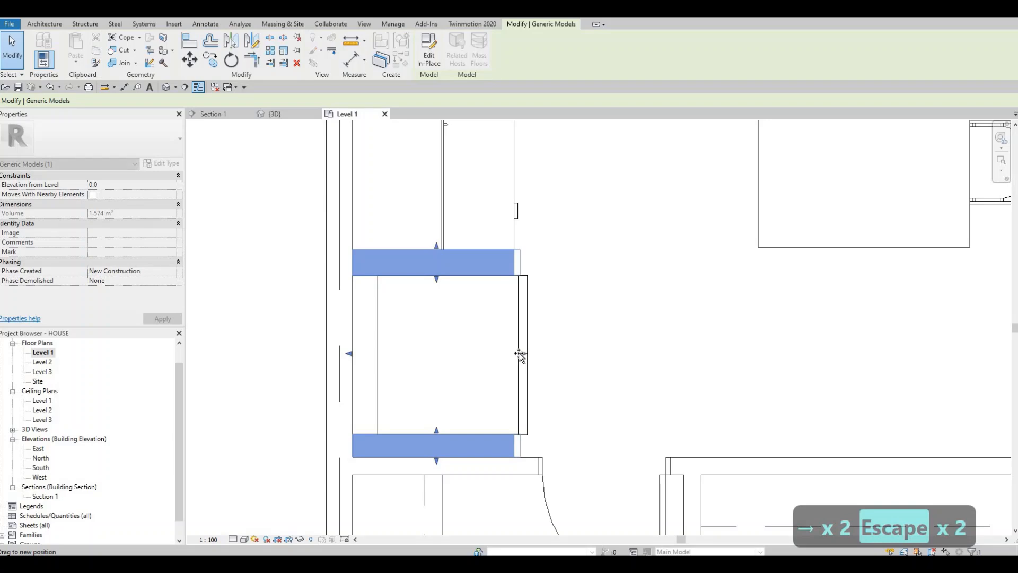
pyautogui.press('Escape')
pyautogui.press('Escape')
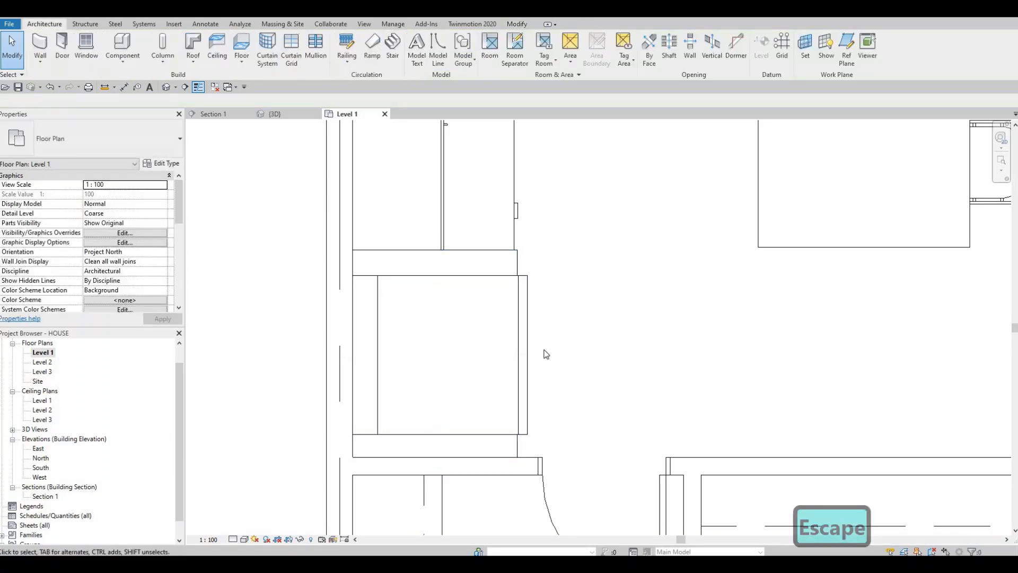
# Start a stair from Level 1 to Level 2 and set its desired number of risers to 16, accepting the riser height.
pyautogui.scroll(-2, 578, 345)
pyautogui.scroll(-6, 611, 335)
pyautogui.moveTo(673, 389); pyautogui.dragTo(551, 347, button='middle')
pyautogui.moveTo(618, 344); pyautogui.dragTo(501, 356, button='middle')
pyautogui.scroll(1, 501, 356)
pyautogui.moveTo(794, 398); pyautogui.dragTo(668, 241, button='middle')
pyautogui.scroll(-3, 565, 308)
pyautogui.moveTo(718, 312); pyautogui.dragTo(571, 236, button='middle')
pyautogui.scroll(4, 554, 247)
pyautogui.press('Escape')
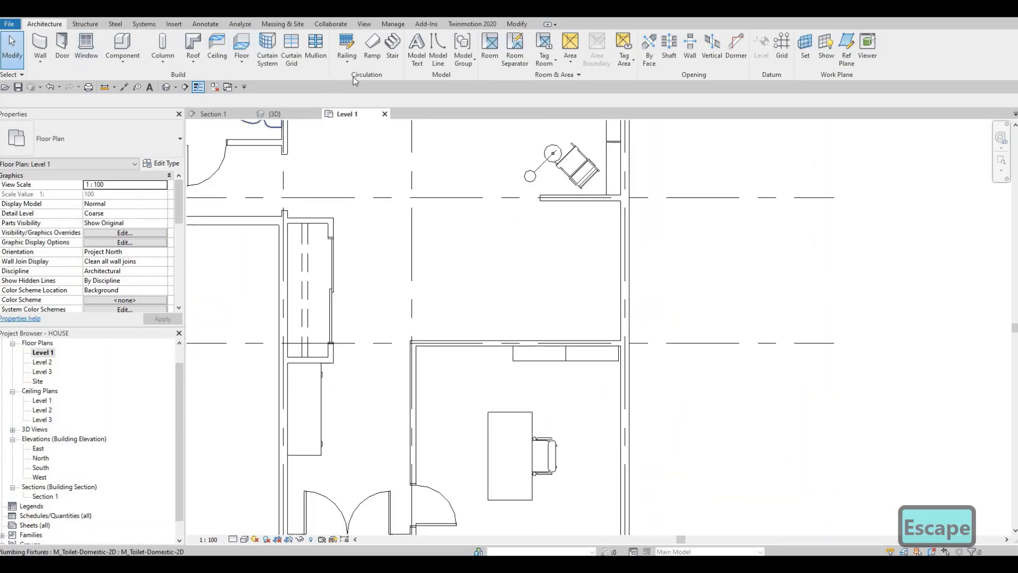
pyautogui.click(392, 53)
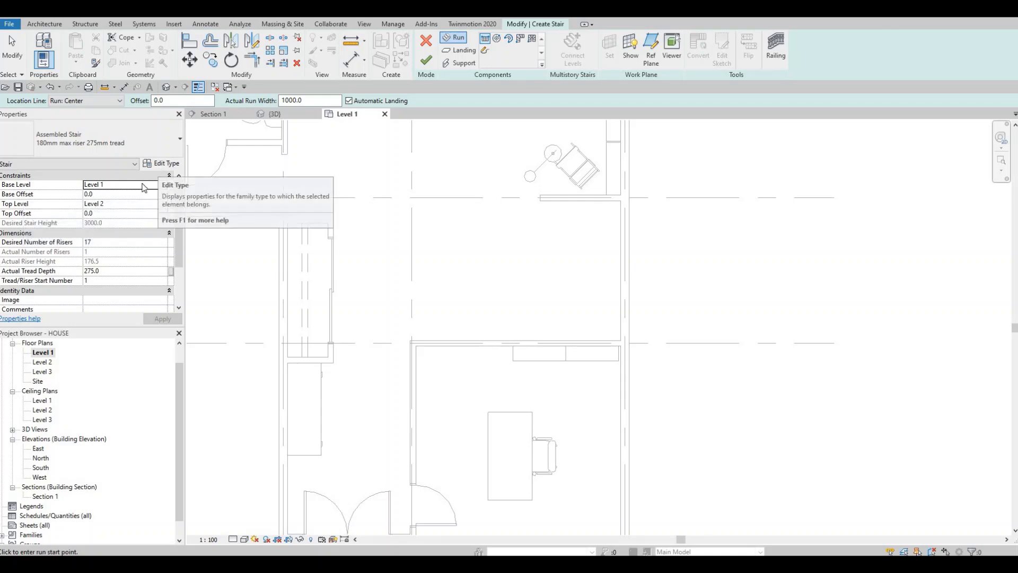
pyautogui.click(104, 243)
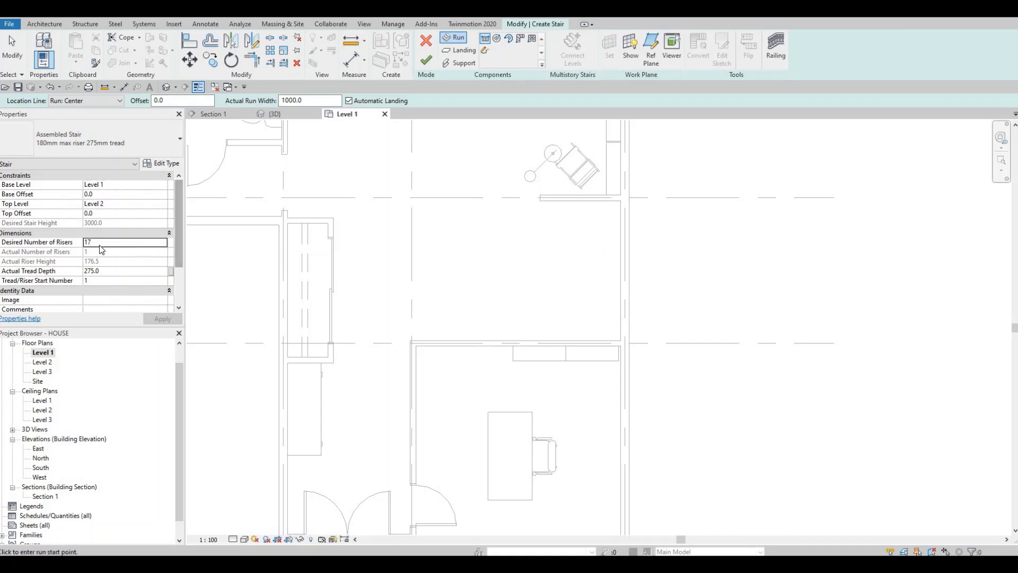
pyautogui.click(99, 243)
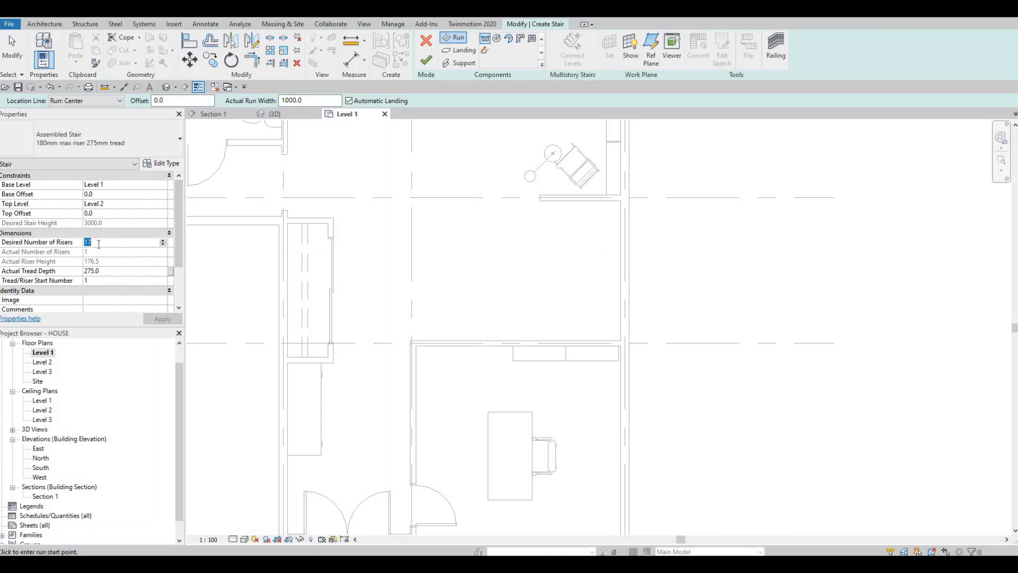
pyautogui.write('16')
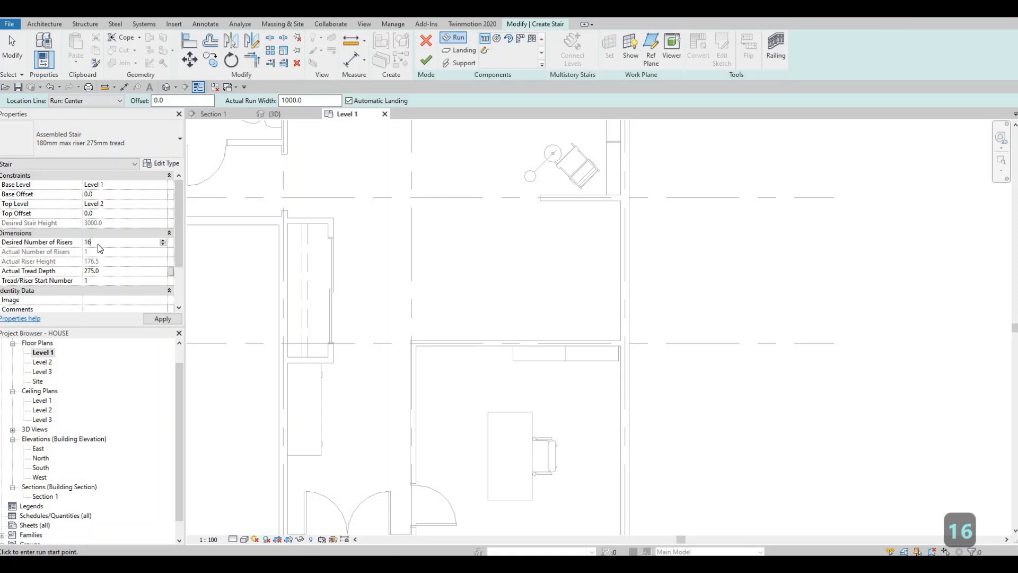
pyautogui.press('Return')
pyautogui.click(150, 323)
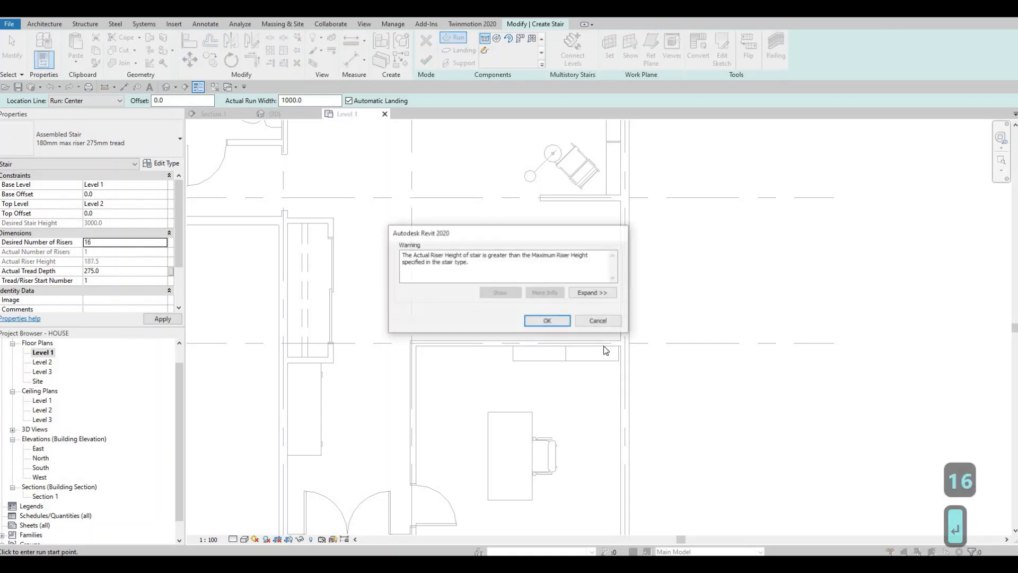
pyautogui.click(547, 320)
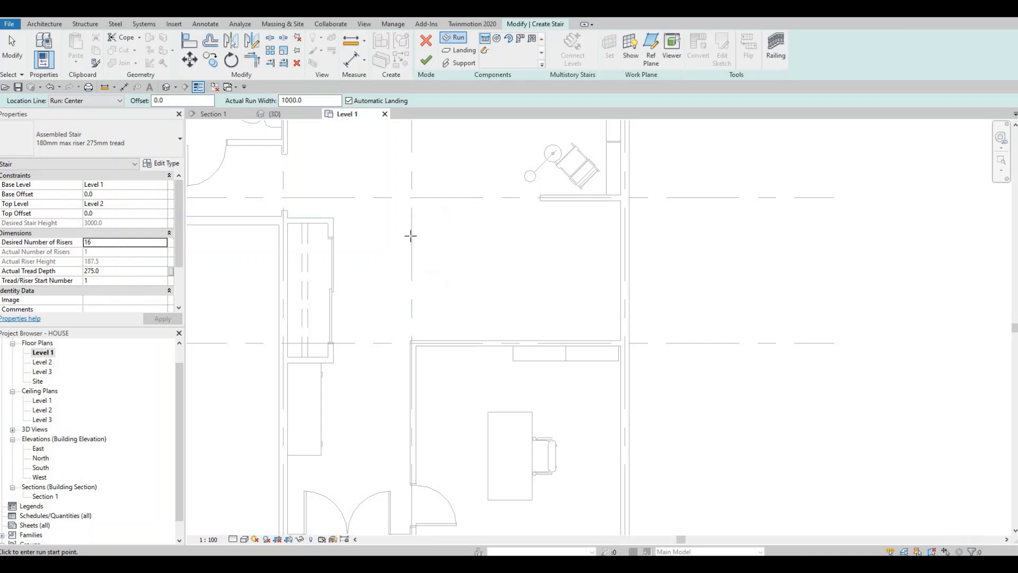
# Draw two parallel eight-riser runs, 1000 mm wide, behind the office from grid line 3 toward the exterior wall and back, joined by an automatic landing.
pyautogui.click(473, 235)
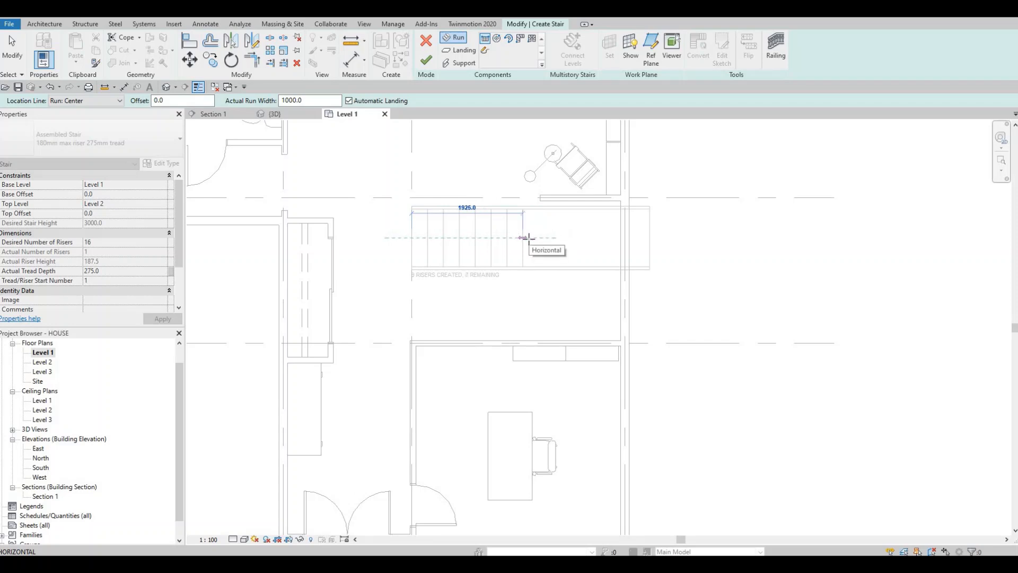
pyautogui.click(529, 237)
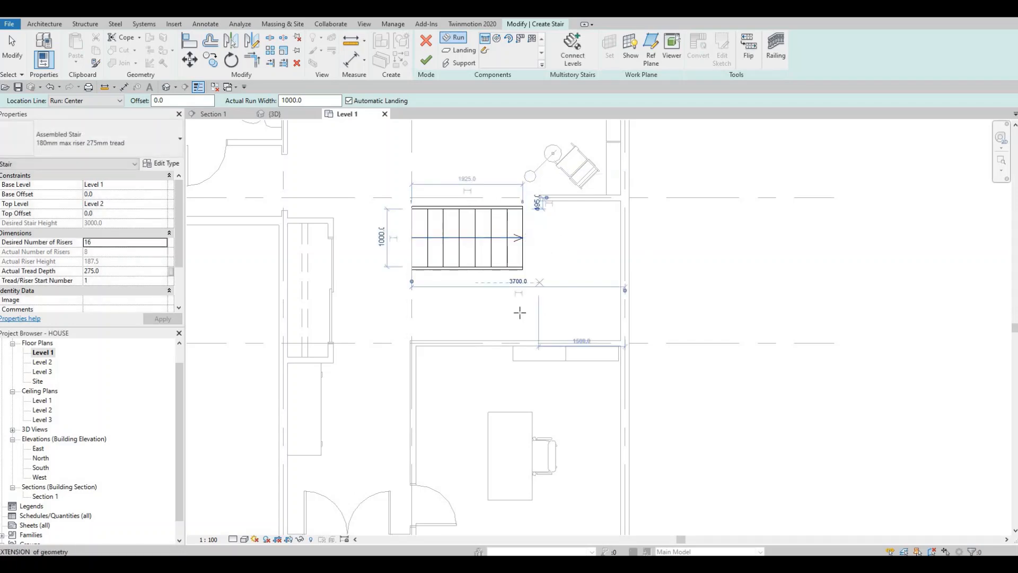
pyautogui.click(522, 304)
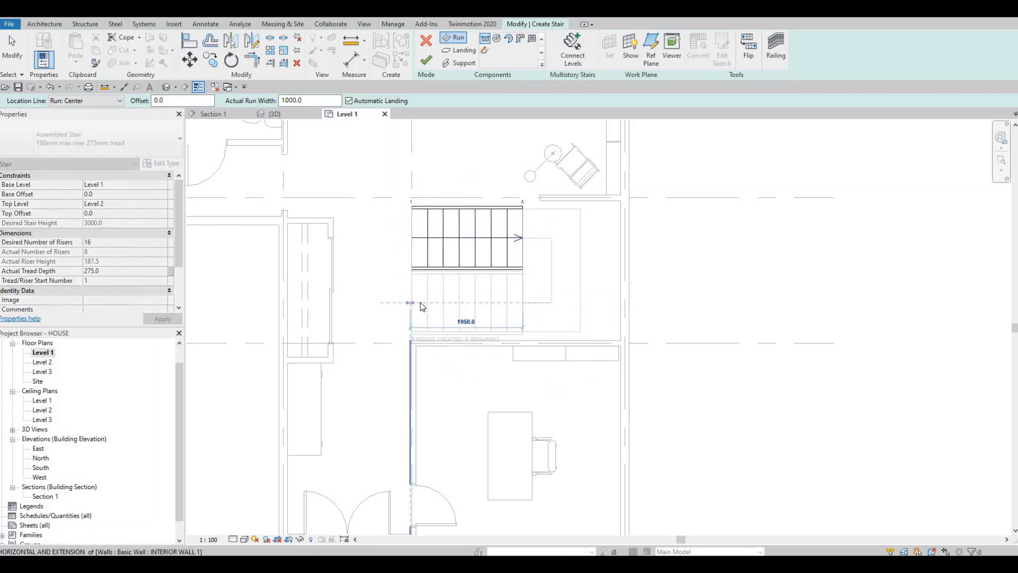
pyautogui.click(420, 306)
pyautogui.press('Escape')
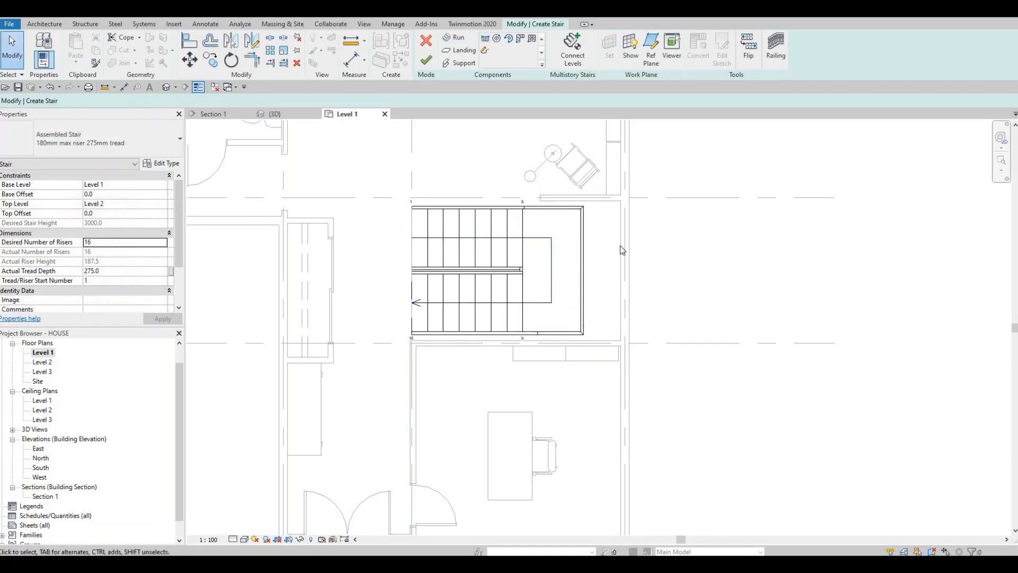
# Set the depth of the stair landing to 1200 mm.
pyautogui.click(583, 246)
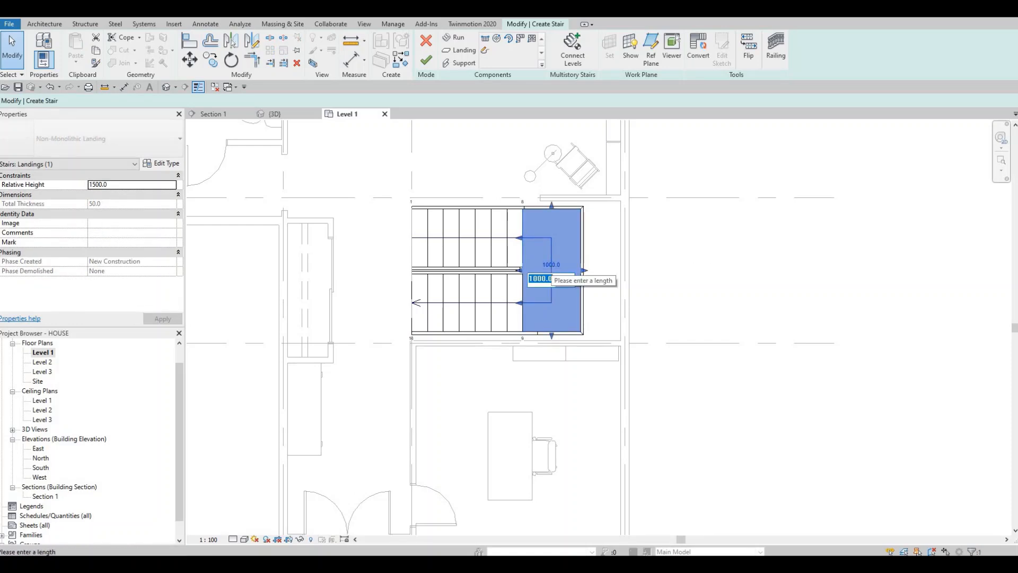
pyautogui.write('1200')
pyautogui.press('Return')
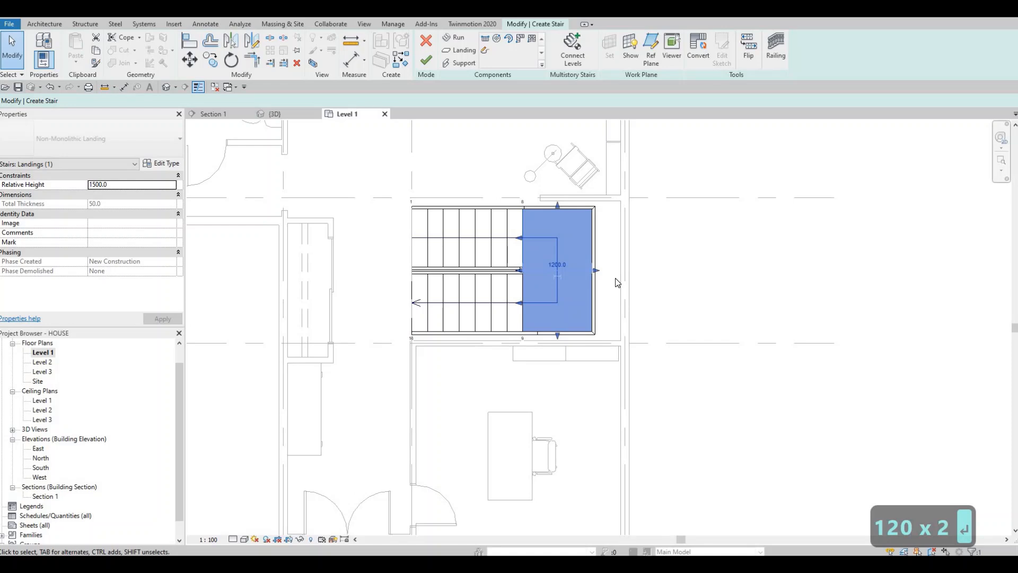
pyautogui.click(515, 243)
pyautogui.press('Escape')
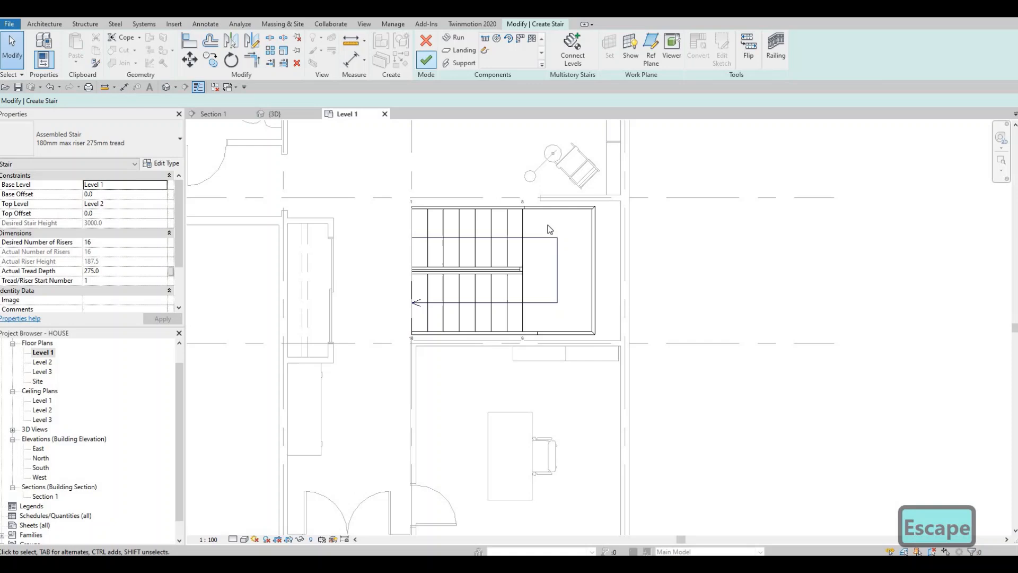
# Finish the U-shaped stair and nudge it toward the exterior wall until its landing edge meets the wall's inner face.
pyautogui.click(522, 234)
pyautogui.click(522, 234)
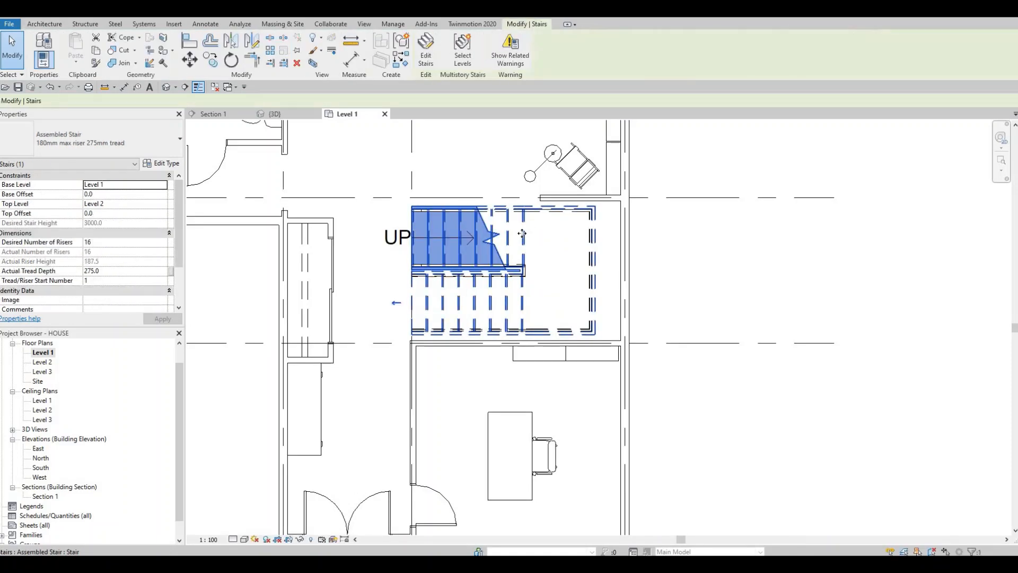
pyautogui.press('Right')
pyautogui.press('Right')
pyautogui.press('Right')
pyautogui.press('Right')
pyautogui.press('Right')
pyautogui.press('Right')
pyautogui.press('Right')
pyautogui.press('Right')
pyautogui.press('Right')
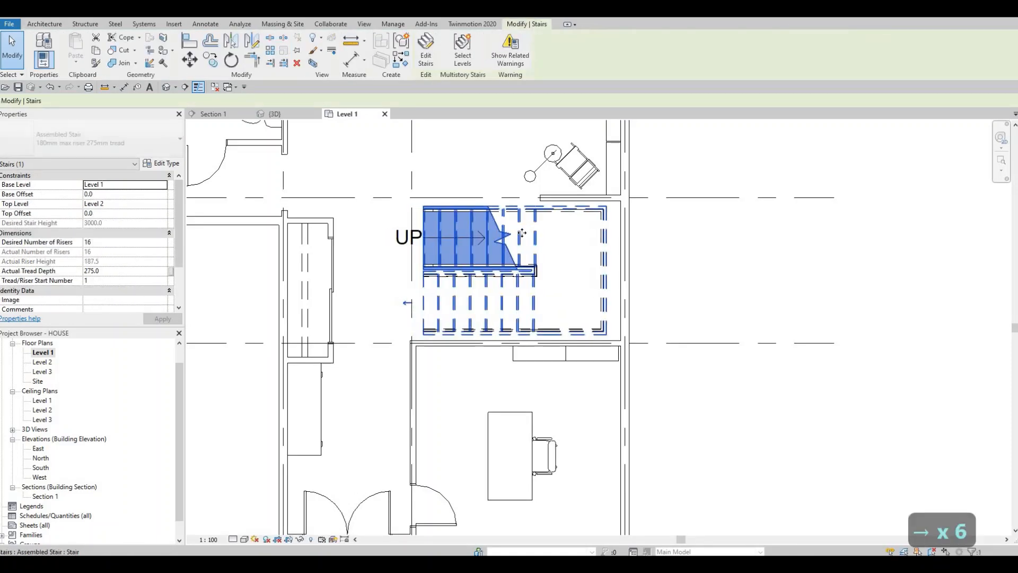
pyautogui.press('Right')
pyautogui.press('Right')
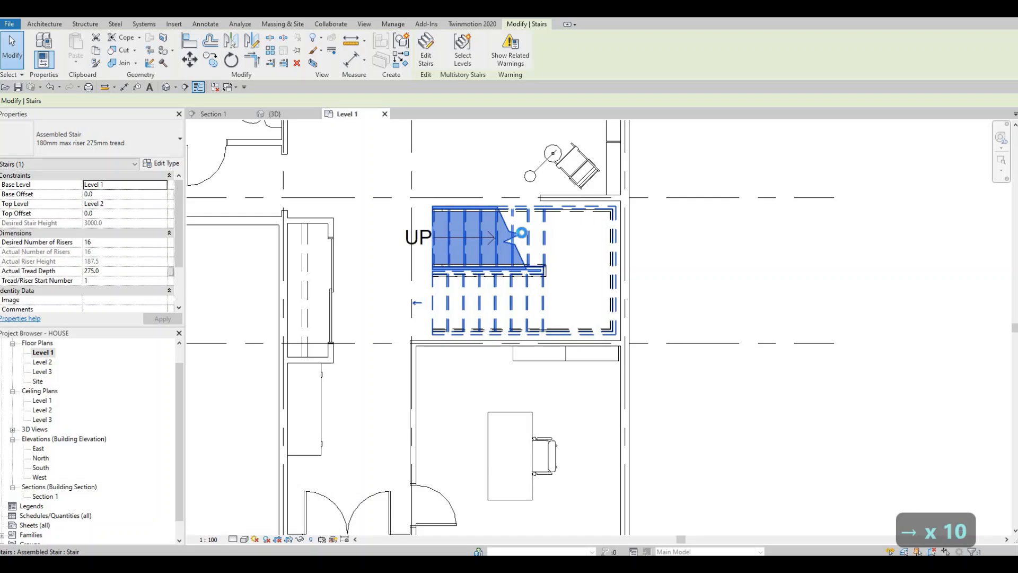
pyautogui.press('Escape')
pyautogui.press('Escape')
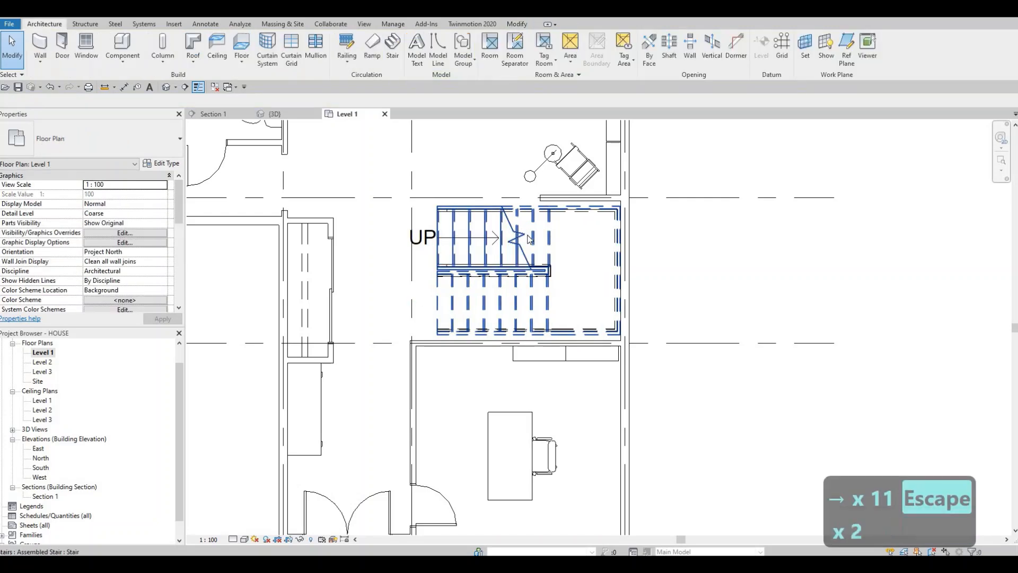
# Reopen the stair for editing and widen the return run toward the office wall to about 1025 mm.
pyautogui.click(477, 228)
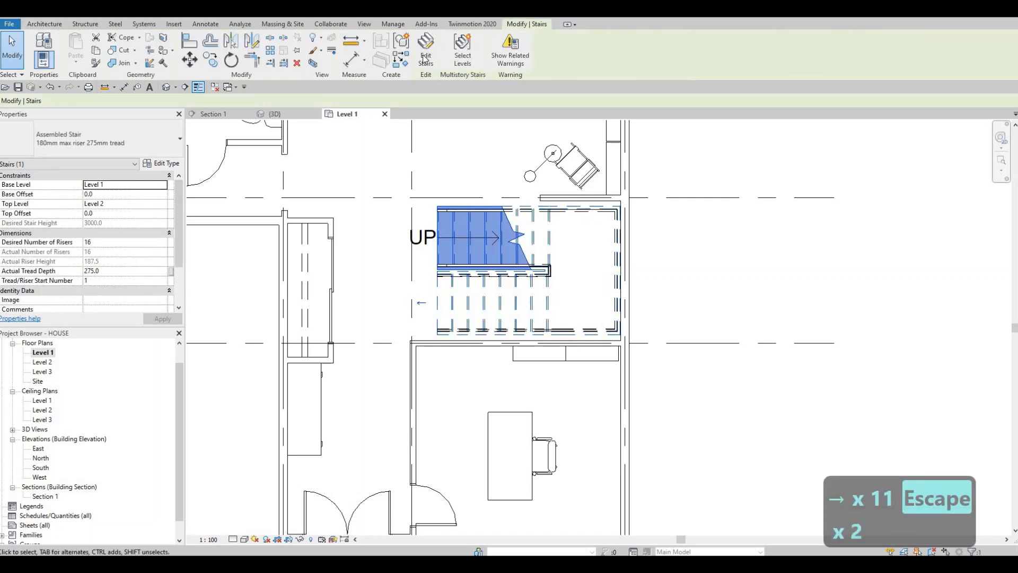
pyautogui.doubleClick(540, 284)
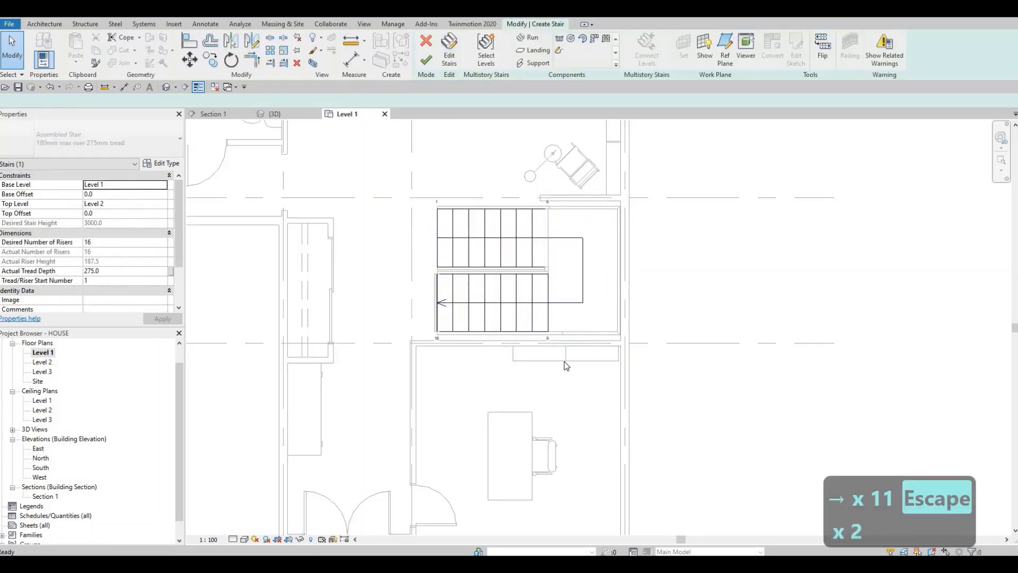
pyautogui.click(523, 306)
pyautogui.scroll(2, 502, 344)
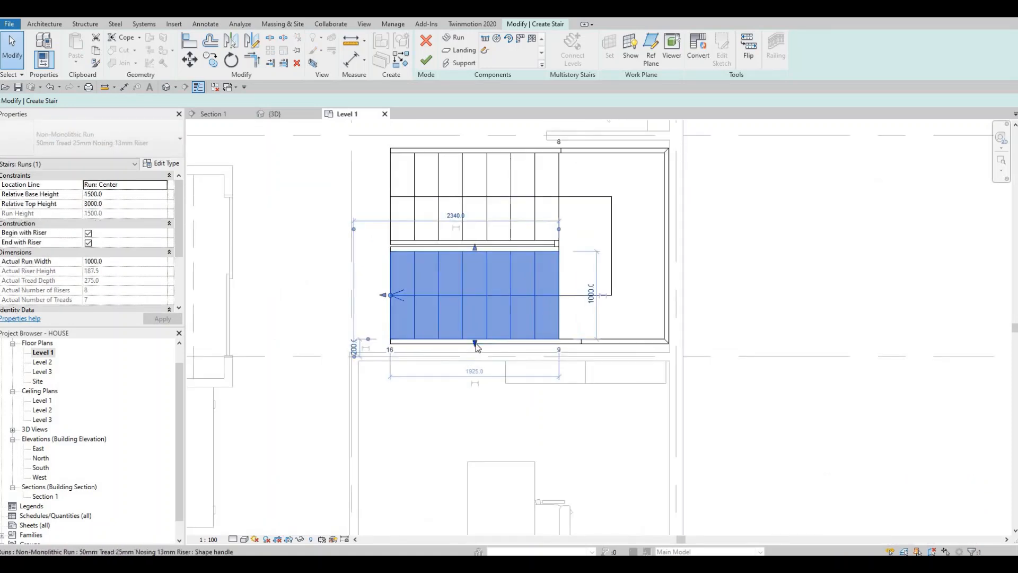
pyautogui.moveTo(476, 350); pyautogui.dragTo(476, 355)
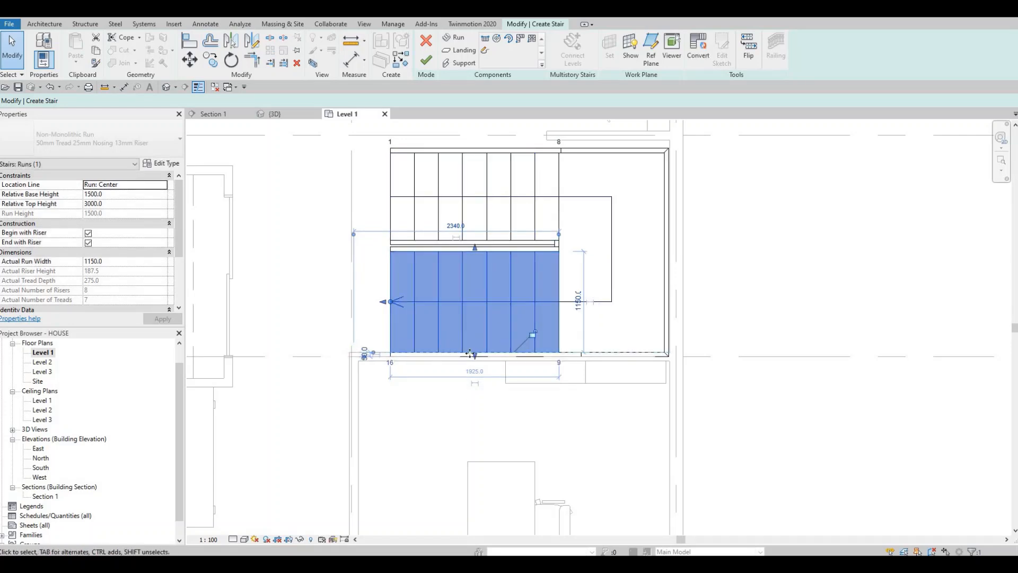
pyautogui.scroll(1, 440, 341)
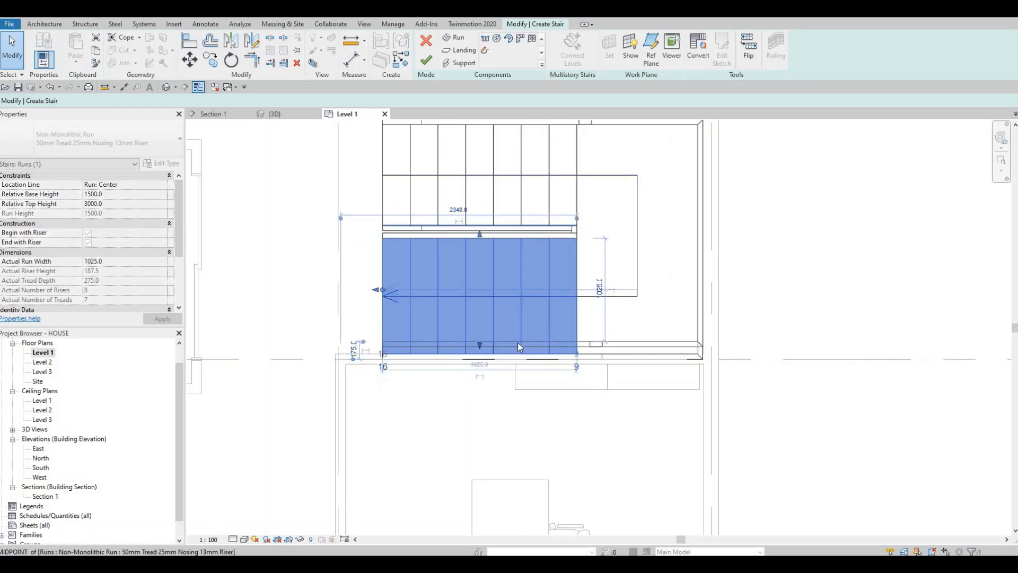
pyautogui.press('Escape')
pyautogui.scroll(3, 515, 350)
pyautogui.press('a')
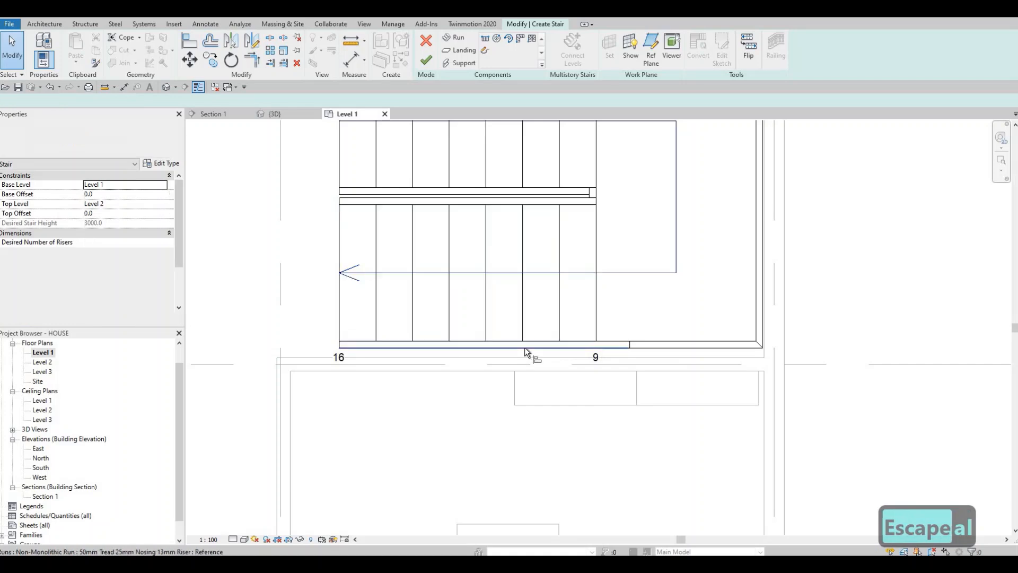
pyautogui.press('l')
pyautogui.click(517, 357)
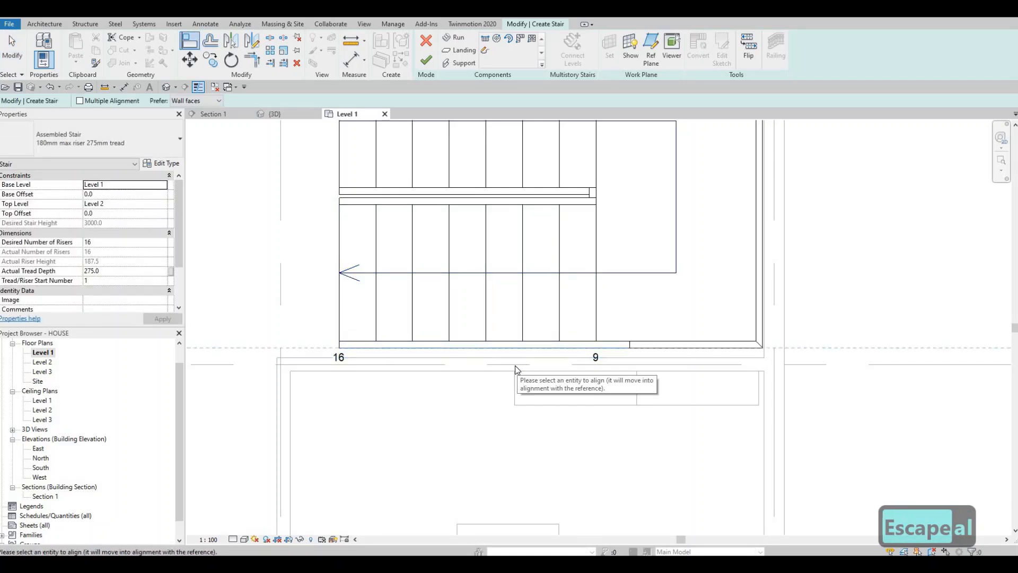
pyautogui.press('Escape')
pyautogui.press('Escape')
# Align the outer edge of the stair's return run with the near face of the office wall at grid line C.
pyautogui.press('a')
pyautogui.press('l')
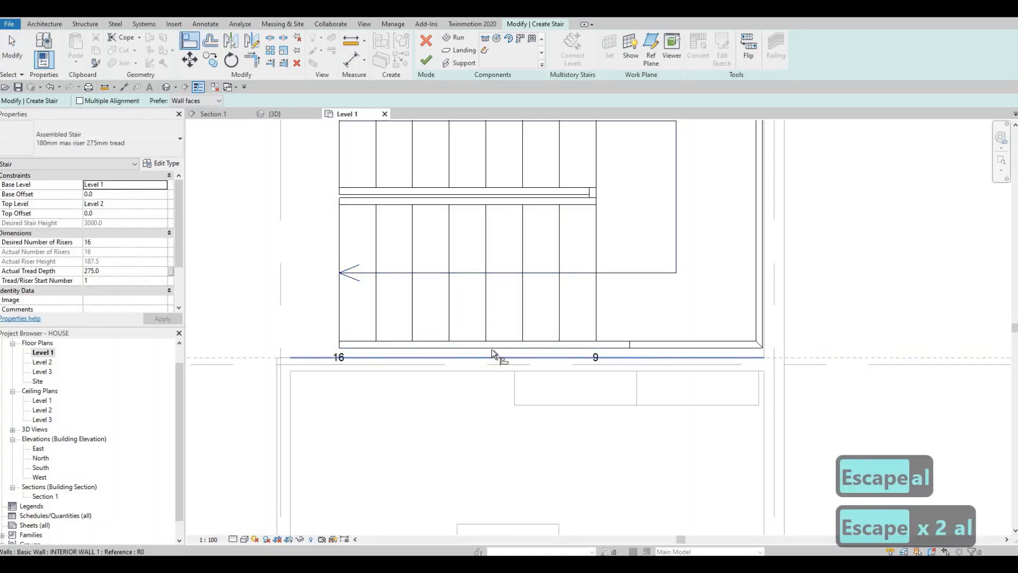
pyautogui.click(491, 356)
pyautogui.click(495, 346)
pyautogui.scroll(-4, 546, 302)
pyautogui.scroll(4, 586, 201)
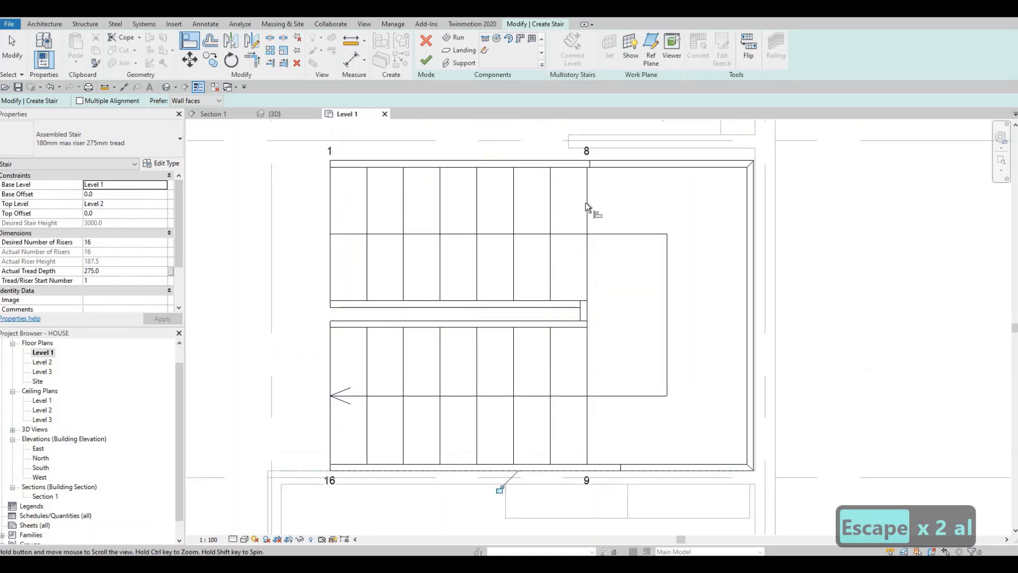
# Try to align the landing's outer edge with the short interior wall at grid line B, and undo that alignment.
pyautogui.scroll(-1, 610, 188)
pyautogui.click(610, 193)
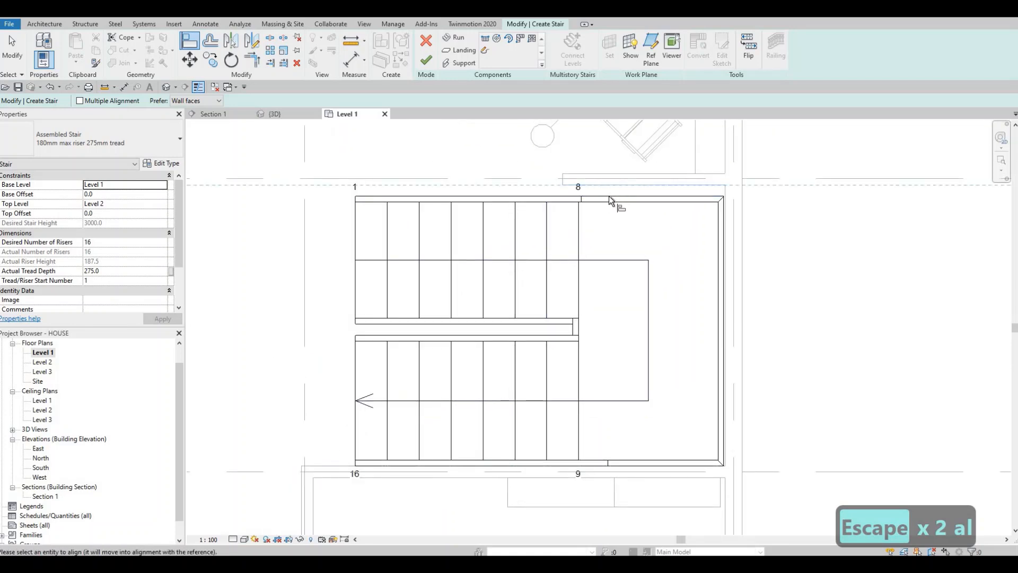
pyautogui.click(608, 197)
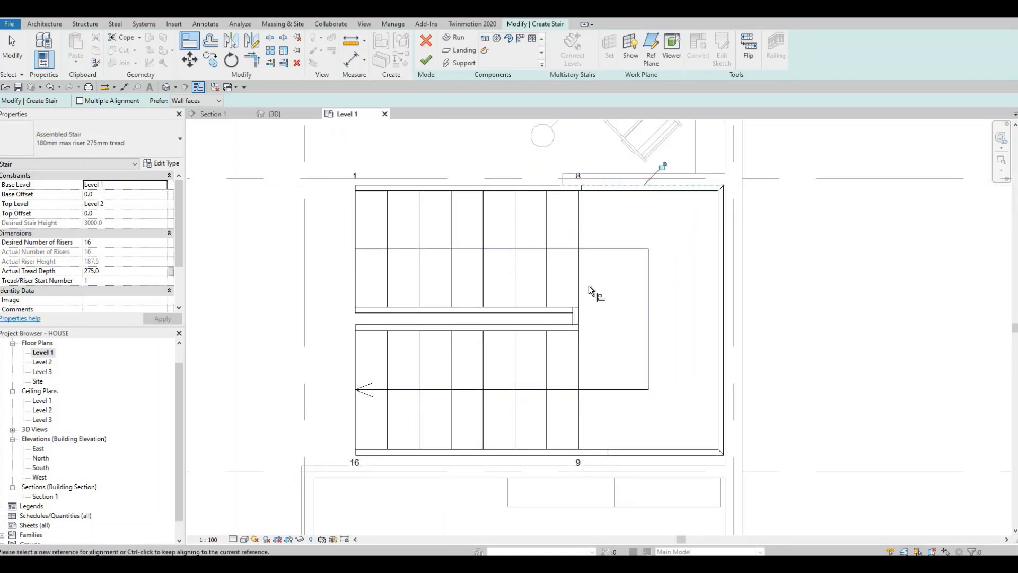
pyautogui.hotkey('ctrl', 'z')
# Align the first run's outer edge with the face of the short interior wall at grid line B and finish editing the stair.
pyautogui.click(597, 187)
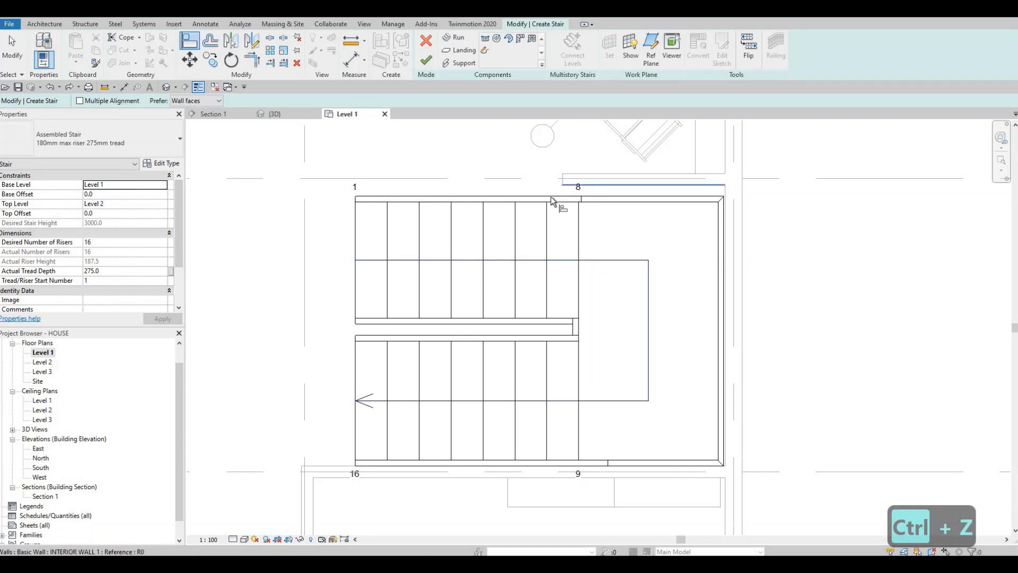
pyautogui.click(535, 259)
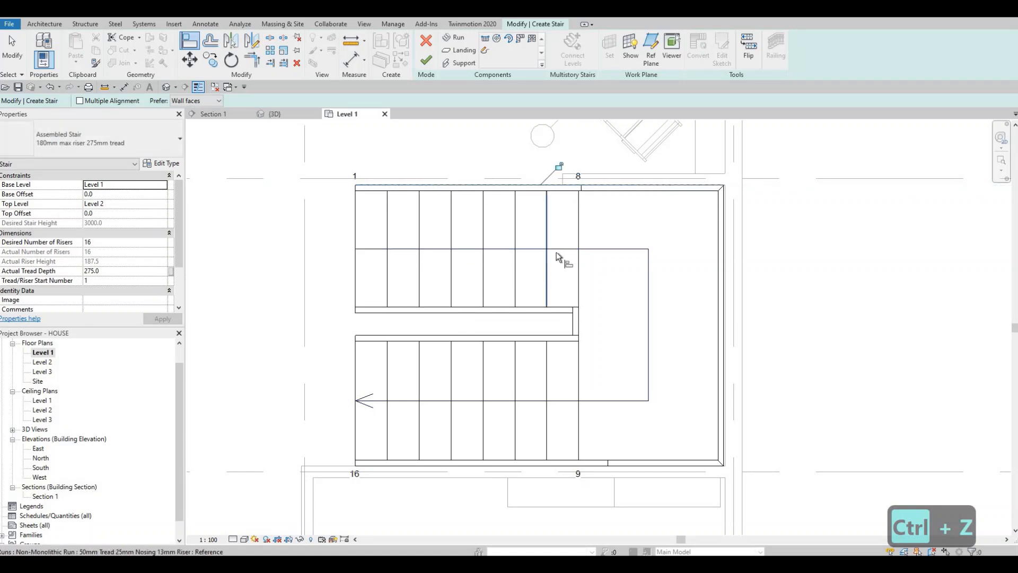
pyautogui.scroll(-1, 558, 286)
pyautogui.press('Escape')
pyautogui.moveTo(590, 346)
pyautogui.mouseDown(button='middle')
pyautogui.moveTo(581, 320)
pyautogui.moveTo(599, 332)
pyautogui.mouseUp(button='middle')
pyautogui.scroll(3, 741, 207)
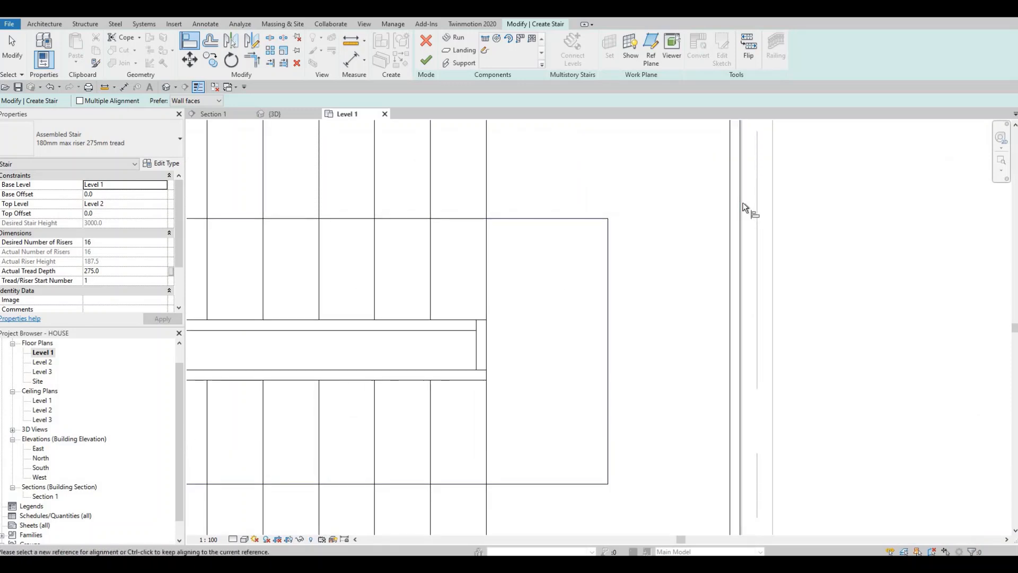
pyautogui.scroll(-5, 765, 216)
pyautogui.press('Escape')
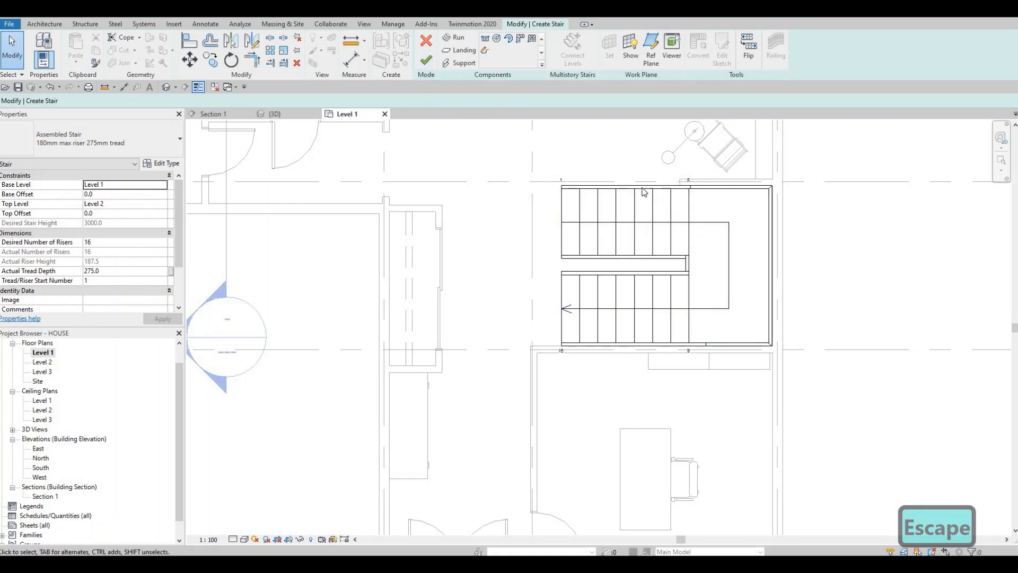
pyautogui.click(427, 60)
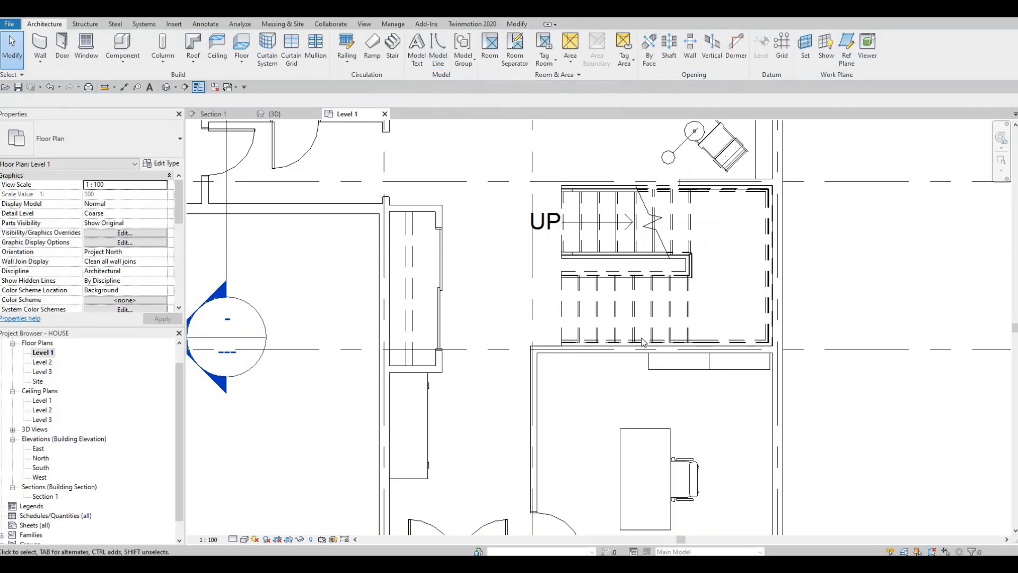
pyautogui.press('Escape')
# Review the whole Level 1 plan with the edited stair in place.
pyautogui.scroll(-2, 540, 319)
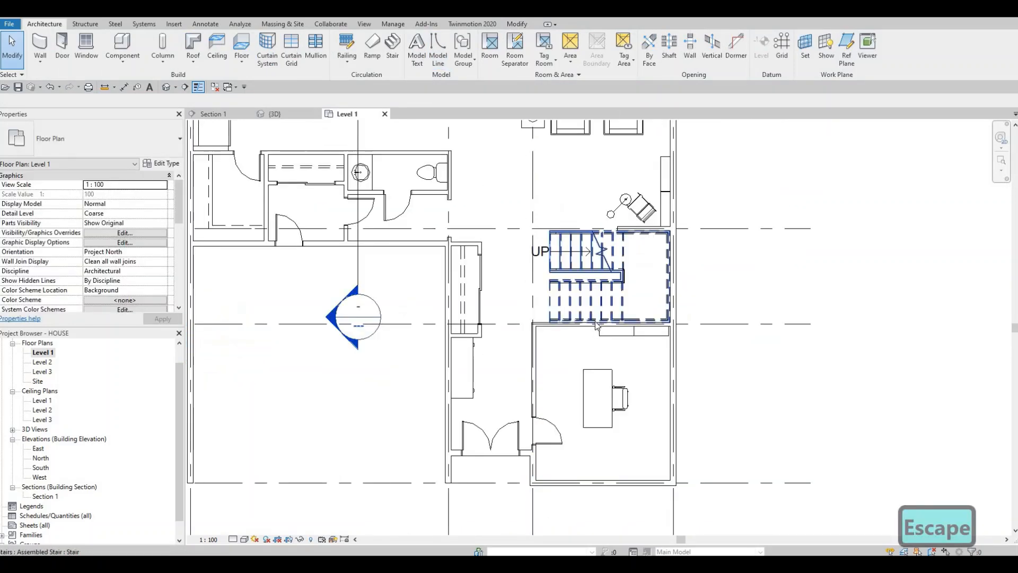
pyautogui.scroll(-1, 620, 342)
pyautogui.press('Escape')
pyautogui.scroll(-2, 620, 342)
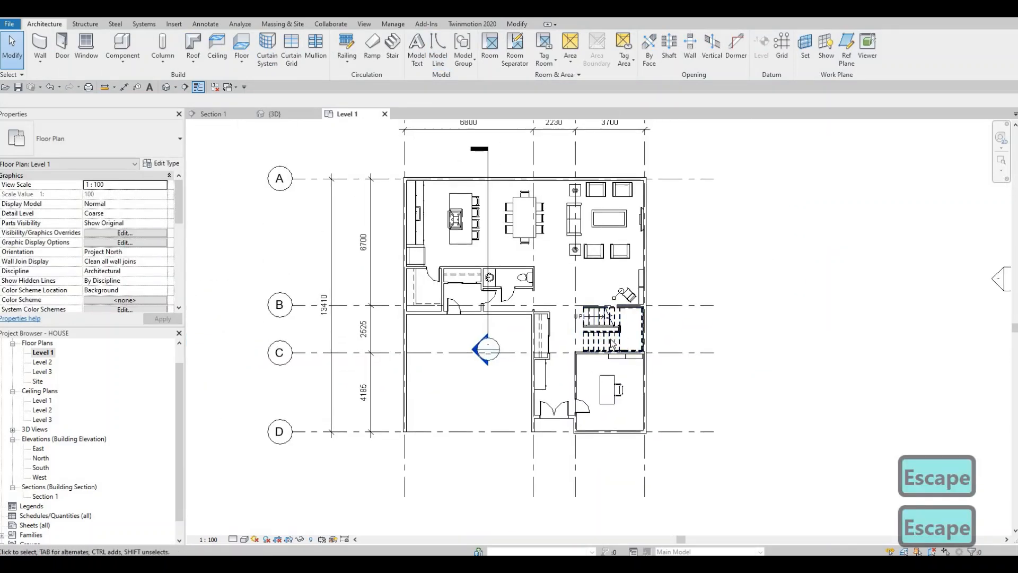
pyautogui.scroll(-1, 539, 359)
pyautogui.moveTo(561, 384); pyautogui.dragTo(529, 357, button='middle')
pyautogui.scroll(1, 545, 354)
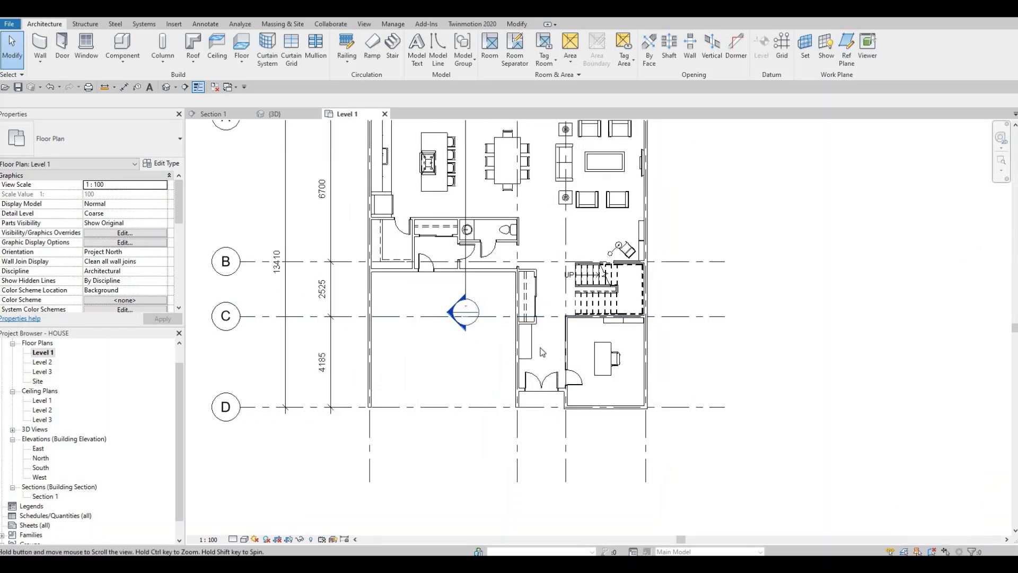
pyautogui.scroll(-1, 540, 347)
pyautogui.moveTo(540, 320); pyautogui.dragTo(537, 345, button='middle')
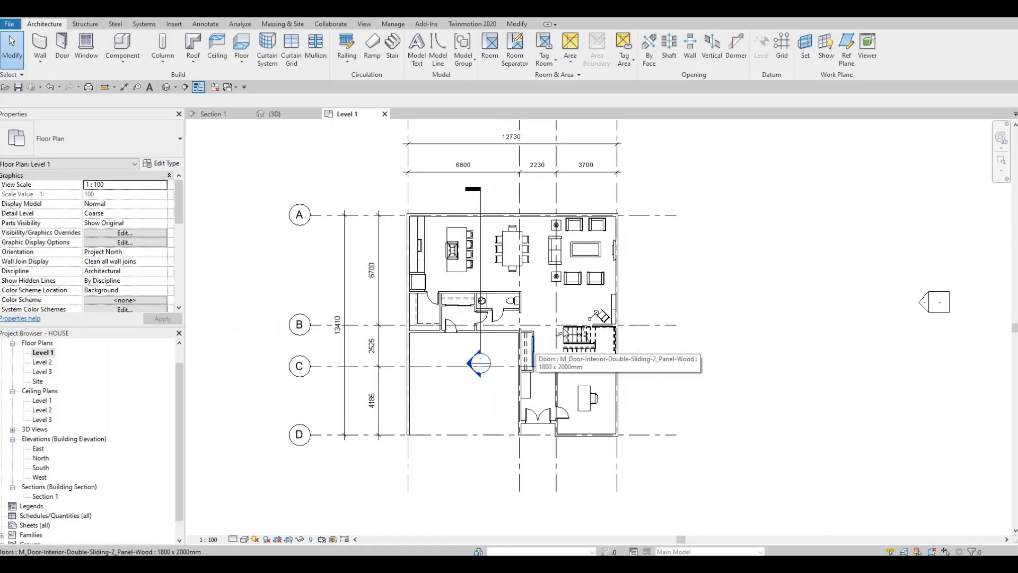
pyautogui.scroll(-2, 563, 334)
pyautogui.scroll(2, 532, 333)
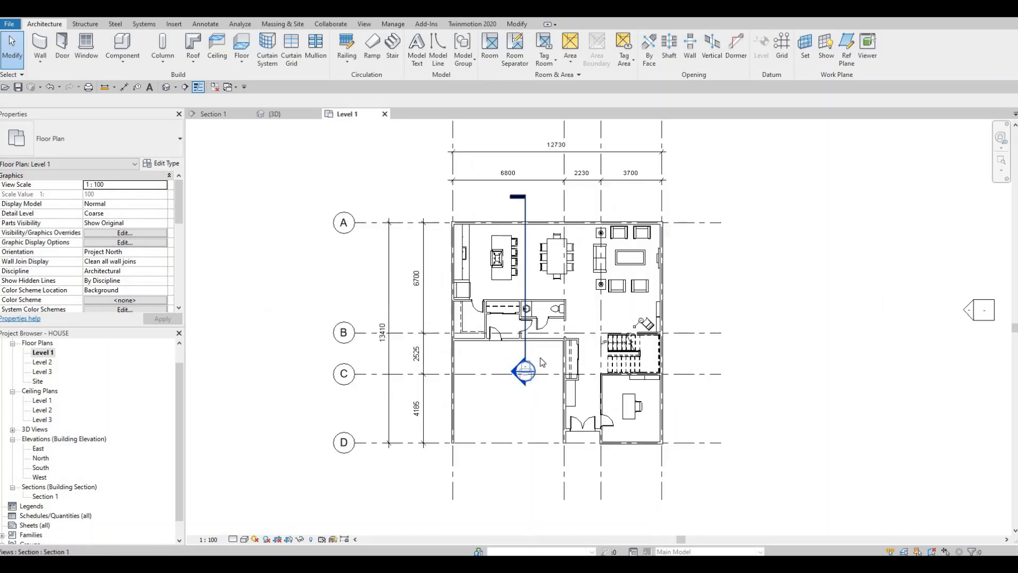
pyautogui.press('F1')
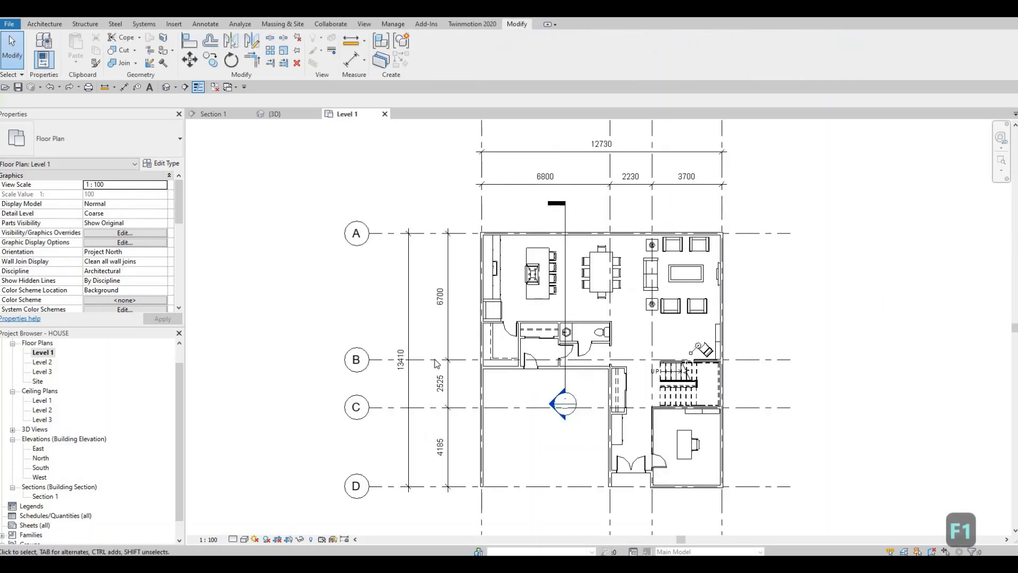
# Open the Level 2 floor plan and inspect its underlay range settings.
pyautogui.doubleClick(42, 362)
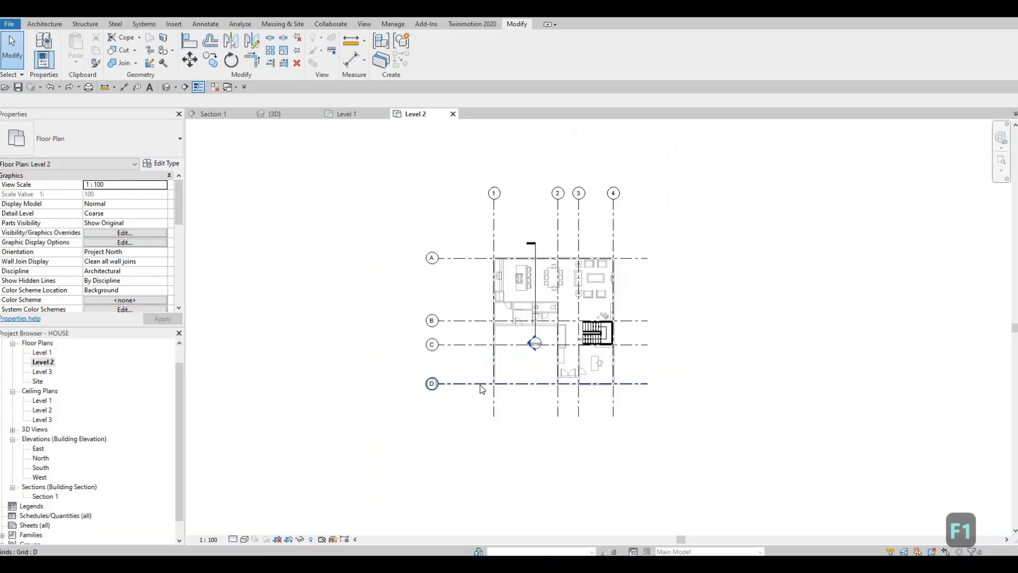
pyautogui.scroll(2, 469, 324)
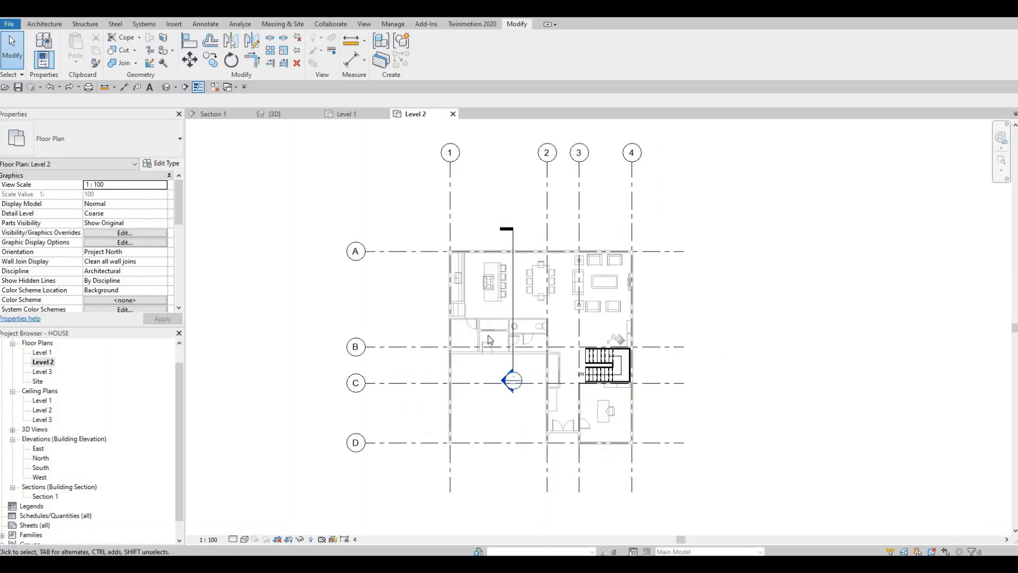
pyautogui.scroll(-4, 106, 246)
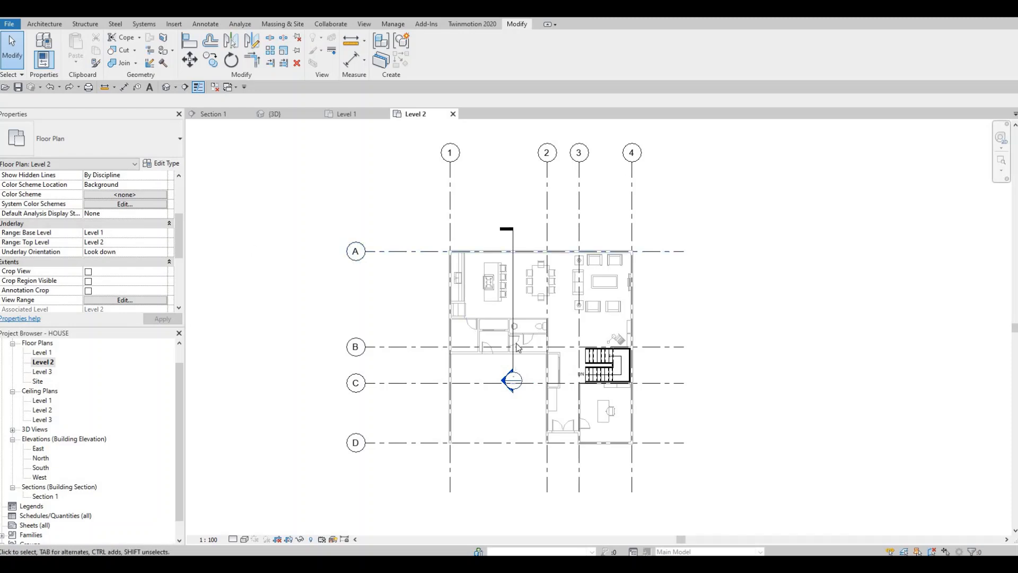
pyautogui.moveTo(514, 345); pyautogui.dragTo(496, 348, button='middle')
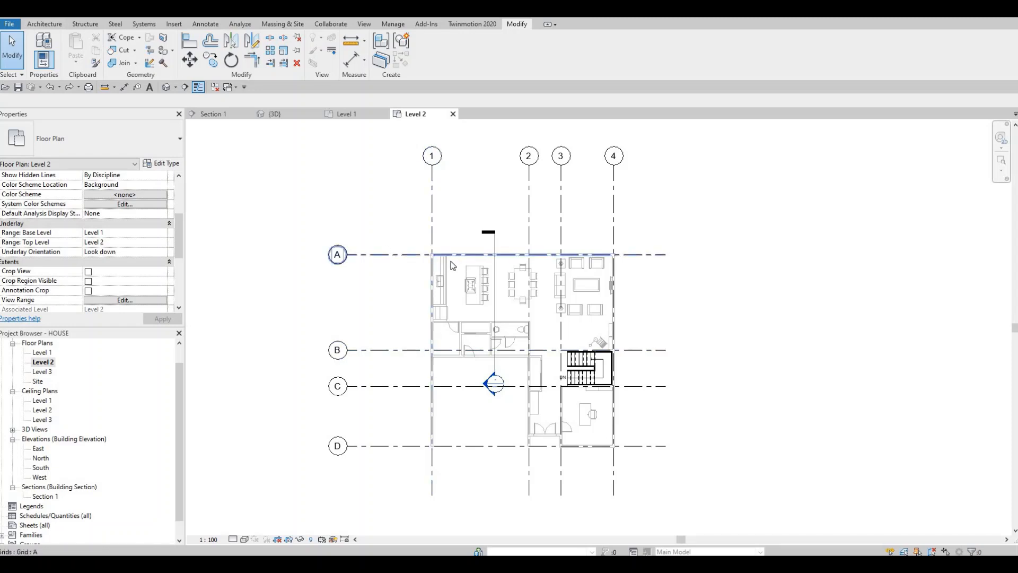
# Start a chained EXTERIOR WALL 1 wall, similar to the existing one on grid line A, at the corner of grid lines A and 1.
pyautogui.scroll(4, 459, 262)
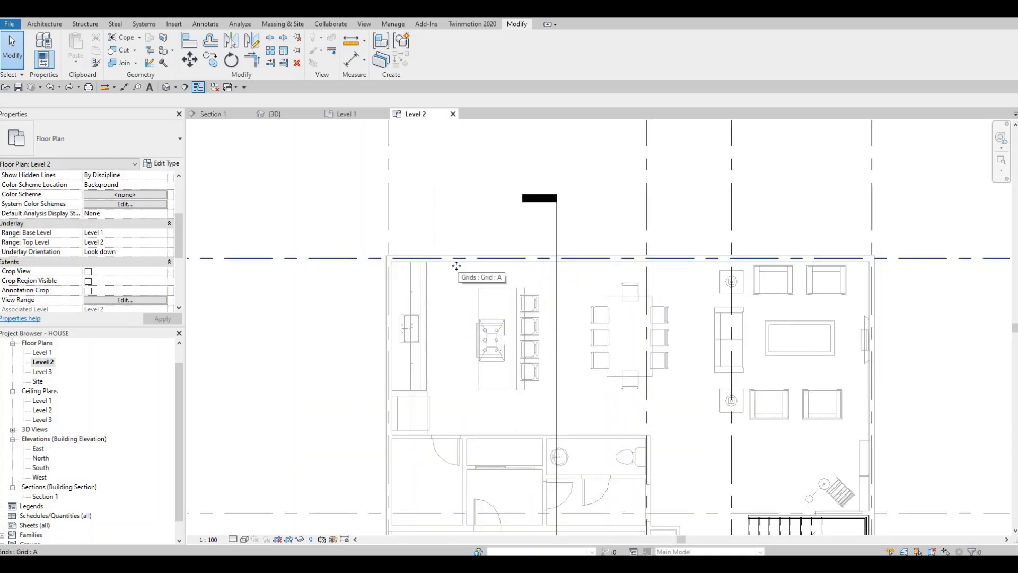
pyautogui.click(456, 265)
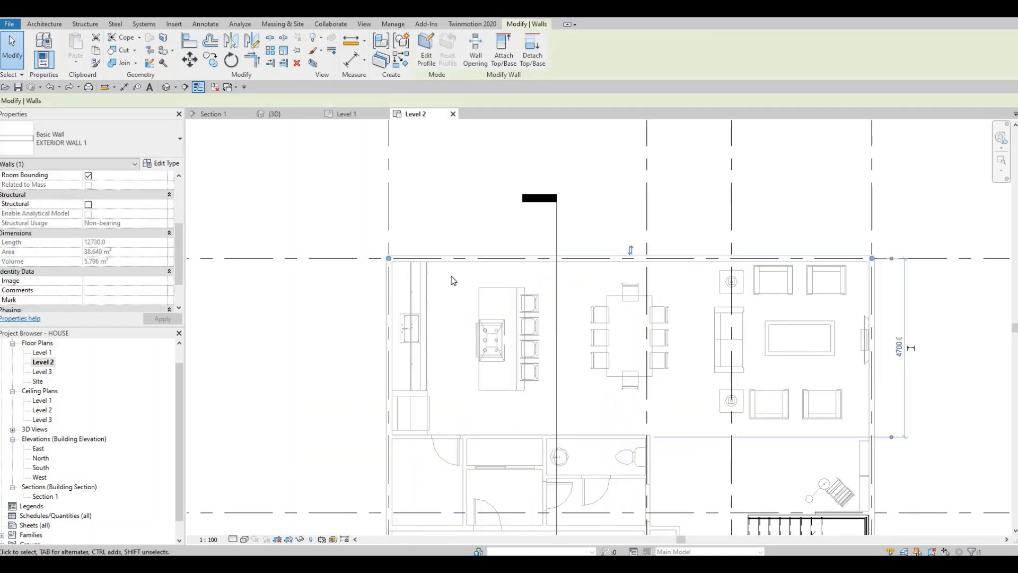
pyautogui.press('c')
pyautogui.press('s')
pyautogui.scroll(-4, 371, 217)
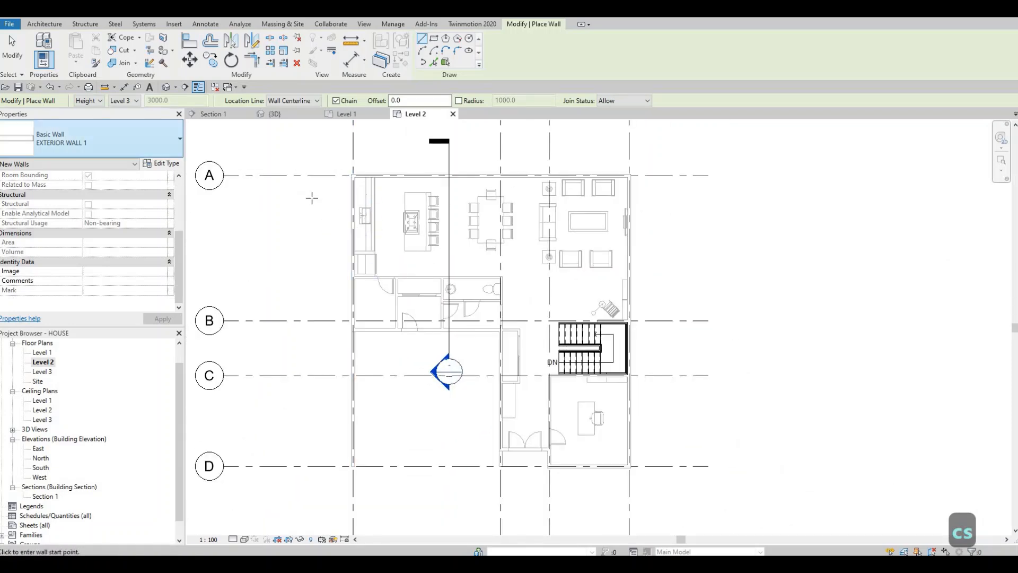
pyautogui.scroll(-3, 415, 317)
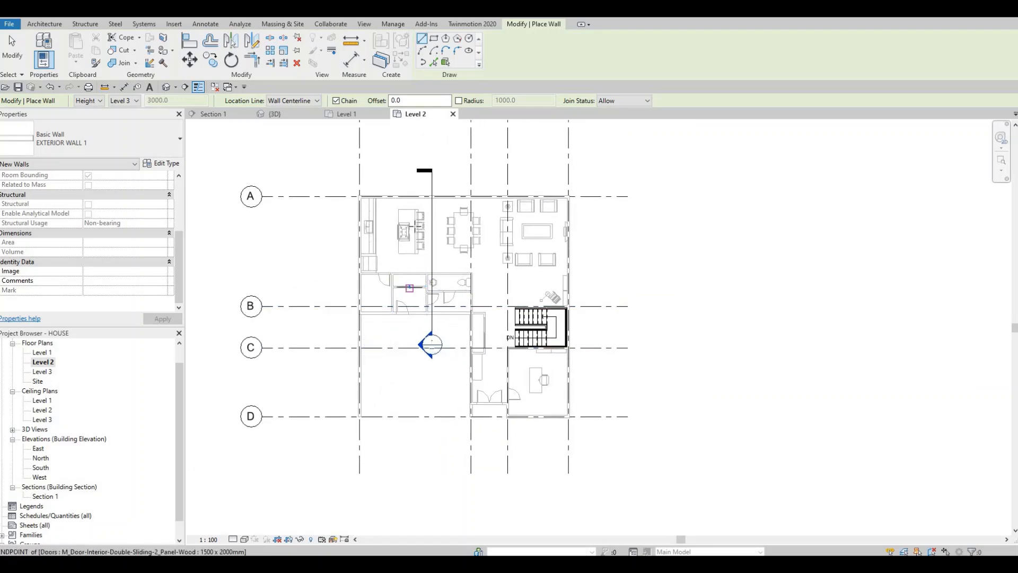
pyautogui.scroll(4, 457, 333)
pyautogui.moveTo(401, 250); pyautogui.dragTo(402, 296, button='middle')
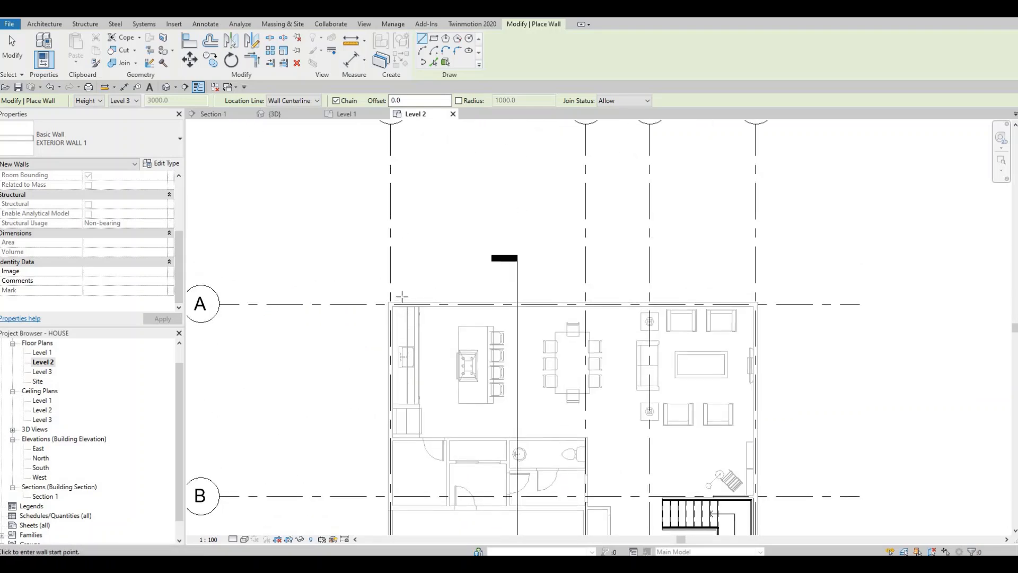
pyautogui.scroll(-2, 401, 304)
pyautogui.scroll(3, 395, 300)
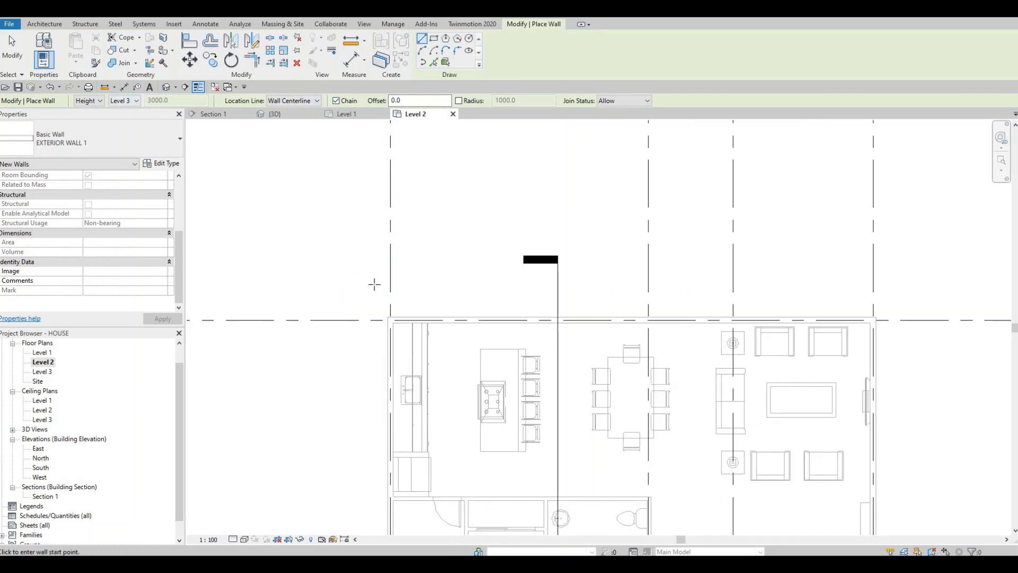
pyautogui.scroll(3, 388, 335)
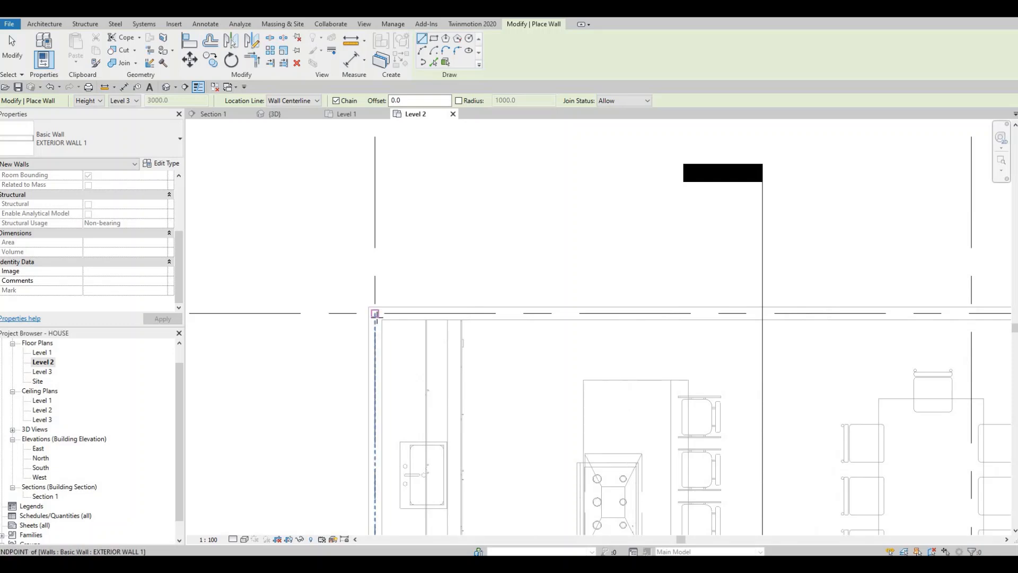
pyautogui.click(374, 318)
# Run the exterior wall horizontally along grid line A to its corner with grid line 4.
pyautogui.scroll(-1, 605, 318)
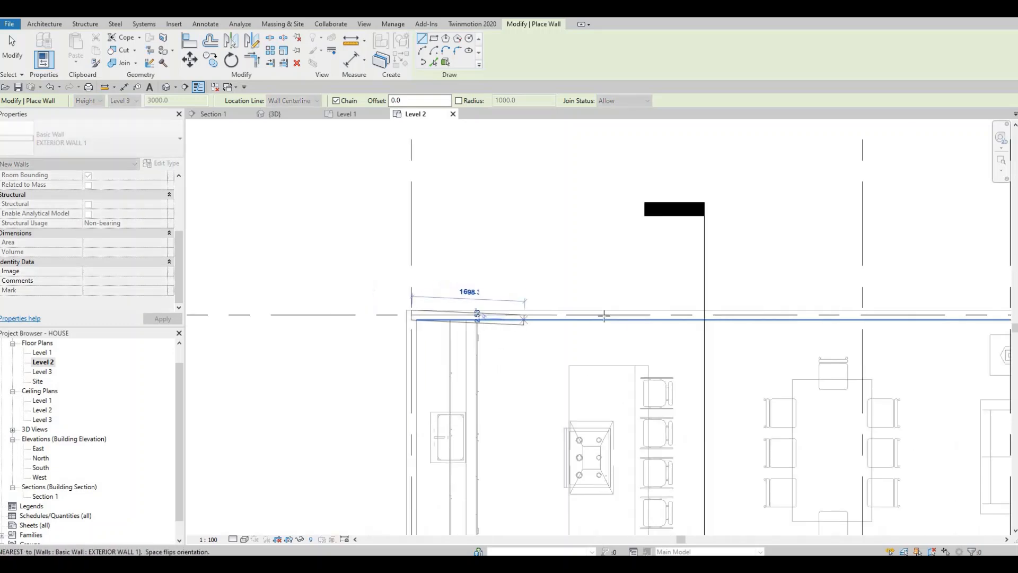
pyautogui.scroll(-2, 371, 311)
pyautogui.moveTo(713, 273); pyautogui.dragTo(265, 207, button='middle')
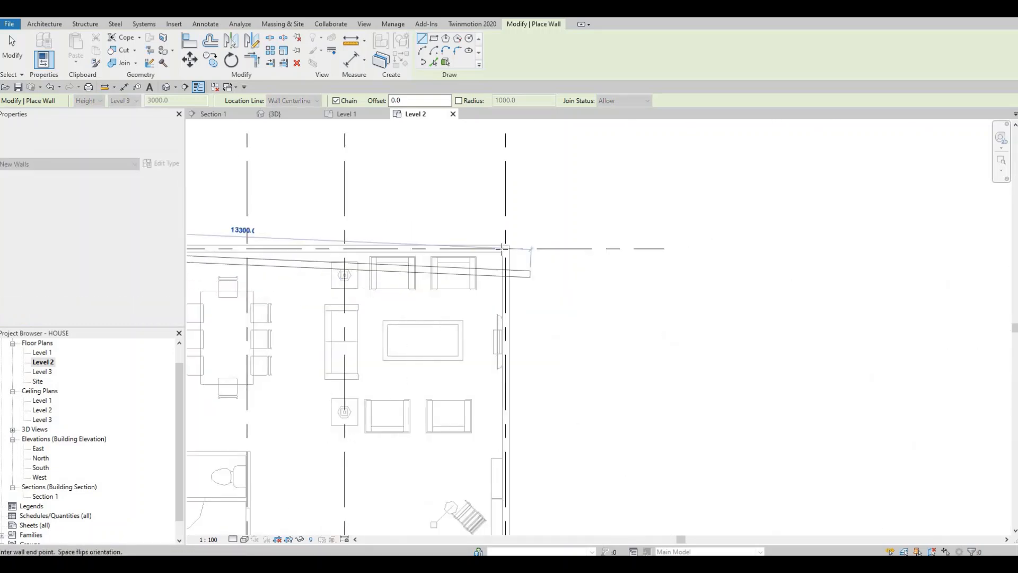
pyautogui.scroll(4, 505, 248)
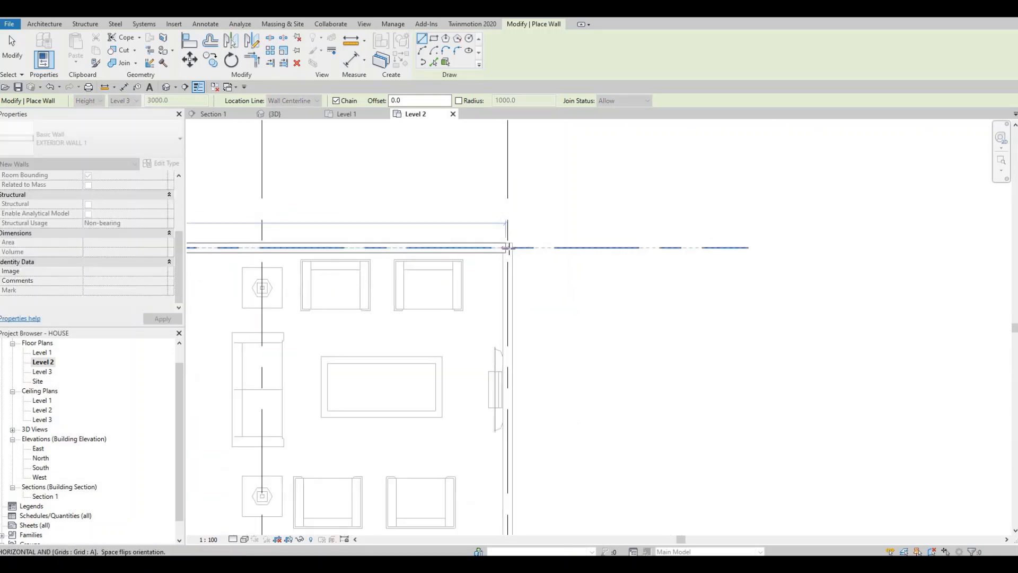
pyautogui.click(513, 290)
# Continue the exterior wall vertically along grid line 4 to its corner with grid line D.
pyautogui.scroll(-6, 514, 290)
pyautogui.moveTo(509, 407); pyautogui.dragTo(528, 366, button='middle')
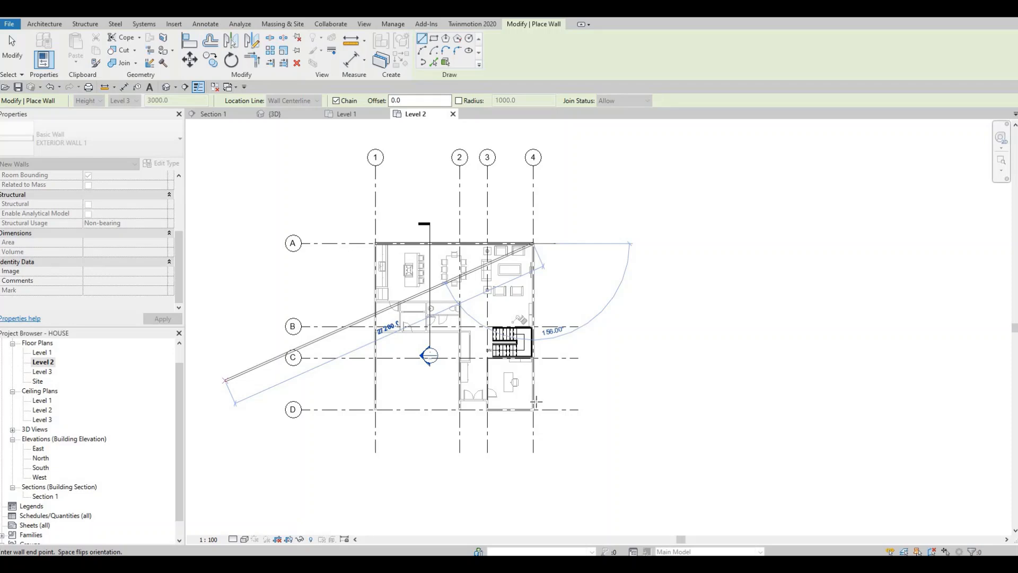
pyautogui.scroll(1, 535, 402)
pyautogui.scroll(6, 530, 417)
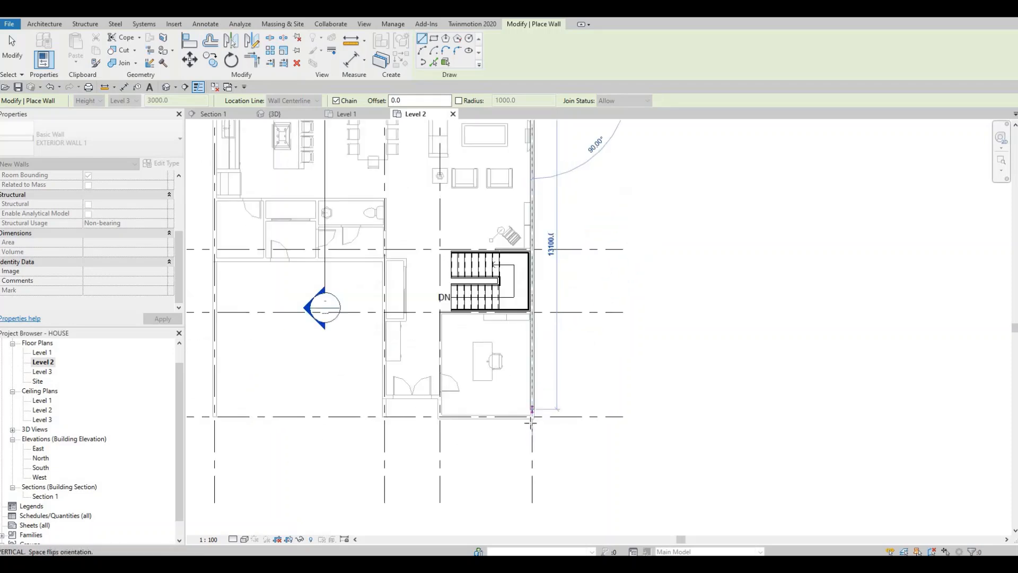
pyautogui.click(539, 426)
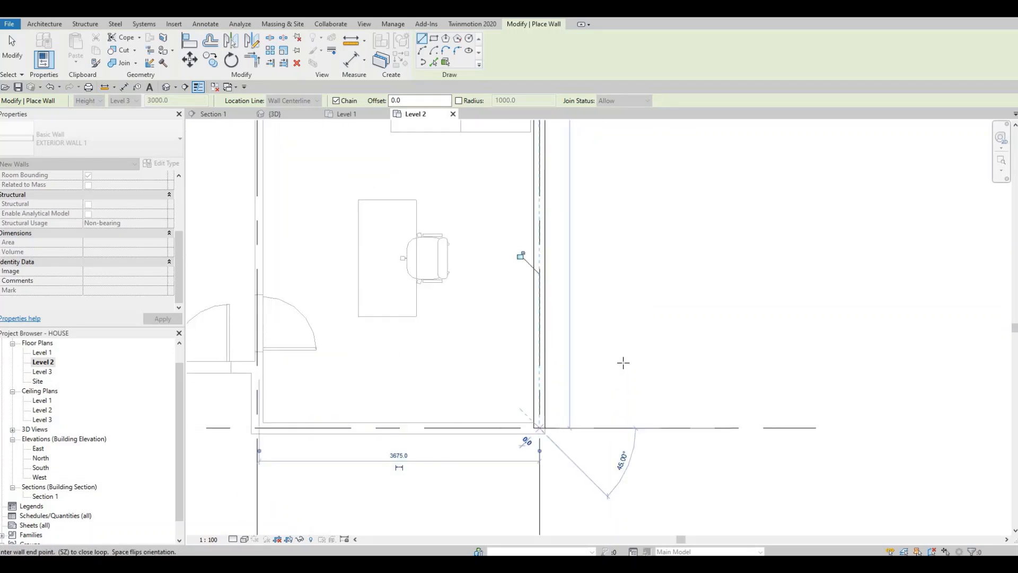
# Draw the exterior wall 3700 mm along grid line D from grid line 4 to grid line 3.
pyautogui.scroll(-3, 623, 362)
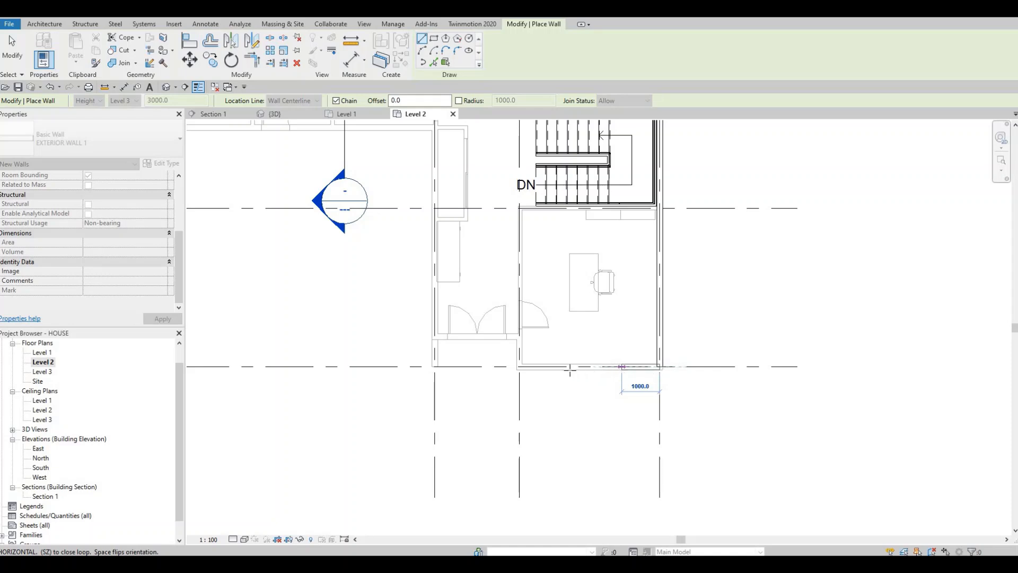
pyautogui.scroll(2, 536, 367)
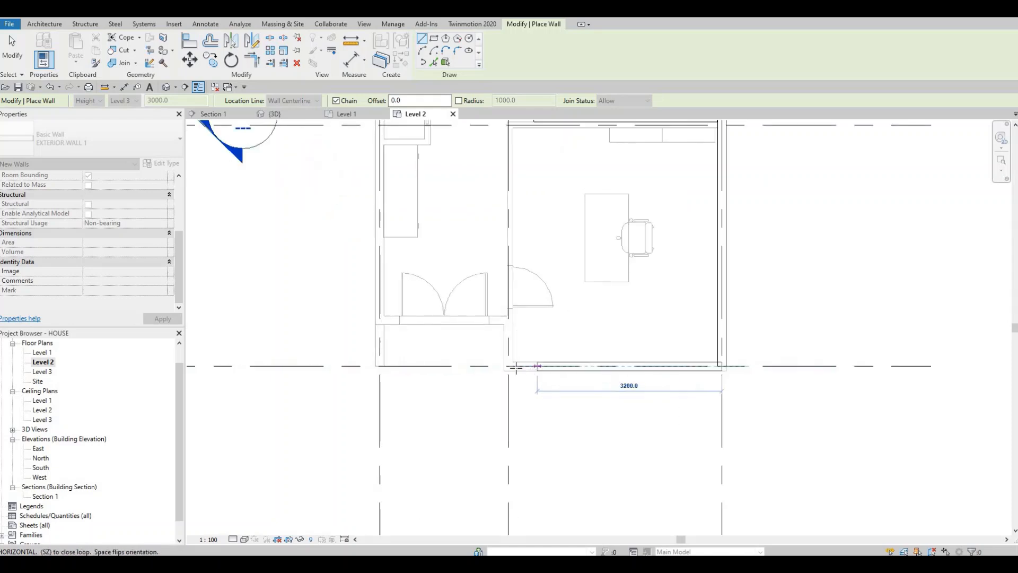
pyautogui.scroll(2, 514, 365)
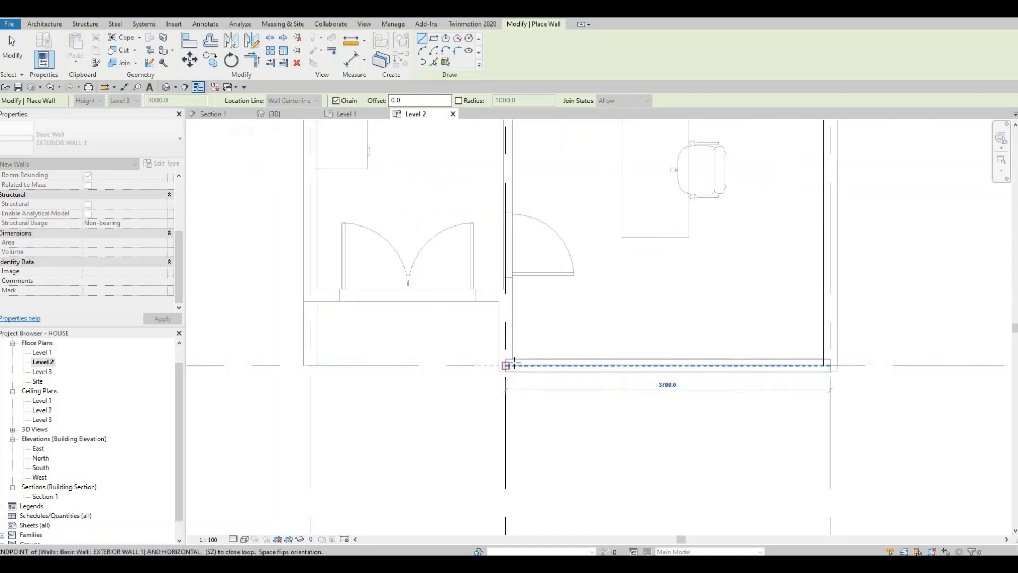
# Outline the entrance recess with walls 800 mm up grid line 3, 2200 mm across, 500 mm down and 1000 mm outward past grid line 2.
pyautogui.scroll(-3, 515, 364)
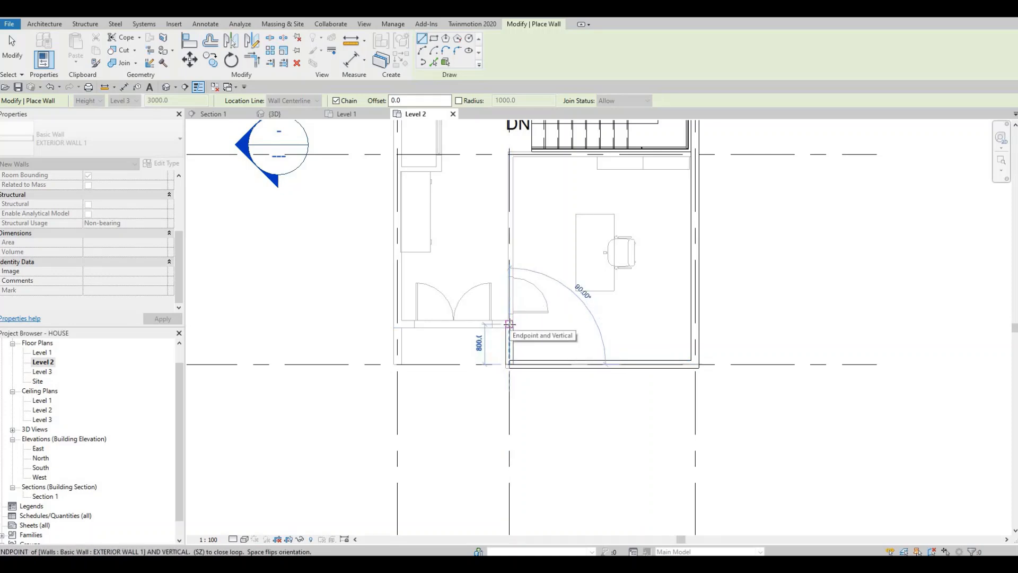
pyautogui.click(509, 325)
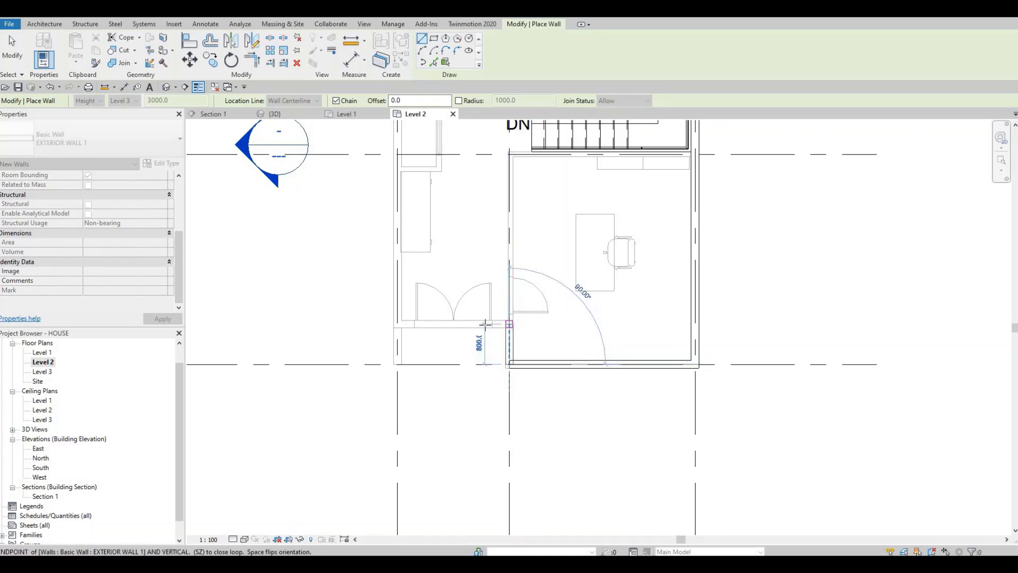
pyautogui.click(399, 325)
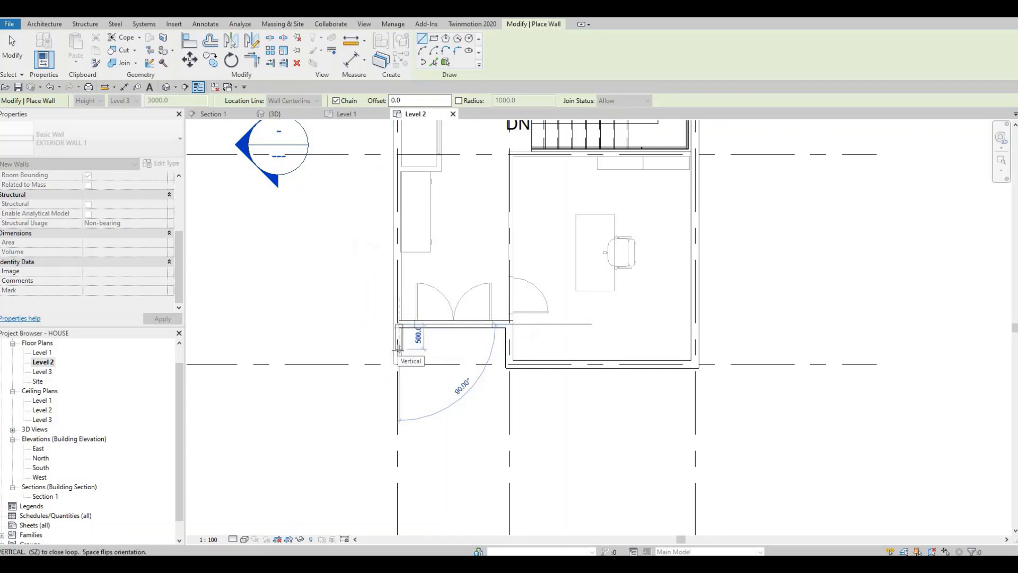
pyautogui.click(398, 349)
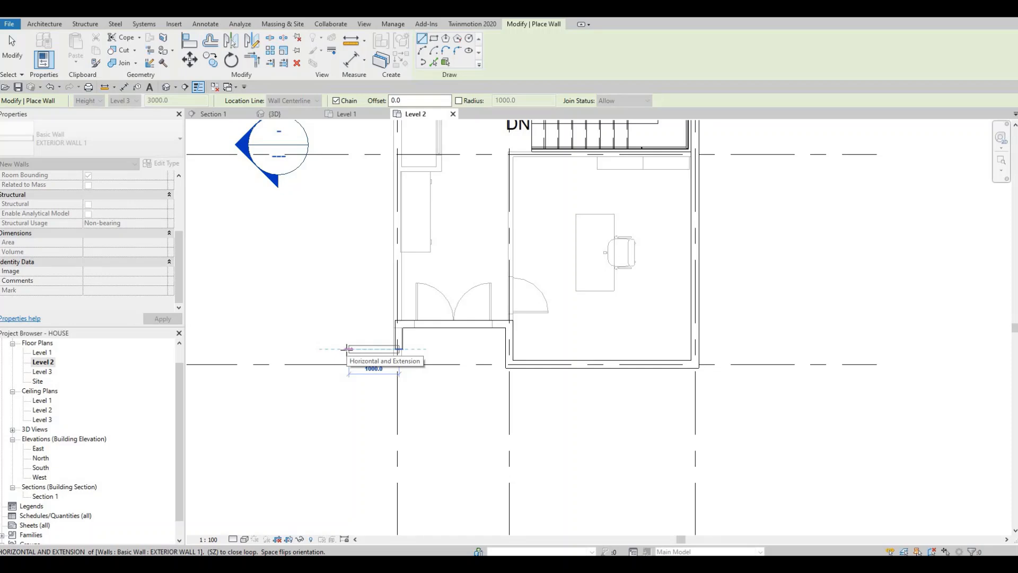
pyautogui.click(347, 349)
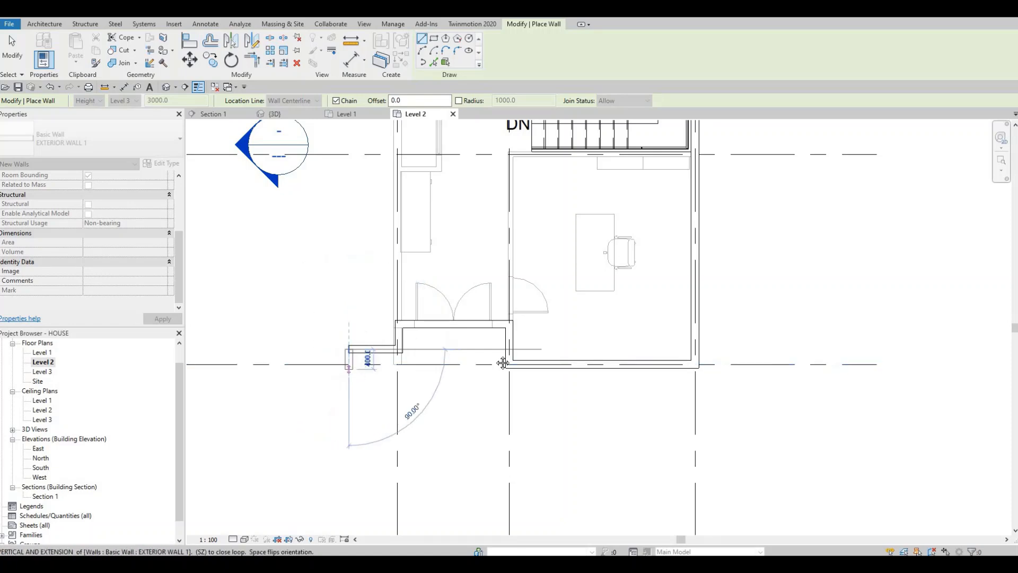
# Bring the stepped wall down to grid line D and run it horizontally along that line to grid line 1.
pyautogui.scroll(-5, 503, 363)
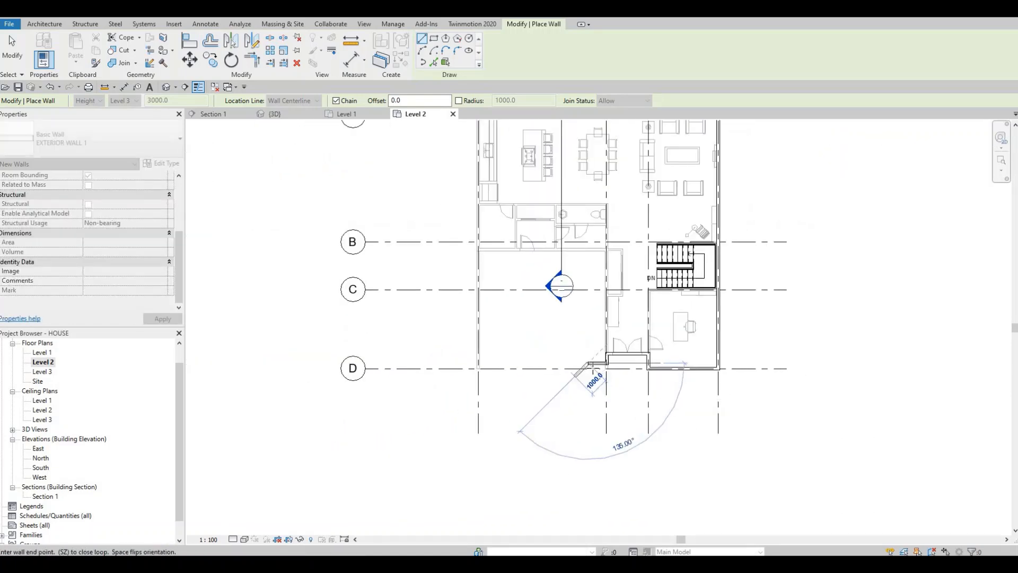
pyautogui.scroll(5, 592, 366)
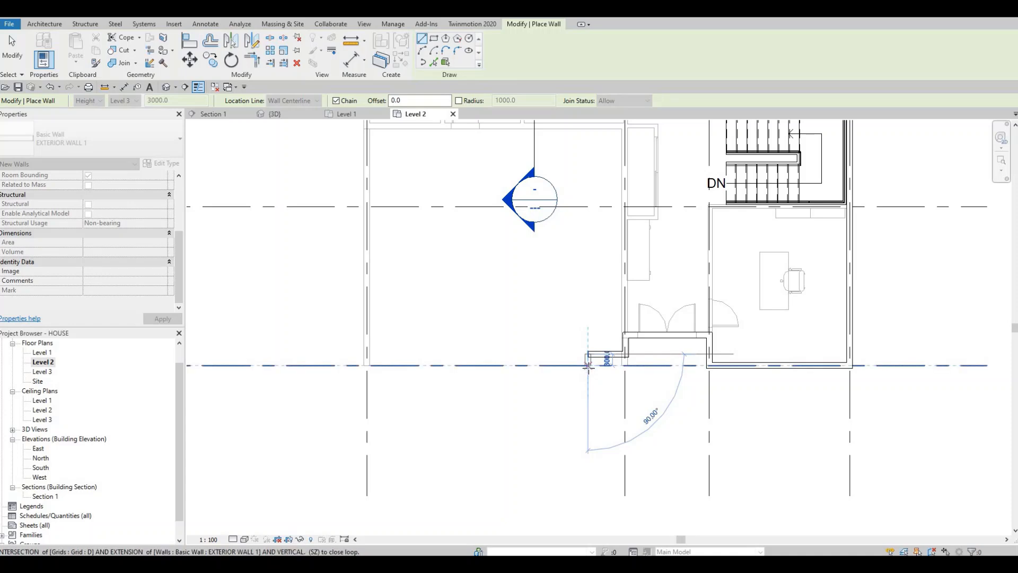
pyautogui.click(587, 365)
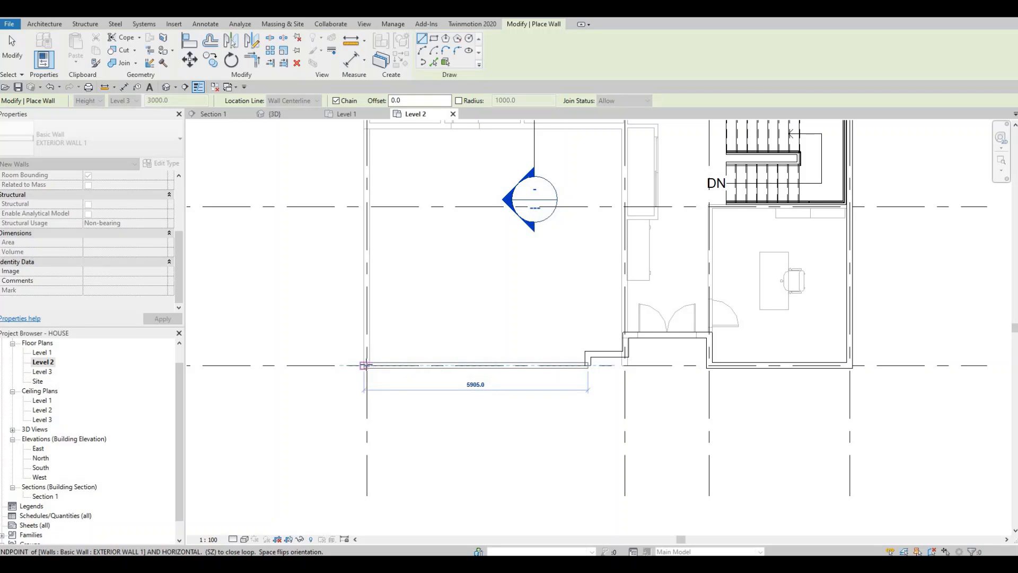
pyautogui.scroll(3, 363, 365)
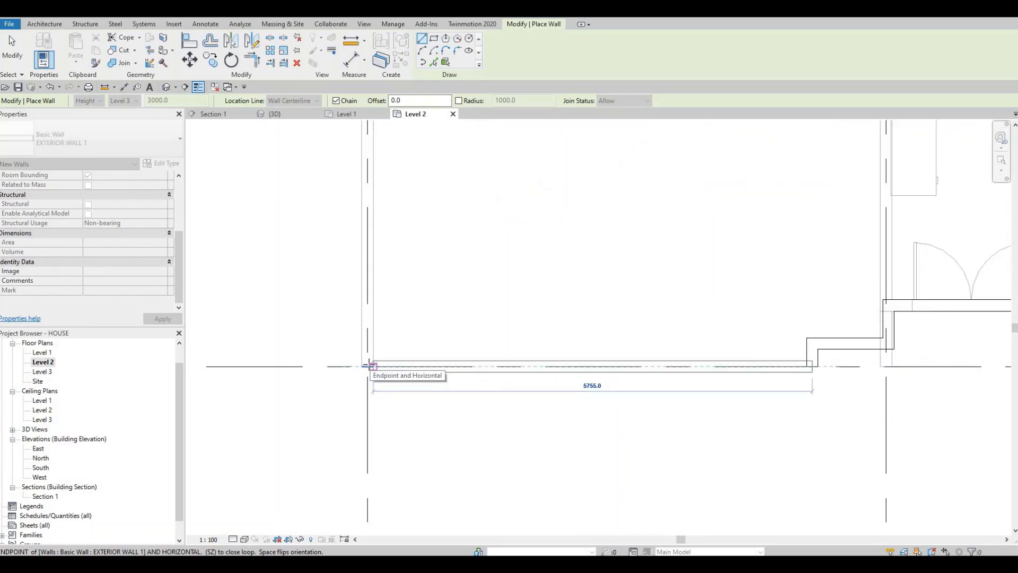
pyautogui.click(370, 353)
# Close the exterior wall loop with a vertical wall up grid line 1 to the grid line A corner, and end the chain.
pyautogui.scroll(-6, 379, 340)
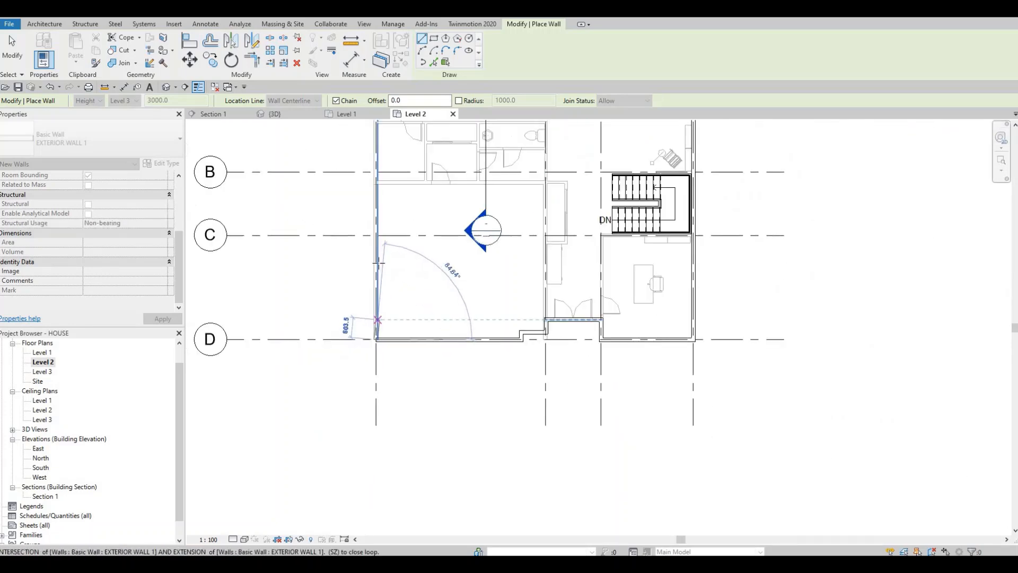
pyautogui.moveTo(380, 260); pyautogui.dragTo(378, 368, button='middle')
pyautogui.scroll(4, 380, 217)
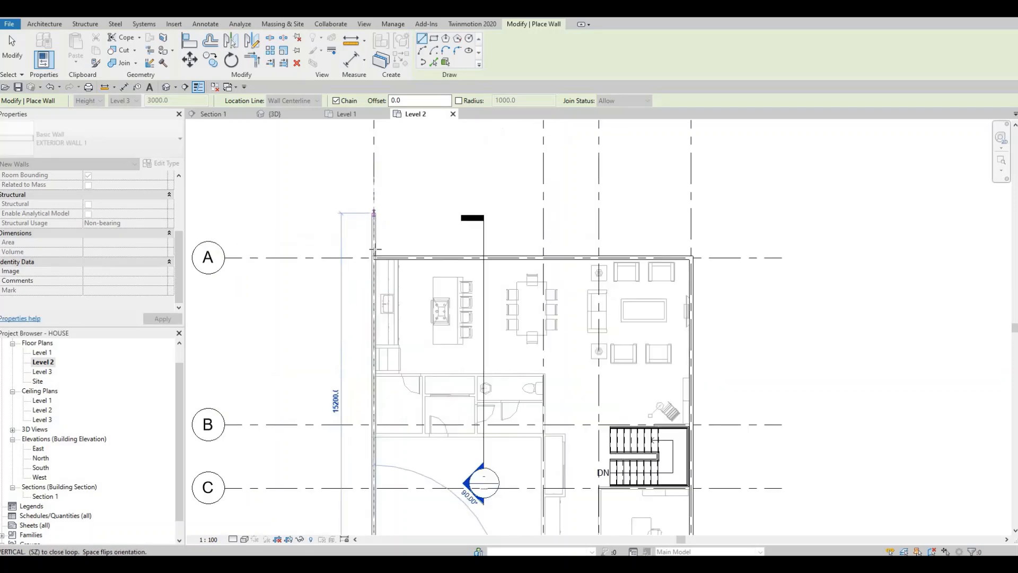
pyautogui.scroll(2, 377, 255)
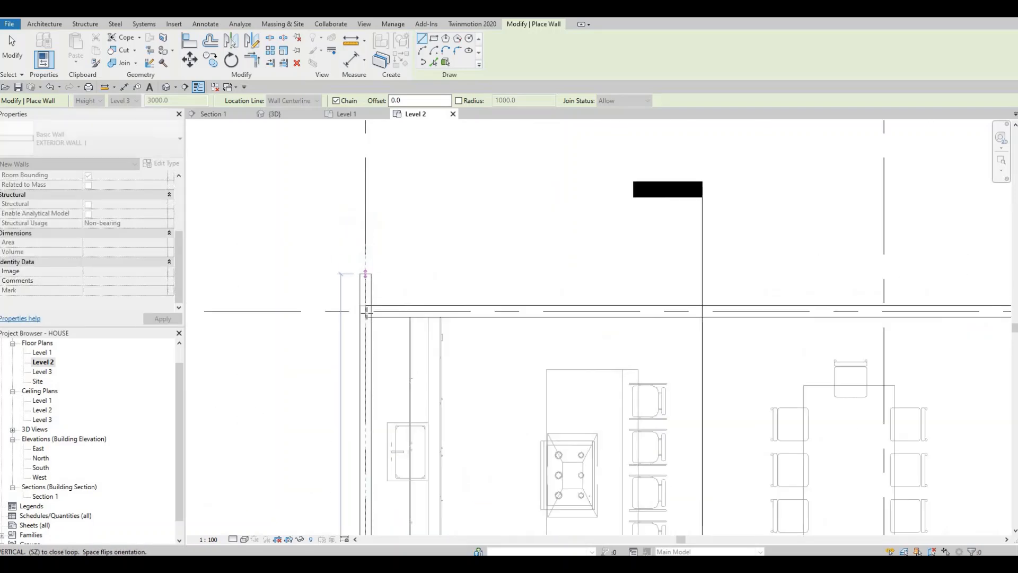
pyautogui.click(587, 396)
pyautogui.moveTo(495, 353); pyautogui.dragTo(477, 319, button='middle')
pyautogui.scroll(-5, 498, 270)
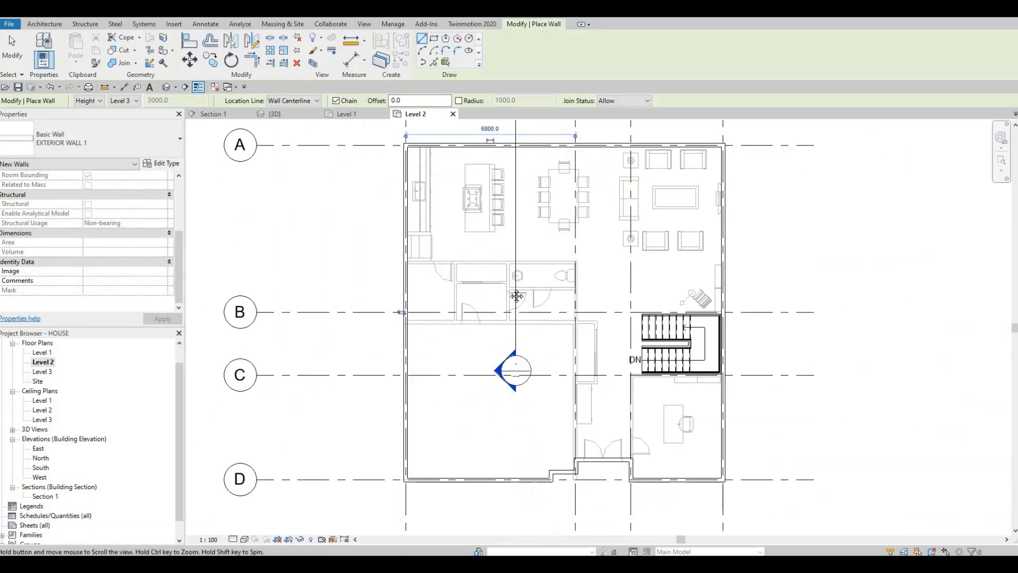
pyautogui.press('Escape')
pyautogui.moveTo(484, 313); pyautogui.dragTo(474, 328, button='middle')
pyautogui.scroll(1, 477, 323)
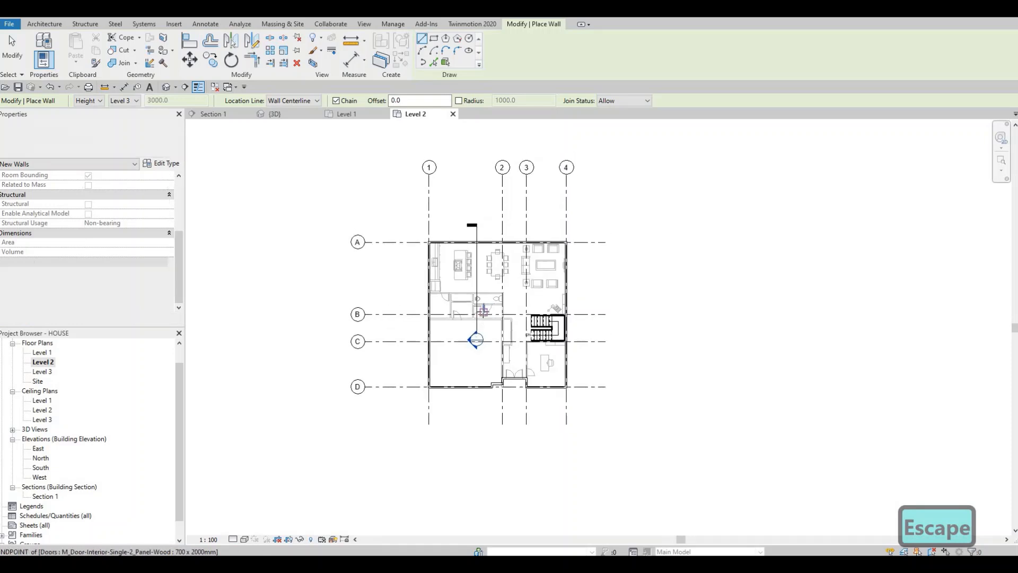
pyautogui.scroll(-1, 484, 312)
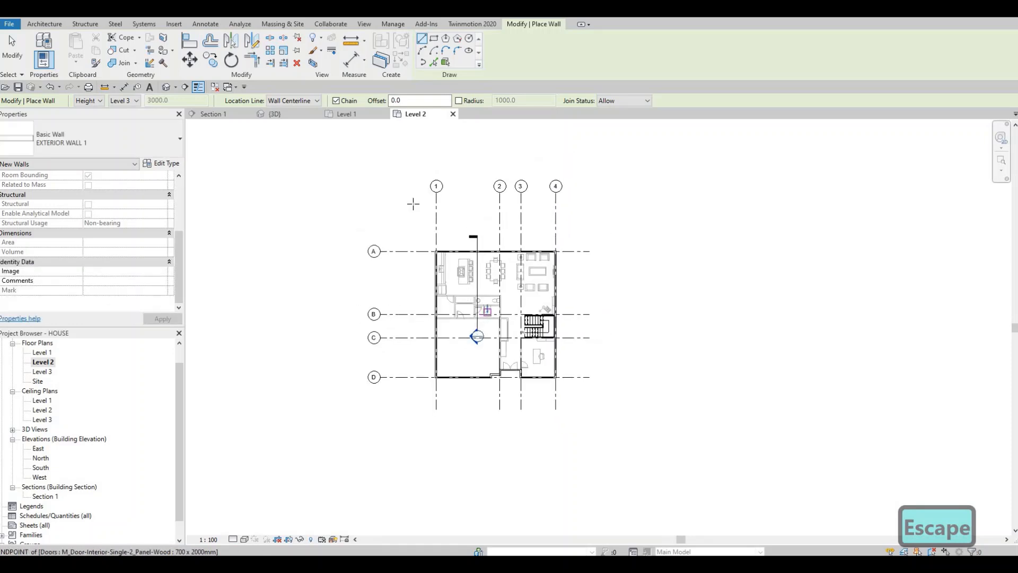
# In the Level 1 plan, extend the exterior wall on grid line 1 past grid line D to a total length of 14500 mm.
pyautogui.click(349, 115)
pyautogui.scroll(5, 475, 456)
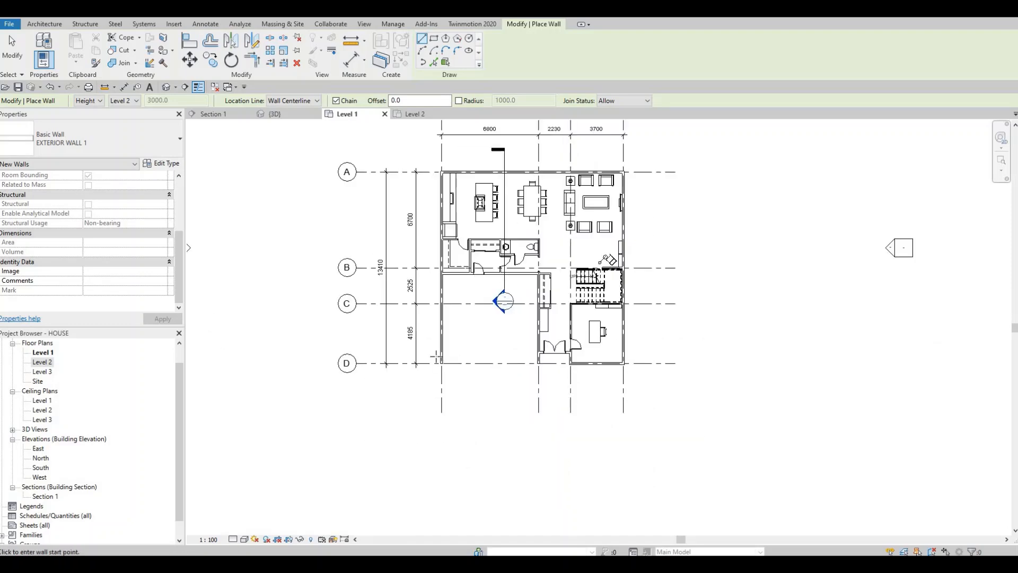
pyautogui.press('Escape')
pyautogui.press('Escape')
pyautogui.click(425, 334)
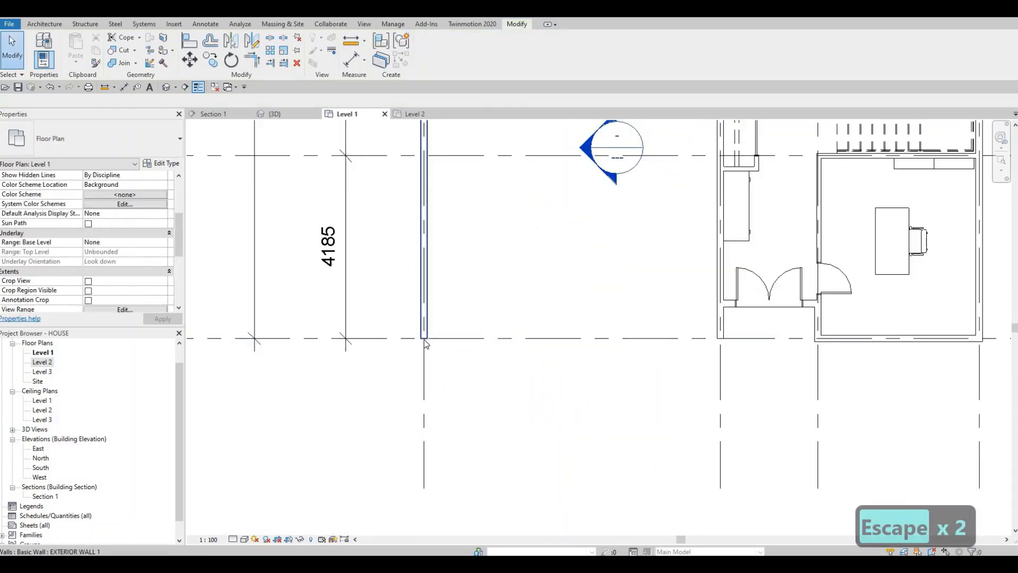
pyautogui.scroll(-3, 424, 338)
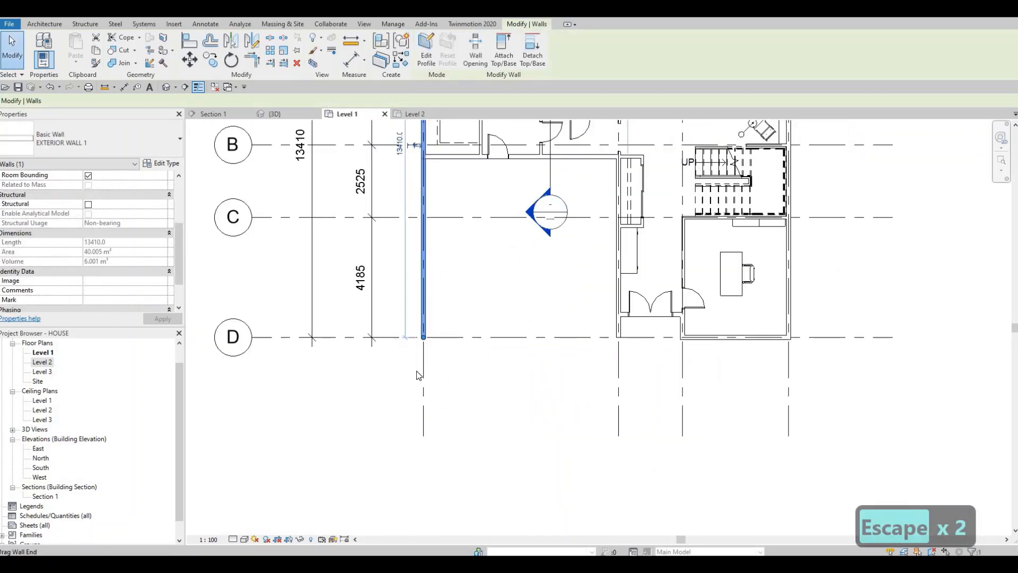
pyautogui.moveTo(424, 338); pyautogui.dragTo(417, 371, button='middle')
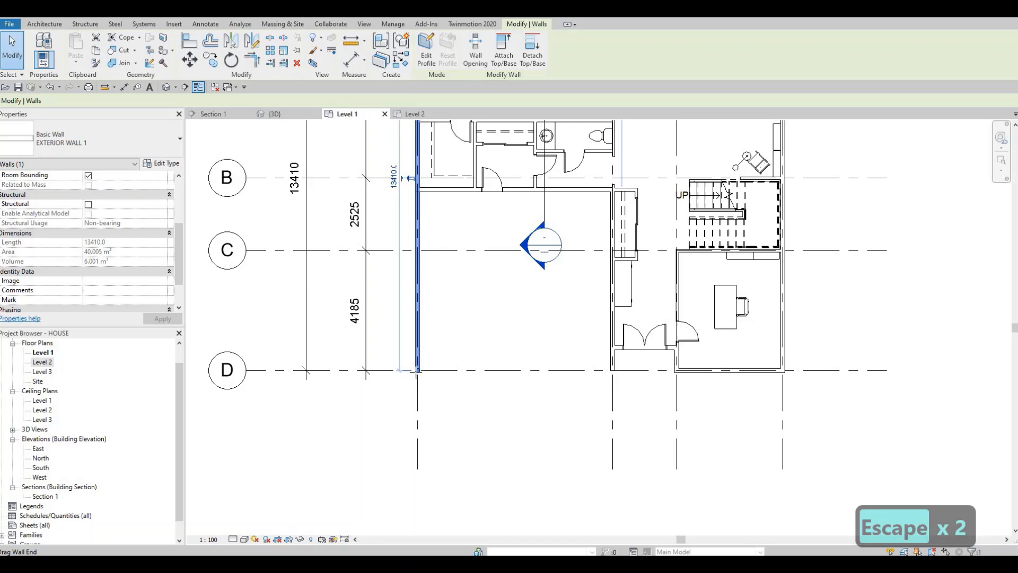
pyautogui.moveTo(417, 371); pyautogui.dragTo(420, 405)
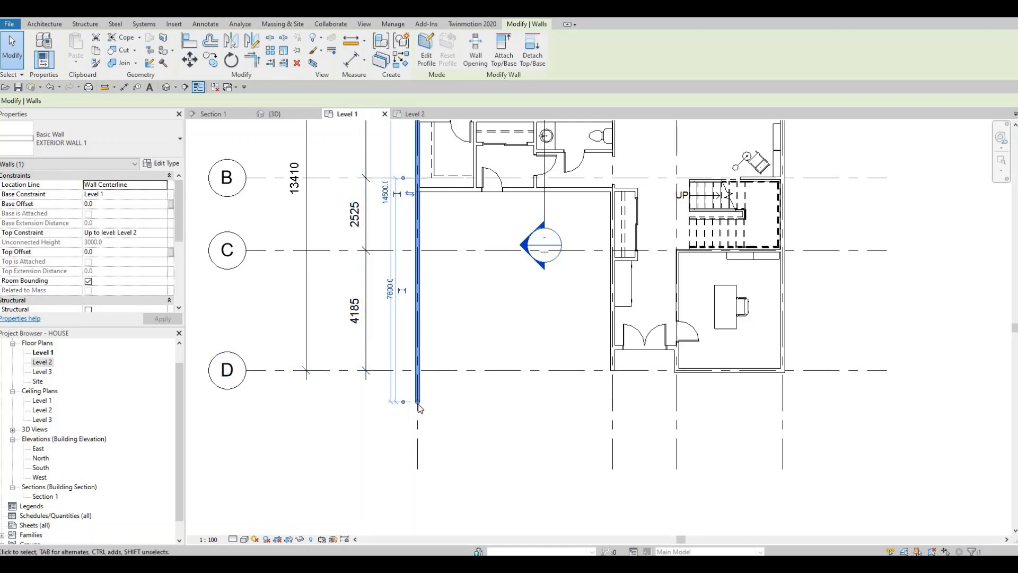
pyautogui.press('Escape')
pyautogui.press('Escape')
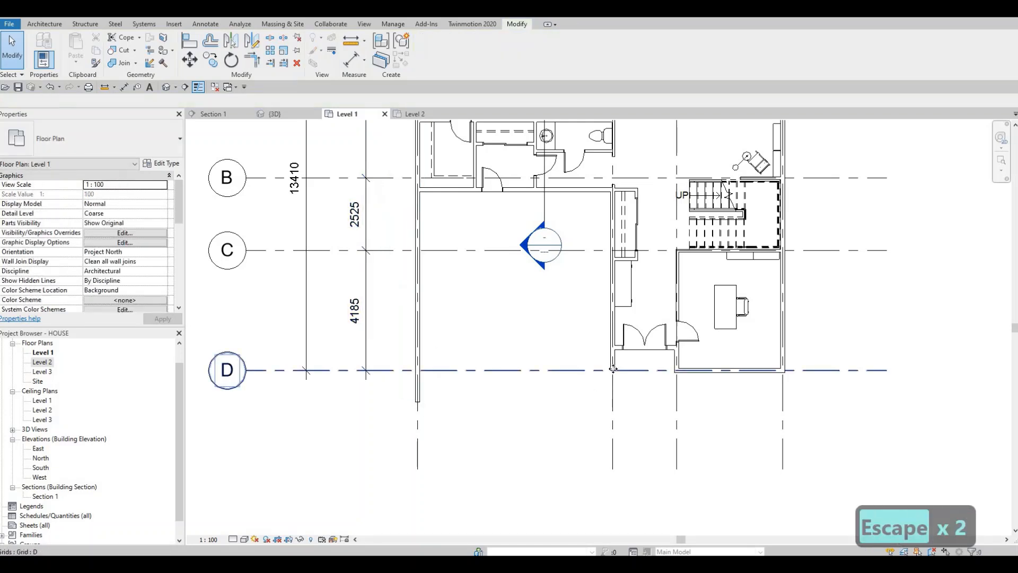
# Extend the exterior wall on grid line 2 past grid line D, level with the lower end of the grid line 1 wall.
pyautogui.click(612, 371)
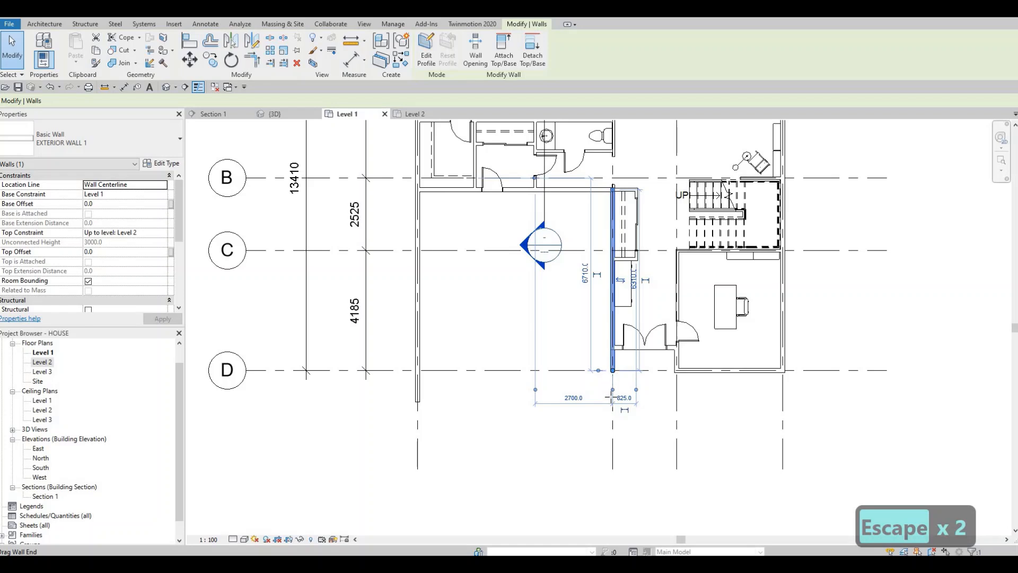
pyautogui.moveTo(612, 396); pyautogui.dragTo(419, 403)
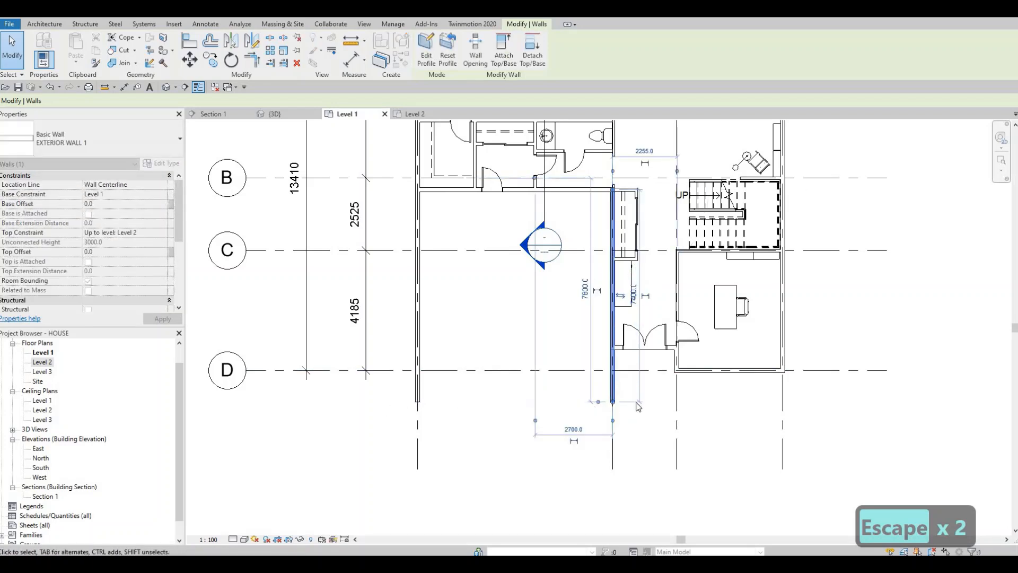
pyautogui.click(638, 406)
pyautogui.press('Escape')
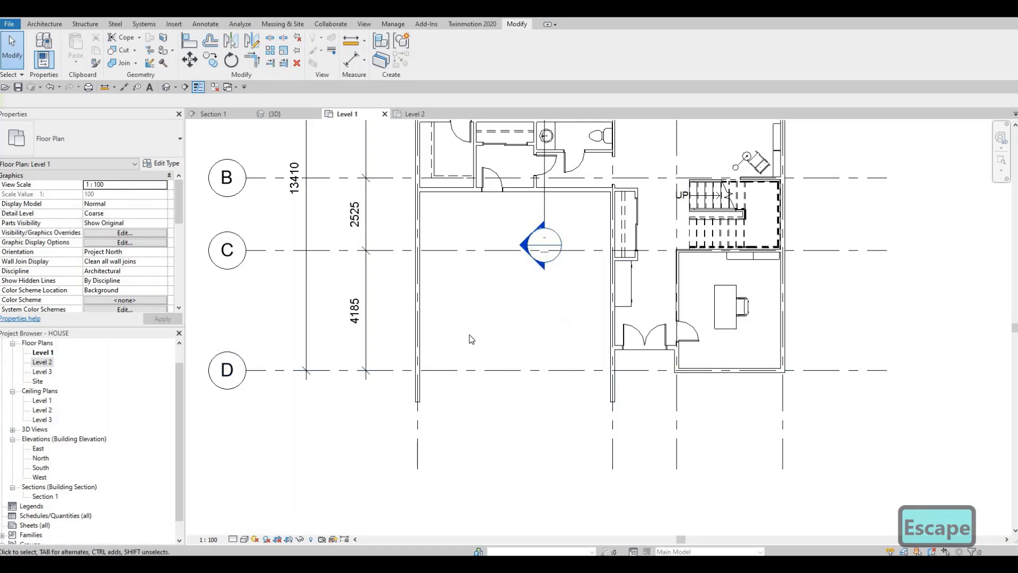
pyautogui.moveTo(420, 332); pyautogui.dragTo(366, 341, button='middle')
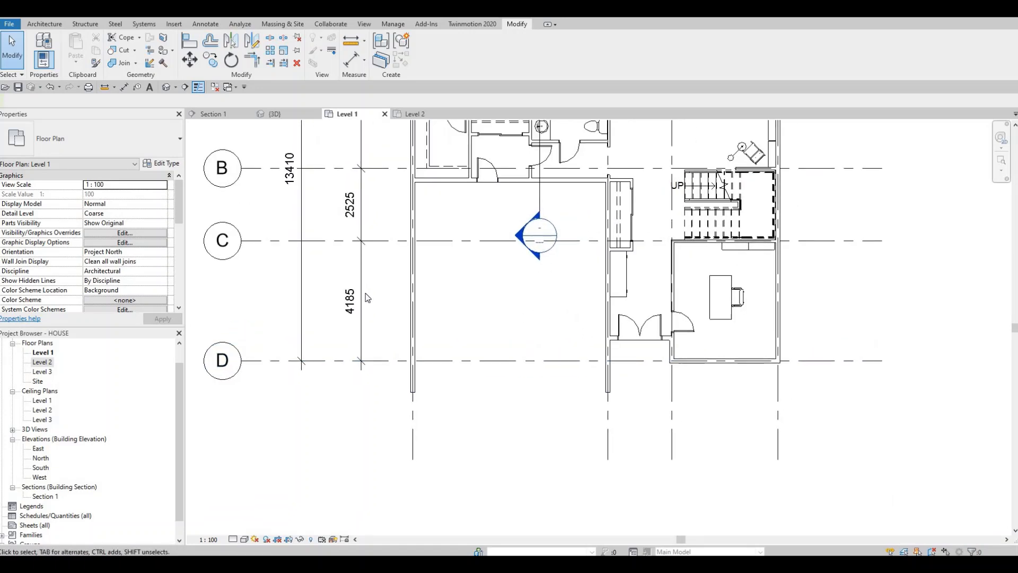
# Return to the Level 2 floor plan and bring the walls along grid line D into view.
pyautogui.click(421, 112)
pyautogui.scroll(3, 477, 326)
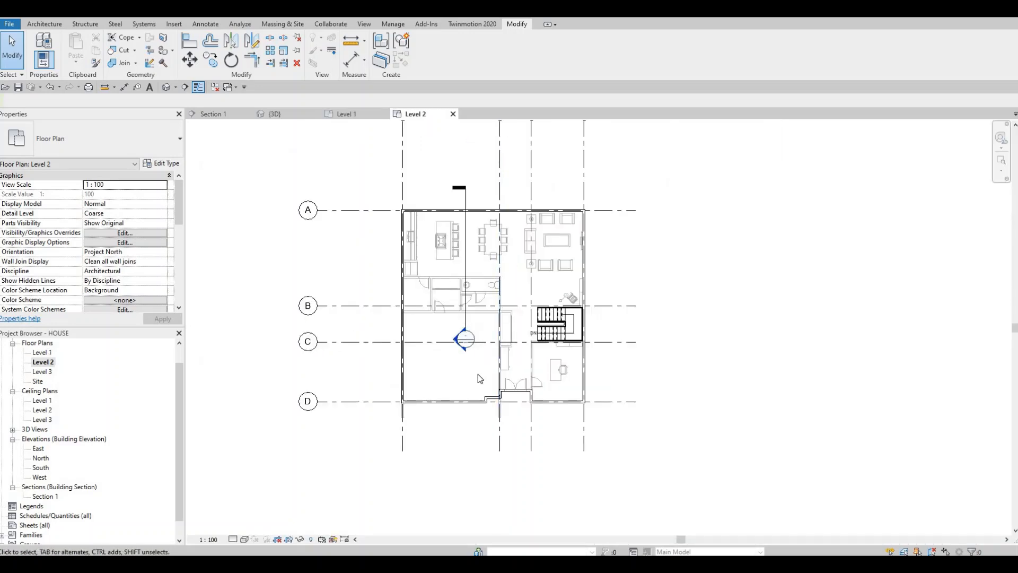
pyautogui.scroll(3, 379, 413)
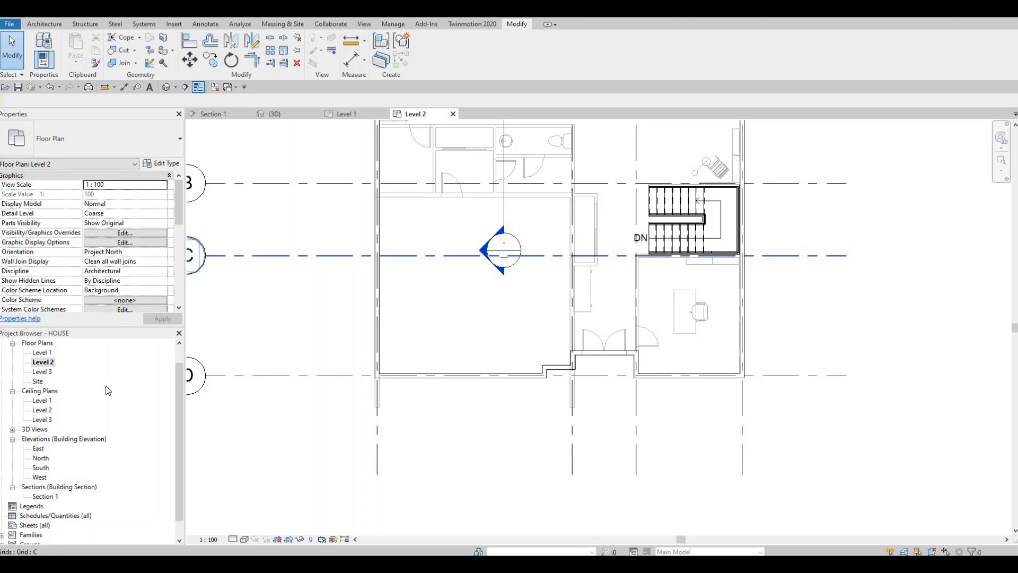
# Turn off the Level 2 plan's underlay by setting its base level to None.
pyautogui.scroll(-3, 77, 288)
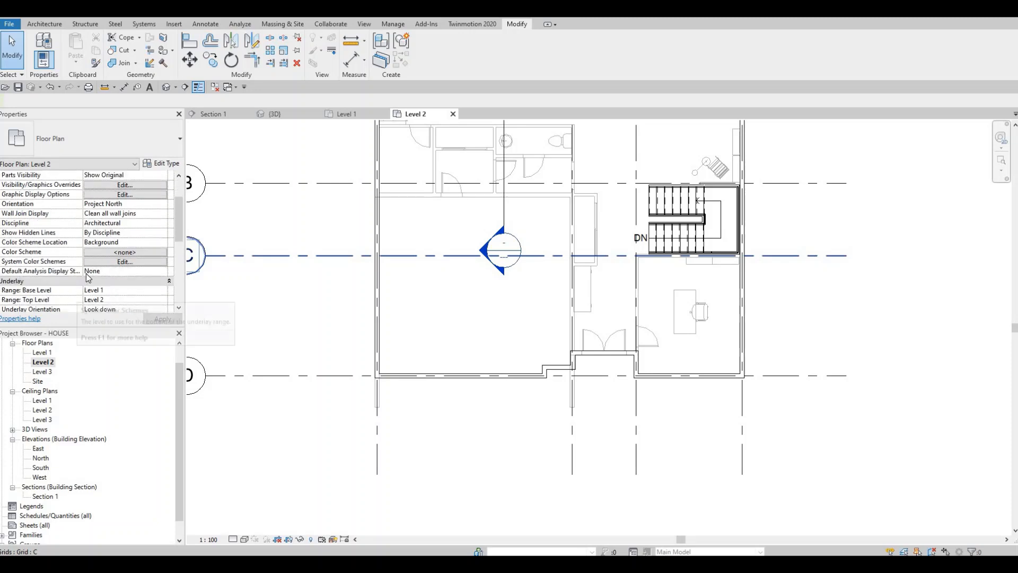
pyautogui.click(126, 260)
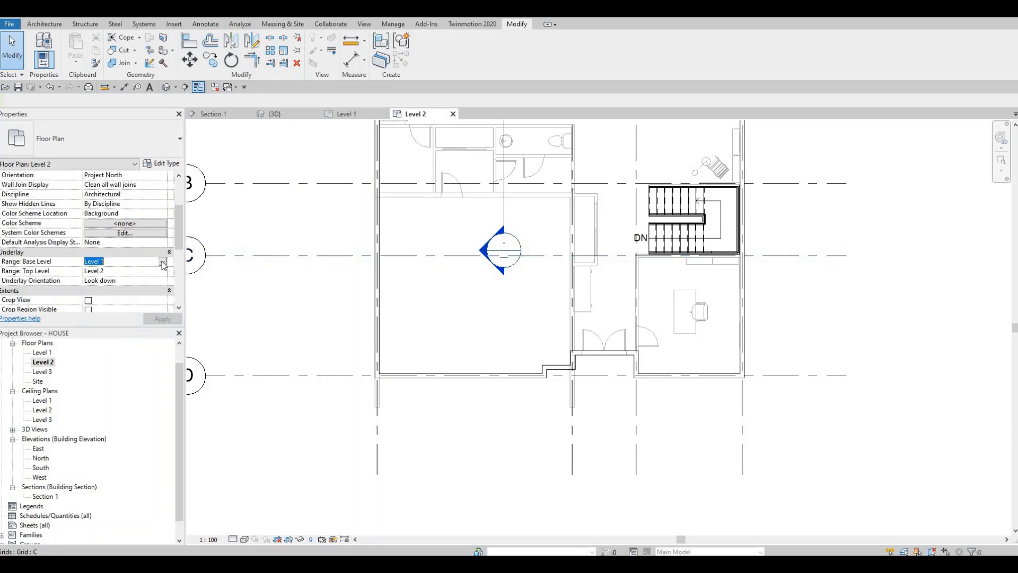
pyautogui.click(109, 261)
pyautogui.click(92, 271)
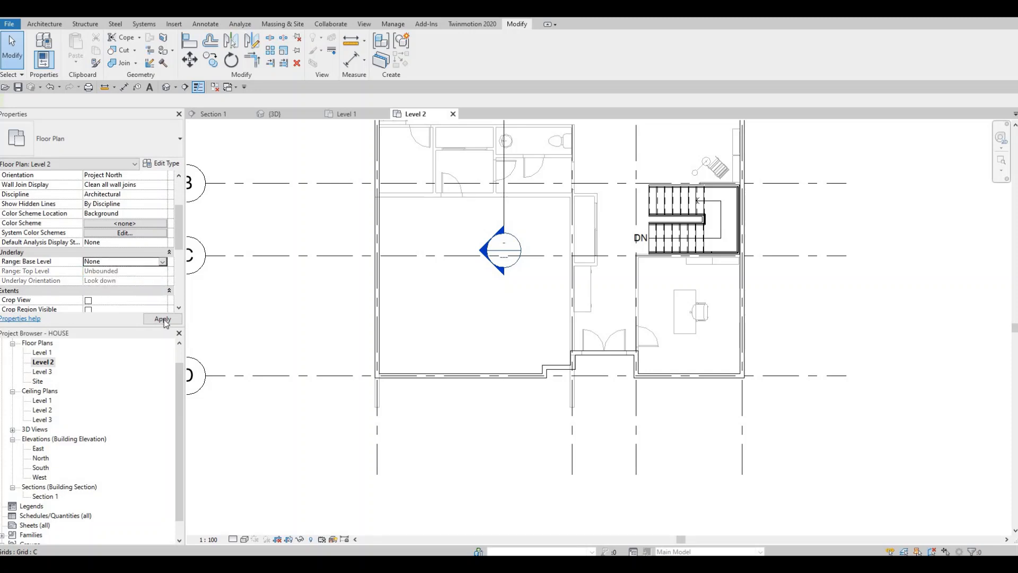
pyautogui.click(162, 318)
pyautogui.scroll(-3, 467, 371)
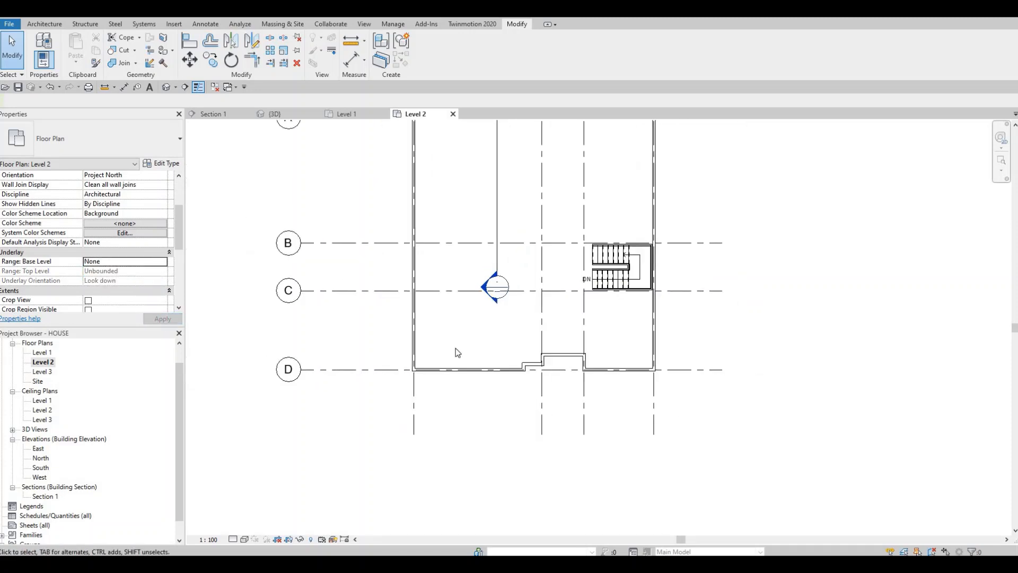
pyautogui.press('Escape')
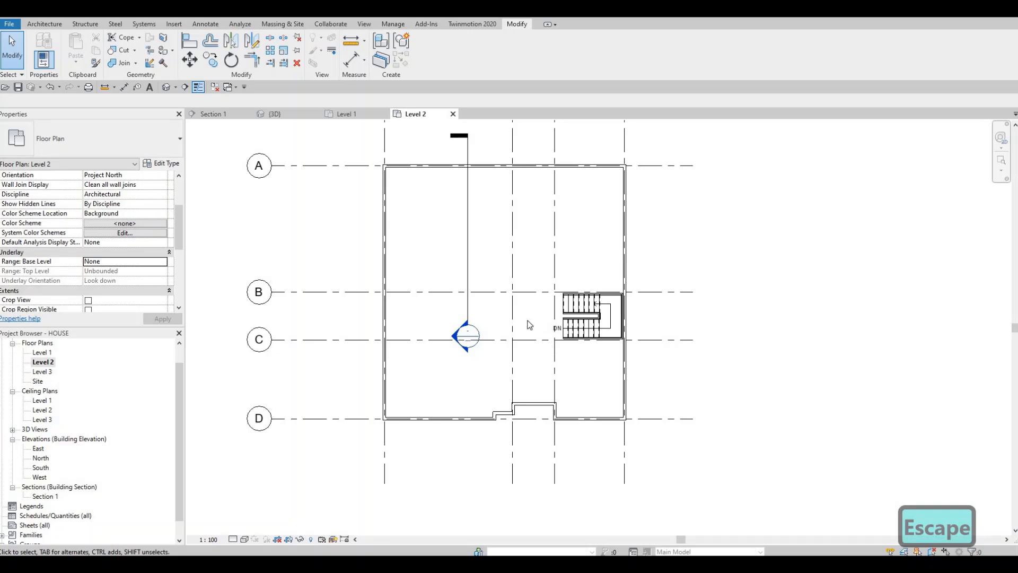
# Restore the Level 2 plan's underlay with Level 1 as the base level.
pyautogui.click(152, 262)
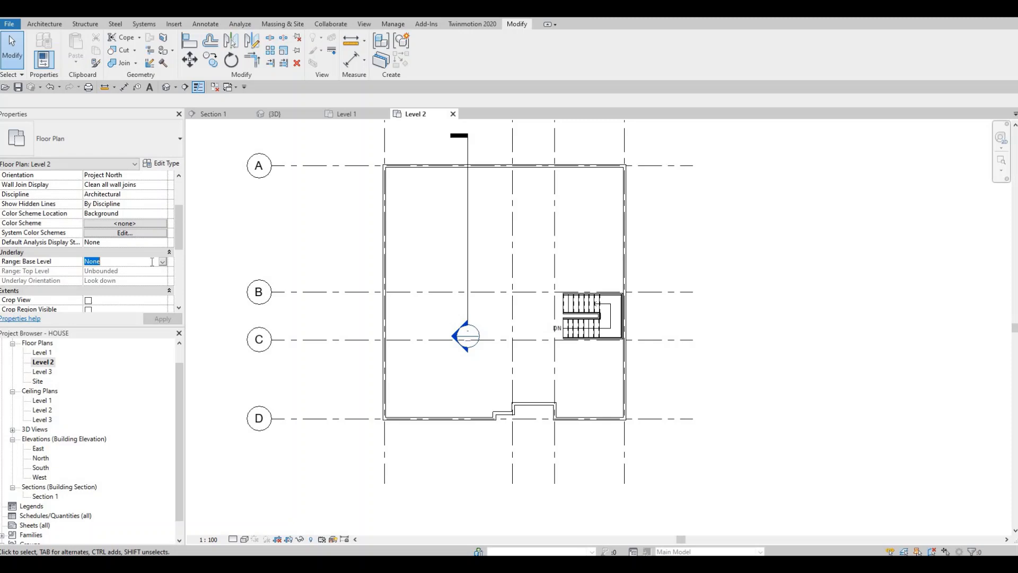
pyautogui.click(98, 279)
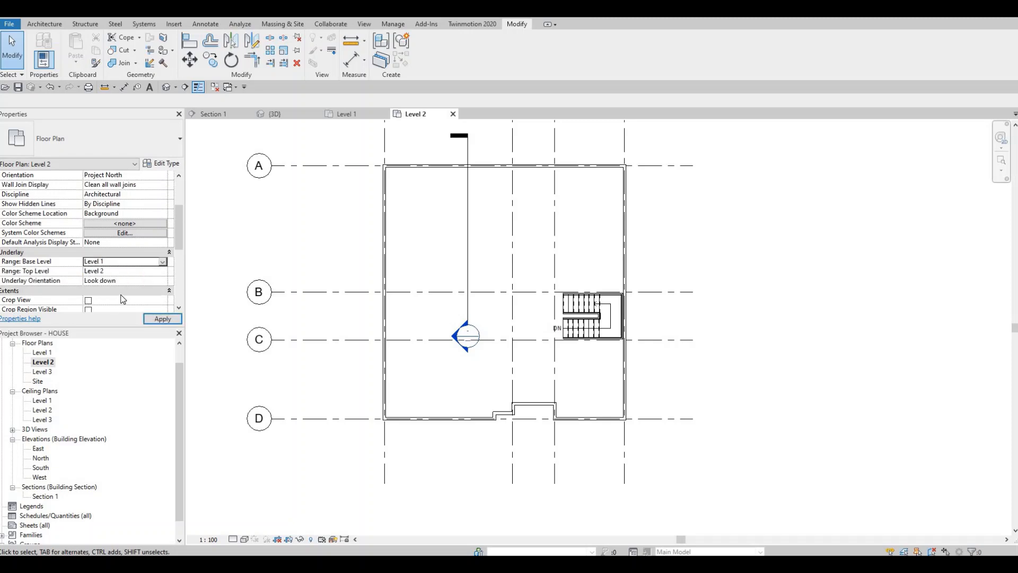
pyautogui.click(159, 319)
pyautogui.press('Escape')
pyautogui.press('Escape')
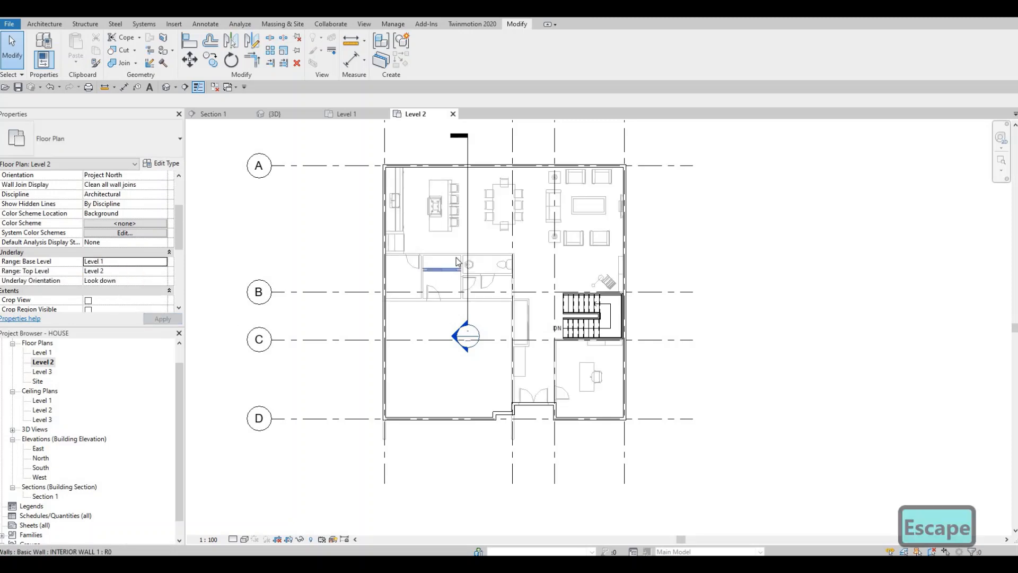
# Draw an INTERIOR WALL 1 wall about 3550 mm long along grid line C below the stairs, from the grid line 4 exterior wall toward grid line 3.
pyautogui.click(449, 263)
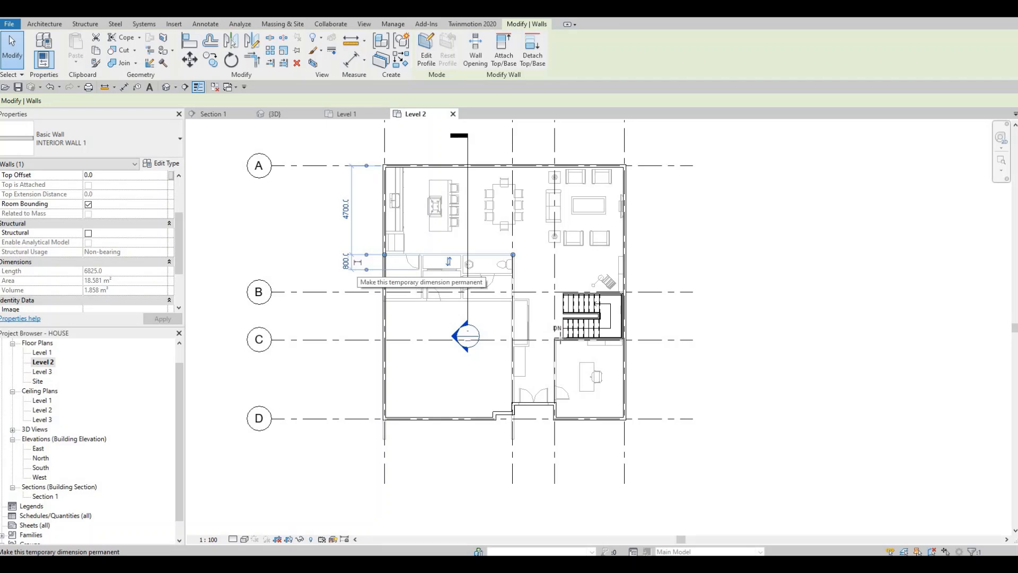
pyautogui.press('c')
pyautogui.press('s')
pyautogui.scroll(4, 636, 331)
pyautogui.scroll(4, 653, 323)
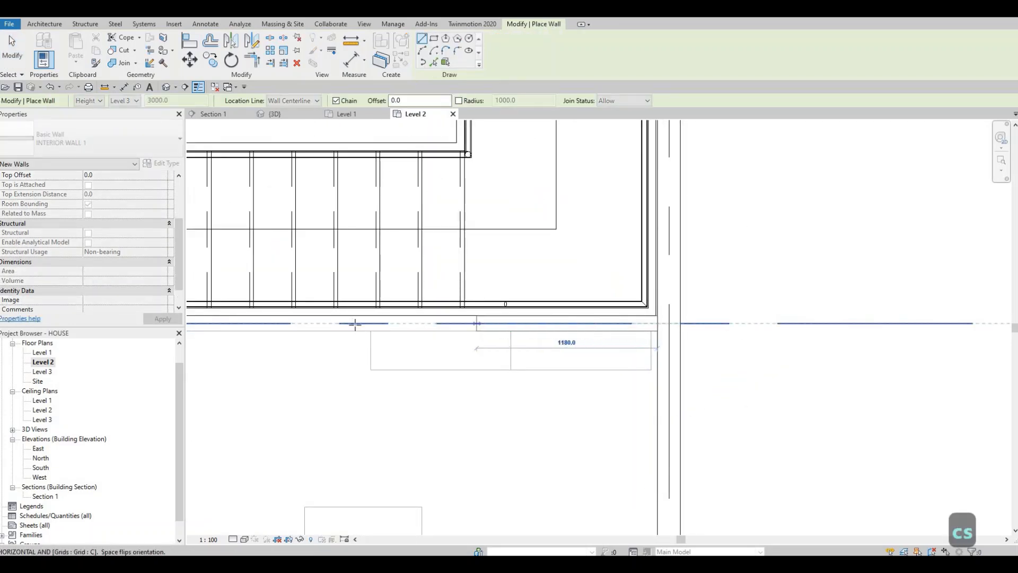
pyautogui.moveTo(355, 324); pyautogui.dragTo(609, 338, button='middle')
pyautogui.click(367, 338)
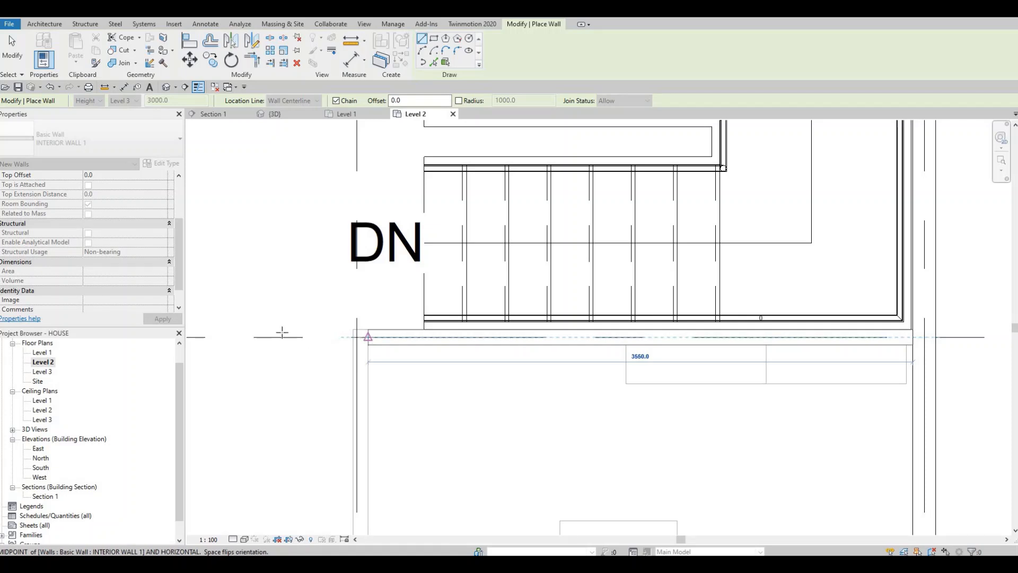
pyautogui.press('Escape')
pyautogui.press('Escape')
pyautogui.scroll(-1, 524, 317)
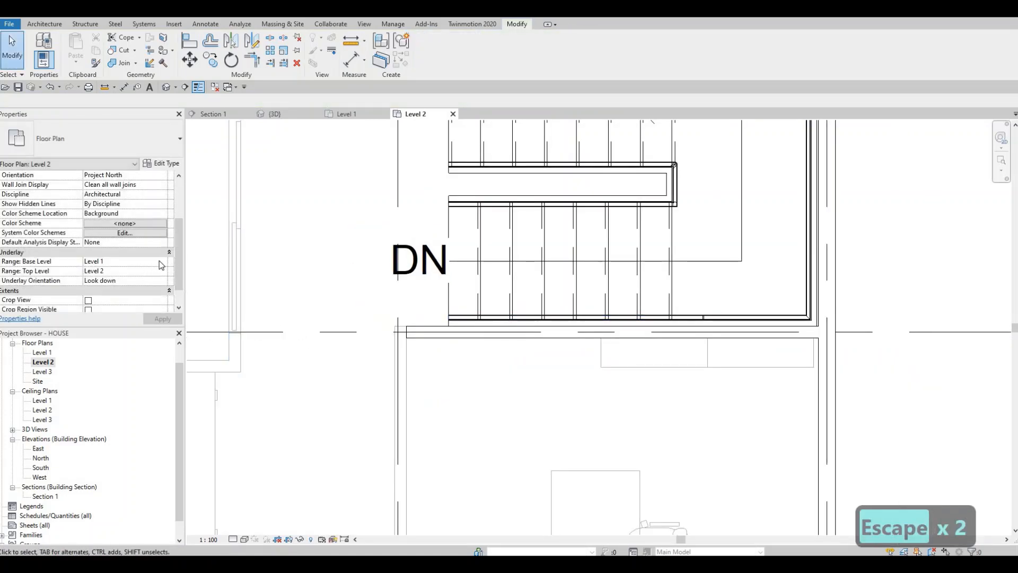
# Set the Level 2 plan's underlay base level to None and apply it.
pyautogui.click(161, 262)
pyautogui.scroll(1, 170, 322)
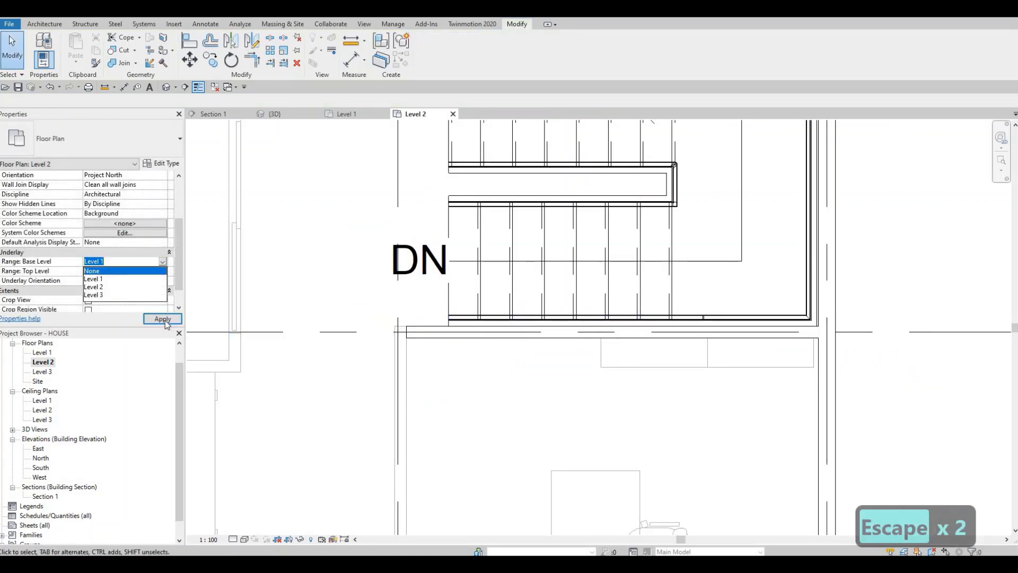
pyautogui.click(165, 321)
pyautogui.moveTo(501, 348); pyautogui.dragTo(693, 291, button='middle')
pyautogui.scroll(-5, 679, 298)
pyautogui.press('Escape')
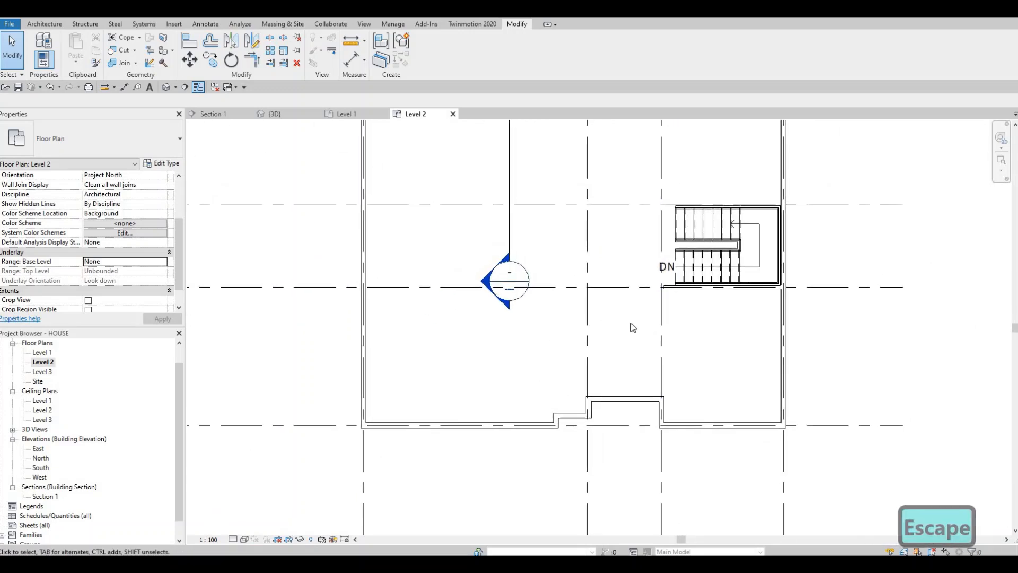
# Extend the interior wall on grid line C past grid line 3, ending 500 mm short of grid line 2.
pyautogui.scroll(2, 707, 309)
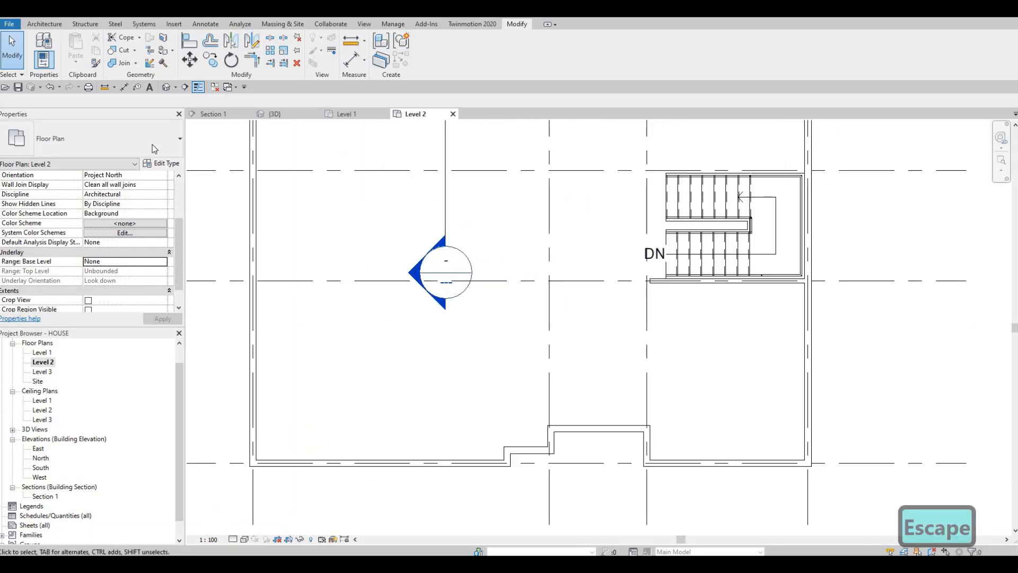
pyautogui.scroll(1, 668, 299)
pyautogui.click(651, 284)
pyautogui.moveTo(558, 275); pyautogui.dragTo(541, 275)
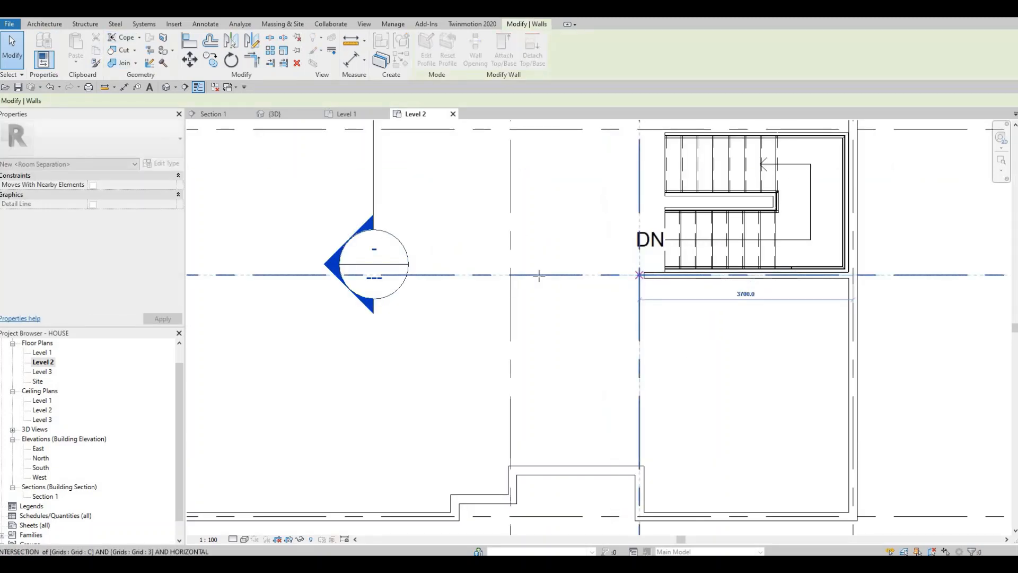
pyautogui.press('Escape')
pyautogui.press('Escape')
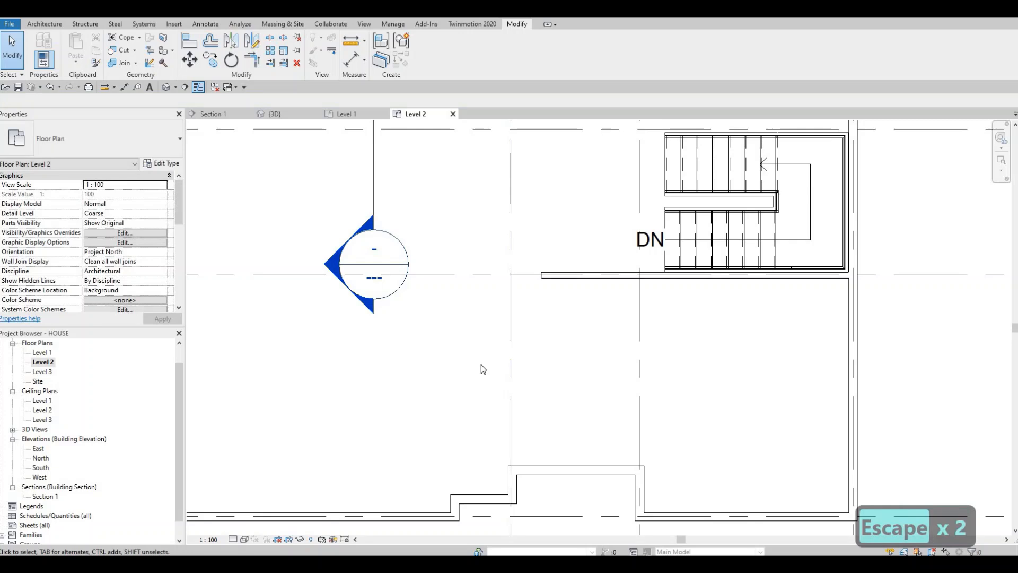
# Draw a vertical INTERIOR WALL 1 wall on grid line 2, from just above the entrance recess wall to below grid line C.
pyautogui.click(596, 276)
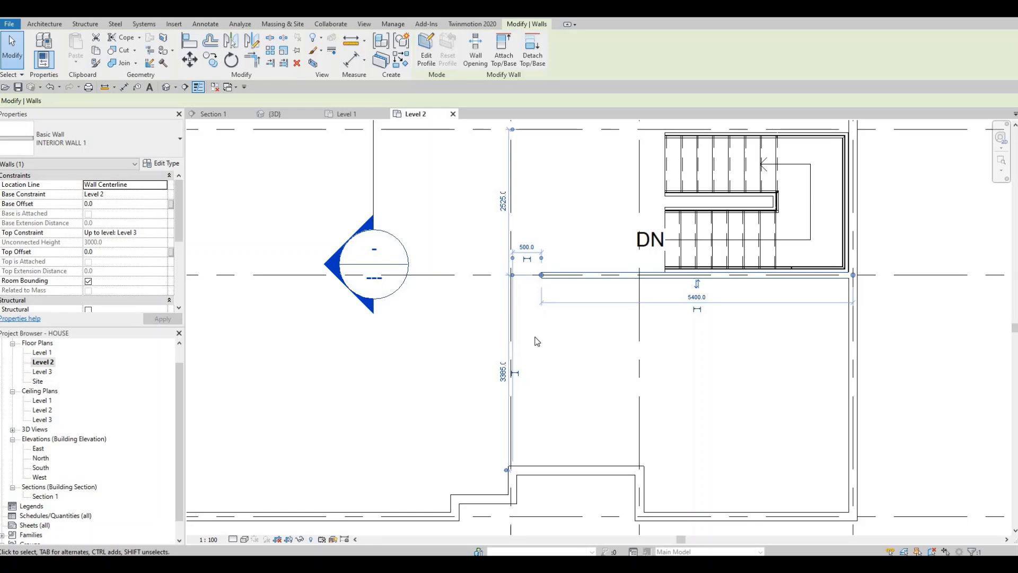
pyautogui.press('c')
pyautogui.press('s')
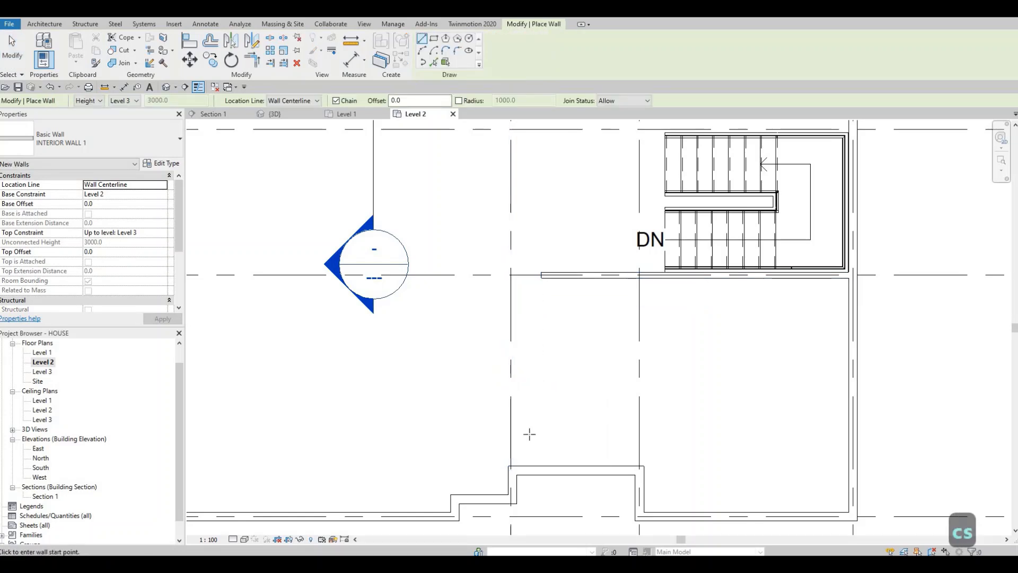
pyautogui.scroll(3, 529, 434)
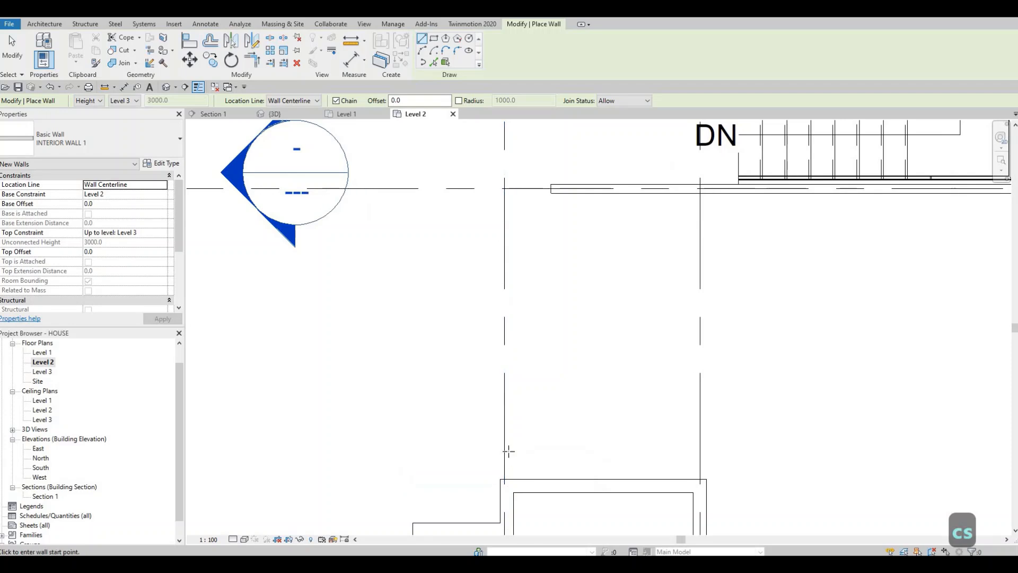
pyautogui.click(506, 451)
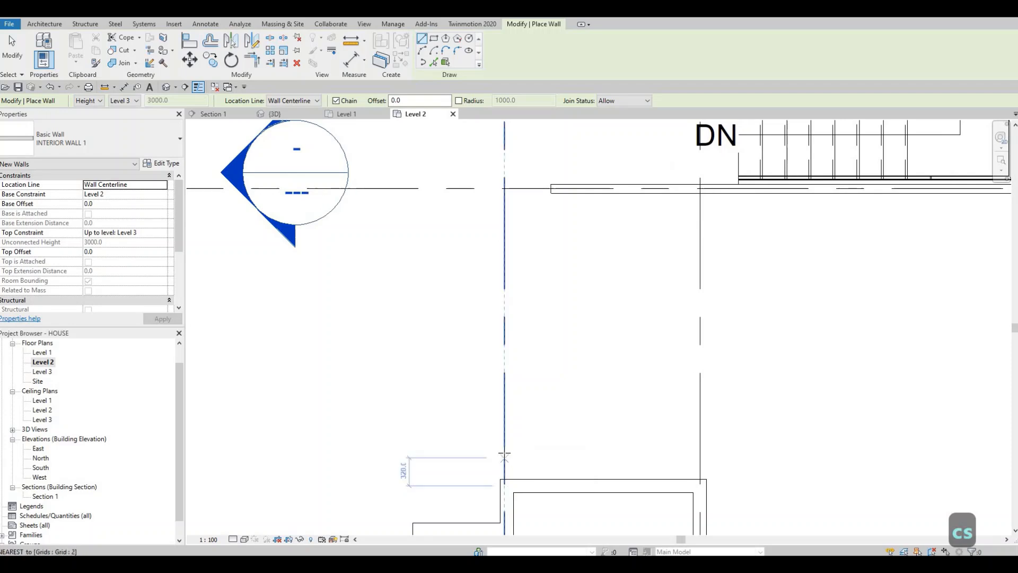
pyautogui.click(504, 245)
pyautogui.press('Escape')
pyautogui.press('Escape')
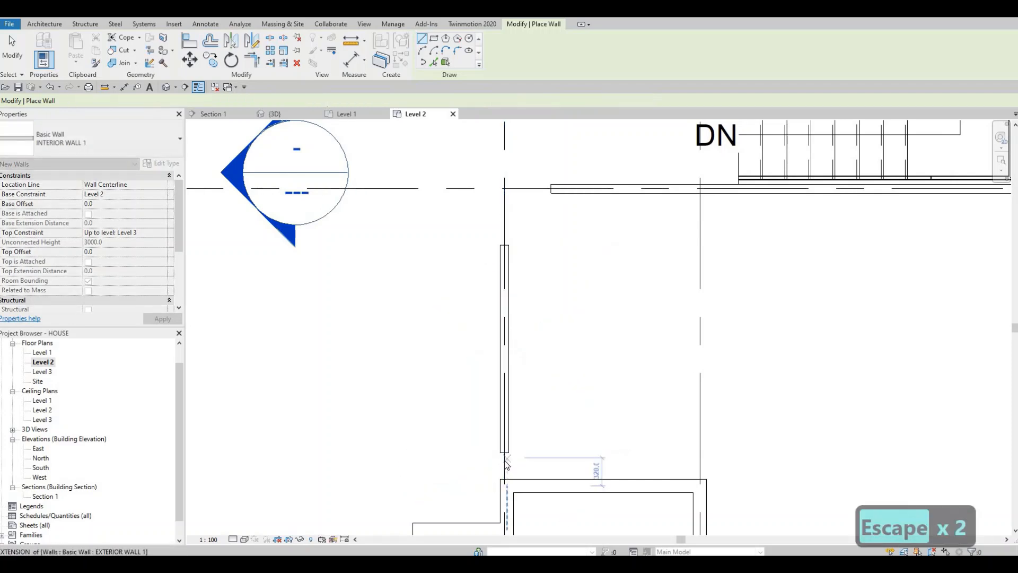
pyautogui.scroll(2, 506, 463)
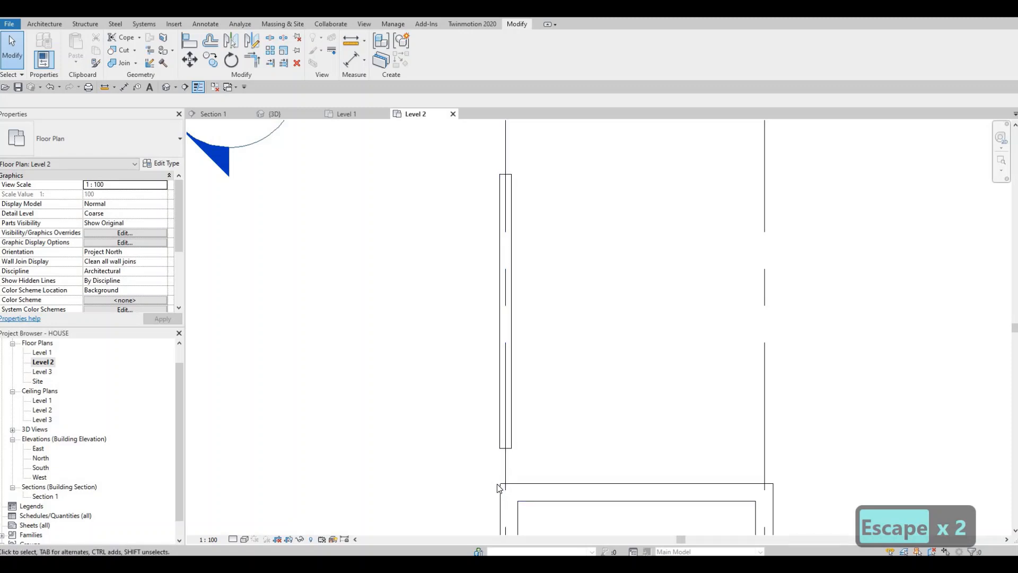
# Align the left face of the vertical interior wall on grid line 2 with the left face of the entrance recess's exterior wall.
pyautogui.press('a')
pyautogui.press('l')
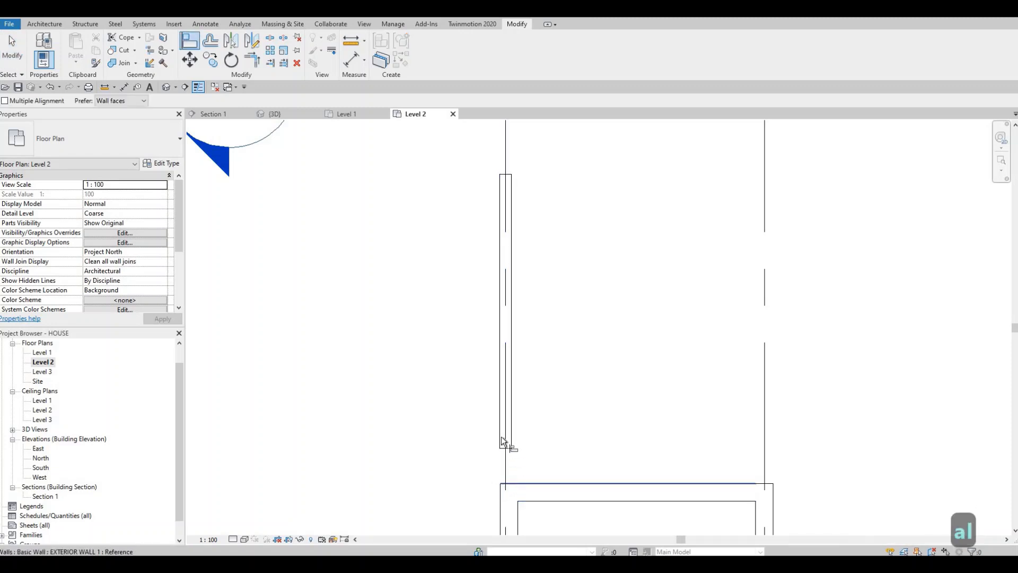
pyautogui.click(497, 436)
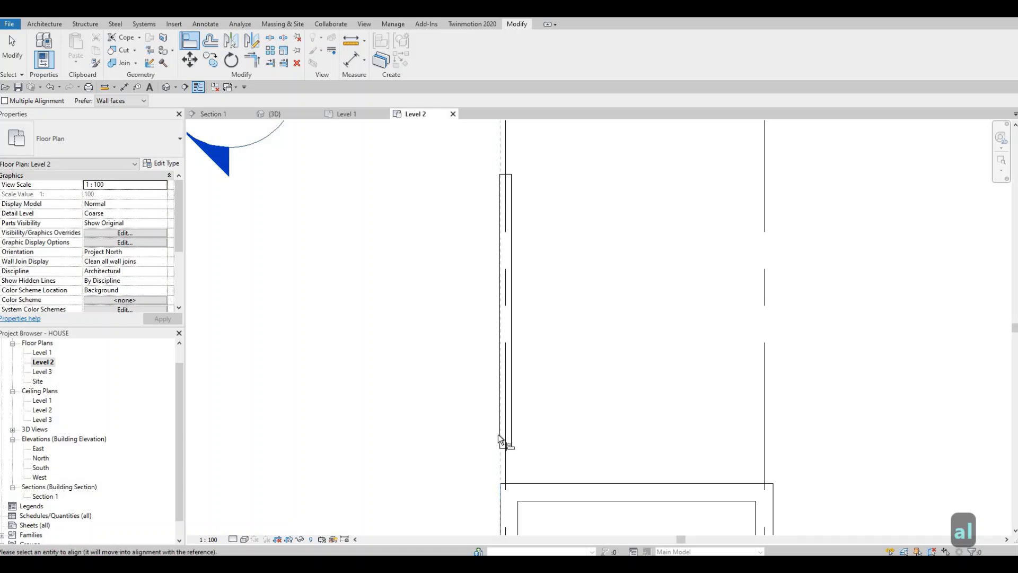
pyautogui.click(497, 433)
pyautogui.press('Escape')
pyautogui.press('Escape')
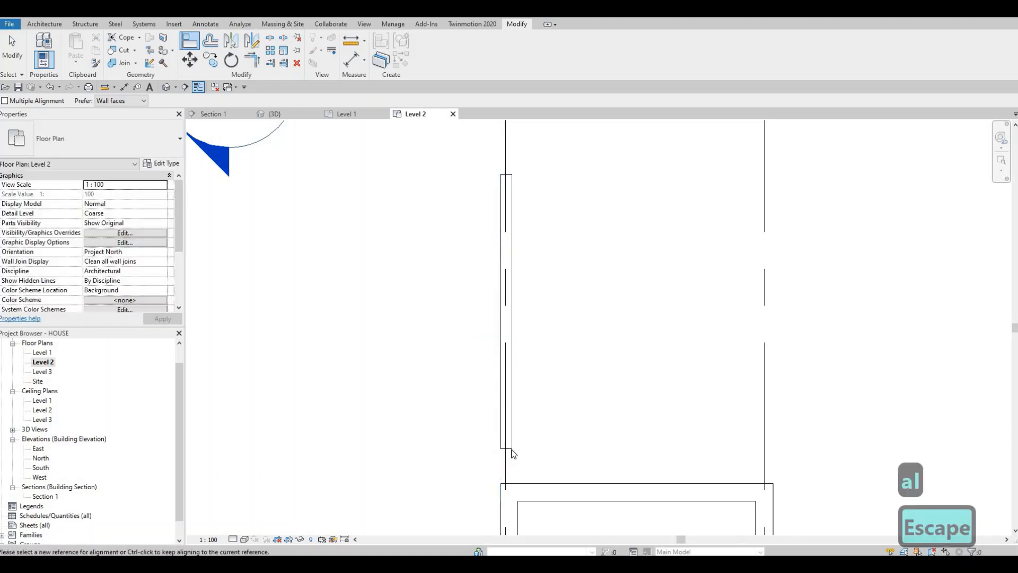
# Extend the lower end of the grid line 2 interior wall to meet the exterior wall of the entrance recess.
pyautogui.click(506, 442)
pyautogui.moveTo(504, 485); pyautogui.dragTo(499, 493)
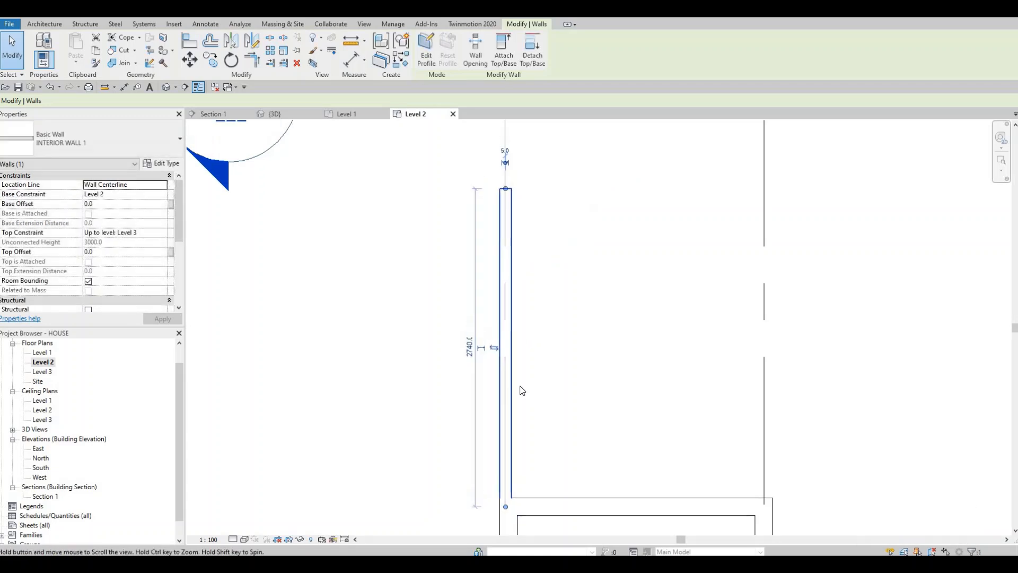
pyautogui.scroll(-2, 505, 303)
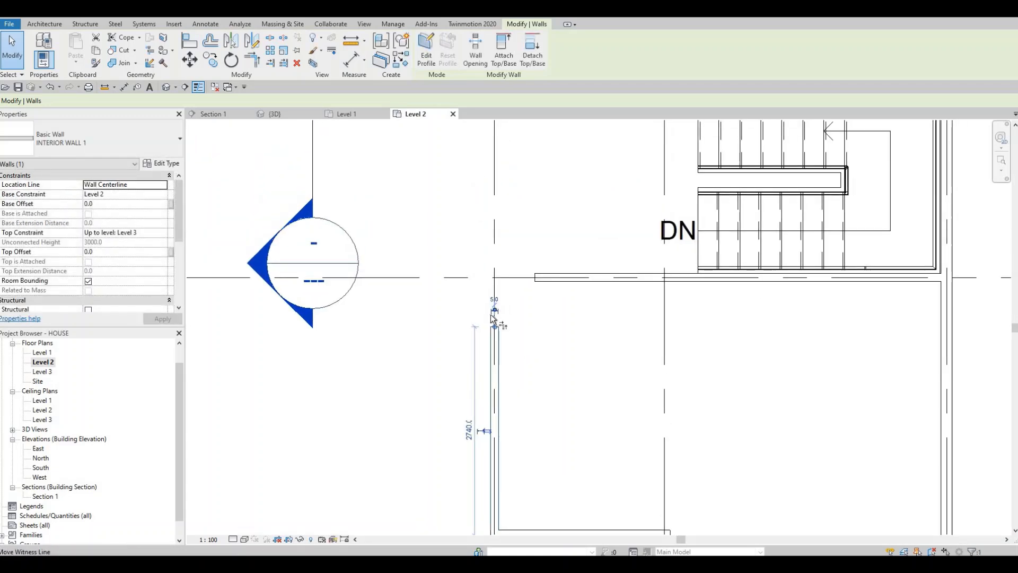
pyautogui.press('Escape')
# Trim/extend the grid line C interior wall and the grid line 2 interior wall to form a corner.
pyautogui.click(550, 281)
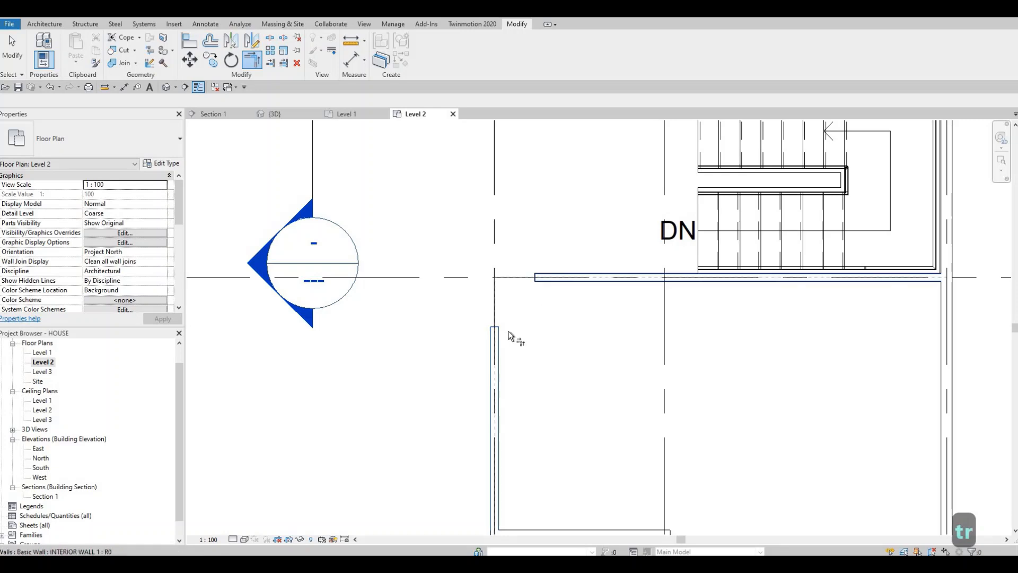
pyautogui.click(493, 371)
pyautogui.moveTo(494, 377)
pyautogui.mouseDown(button='middle')
pyautogui.moveTo(536, 362)
pyautogui.moveTo(552, 445)
pyautogui.moveTo(554, 427)
pyautogui.mouseUp(button='middle')
pyautogui.scroll(-2, 553, 427)
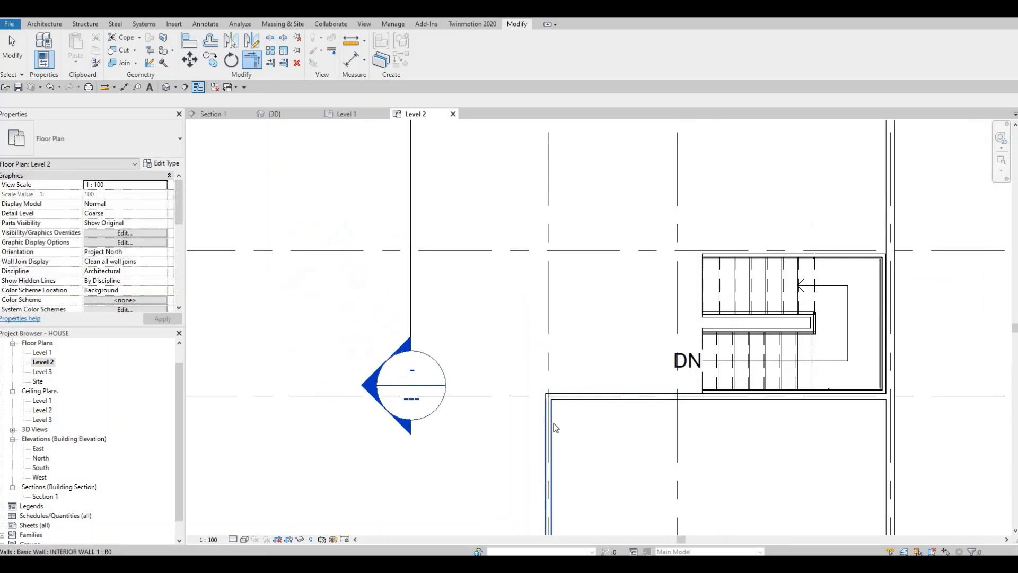
pyautogui.press('Escape')
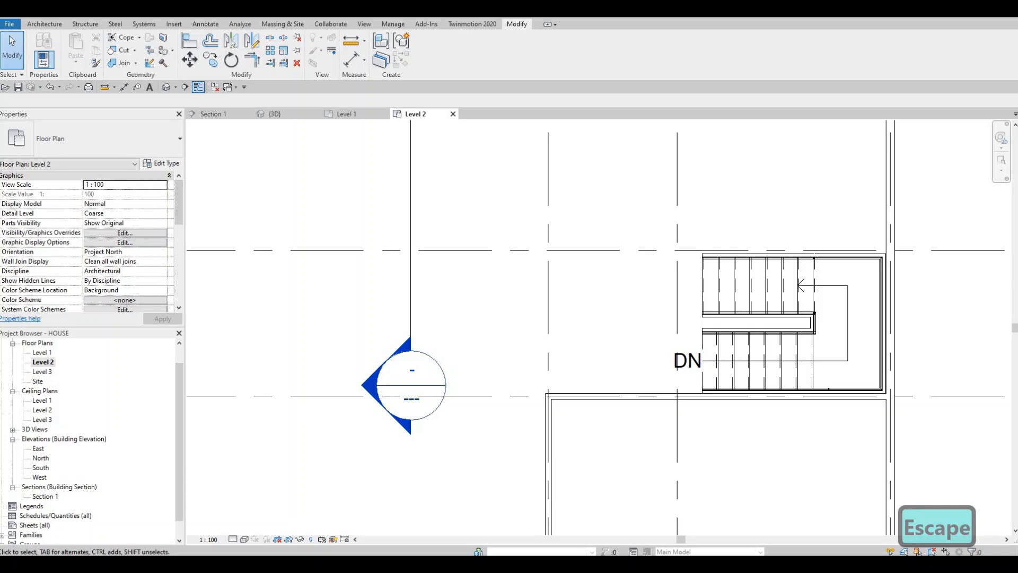
# Draw a horizontal INTERIOR WALL 1 wall 6800 mm long between grid lines B and C, from the left exterior wall to grid line 2.
pyautogui.press('F1')
pyautogui.scroll(-2, 522, 403)
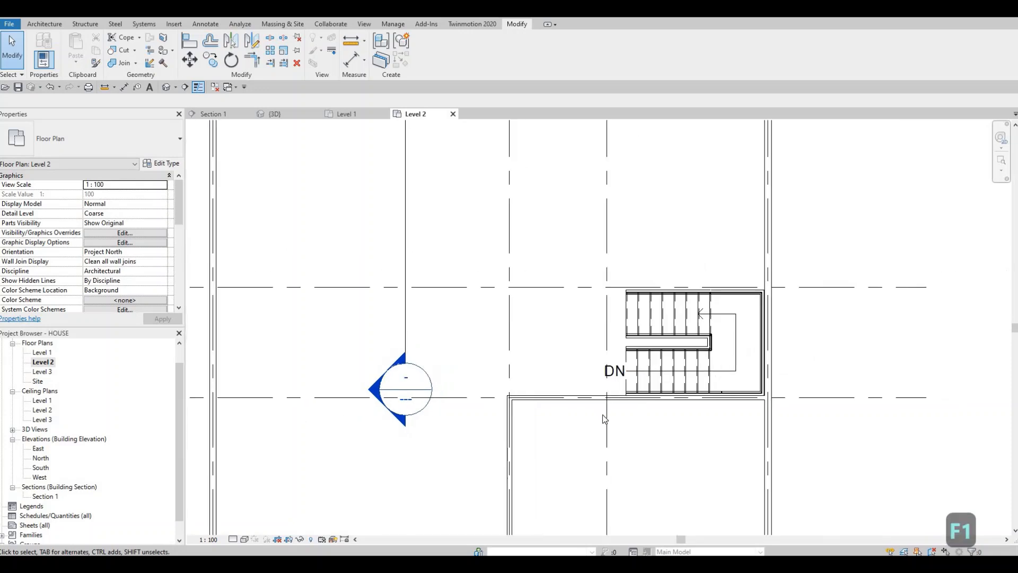
pyautogui.moveTo(498, 438); pyautogui.dragTo(616, 409, button='middle')
pyautogui.click(616, 410)
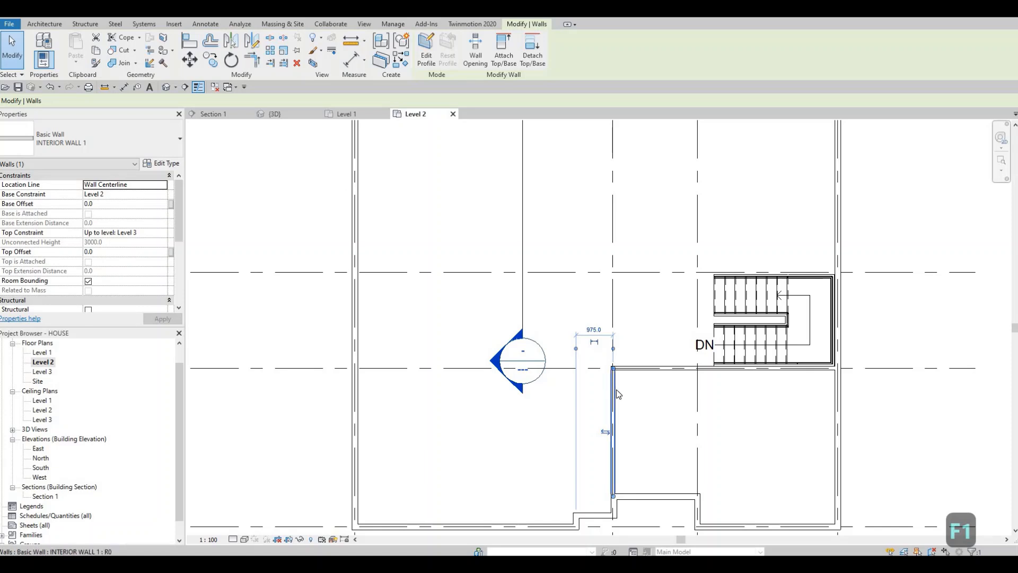
pyautogui.press('c')
pyautogui.press('s')
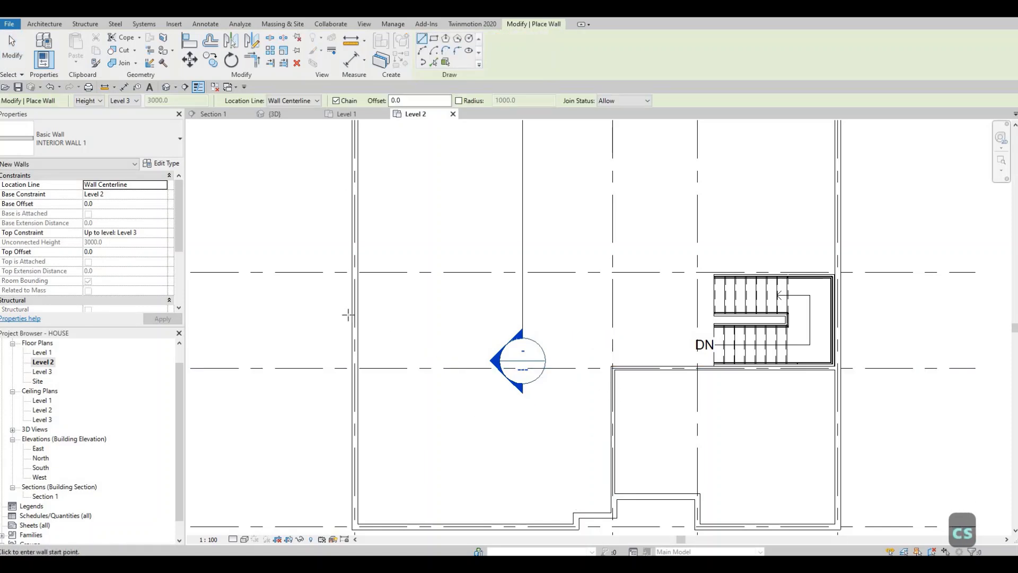
pyautogui.click(354, 315)
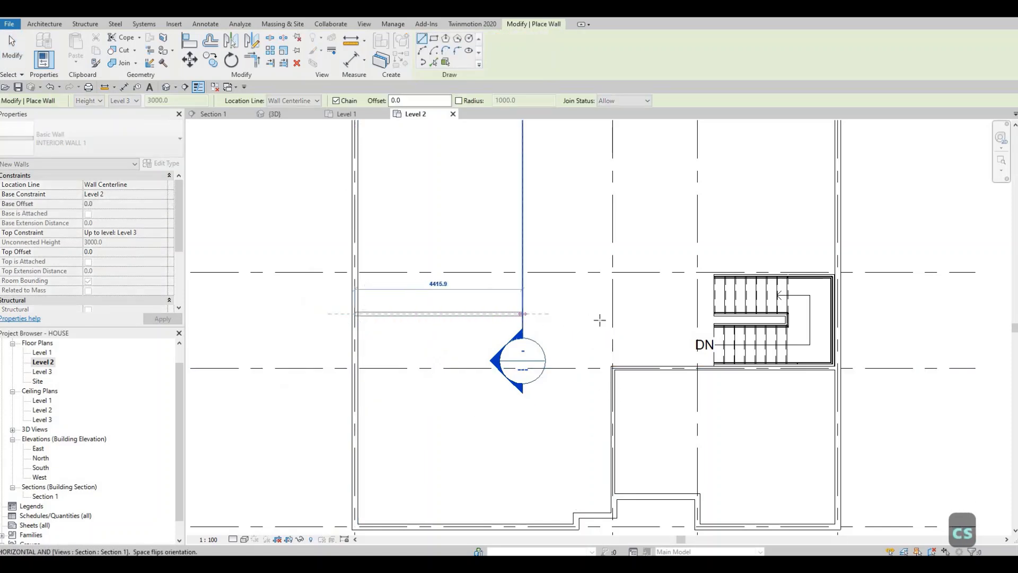
pyautogui.click(613, 314)
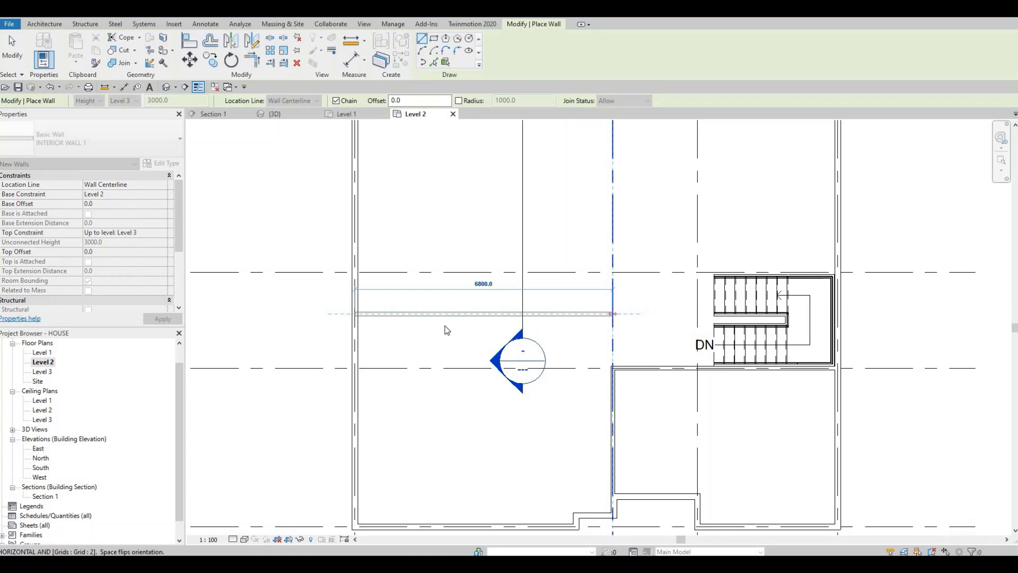
pyautogui.press('Escape')
pyautogui.press('Escape')
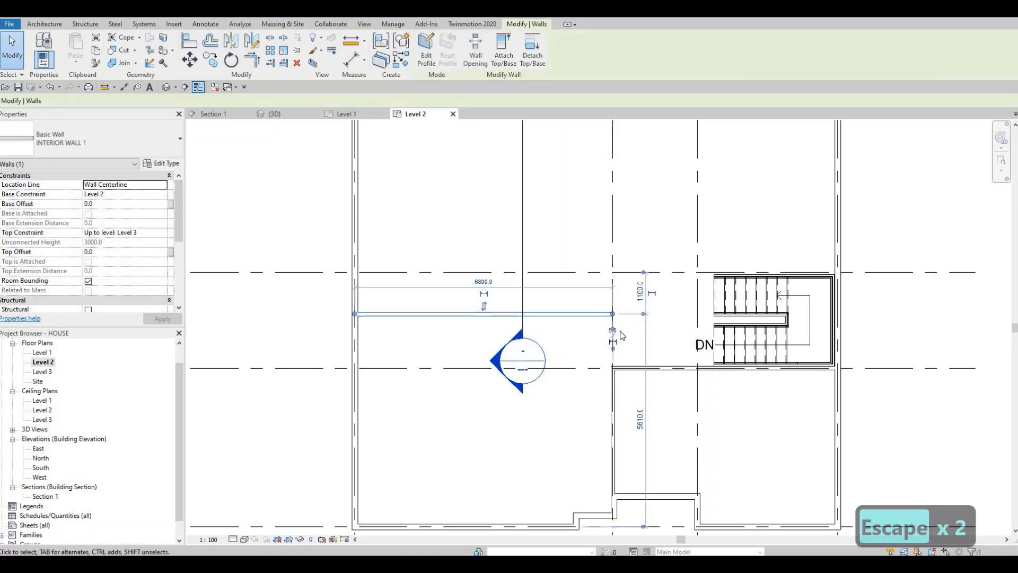
# Set the distance from the new horizontal interior wall to grid line C to 1300 mm.
pyautogui.scroll(2, 625, 371)
pyautogui.scroll(-2, 611, 300)
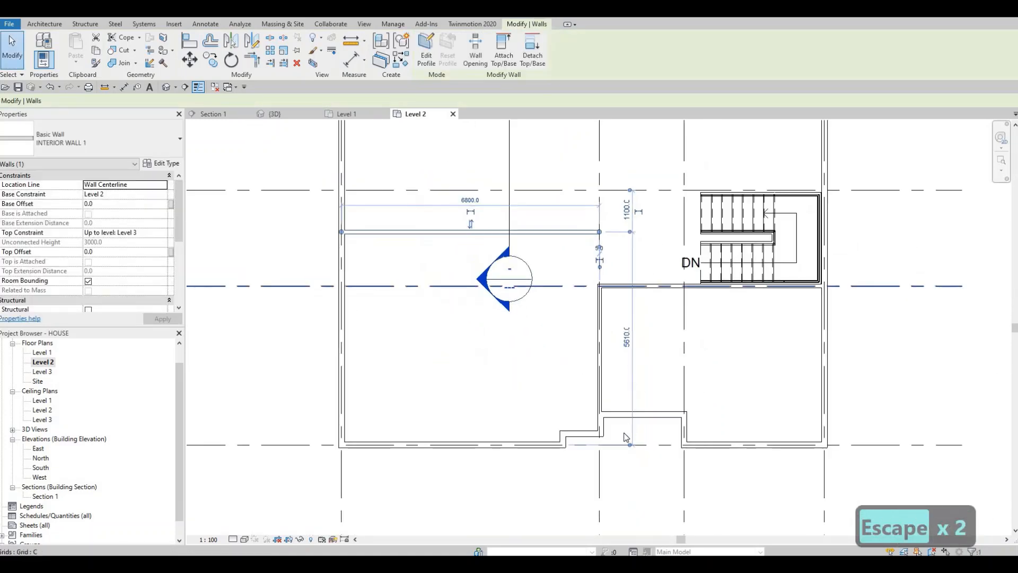
pyautogui.moveTo(624, 401); pyautogui.dragTo(584, 281)
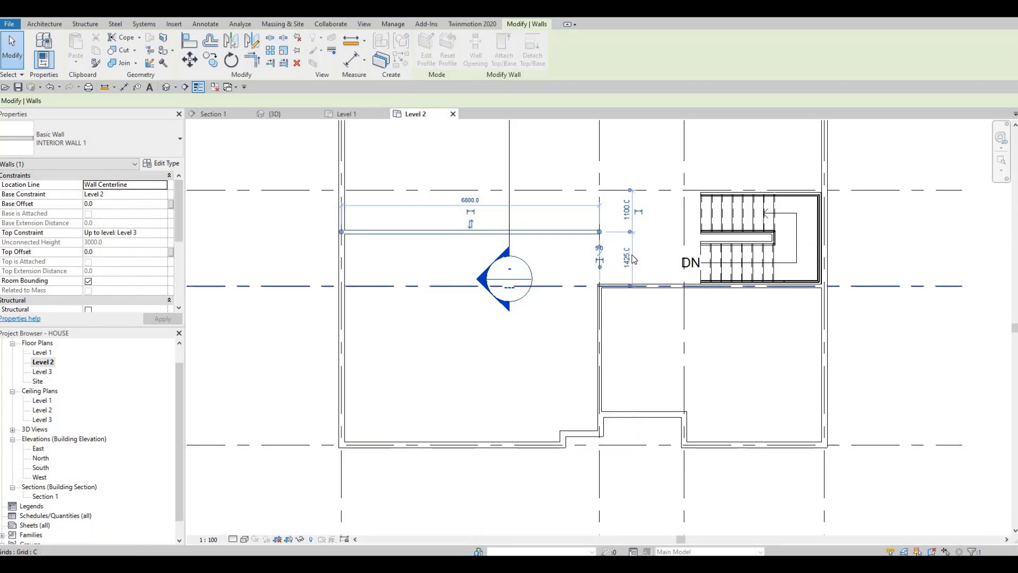
pyautogui.scroll(3, 615, 259)
pyautogui.scroll(2, 642, 262)
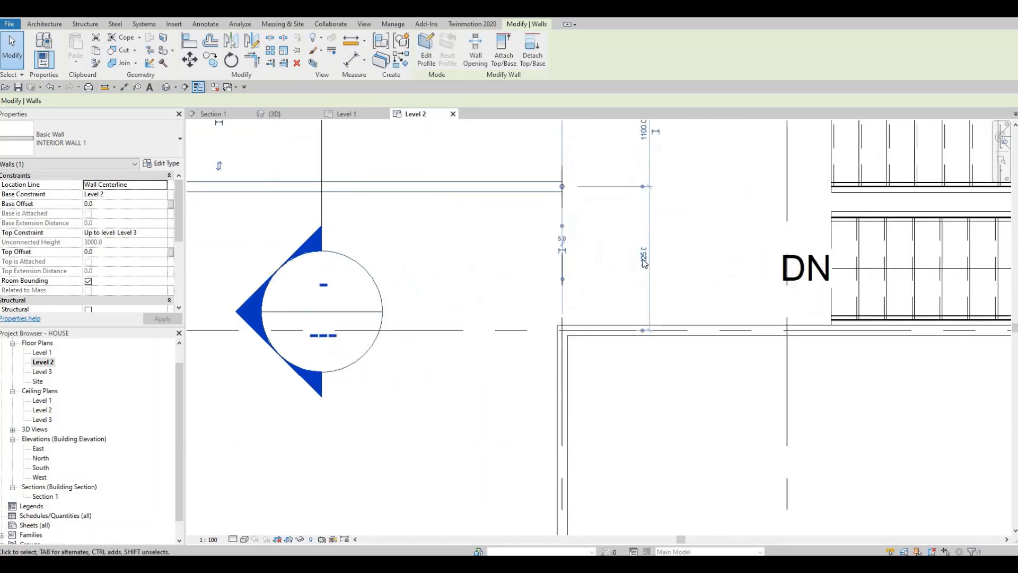
pyautogui.click(643, 260)
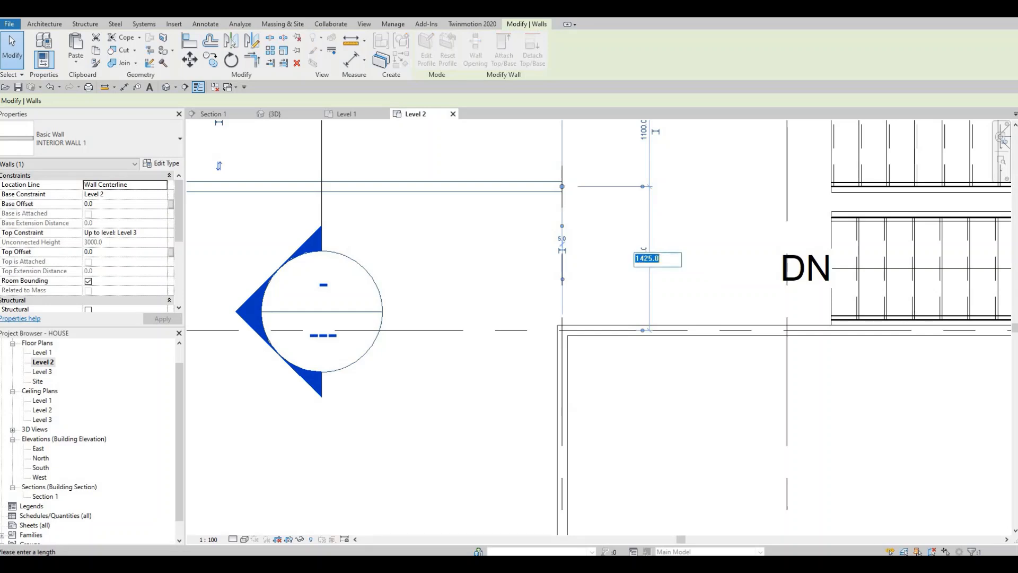
pyautogui.write('1300')
pyautogui.press('Return')
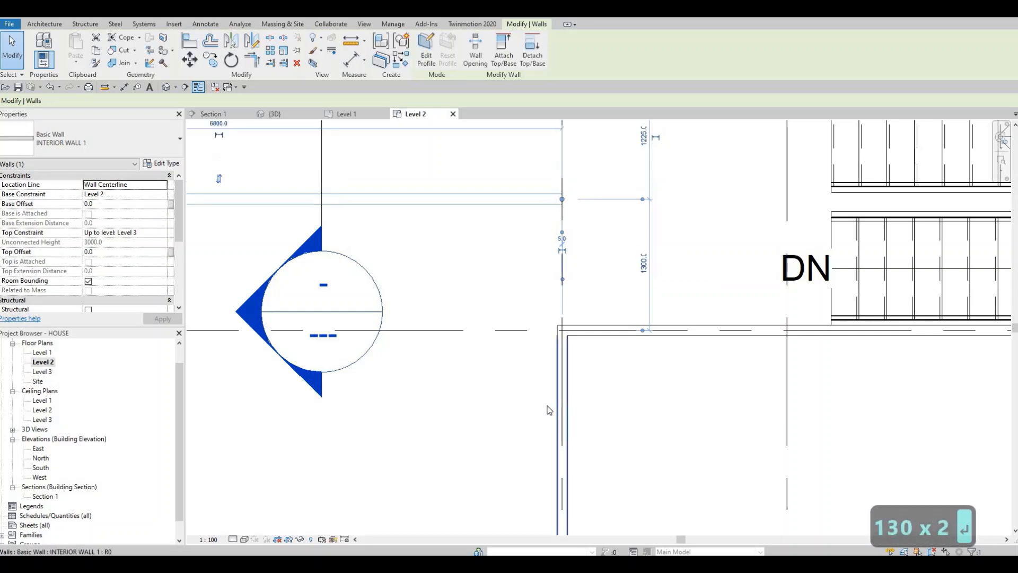
pyautogui.scroll(-3, 578, 354)
pyautogui.press('Escape')
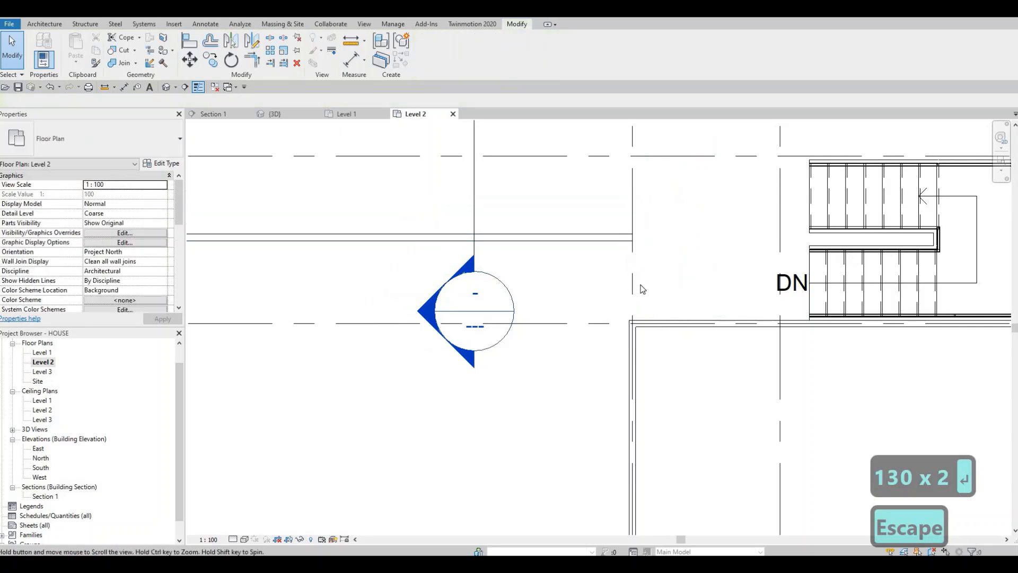
pyautogui.scroll(-1, 670, 369)
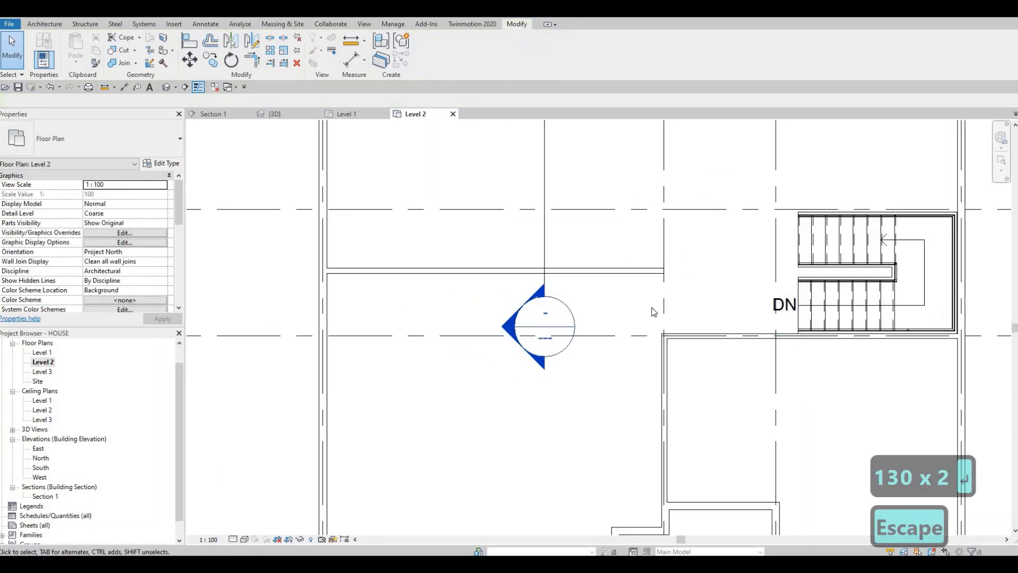
# Trim/extend the new horizontal interior wall and the vertical wall on grid line 2 to form a corner.
pyautogui.press('t')
pyautogui.press('r')
pyautogui.click(619, 272)
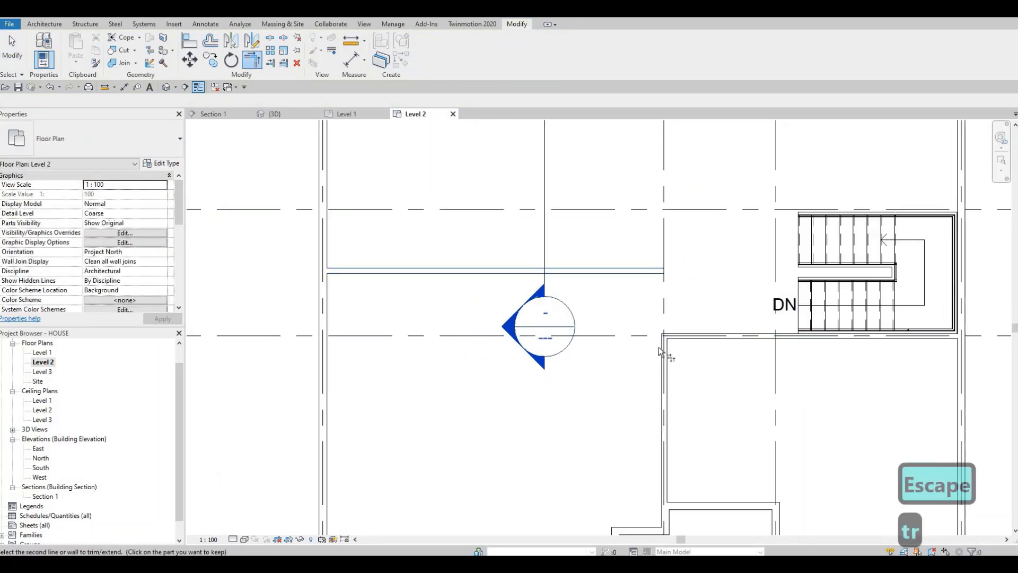
pyautogui.click(662, 319)
pyautogui.scroll(-2, 689, 392)
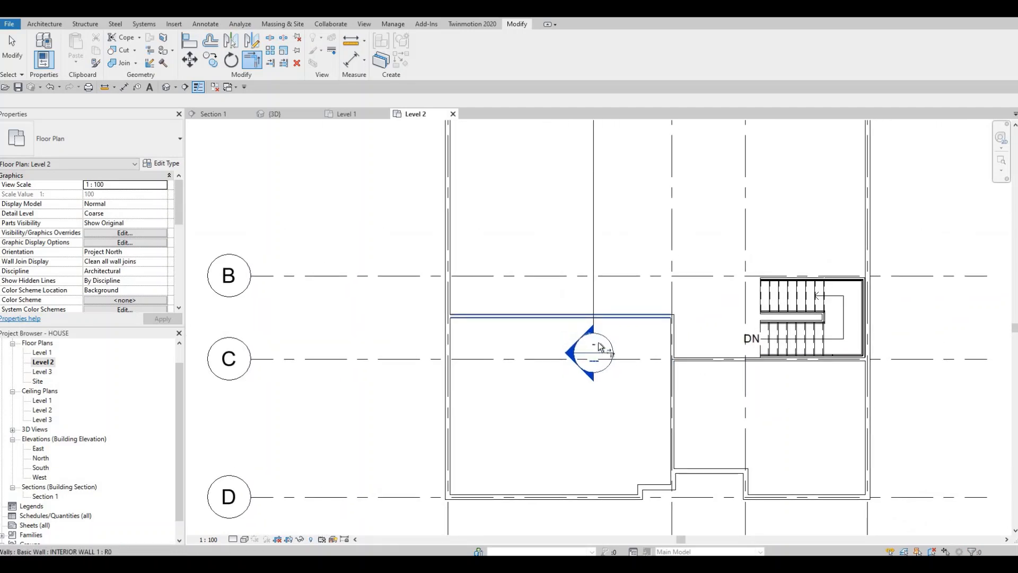
pyautogui.moveTo(612, 343); pyautogui.dragTo(613, 359, button='middle')
pyautogui.moveTo(682, 341); pyautogui.dragTo(682, 352, button='middle')
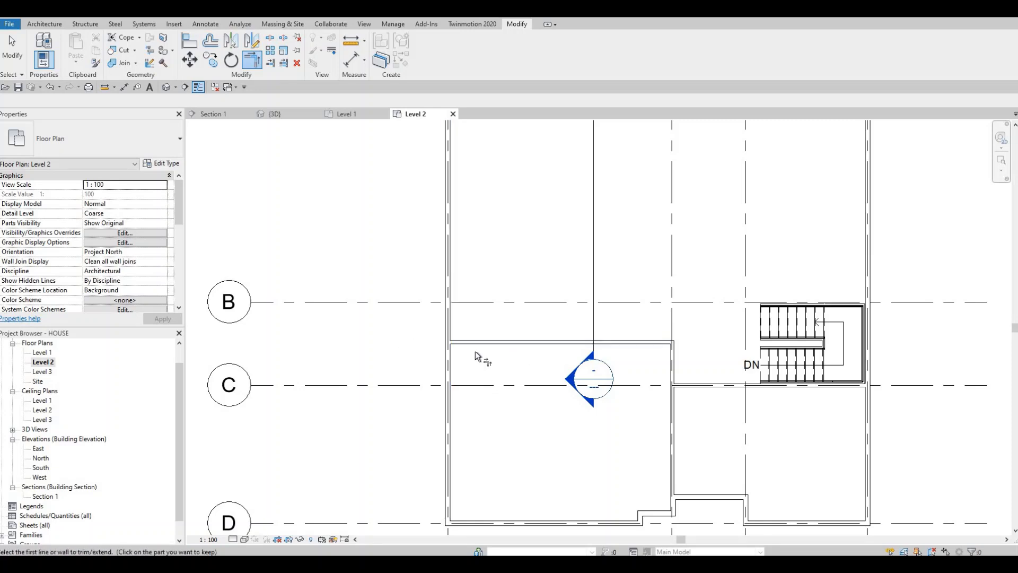
pyautogui.moveTo(475, 351); pyautogui.dragTo(477, 407, button='middle')
pyautogui.moveTo(584, 374); pyautogui.dragTo(584, 376, button='middle')
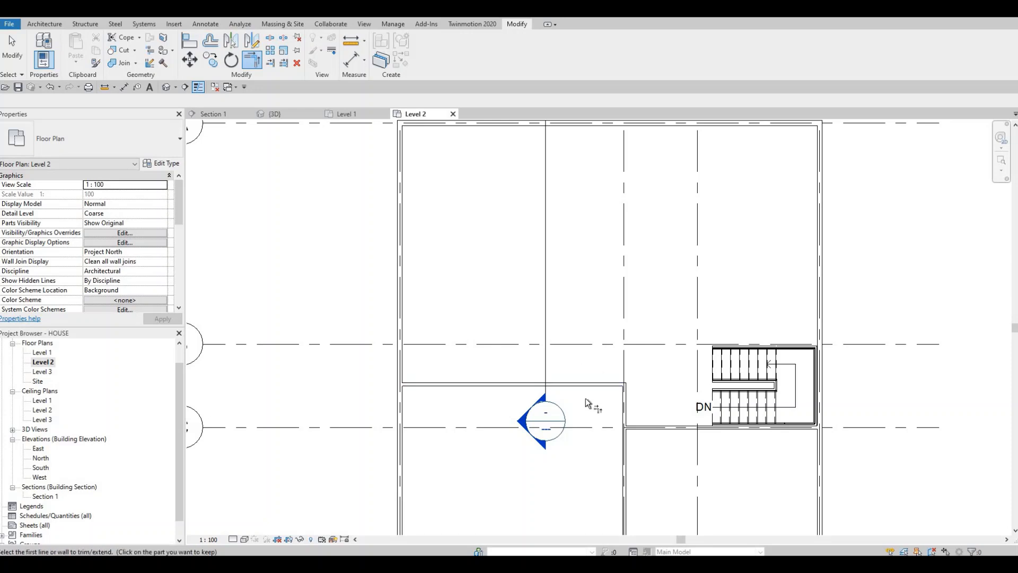
pyautogui.moveTo(546, 484); pyautogui.dragTo(538, 425, button='middle')
pyautogui.press('F1')
pyautogui.moveTo(568, 462); pyautogui.dragTo(537, 393, button='middle')
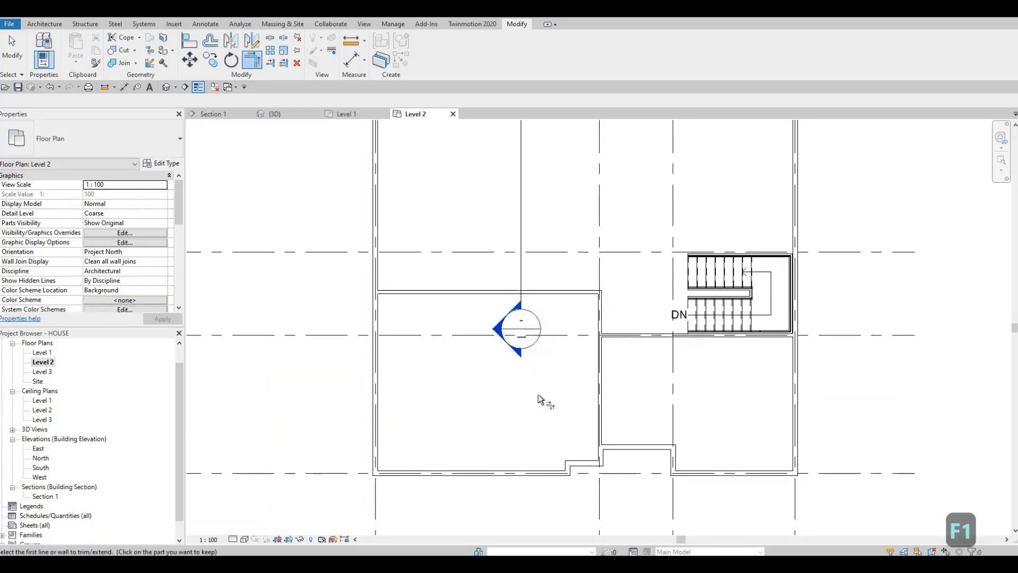
# Draw a short vertical INTERIOR WALL 1 wall left of grid line 2, just above the small jog in the lower exterior wall.
pyautogui.scroll(6, 517, 395)
pyautogui.scroll(-1, 518, 396)
pyautogui.moveTo(616, 298); pyautogui.dragTo(606, 349, button='middle')
pyautogui.press('Escape')
pyautogui.press('Escape')
pyautogui.click(606, 351)
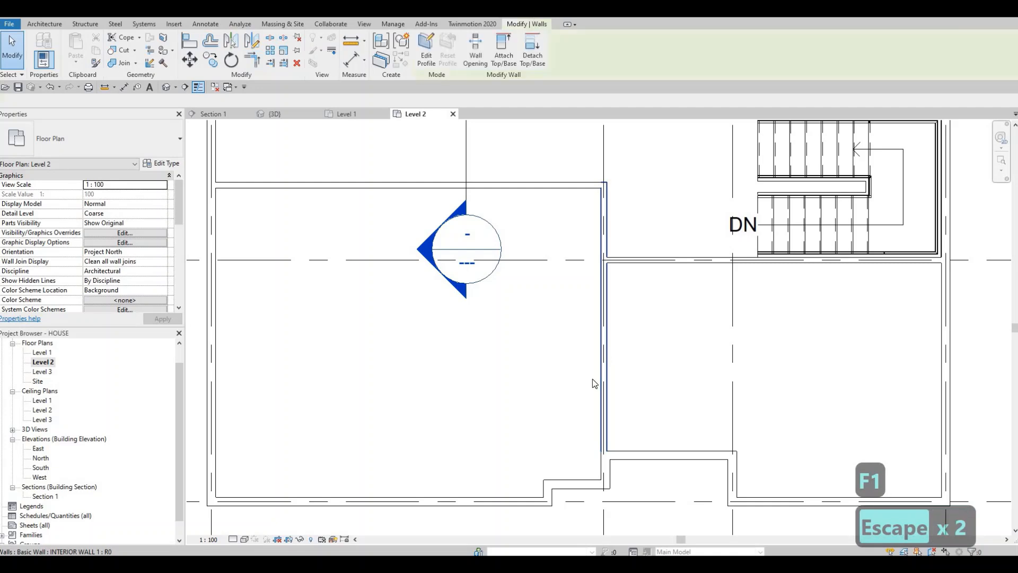
pyautogui.press('c')
pyautogui.press('s')
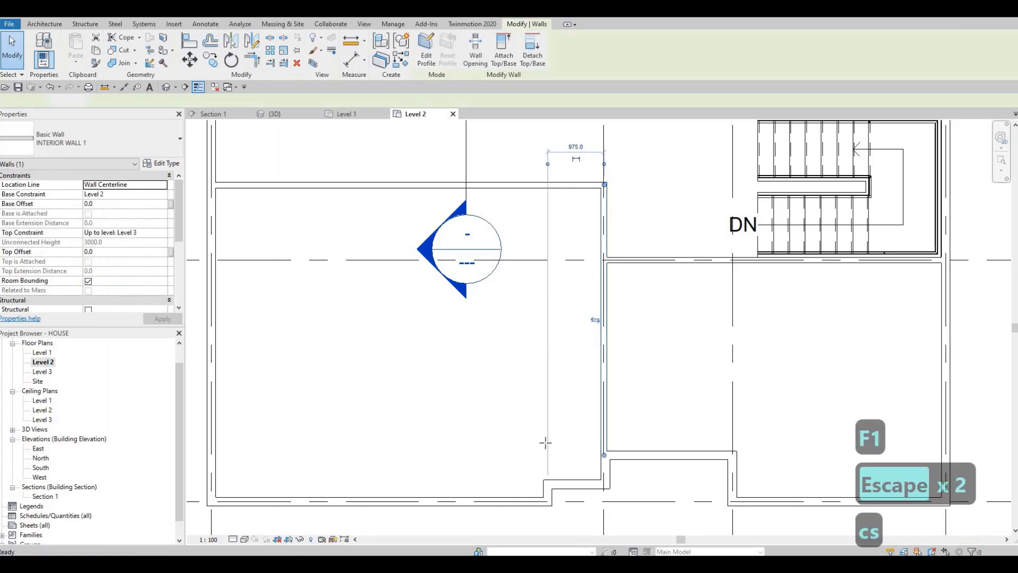
pyautogui.scroll(1, 552, 456)
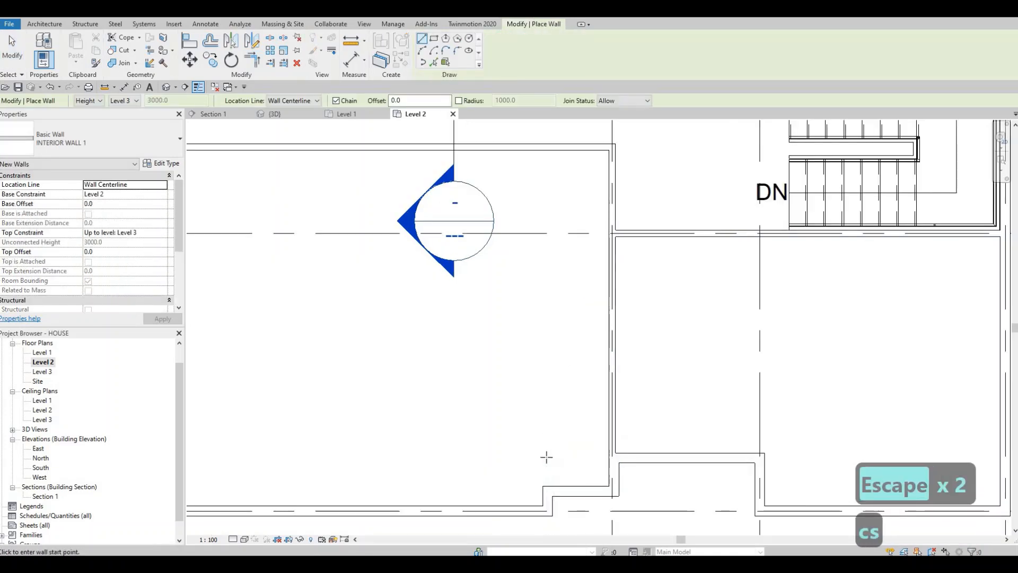
pyautogui.click(548, 457)
pyautogui.press('Escape')
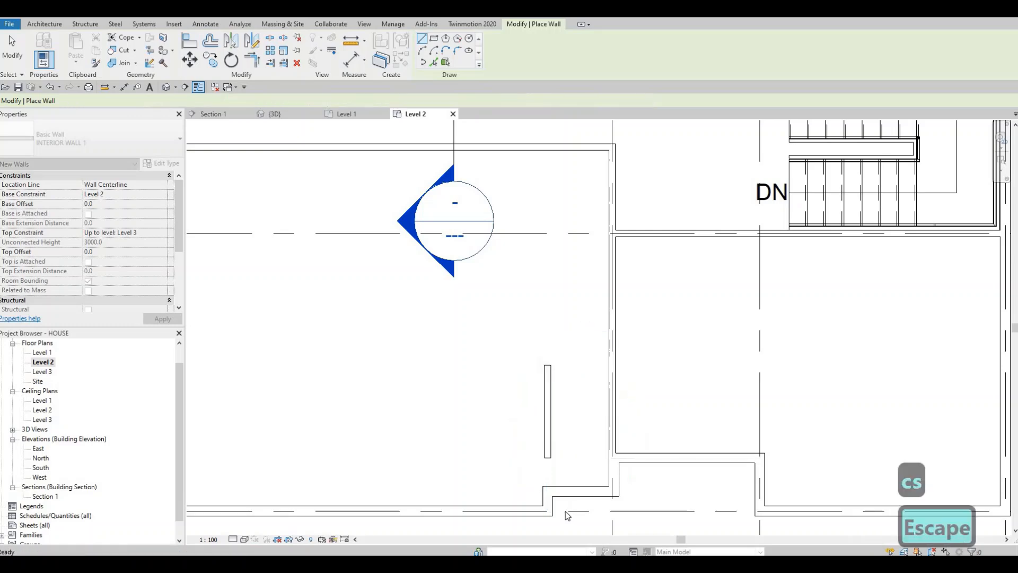
pyautogui.press('Escape')
# Align the short vertical wall's left face with the inner face of the exterior wall jog.
pyautogui.scroll(2, 565, 511)
pyautogui.press('a')
pyautogui.press('l')
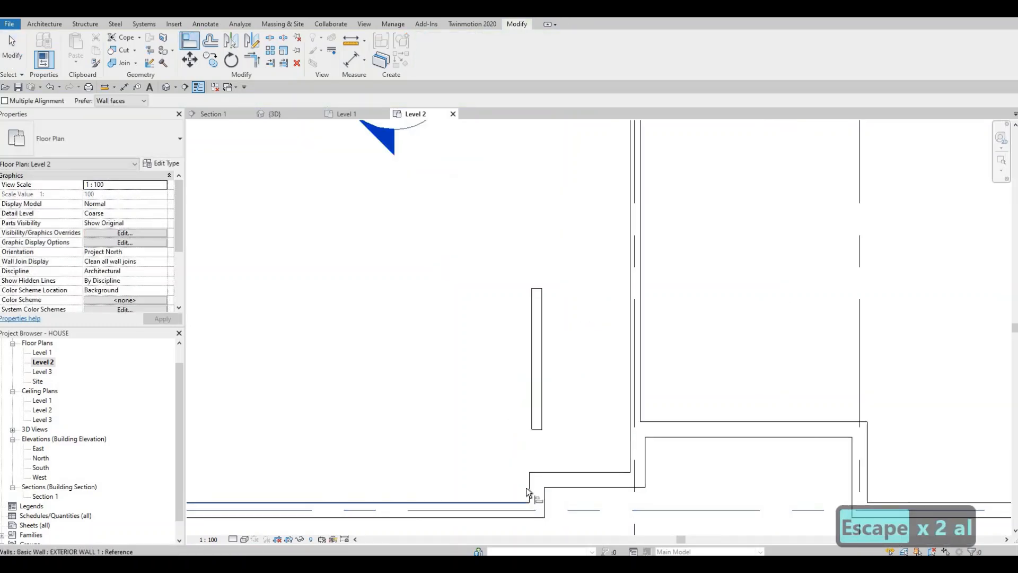
pyautogui.click(529, 488)
pyautogui.click(532, 414)
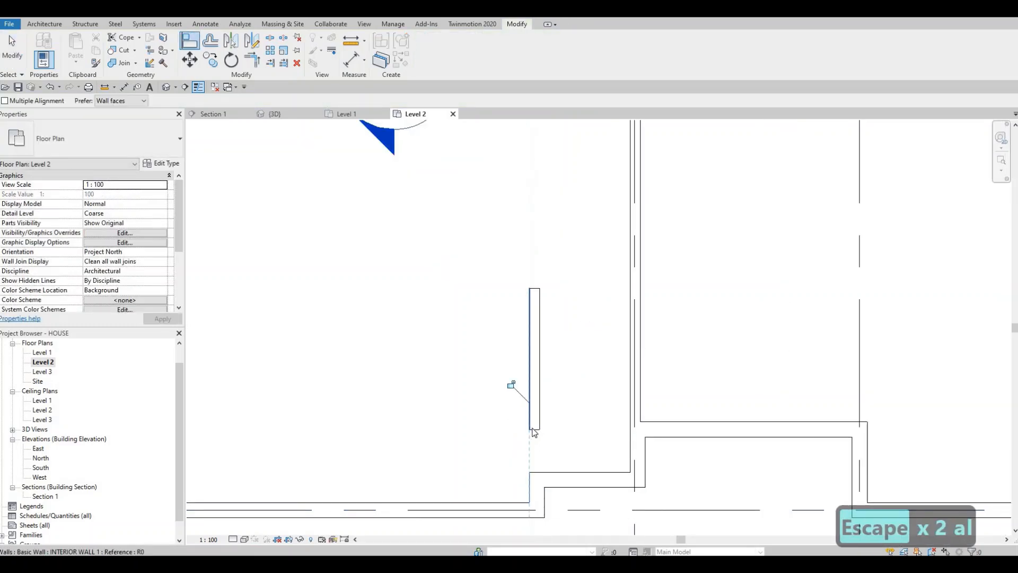
pyautogui.press('Escape')
pyautogui.press('Escape')
# Extend the short vertical wall down to the exterior wall jog and up to the horizontal interior wall above grid line C.
pyautogui.click(534, 403)
pyautogui.moveTo(537, 469)
pyautogui.mouseDown()
pyautogui.moveTo(536, 456)
pyautogui.moveTo(534, 471)
pyautogui.mouseUp()
pyautogui.scroll(-2, 530, 374)
pyautogui.scroll(-2, 566, 430)
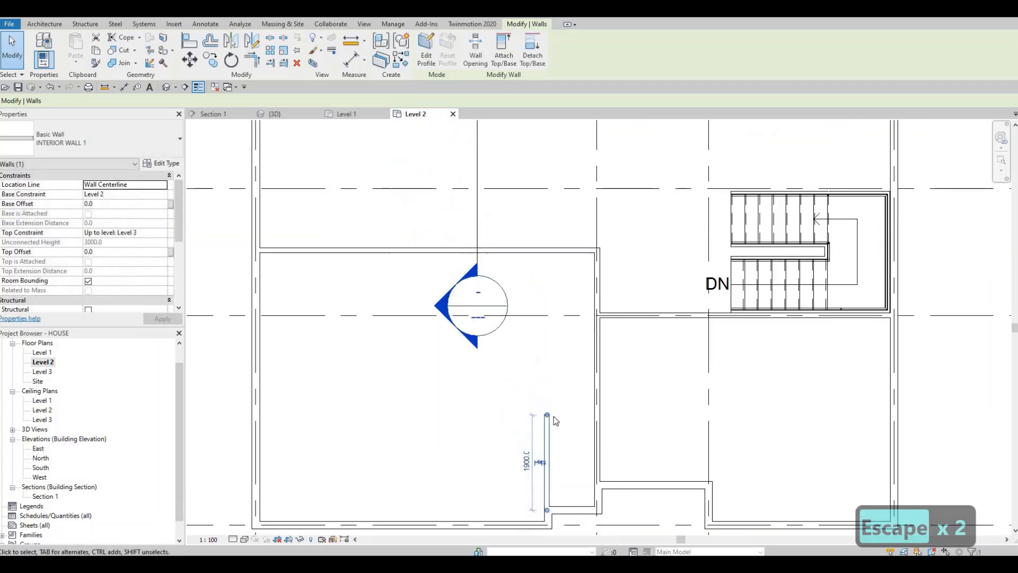
pyautogui.moveTo(553, 372); pyautogui.dragTo(551, 296)
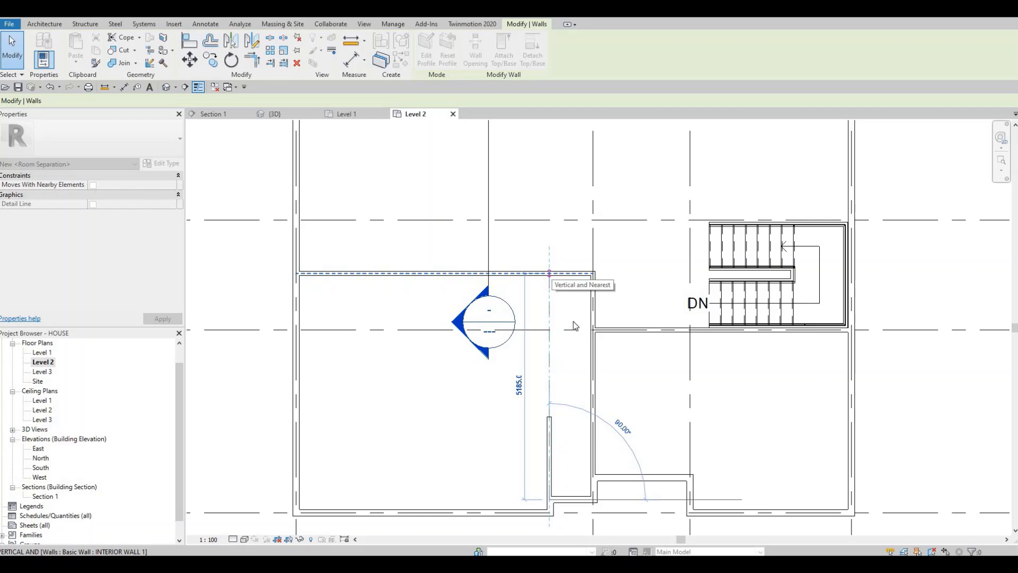
pyautogui.press('Escape')
pyautogui.press('Escape')
pyautogui.press('Escape')
# Extend the grid line C interior wall past grid line 2 to meet the vertical wall beside the exterior jog.
pyautogui.click(600, 329)
pyautogui.moveTo(593, 330); pyautogui.dragTo(549, 329)
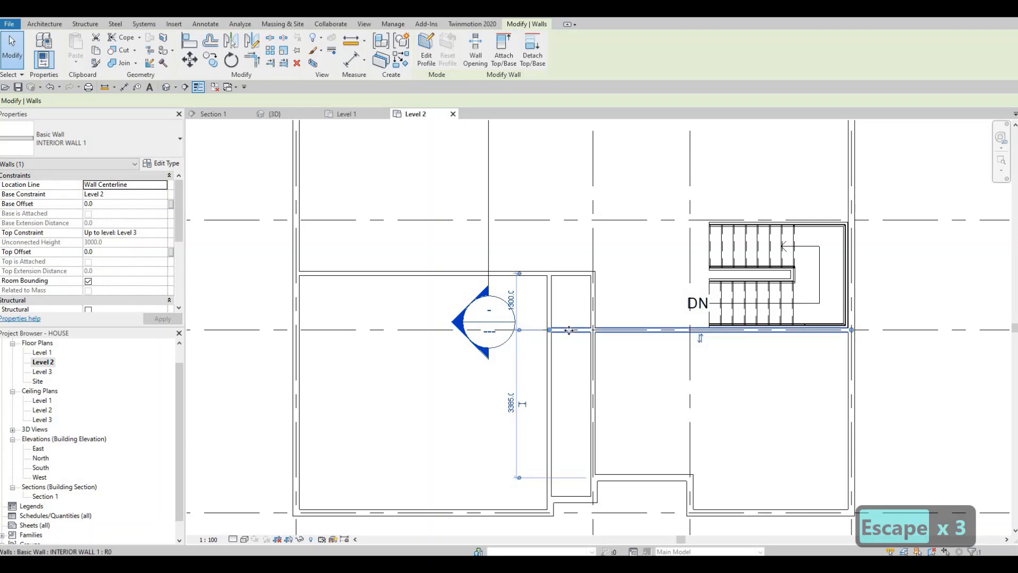
# Trim the upper horizontal interior wall into a corner with the vertical wall left of grid line 2, and shorten the grid line 2 wall to the grid line C wall.
pyautogui.scroll(2, 567, 329)
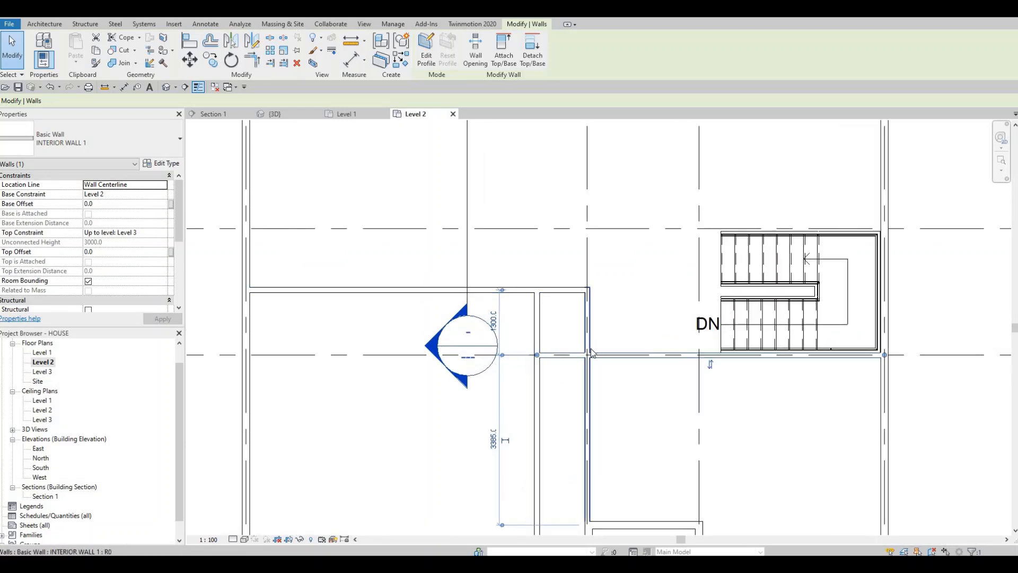
pyautogui.press('t')
pyautogui.press('r')
pyautogui.click(535, 308)
pyautogui.click(536, 313)
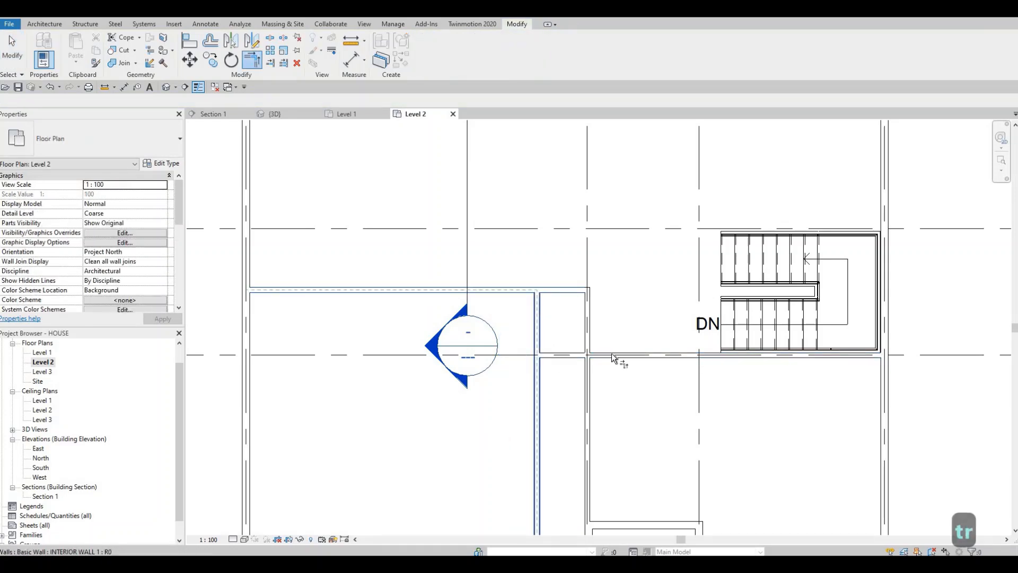
pyautogui.press('Escape')
pyautogui.press('Escape')
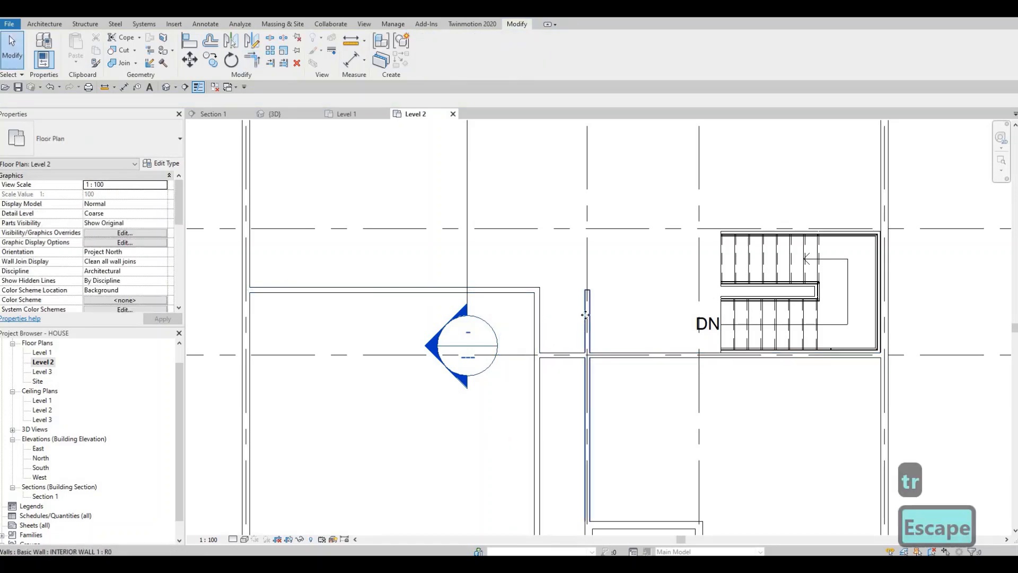
pyautogui.click(588, 292)
pyautogui.moveTo(587, 289); pyautogui.dragTo(629, 358)
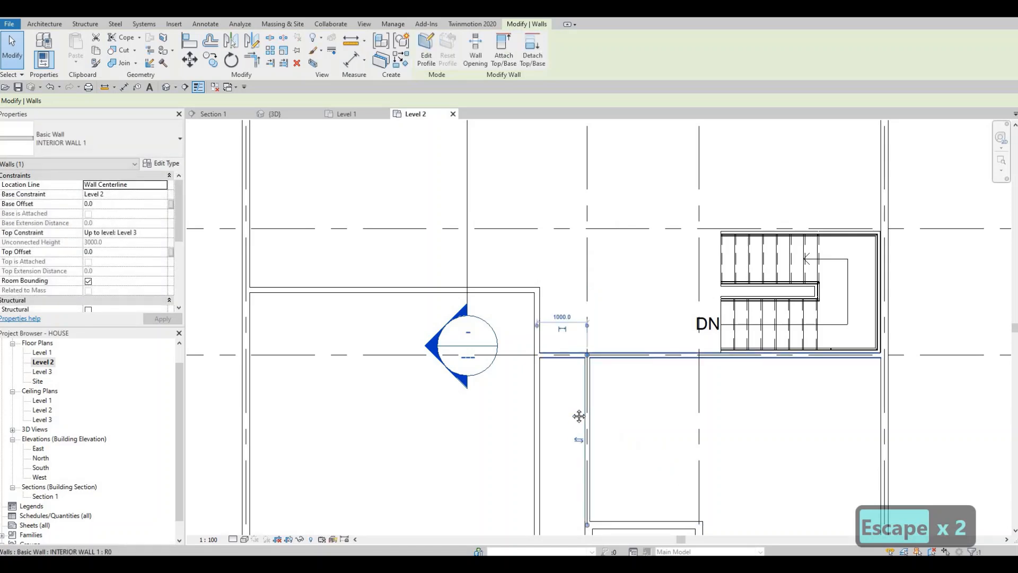
# Set the distance between the vertical interior wall left of grid line 2 and the grid line 2 wall to 1750 mm.
pyautogui.moveTo(583, 437); pyautogui.dragTo(588, 419, button='middle')
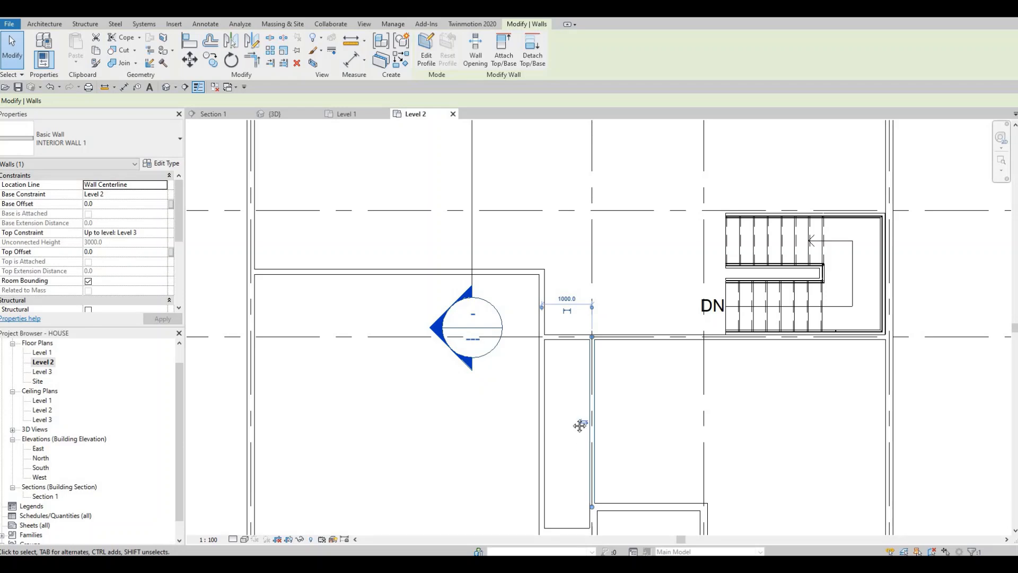
pyautogui.moveTo(564, 437); pyautogui.dragTo(566, 422, button='middle')
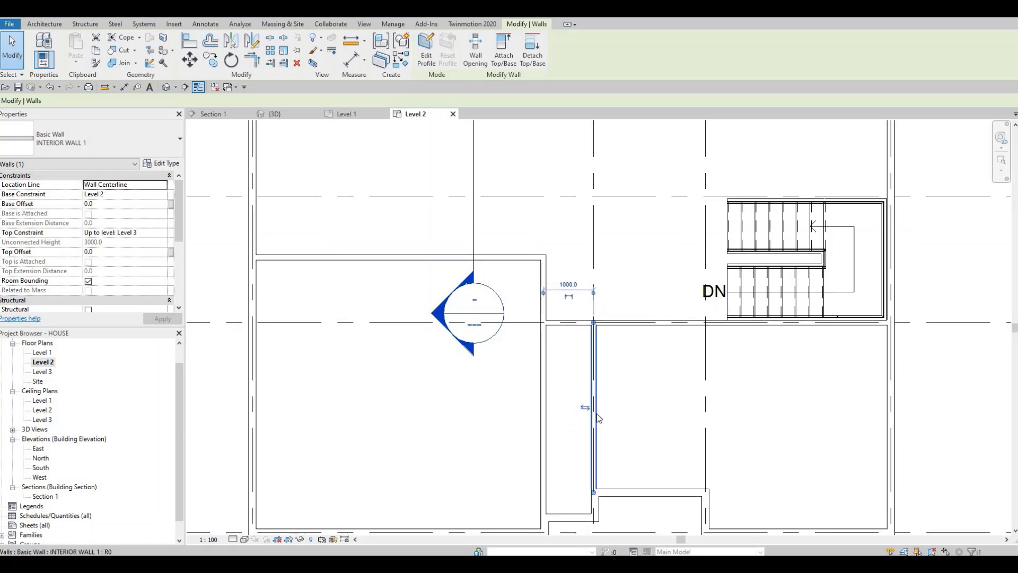
pyautogui.scroll(-2, 583, 463)
pyautogui.moveTo(578, 477); pyautogui.dragTo(590, 435, button='middle')
pyautogui.moveTo(639, 413); pyautogui.dragTo(681, 412, button='middle')
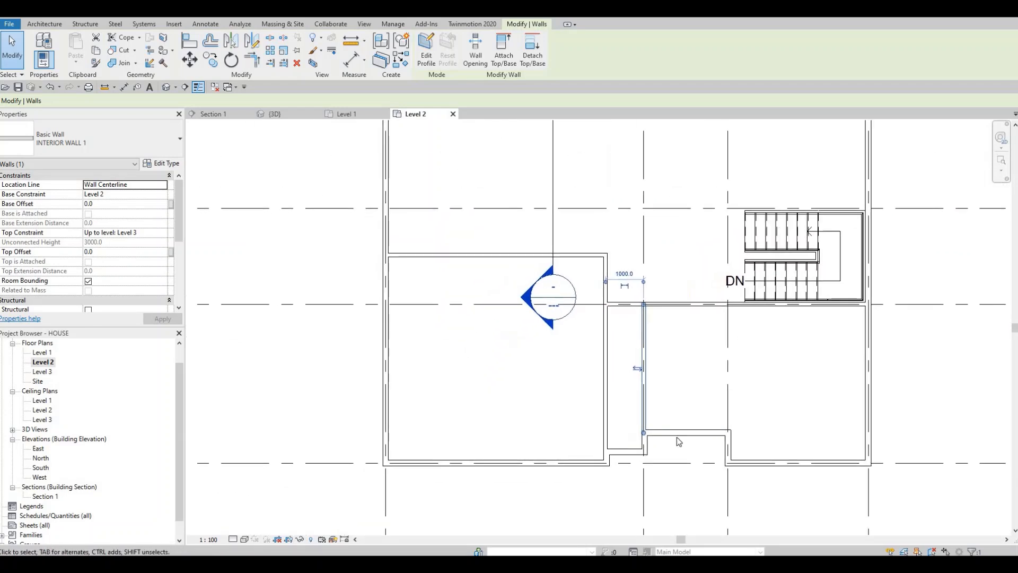
pyautogui.moveTo(661, 451); pyautogui.dragTo(624, 437, button='middle')
pyautogui.moveTo(626, 508); pyautogui.dragTo(603, 429, button='middle')
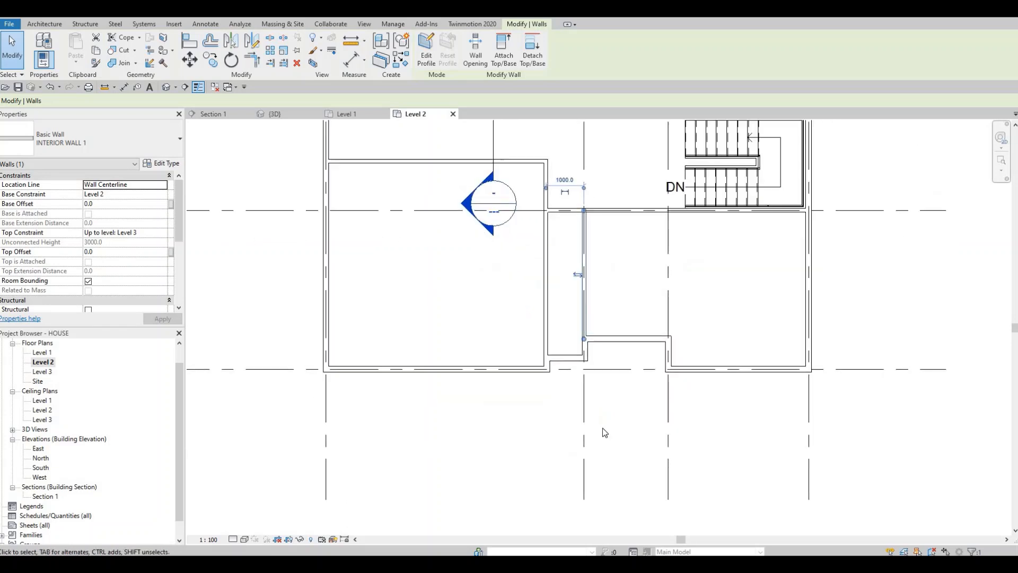
pyautogui.scroll(-4, 596, 387)
pyautogui.scroll(6, 543, 343)
pyautogui.press('F1')
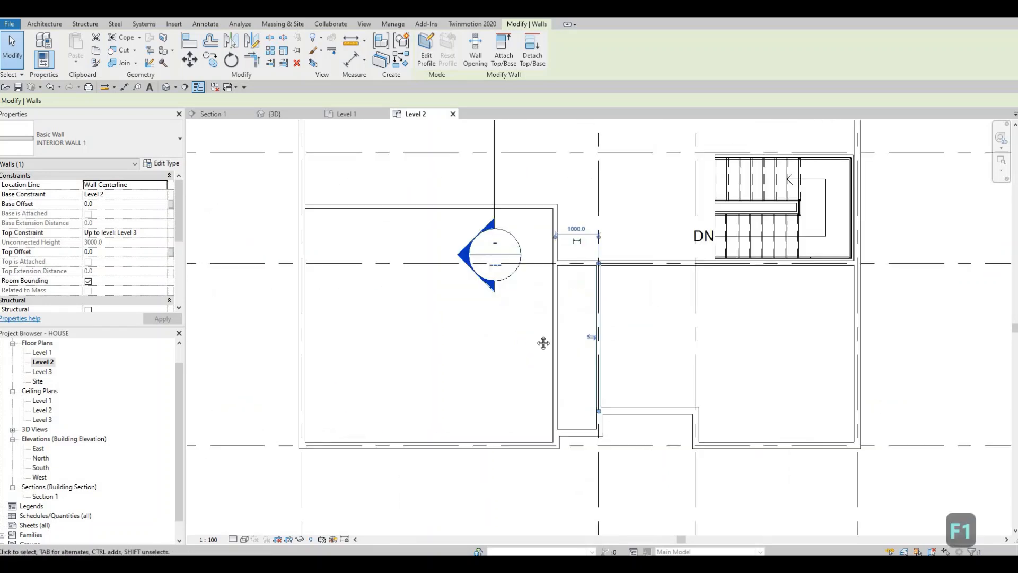
pyautogui.scroll(-1, 553, 371)
pyautogui.moveTo(551, 371); pyautogui.dragTo(542, 345, button='middle')
pyautogui.scroll(1, 538, 331)
pyautogui.click(544, 342)
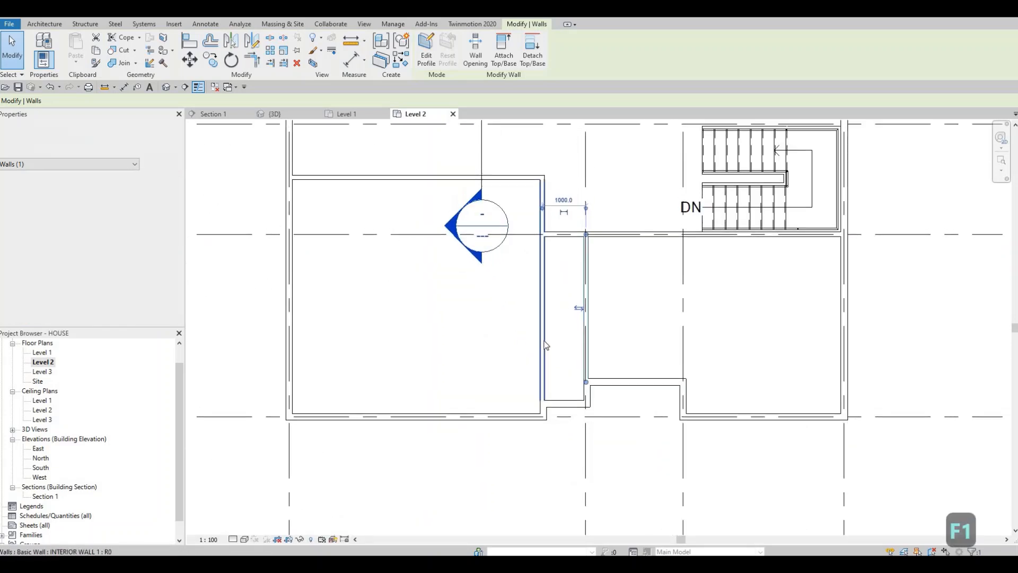
pyautogui.click(543, 335)
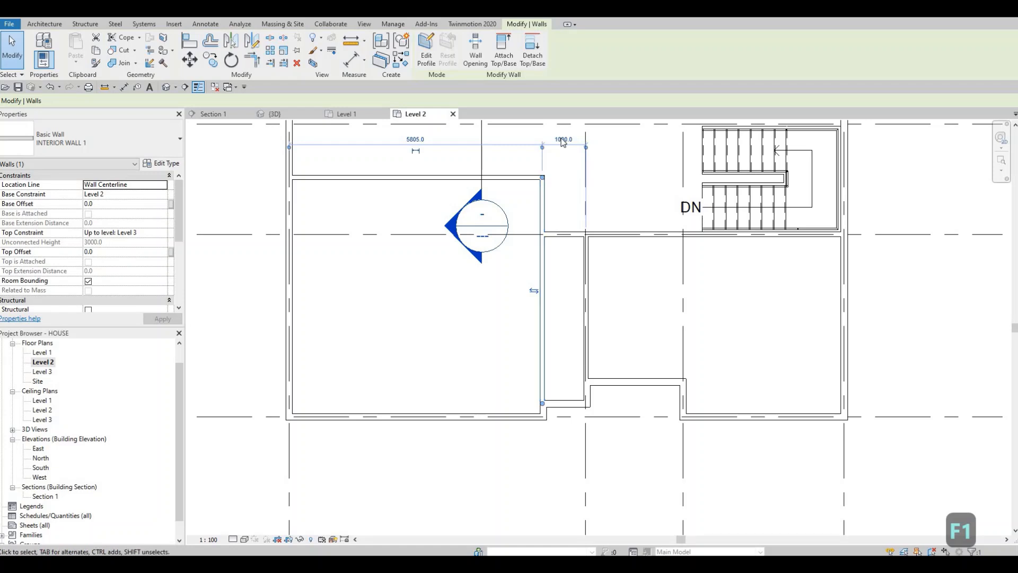
pyautogui.click(562, 139)
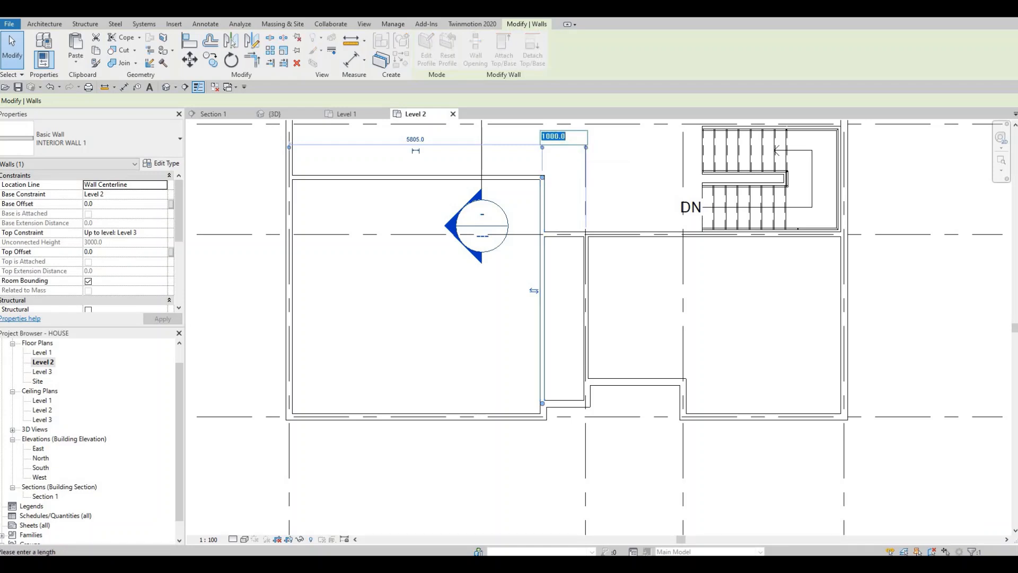
pyautogui.write('1750')
pyautogui.press('Return')
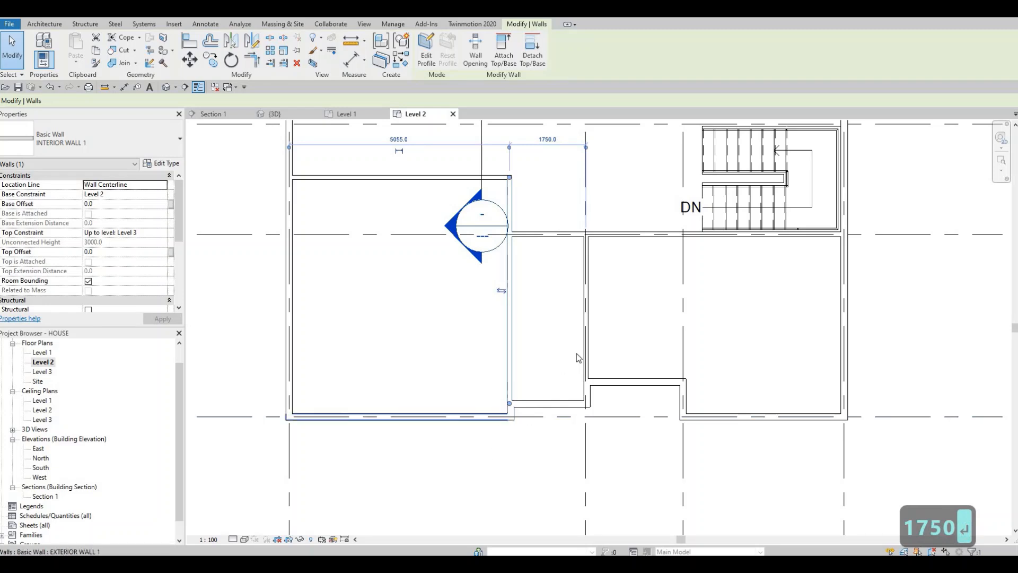
# Draw a horizontal INTERIOR WALL 1 wall about 5055 mm long from the left exterior wall, just above grid line B.
pyautogui.scroll(-4, 552, 371)
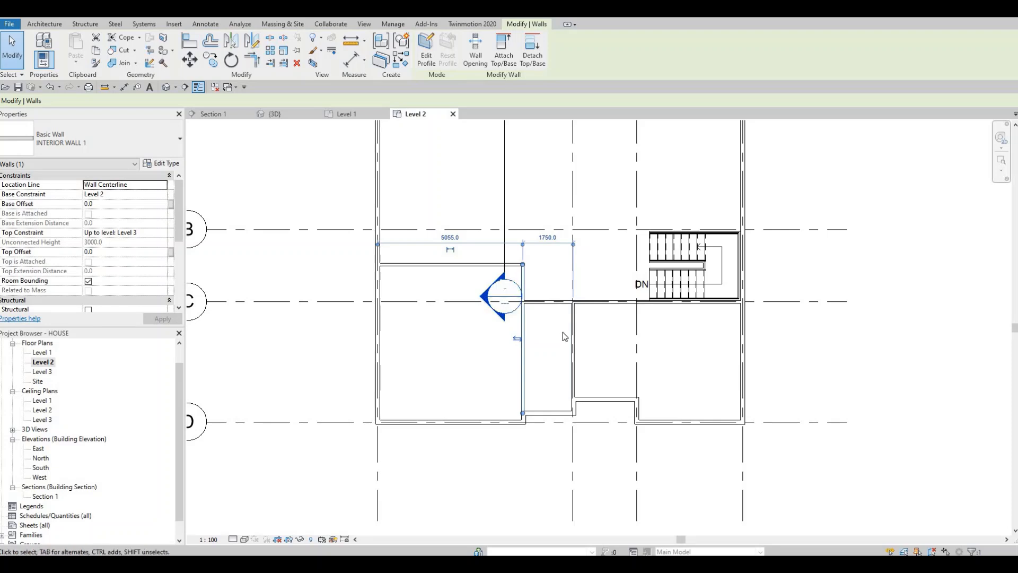
pyautogui.scroll(-4, 554, 310)
pyautogui.moveTo(557, 336); pyautogui.dragTo(557, 339, button='middle')
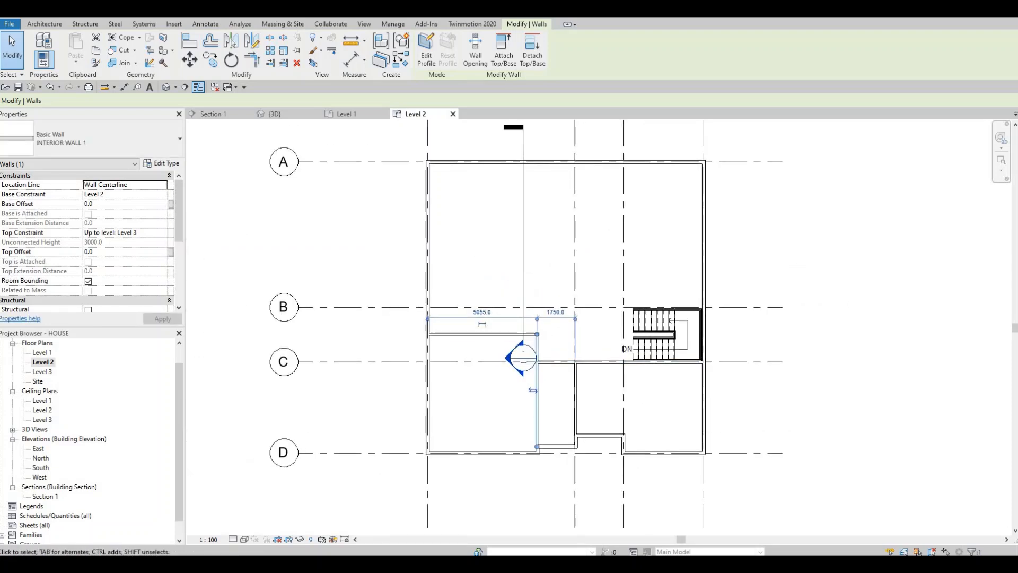
pyautogui.press('Escape')
pyautogui.click(485, 334)
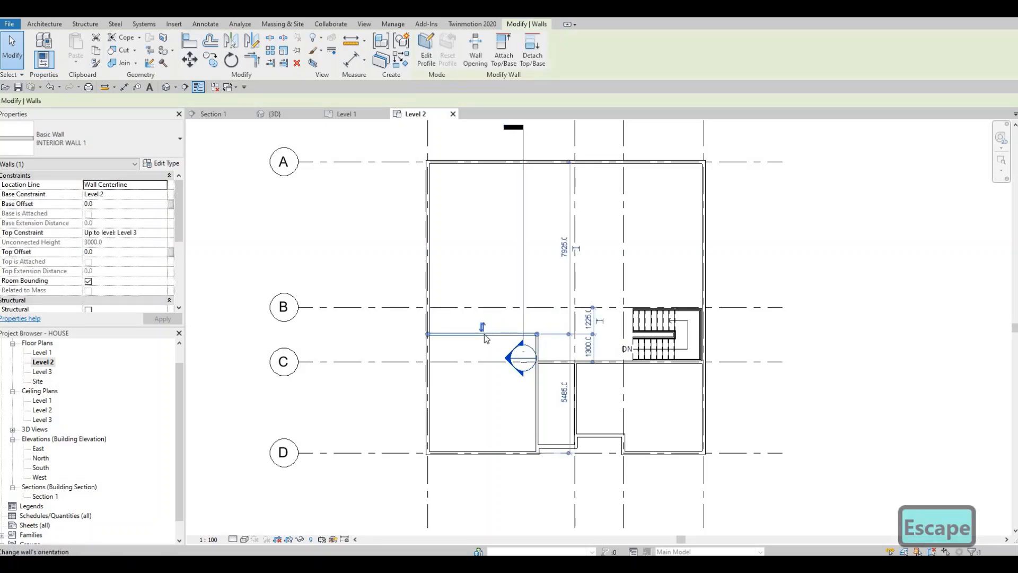
pyautogui.press('c')
pyautogui.press('s')
pyautogui.scroll(1, 415, 295)
pyautogui.click(414, 295)
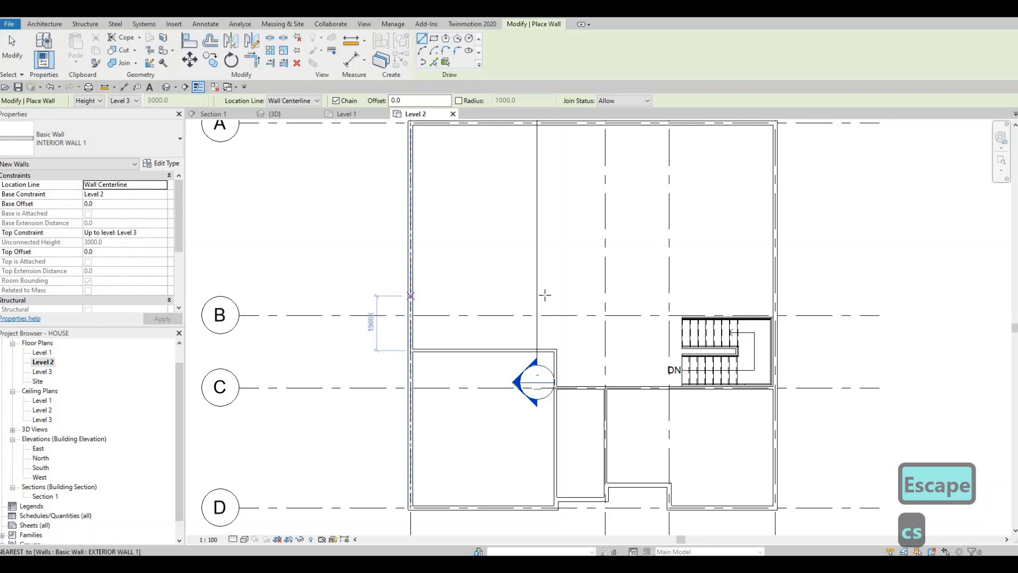
pyautogui.click(486, 324)
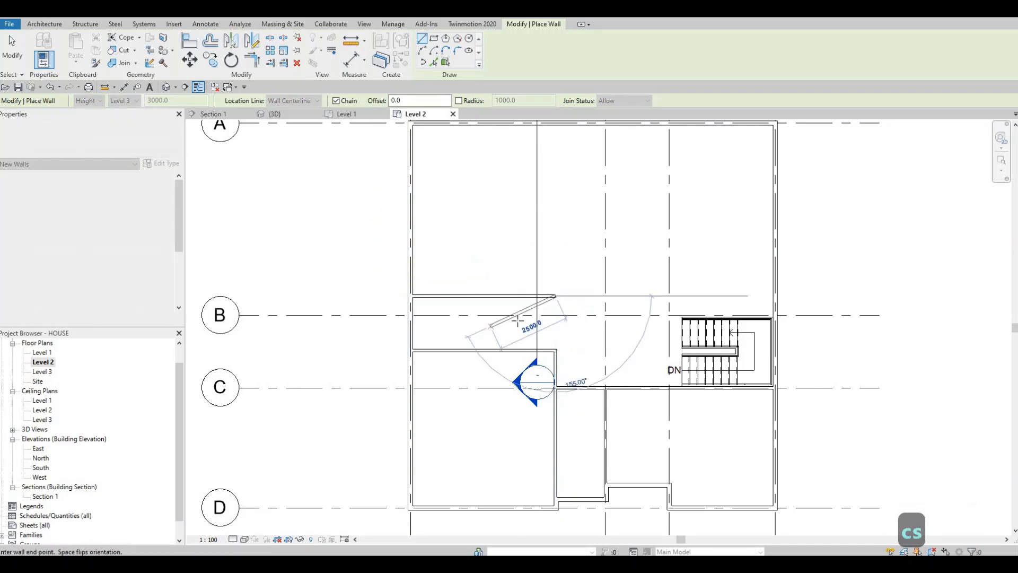
pyautogui.press('Escape')
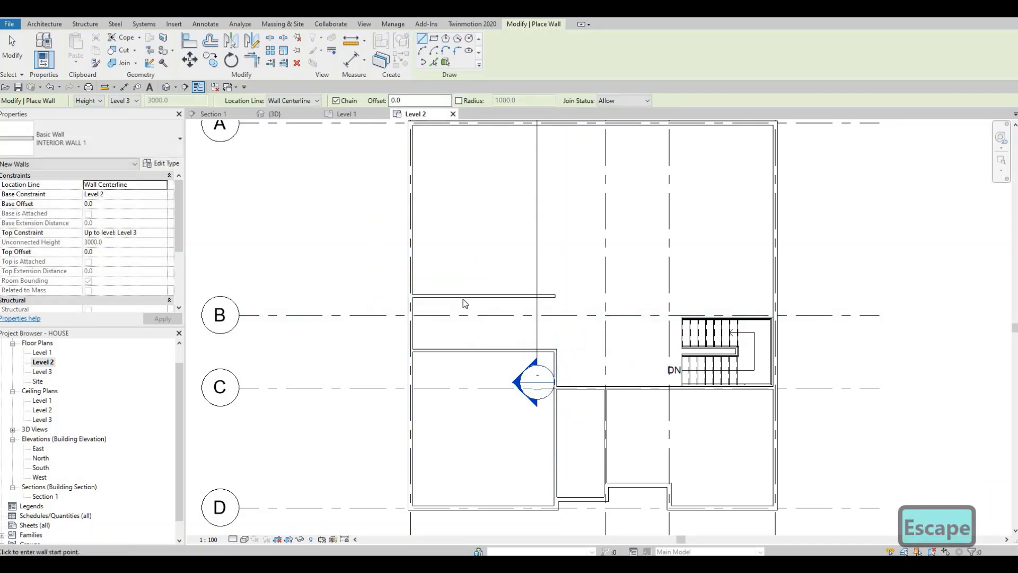
pyautogui.press('Escape')
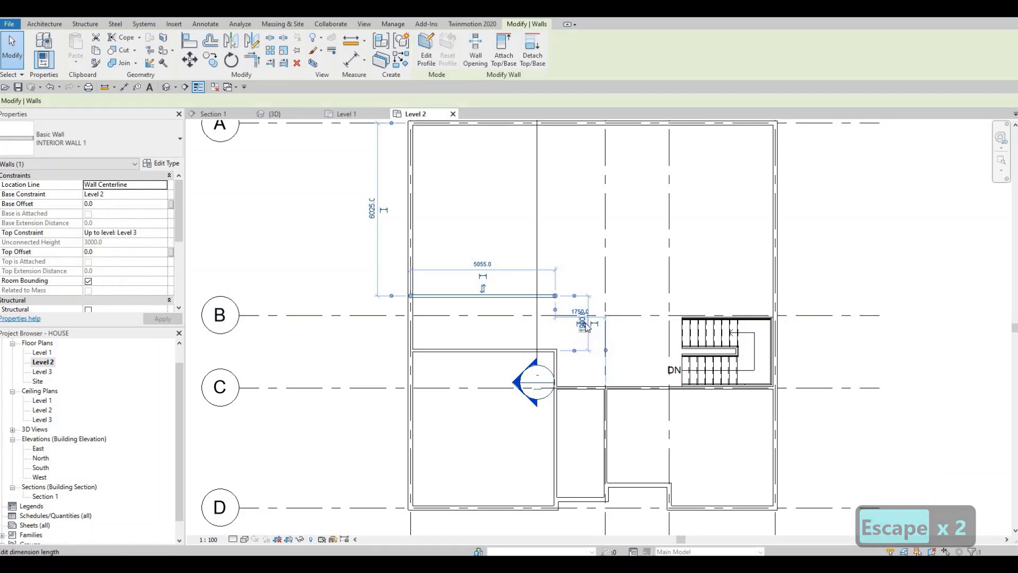
# Set the distance between the horizontal wall above grid line B and the parallel interior wall below it to 2050 mm.
pyautogui.scroll(2, 584, 333)
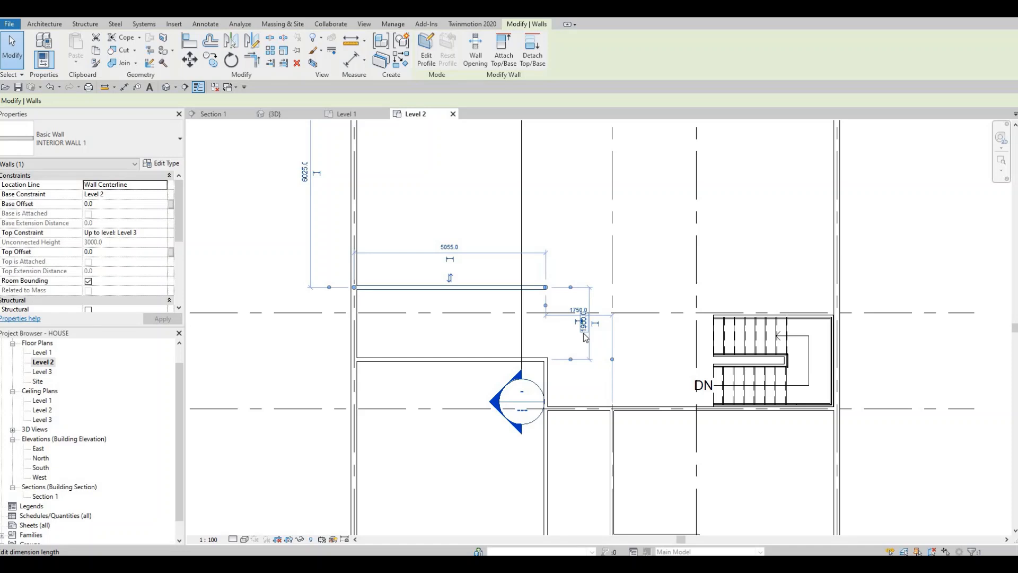
pyautogui.click(584, 333)
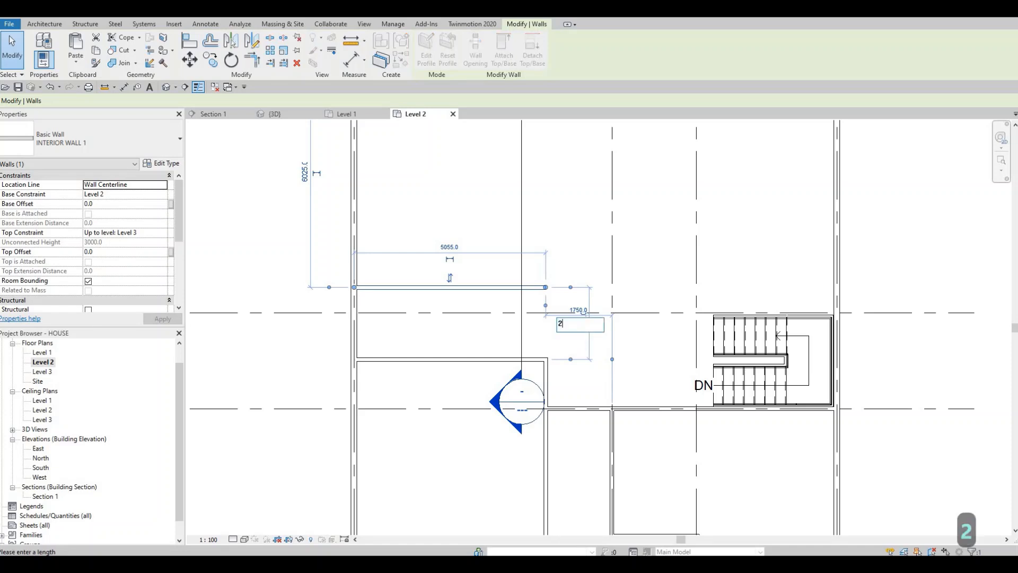
pyautogui.write('2050')
pyautogui.press('Return')
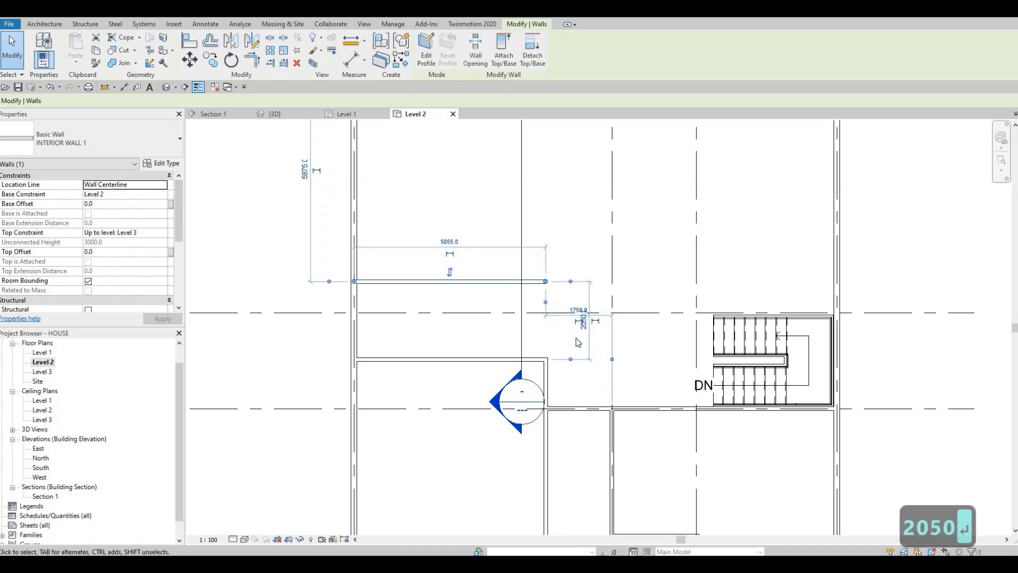
pyautogui.press('Escape')
pyautogui.press('Escape')
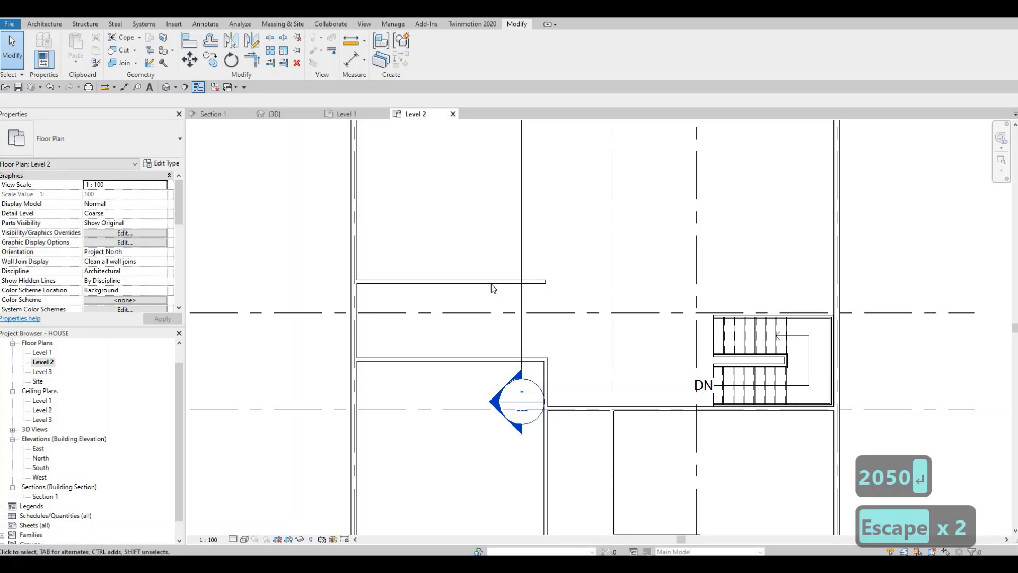
# Draw an INTERIOR WALL 1 wall along grid line B above the stairs, from the right exterior wall about 7400 mm to past grid line 2.
pyautogui.scroll(-3, 490, 334)
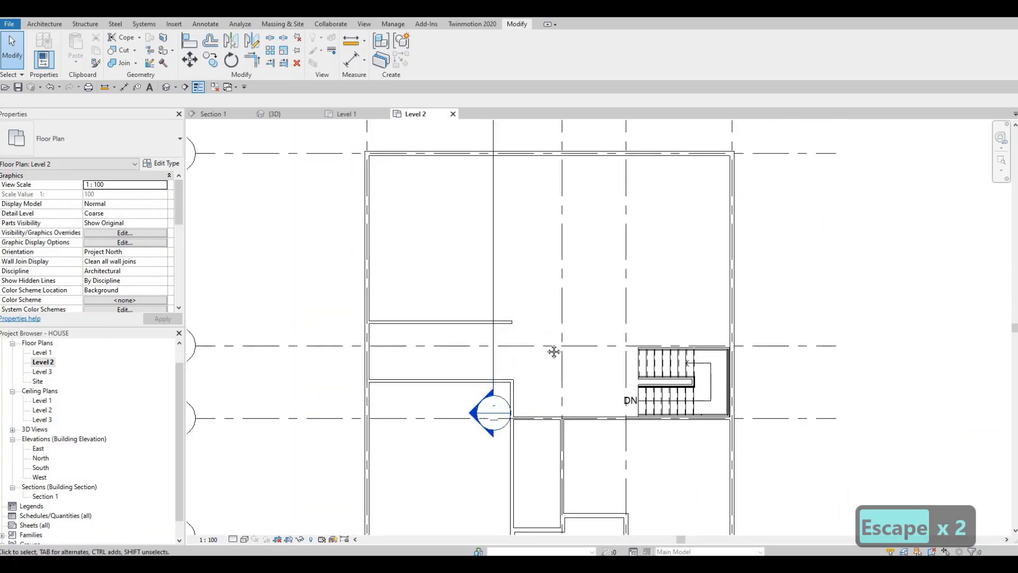
pyautogui.moveTo(554, 351); pyautogui.dragTo(537, 358, button='middle')
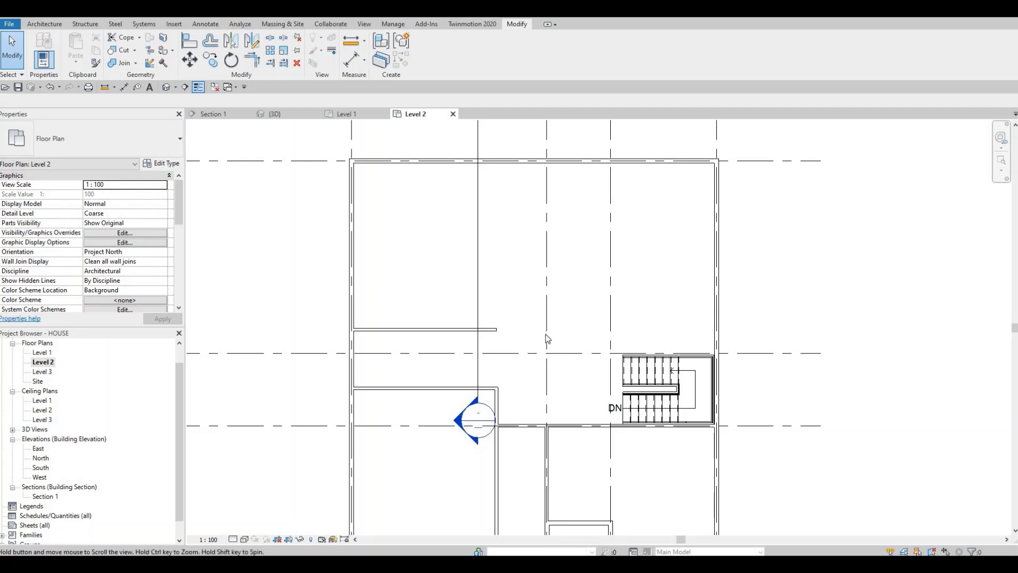
pyautogui.moveTo(477, 339); pyautogui.dragTo(493, 343, button='middle')
pyautogui.press('F1')
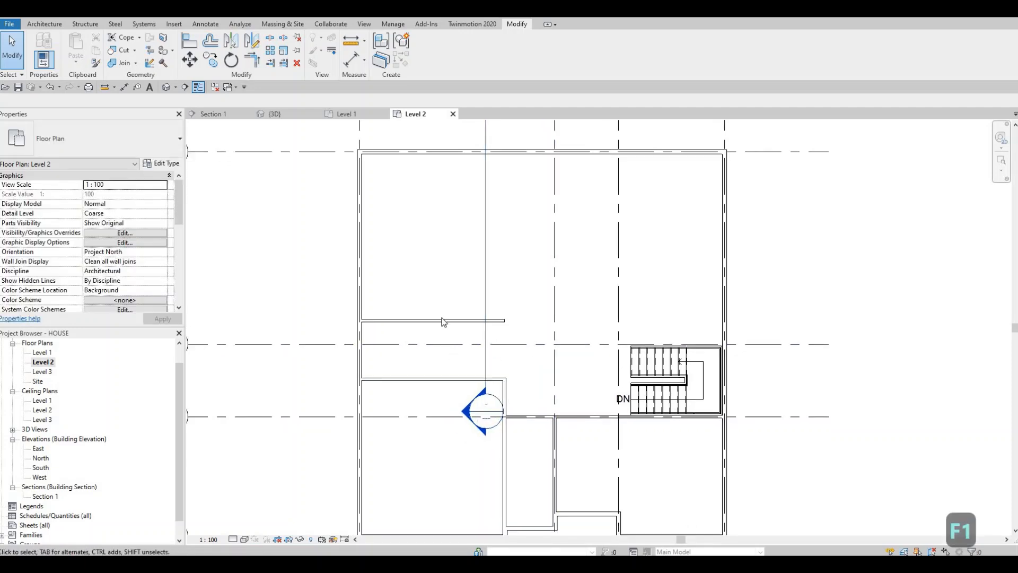
pyautogui.click(443, 322)
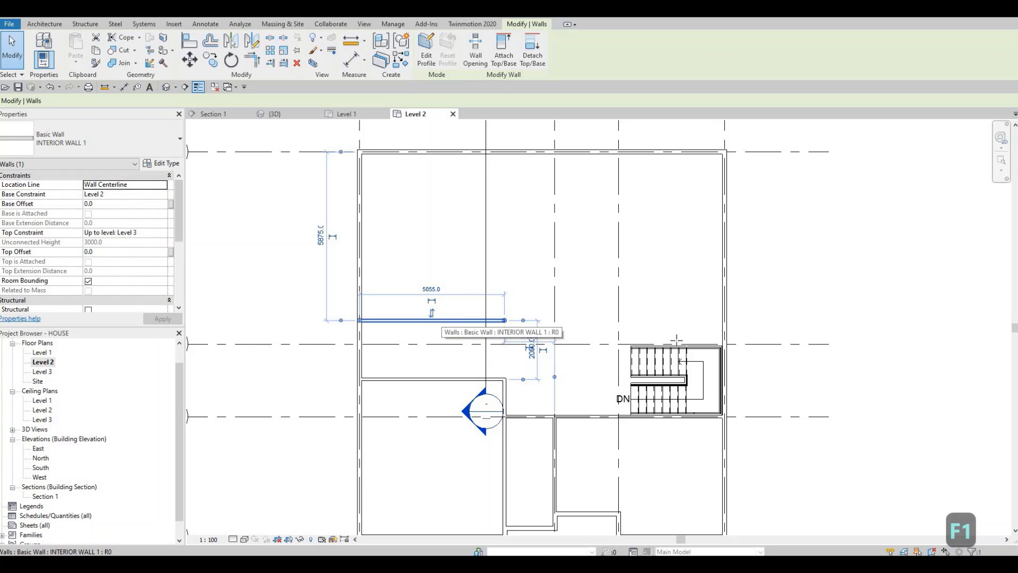
pyautogui.press('c')
pyautogui.press('s')
pyautogui.scroll(5, 734, 350)
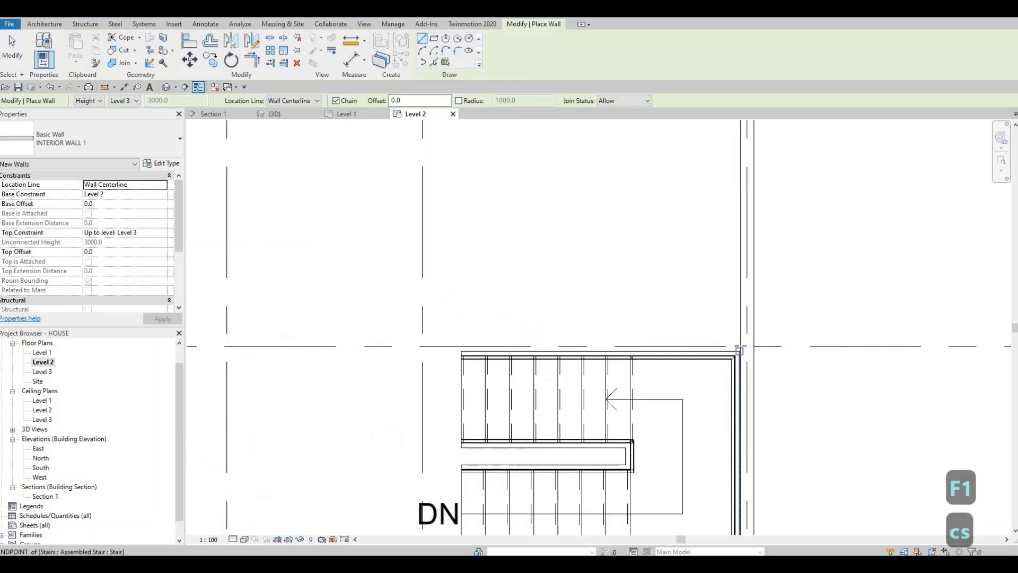
pyautogui.click(739, 350)
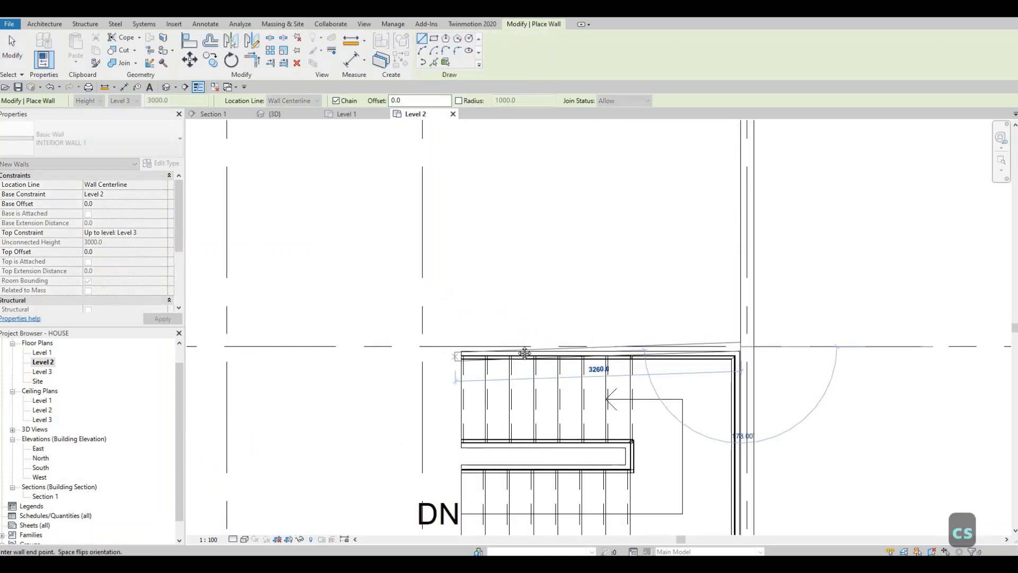
pyautogui.moveTo(427, 334); pyautogui.dragTo(738, 321, button='middle')
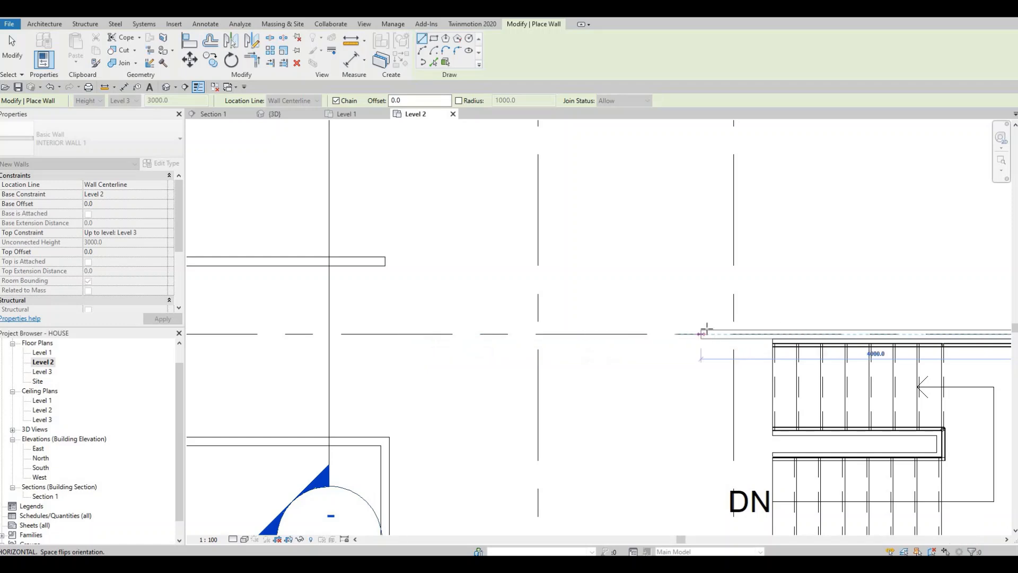
pyautogui.scroll(-1, 477, 335)
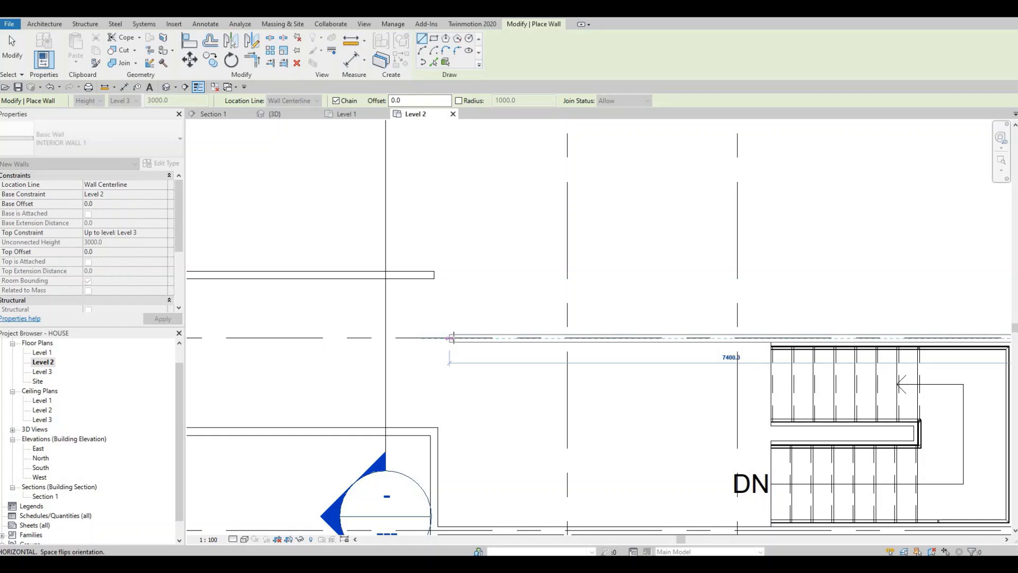
pyautogui.click(451, 338)
pyautogui.press('Escape')
pyautogui.press('Escape')
# Extend the vertical wall left of grid line 2 up to grid line B, and stretch the grid line B wall to meet its end.
pyautogui.click(436, 432)
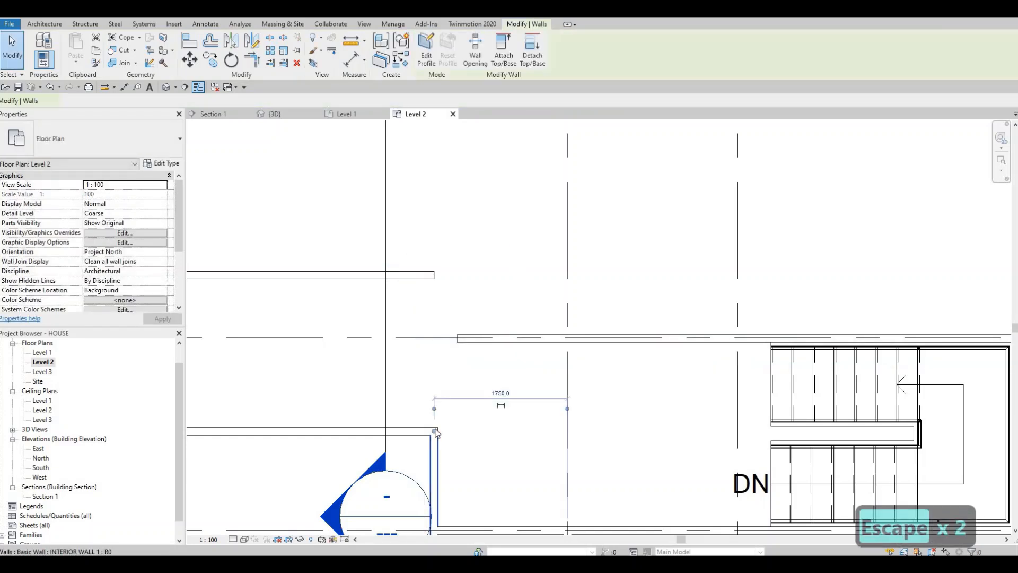
pyautogui.press('r')
pyautogui.press('s')
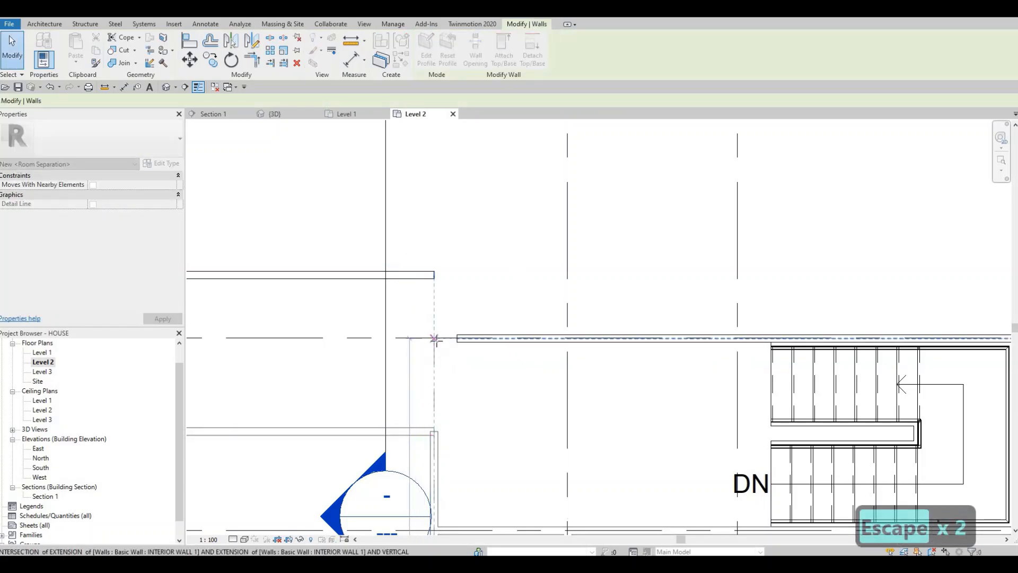
pyautogui.moveTo(435, 340); pyautogui.dragTo(434, 338)
pyautogui.press('Escape')
pyautogui.click(458, 339)
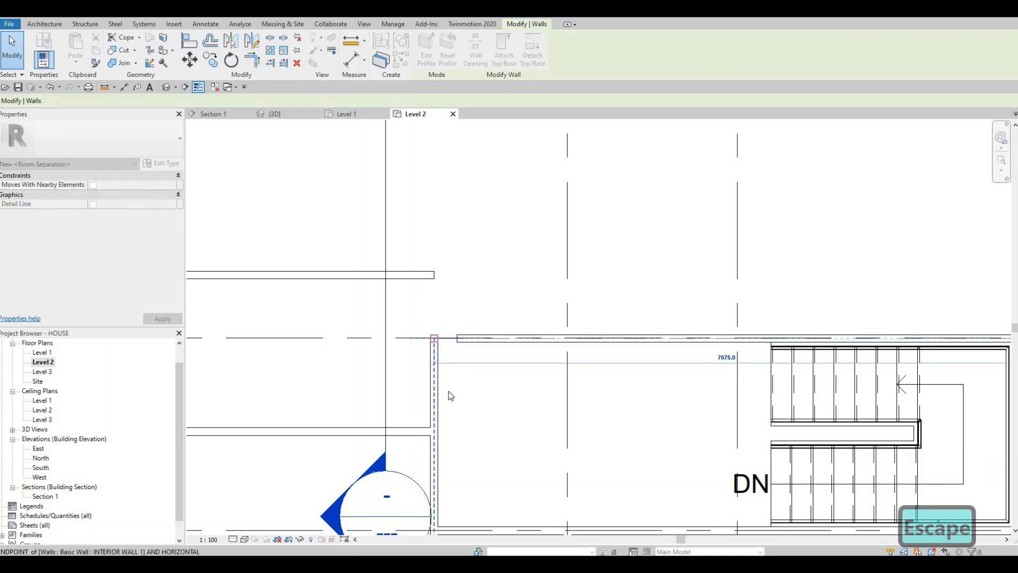
# Stretch the left end of the grid line B wall past the vertical wall, about 1225 mm beyond its centerline.
pyautogui.moveTo(451, 396); pyautogui.dragTo(479, 359)
pyautogui.scroll(-3, 478, 361)
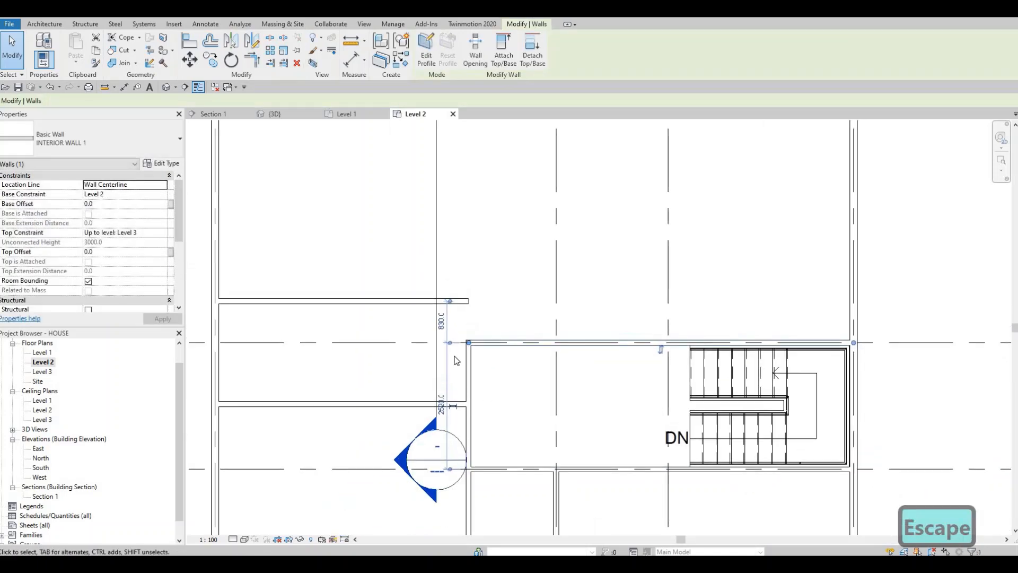
pyautogui.scroll(2, 457, 366)
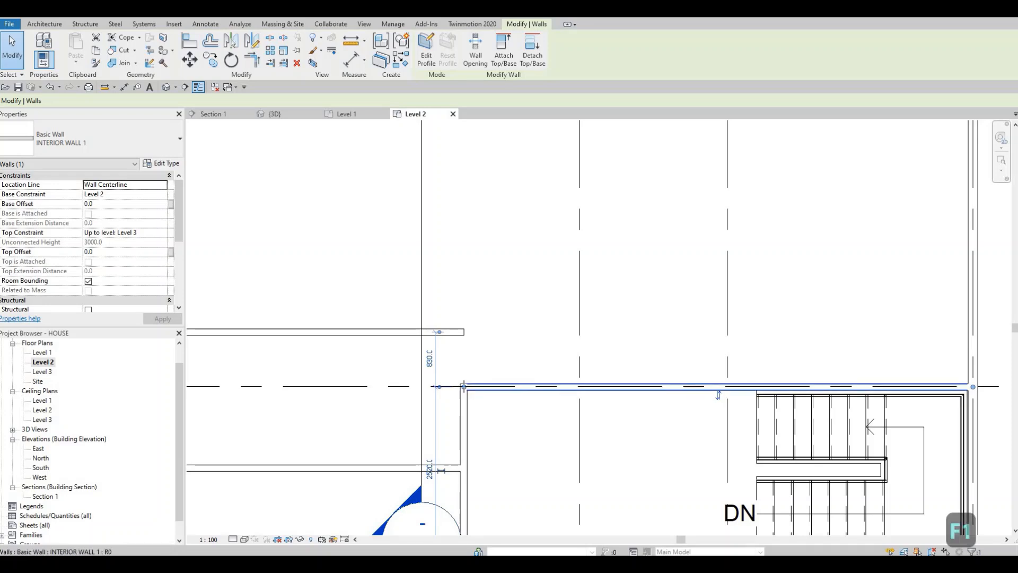
pyautogui.moveTo(464, 386); pyautogui.dragTo(387, 401)
pyautogui.press('Escape')
pyautogui.press('Escape')
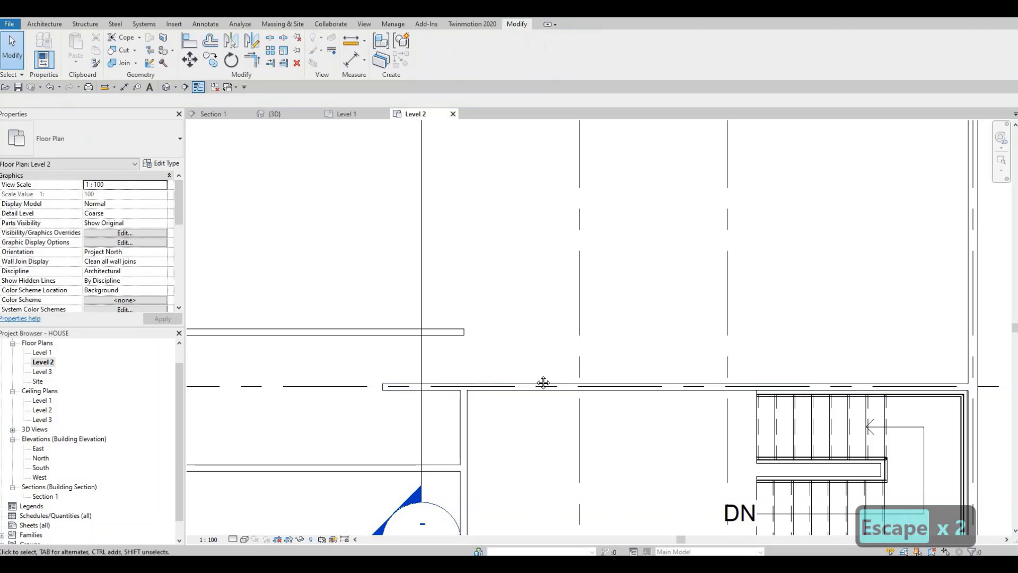
# Measure the distance from the grid line B wall's left end to the vertical wall below it with an aligned dimension.
pyautogui.scroll(-3, 461, 337)
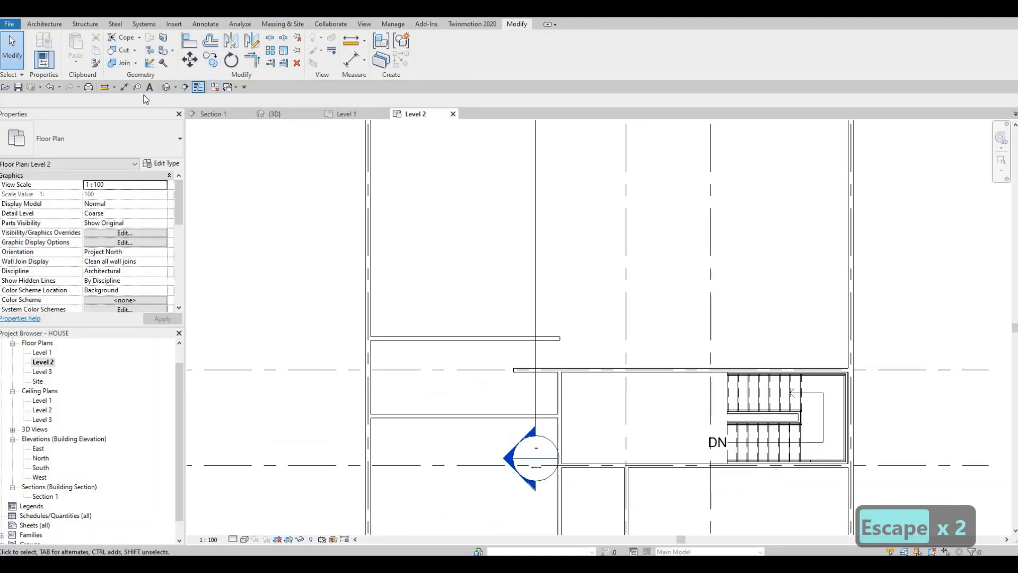
pyautogui.press('d')
pyautogui.press('i')
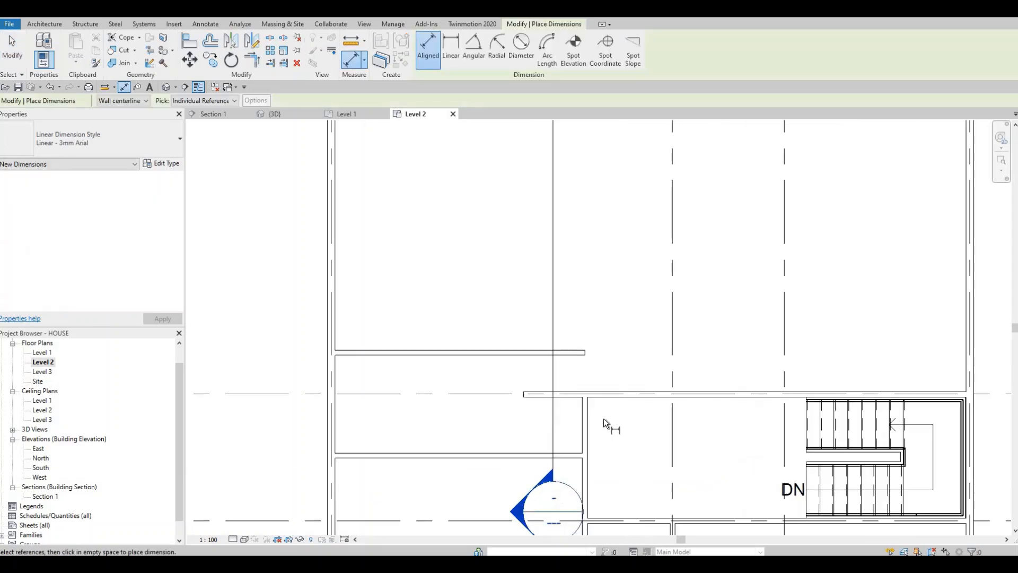
pyautogui.scroll(2, 603, 418)
pyautogui.click(501, 399)
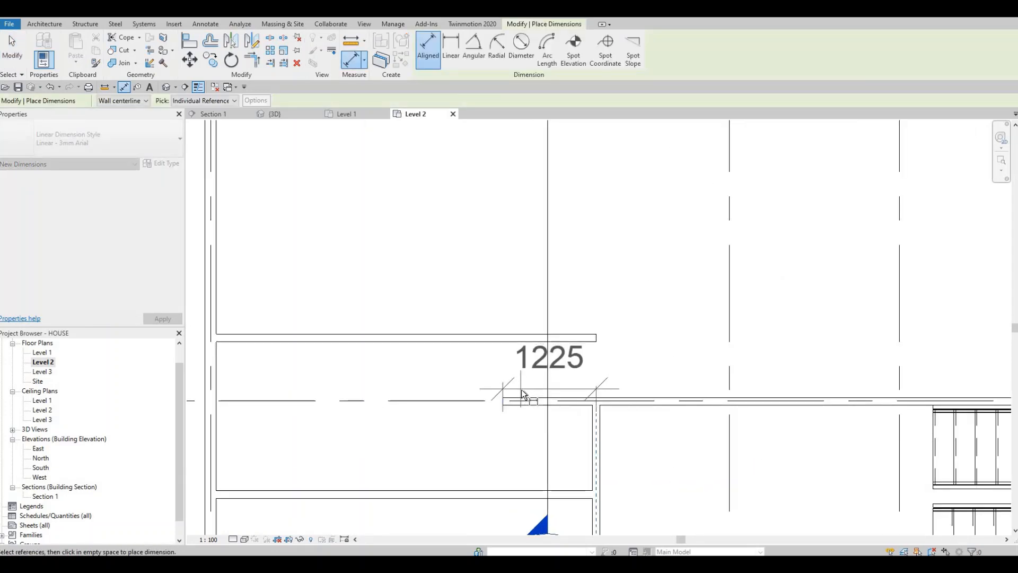
pyautogui.press('Escape')
pyautogui.press('Escape')
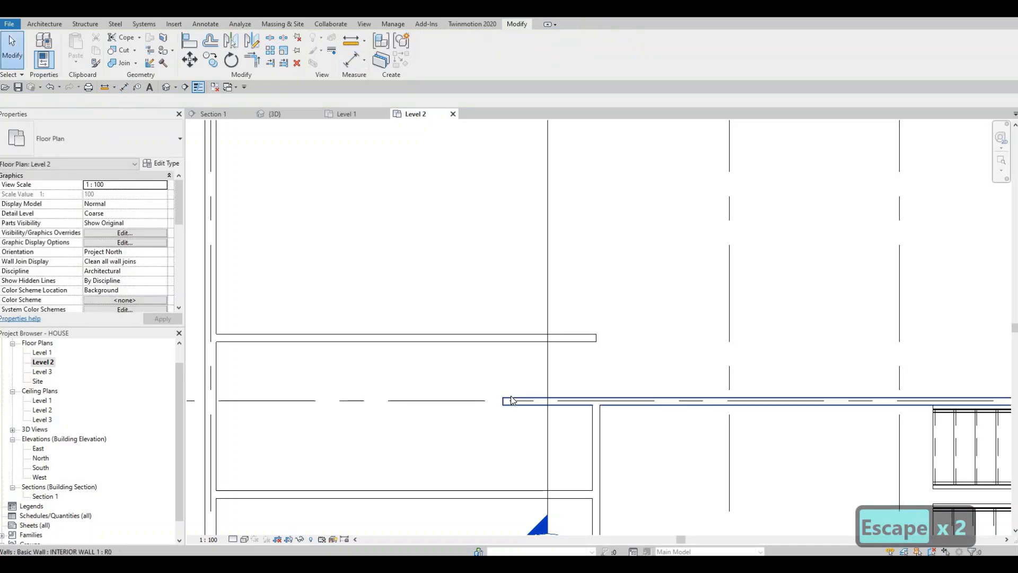
pyautogui.press('Escape')
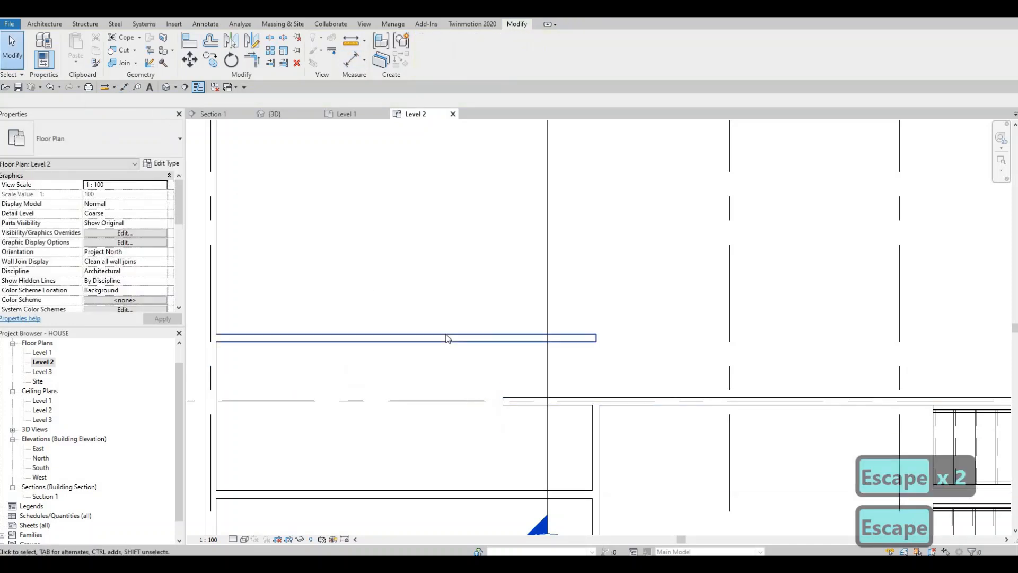
# Draw a vertical INTERIOR WALL 1 wall about 780 mm long from the grid line B wall's left end up to the horizontal wall above.
pyautogui.click(445, 334)
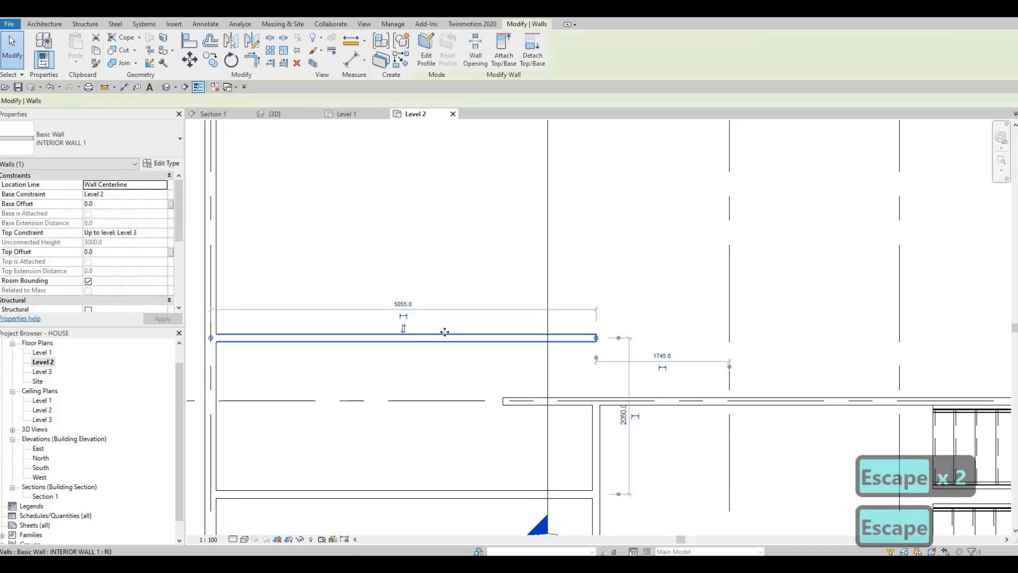
pyautogui.press('c')
pyautogui.press('s')
pyautogui.click(503, 400)
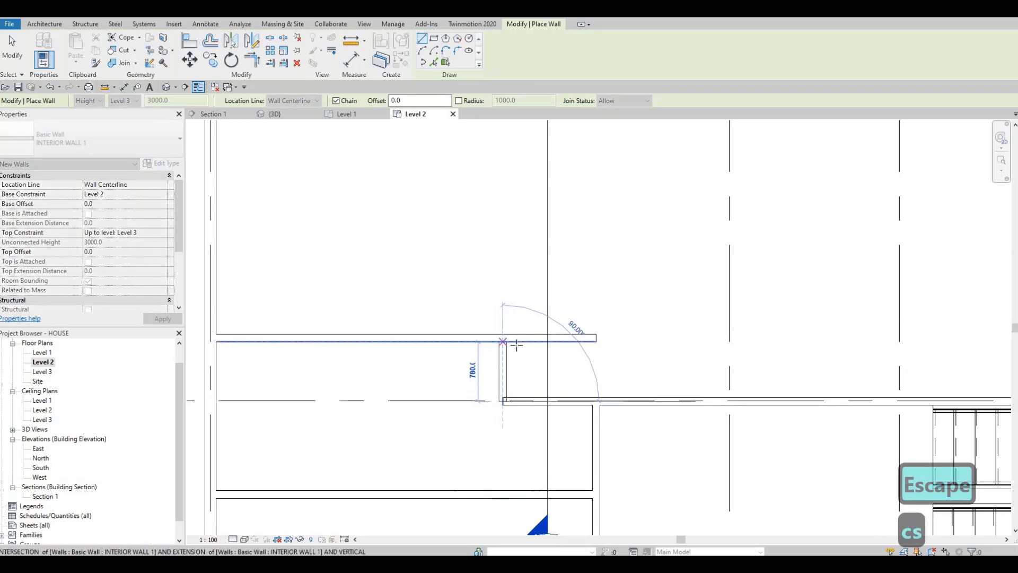
pyautogui.click(516, 345)
pyautogui.press('Escape')
# Stretch the right end of the horizontal wall above grid line B to the right, beyond the line of the vertical wall below.
pyautogui.press('Escape')
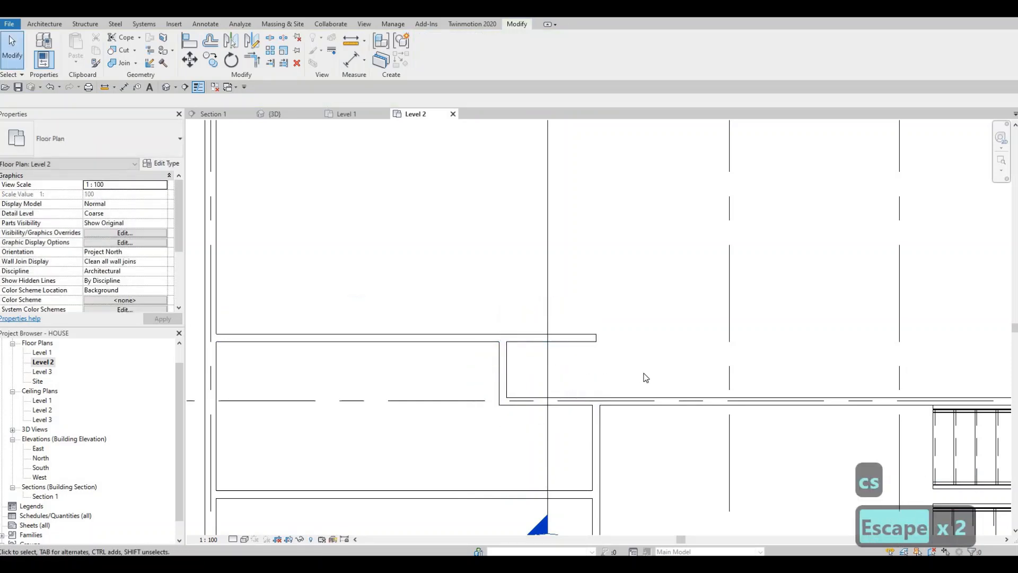
pyautogui.click(594, 338)
pyautogui.moveTo(595, 338); pyautogui.dragTo(635, 359)
pyautogui.press('Escape')
pyautogui.hotkey('ctrl', 'z')
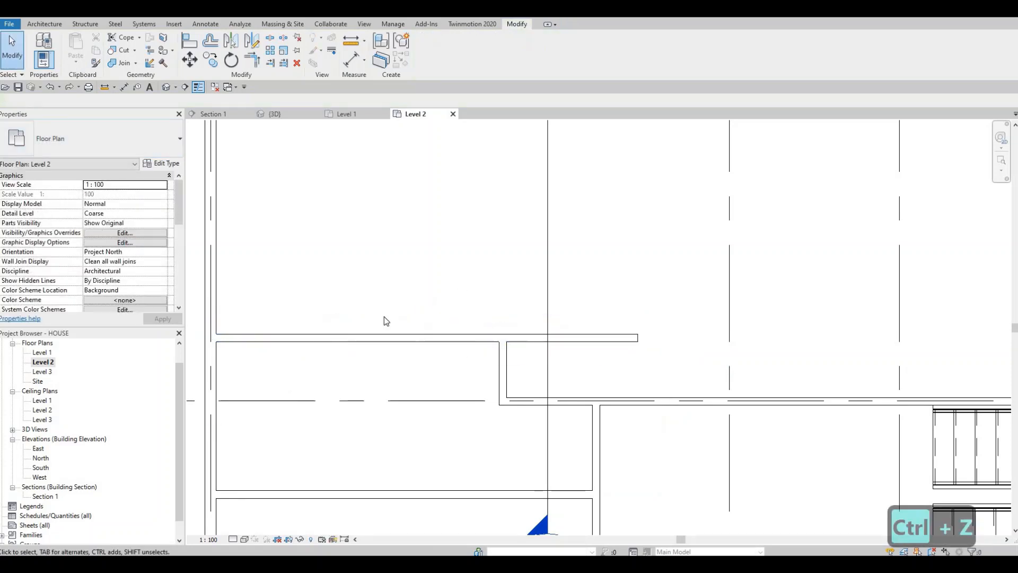
# Draw a vertical INTERIOR WALL 1 wall from the upper horizontal wall's right end down to the grid line B wall, closing the small rectangular enclosure.
pyautogui.click(505, 373)
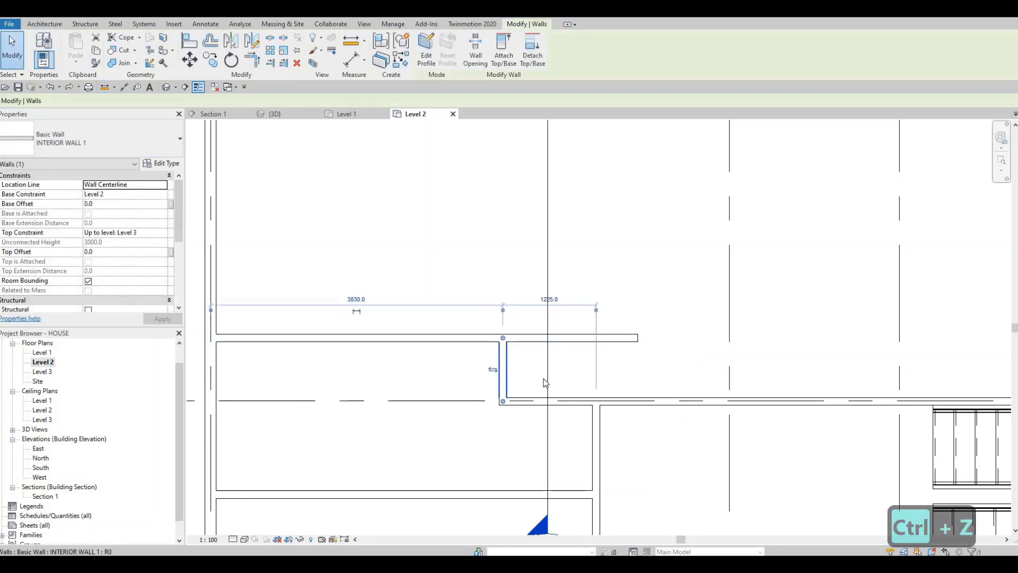
pyautogui.press('c')
pyautogui.press('s')
pyautogui.click(637, 338)
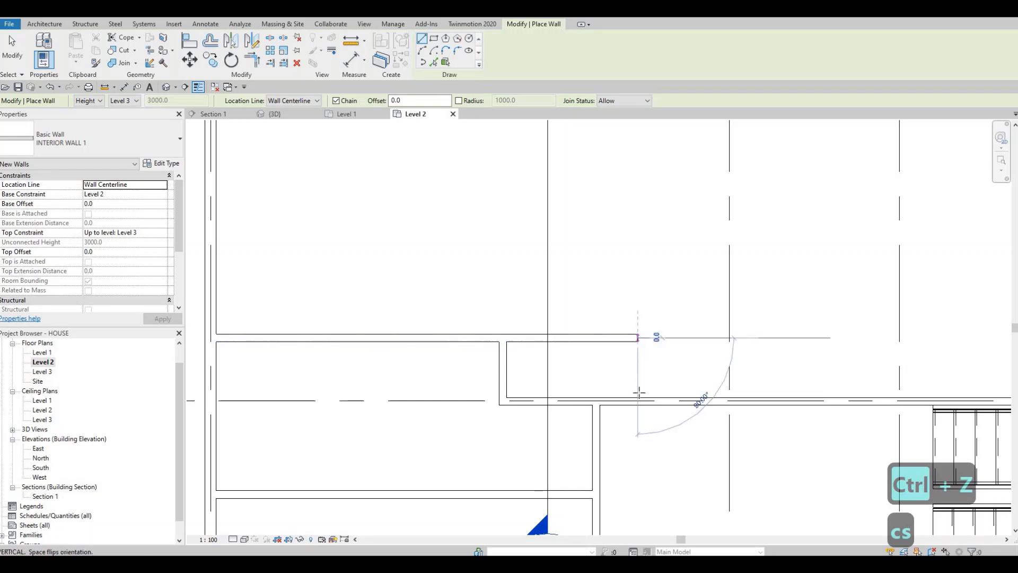
pyautogui.press('Escape')
pyautogui.scroll(-3, 603, 394)
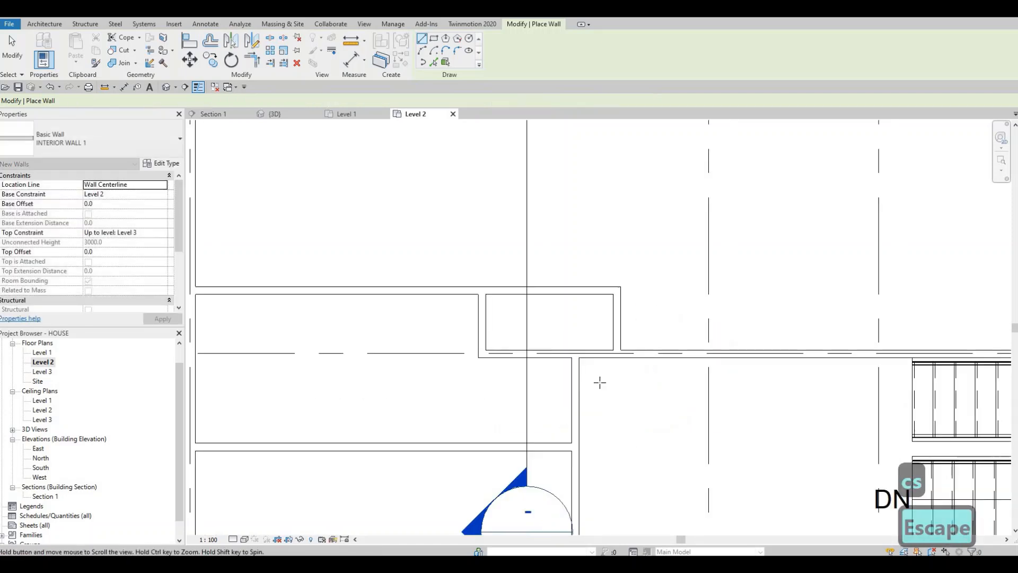
pyautogui.moveTo(599, 388); pyautogui.dragTo(598, 402, button='middle')
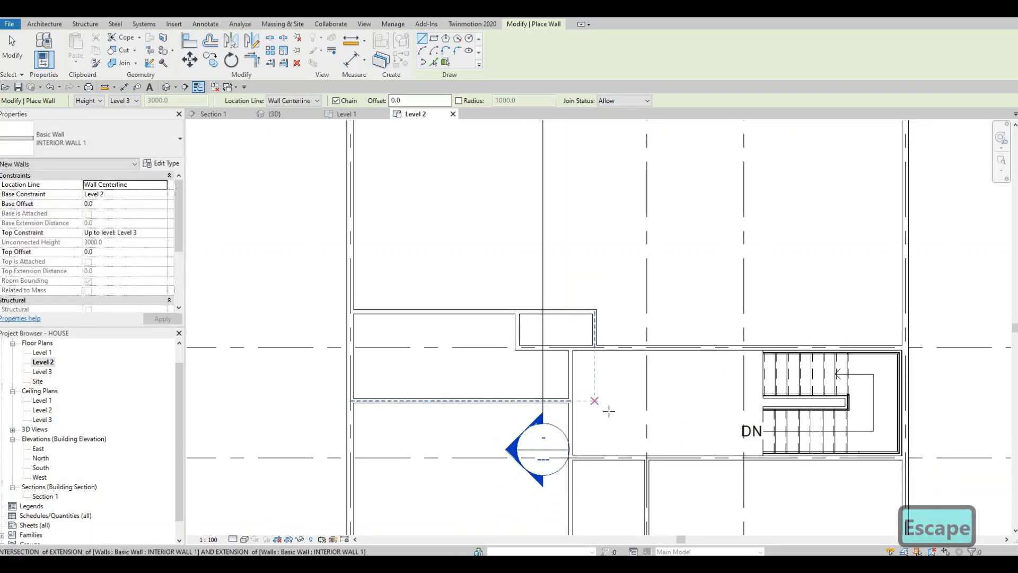
pyautogui.moveTo(634, 452); pyautogui.dragTo(629, 454, button='middle')
pyautogui.scroll(-3, 629, 454)
pyautogui.press('Escape')
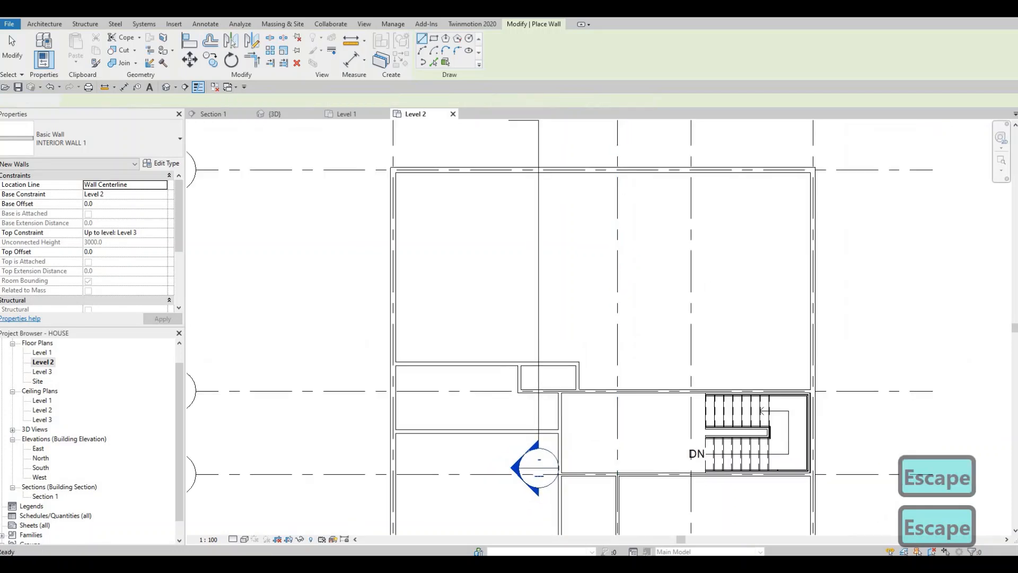
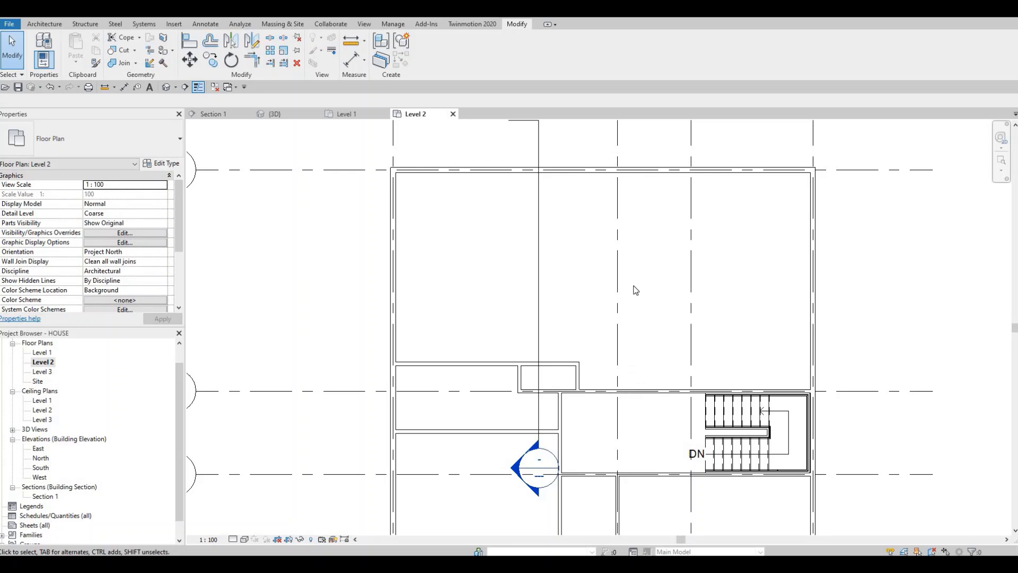
# Draw a vertical INTERIOR WALL 1 wall about 6705 mm long from the grid line B wall up to the exterior wall on grid line A.
pyautogui.press('F1')
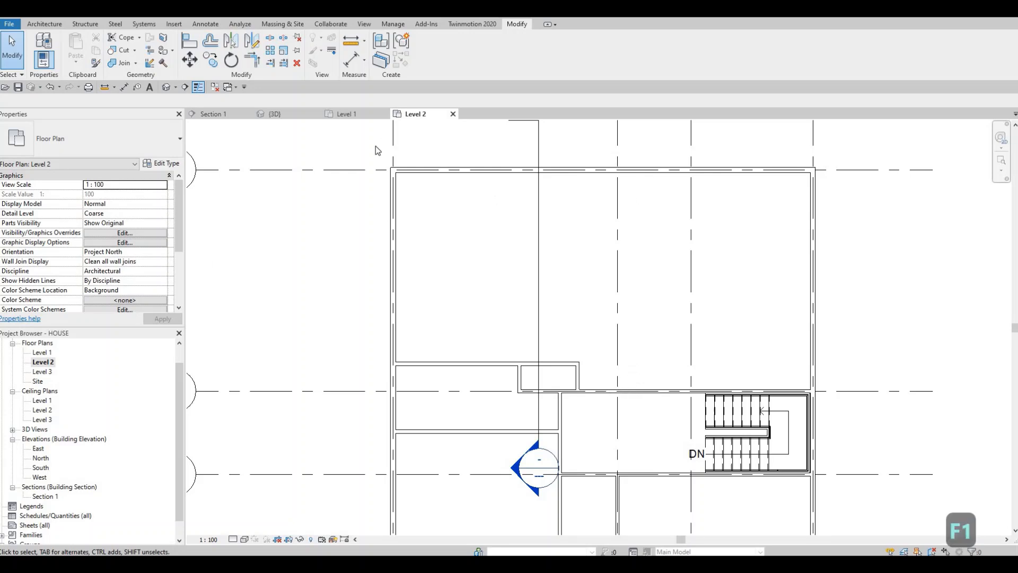
pyautogui.click(513, 365)
pyautogui.press('c')
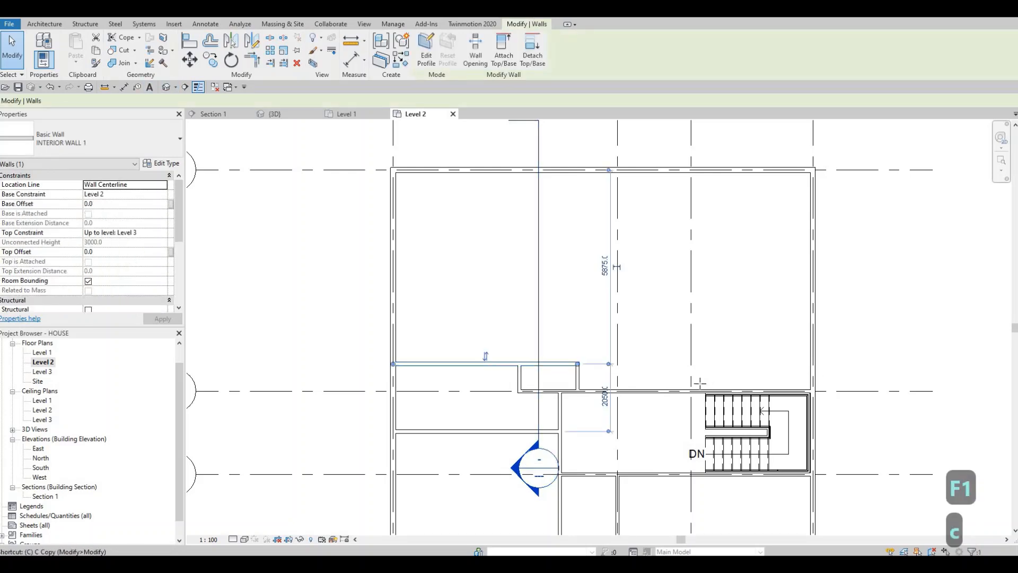
pyautogui.press('s')
pyautogui.click(635, 390)
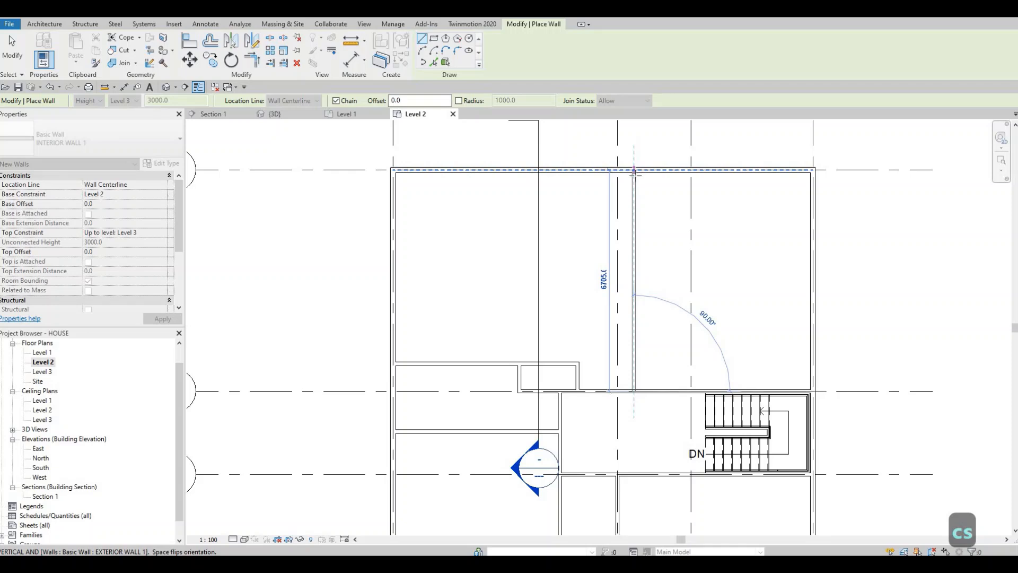
pyautogui.click(635, 171)
pyautogui.press('Escape')
pyautogui.press('Escape')
# Reference the new vertical wall's temporary dimension to grid line 2 and set their distance to 700 mm.
pyautogui.click(636, 198)
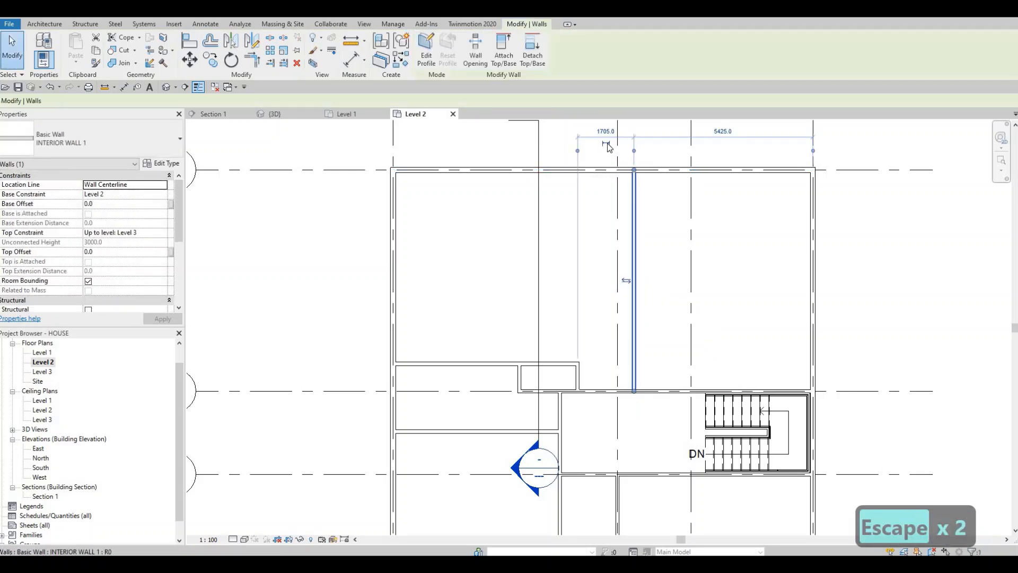
pyautogui.moveTo(620, 160); pyautogui.dragTo(618, 160)
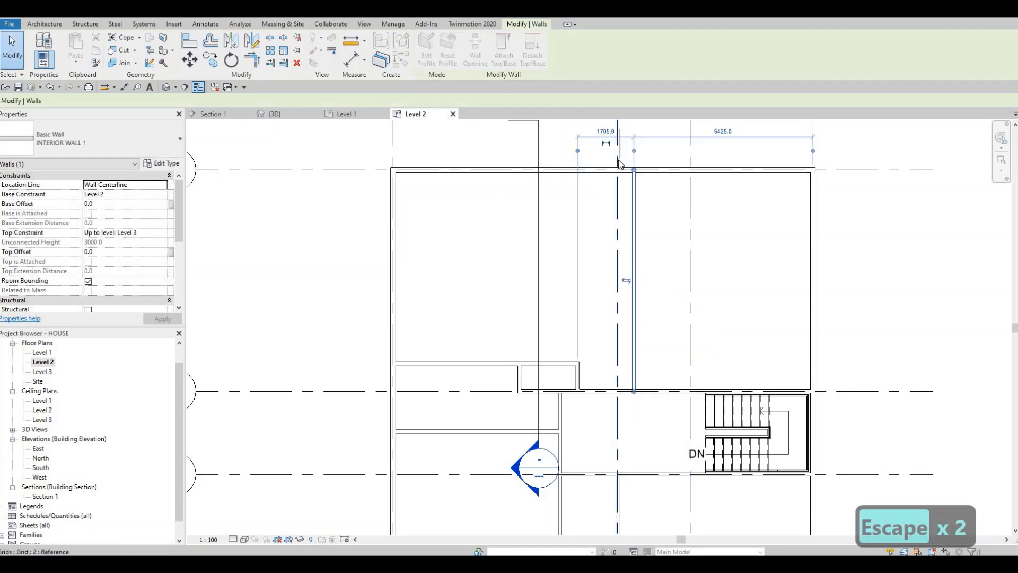
pyautogui.moveTo(654, 210); pyautogui.dragTo(653, 279, button='middle')
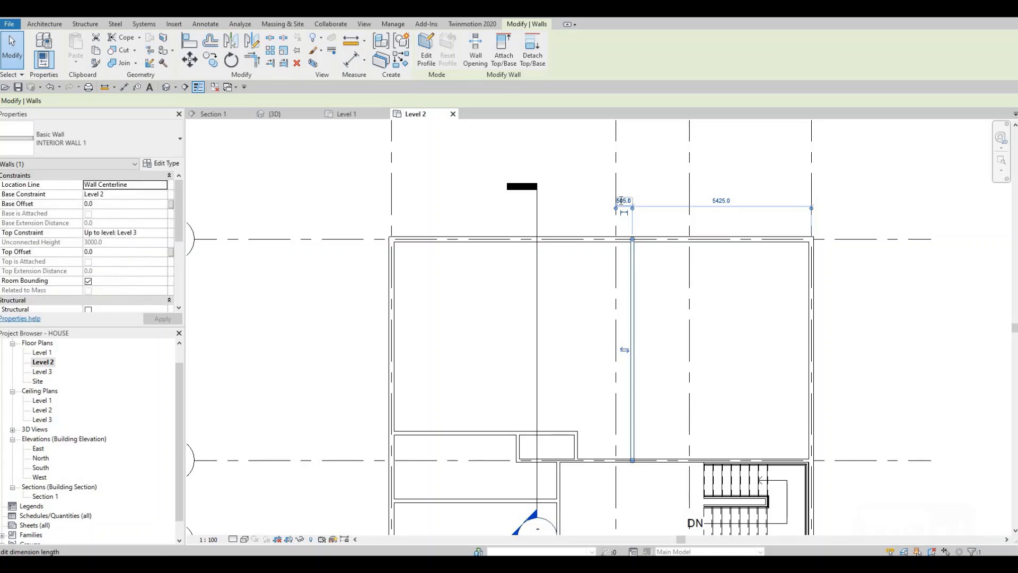
pyautogui.click(623, 200)
pyautogui.write('700')
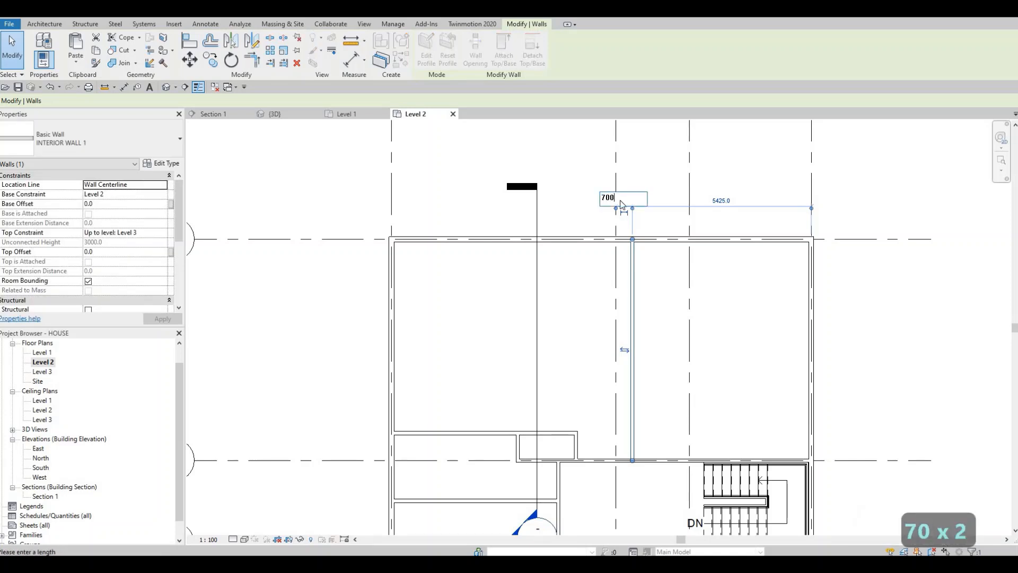
pyautogui.press('Return')
pyautogui.press('Escape')
pyautogui.press('Escape')
pyautogui.scroll(-1, 625, 238)
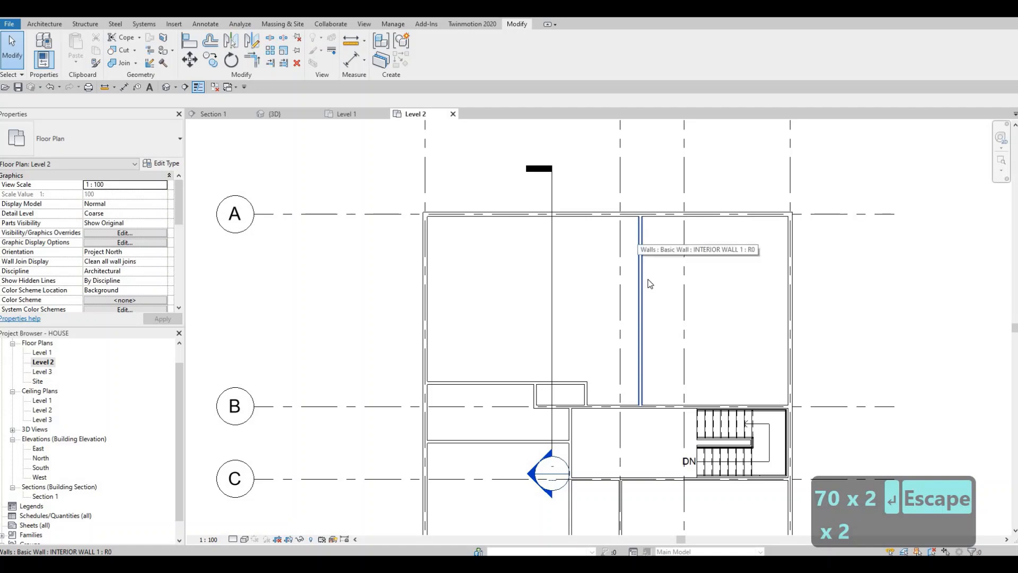
pyautogui.scroll(-3, 648, 272)
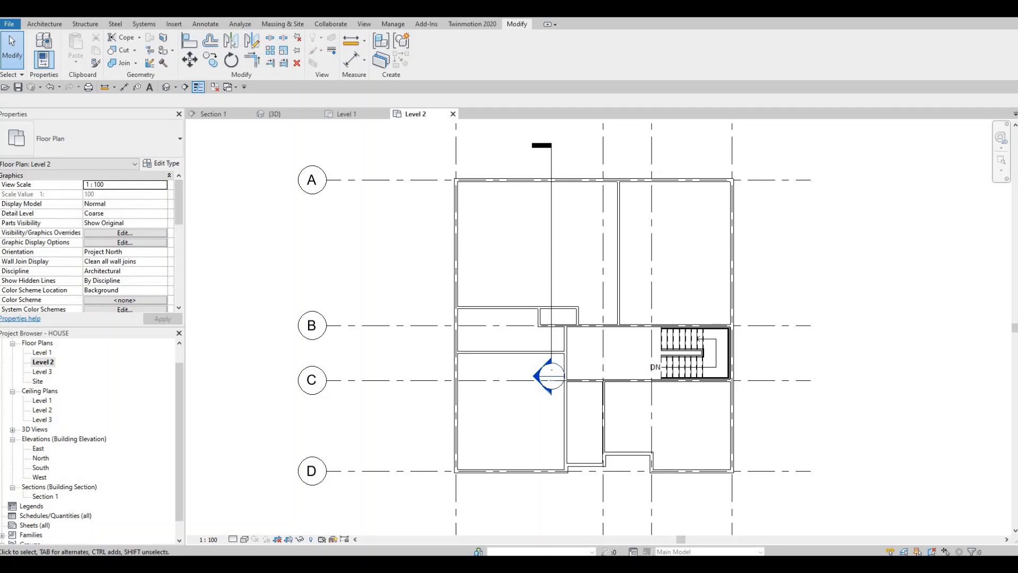
# Draw a horizontal INTERIOR WALL 1 wall from the left exterior wall to the new vertical wall, about 1600 mm below grid line A.
pyautogui.press('Escape')
pyautogui.press('F1')
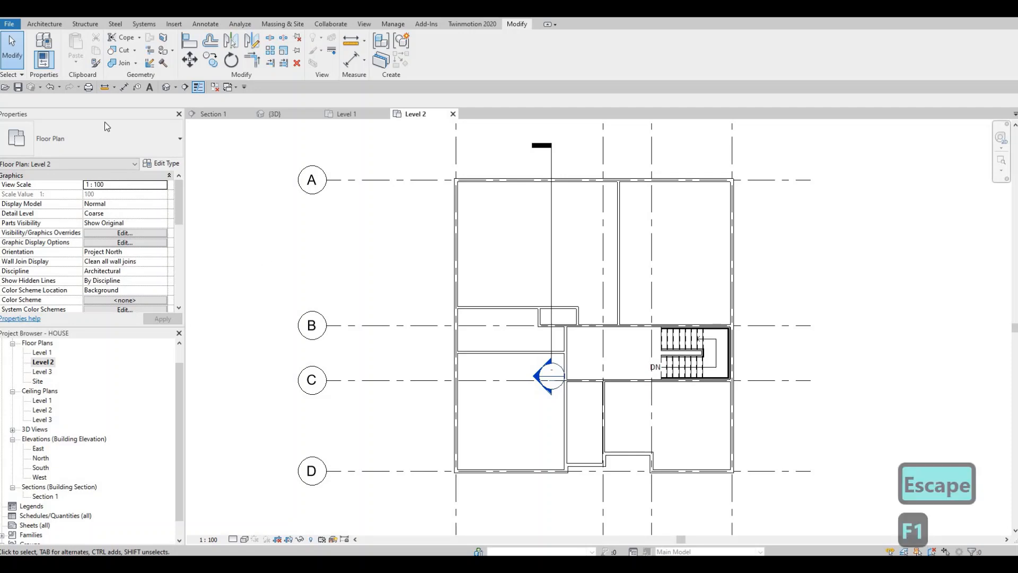
pyautogui.click(618, 231)
pyautogui.press('c')
pyautogui.press('s')
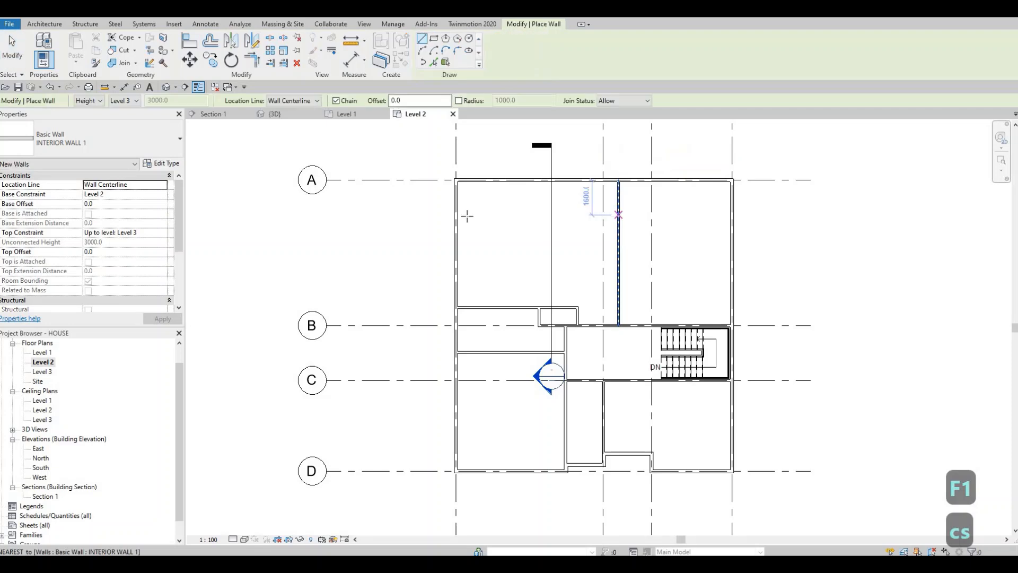
pyautogui.click(457, 213)
pyautogui.click(618, 213)
pyautogui.press('Escape')
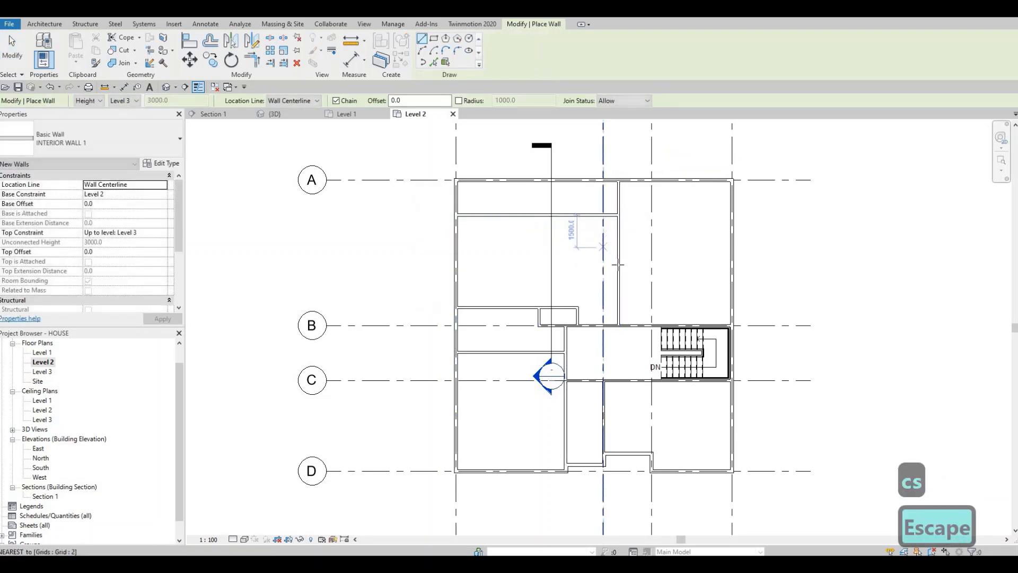
# Draw a second horizontal INTERIOR WALL 1 wall about 7575 mm long from the vertical wall to the left exterior wall, above the small enclosure.
pyautogui.click(618, 264)
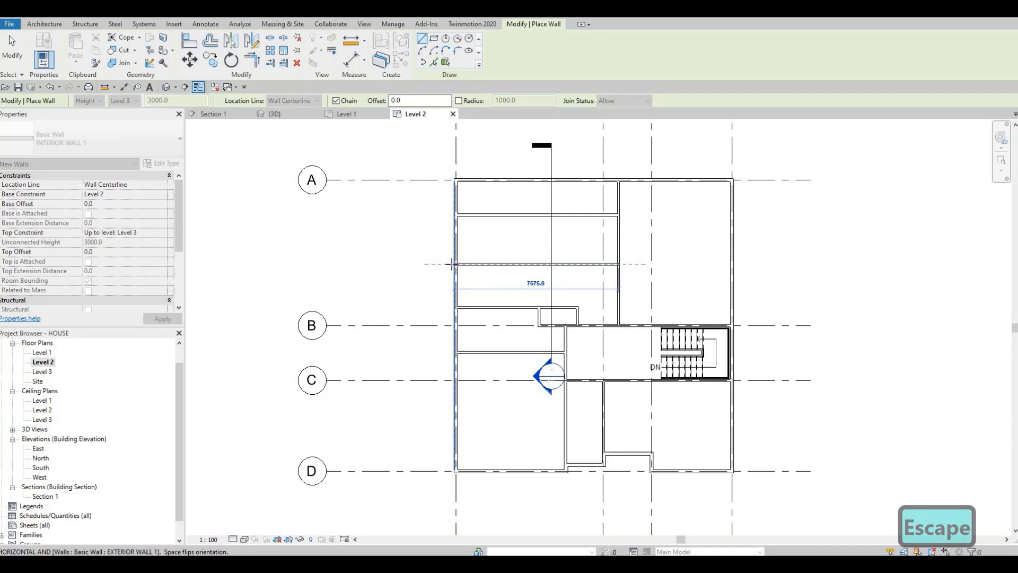
pyautogui.click(452, 263)
pyautogui.press('Escape')
pyautogui.press('Escape')
pyautogui.press('Escape')
# Set the distance between the second horizontal wall and the horizontal wall below it to 3000 mm.
pyautogui.scroll(3, 576, 270)
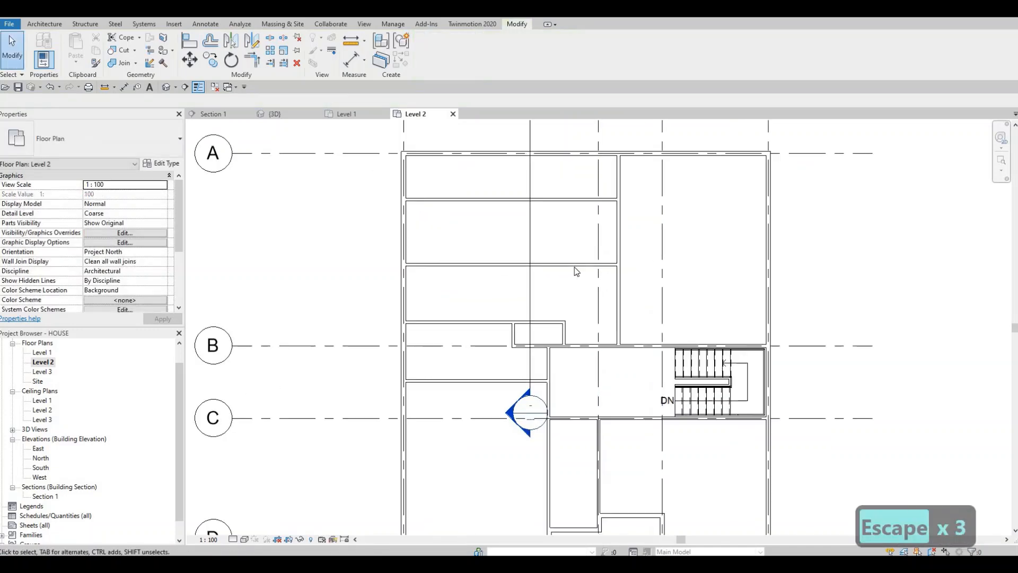
pyautogui.click(576, 265)
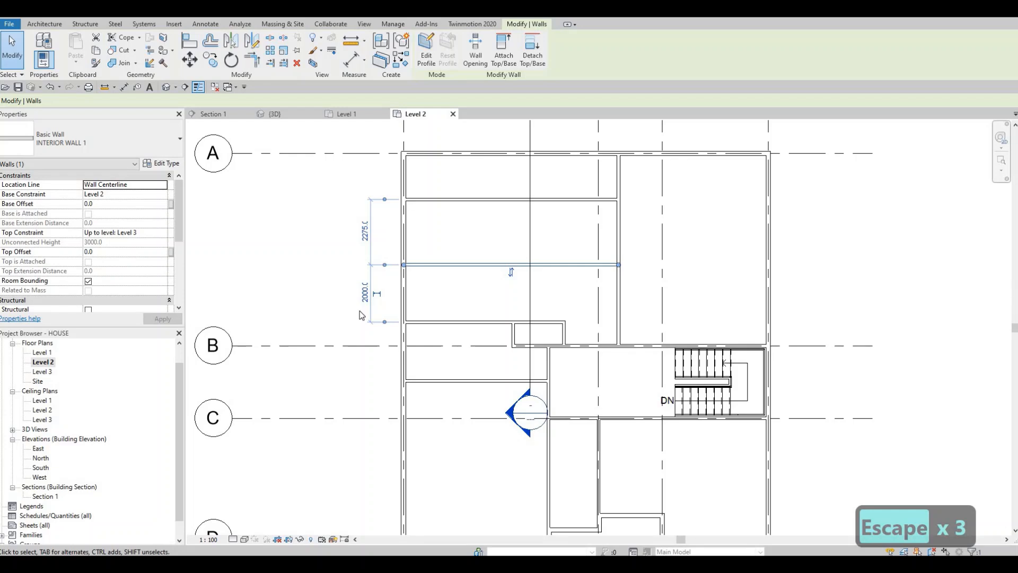
pyautogui.click(366, 295)
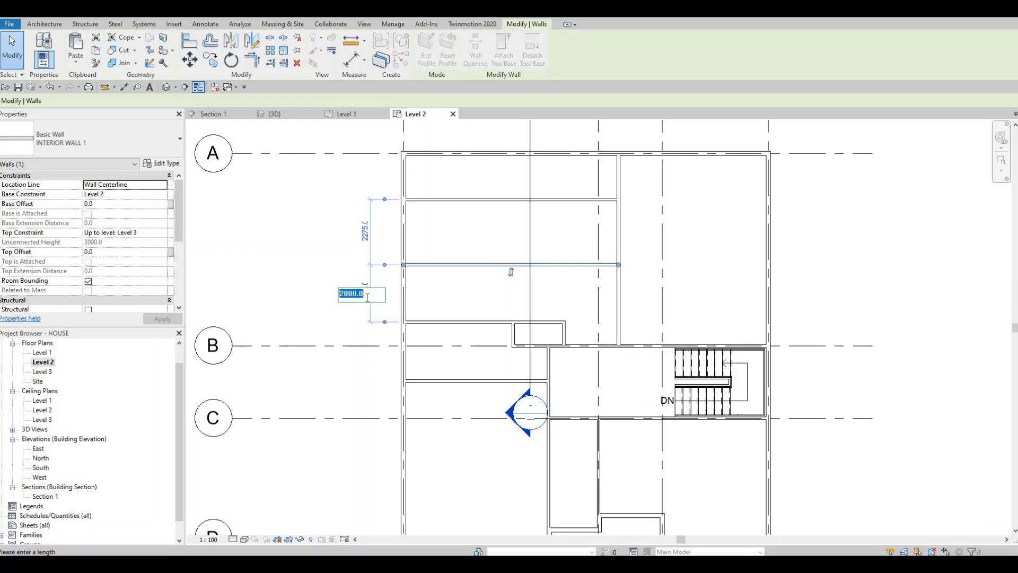
pyautogui.write('300')
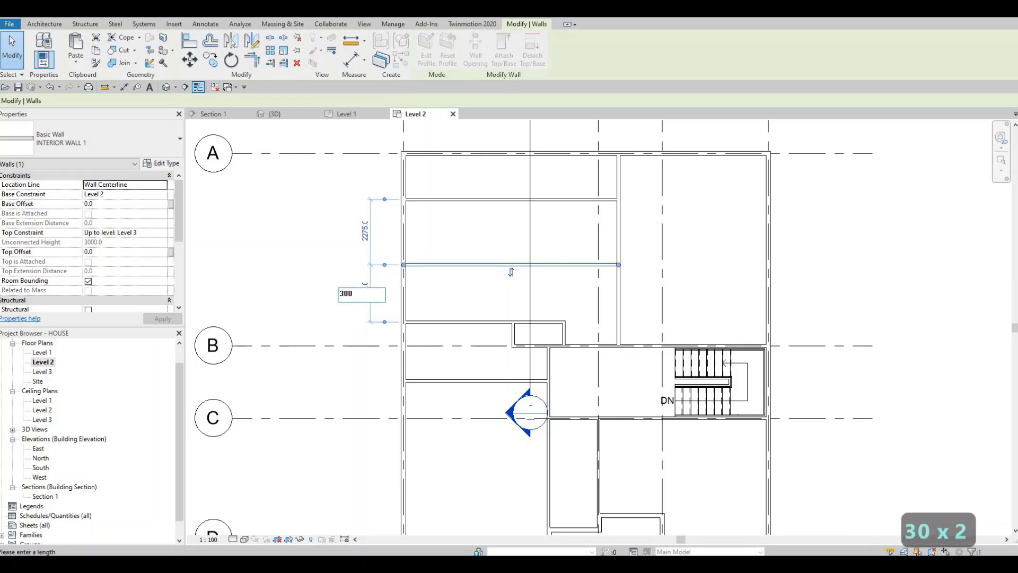
pyautogui.write('0')
pyautogui.press('Return')
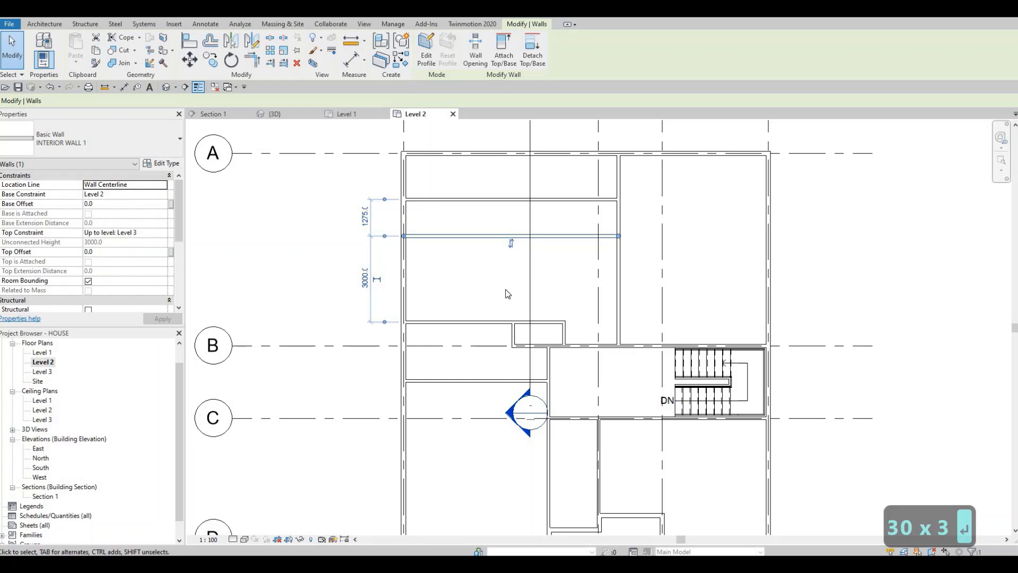
# Try a distance of 1650 mm between the second horizontal wall and the wall above it, and undo the change.
pyautogui.moveTo(526, 283); pyautogui.dragTo(527, 321, button='middle')
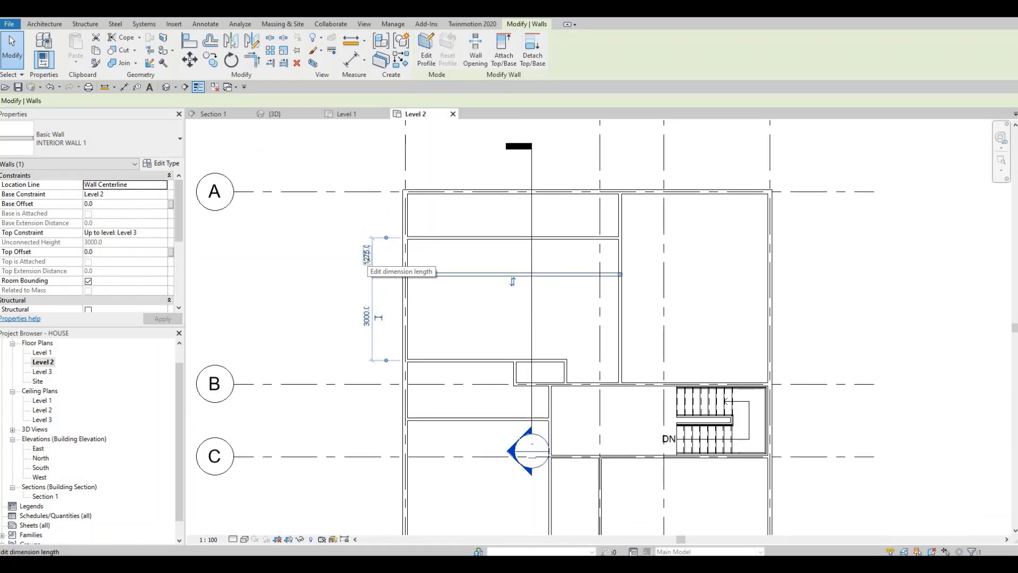
pyautogui.click(367, 255)
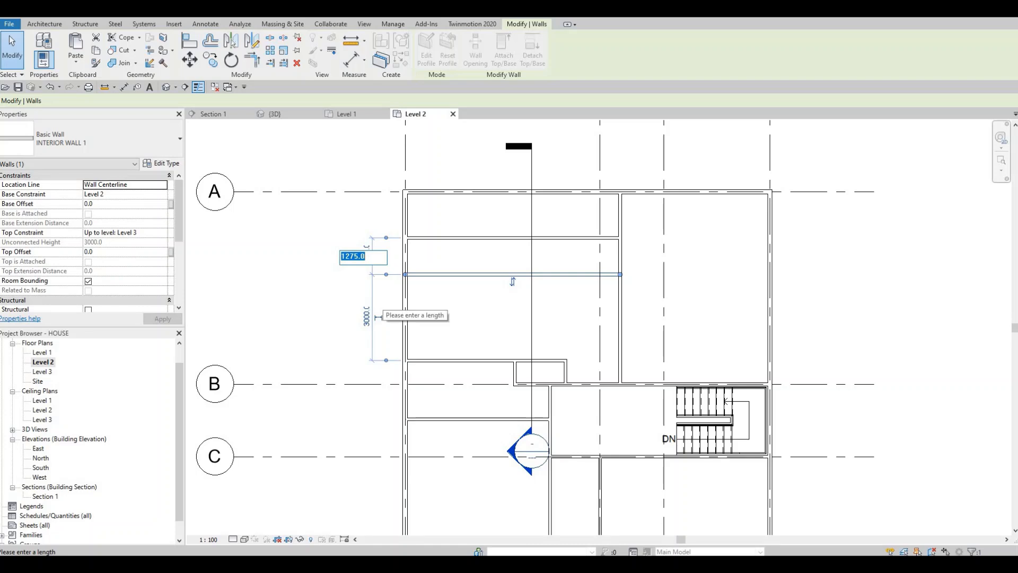
pyautogui.write('1650')
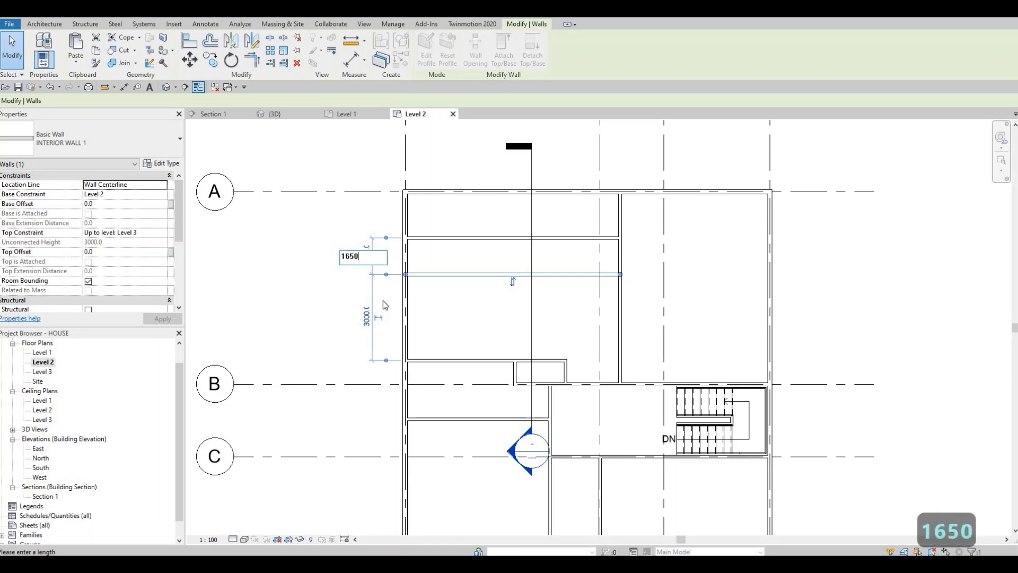
pyautogui.press('Return')
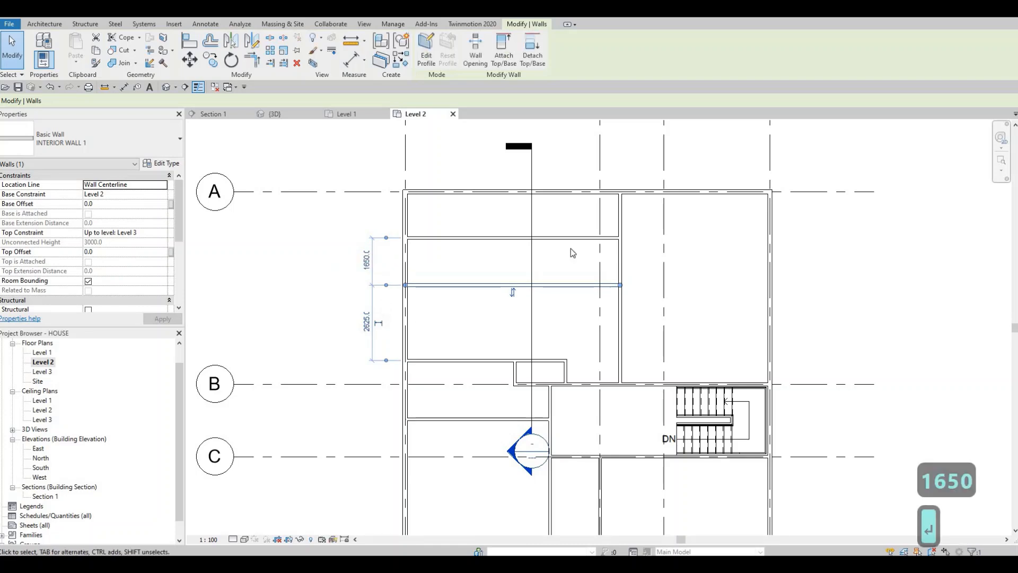
pyautogui.press('Escape')
pyautogui.press('Escape')
pyautogui.hotkey('ctrl', 'z')
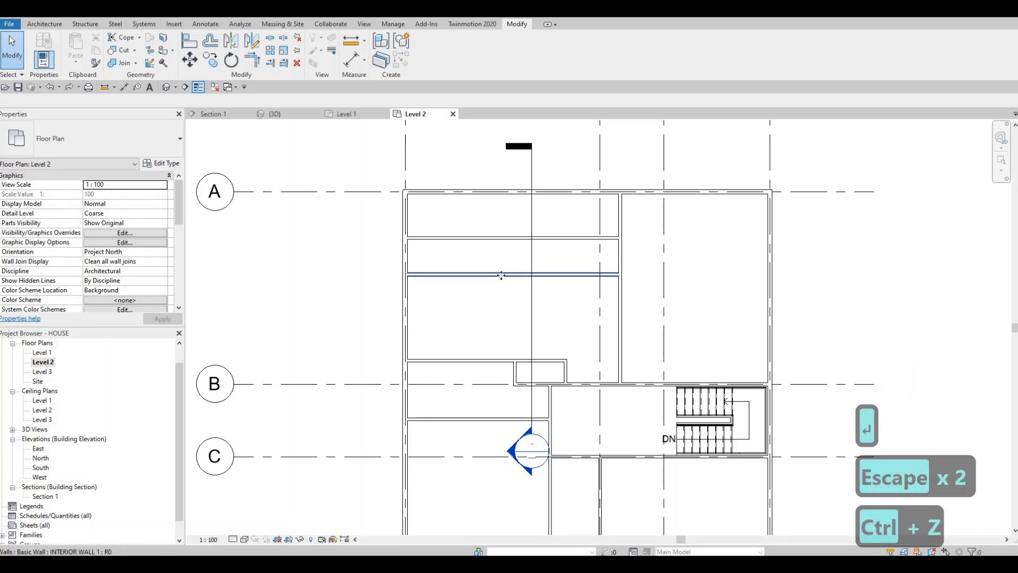
# Set the distance between the second horizontal wall and the horizontal wall below it to 2900 mm.
pyautogui.click(501, 275)
pyautogui.click(366, 316)
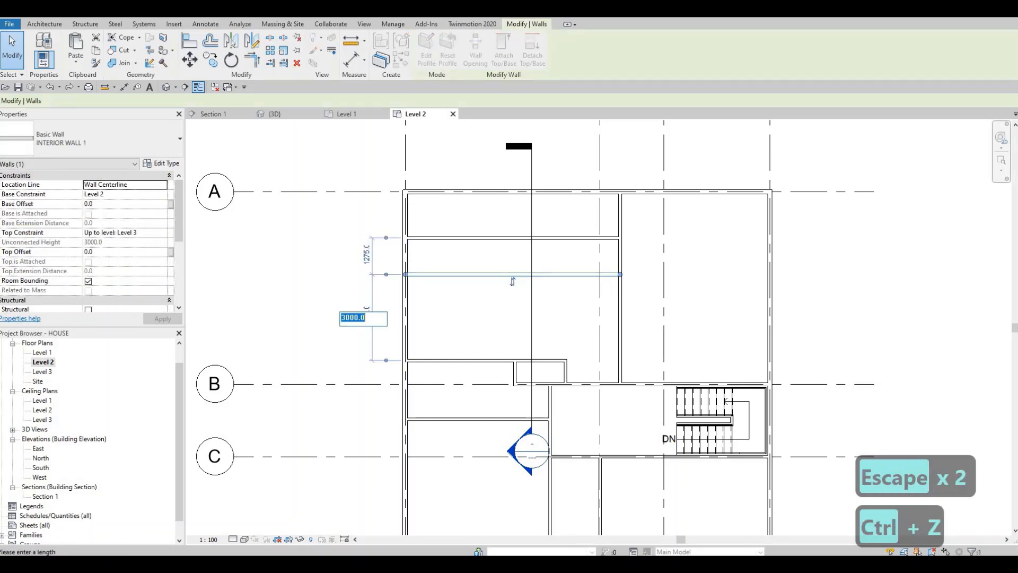
pyautogui.write('2900')
pyautogui.press('Return')
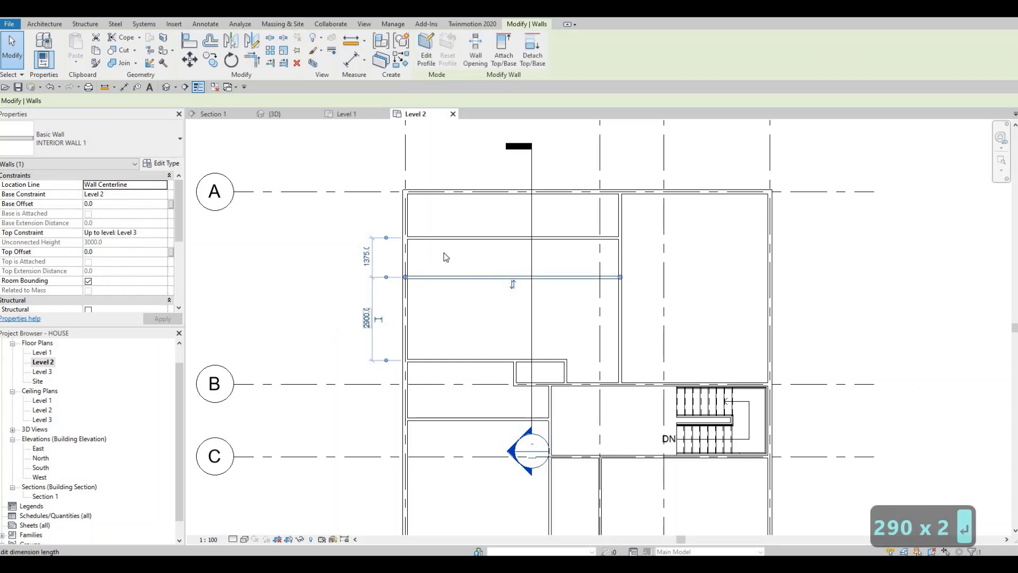
# Move the upper horizontal wall so its distance to the second horizontal wall is 1560 mm.
pyautogui.click(421, 239)
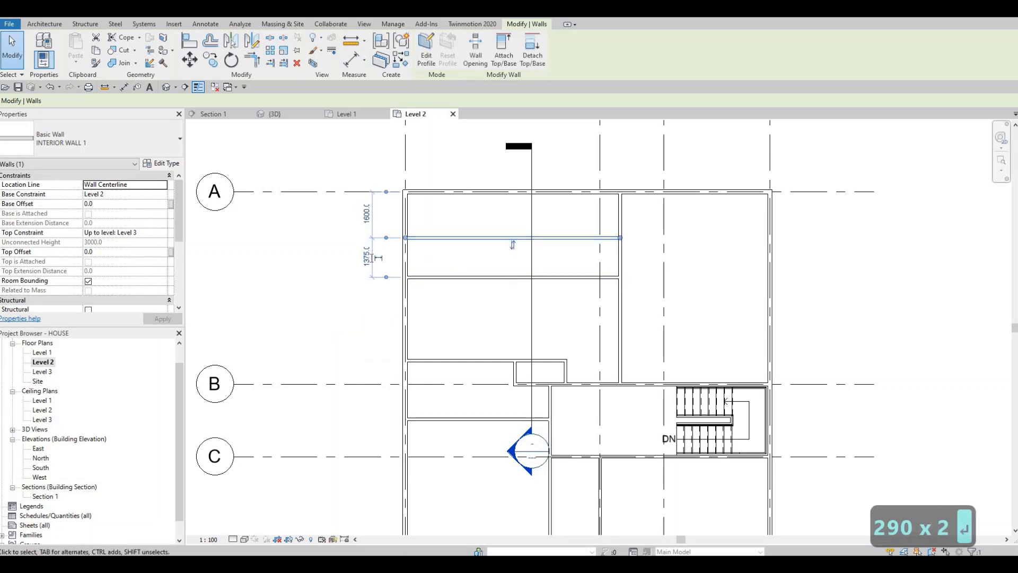
pyautogui.click(368, 257)
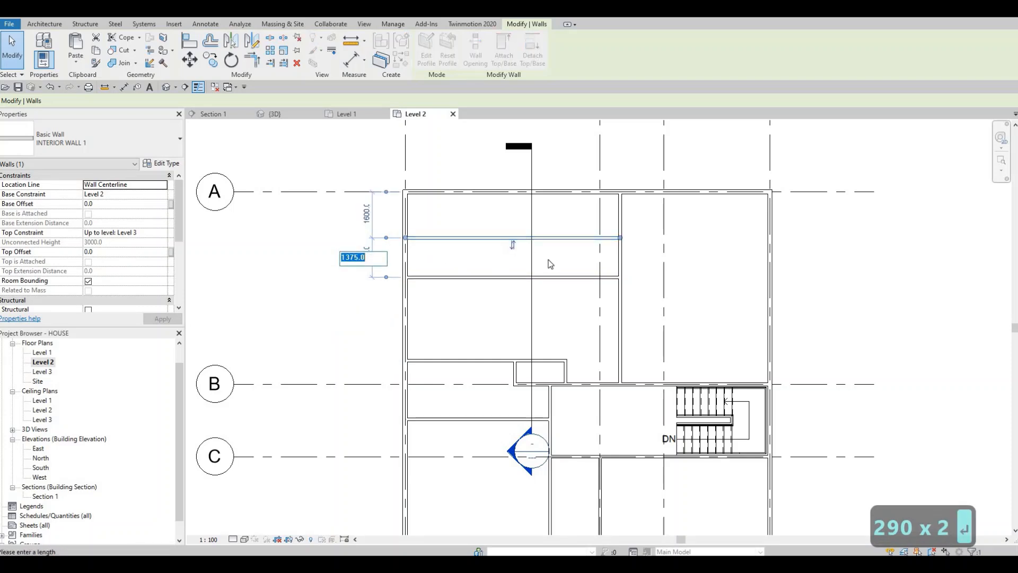
pyautogui.write('1560')
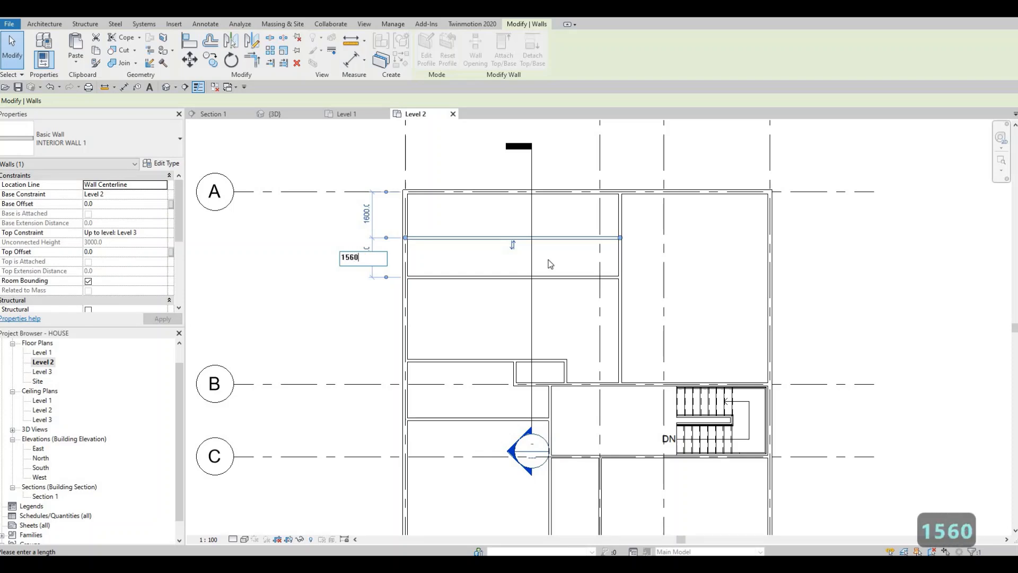
pyautogui.press('Return')
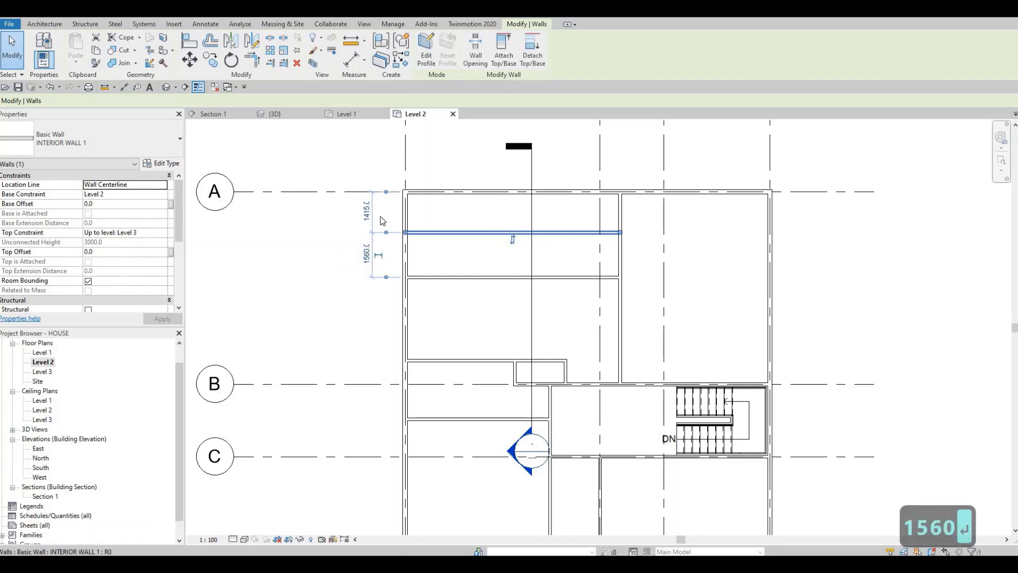
# Reposition the second horizontal wall at a distance of 2700 mm from the horizontal wall below it.
pyautogui.click(369, 229)
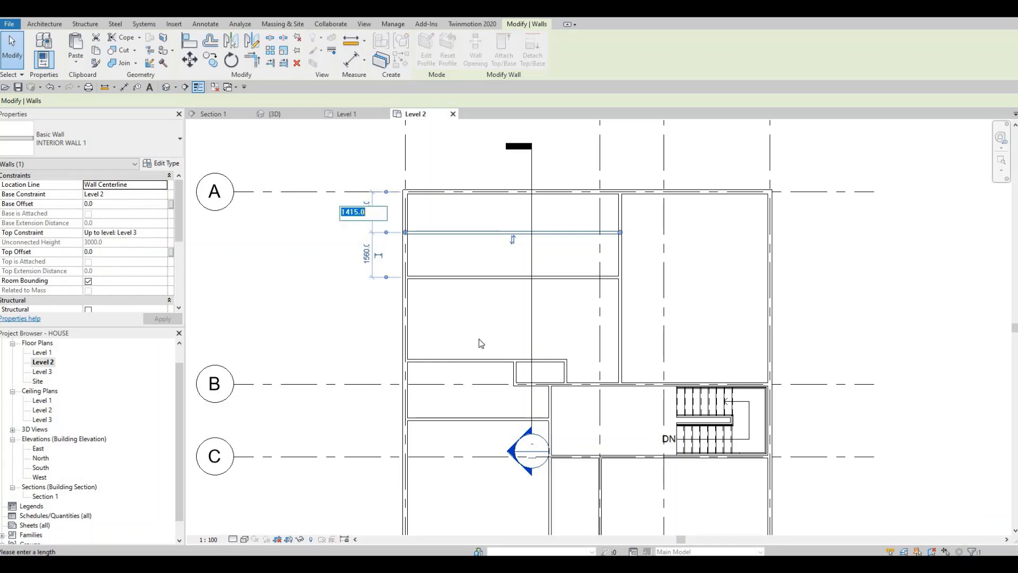
pyautogui.click(485, 278)
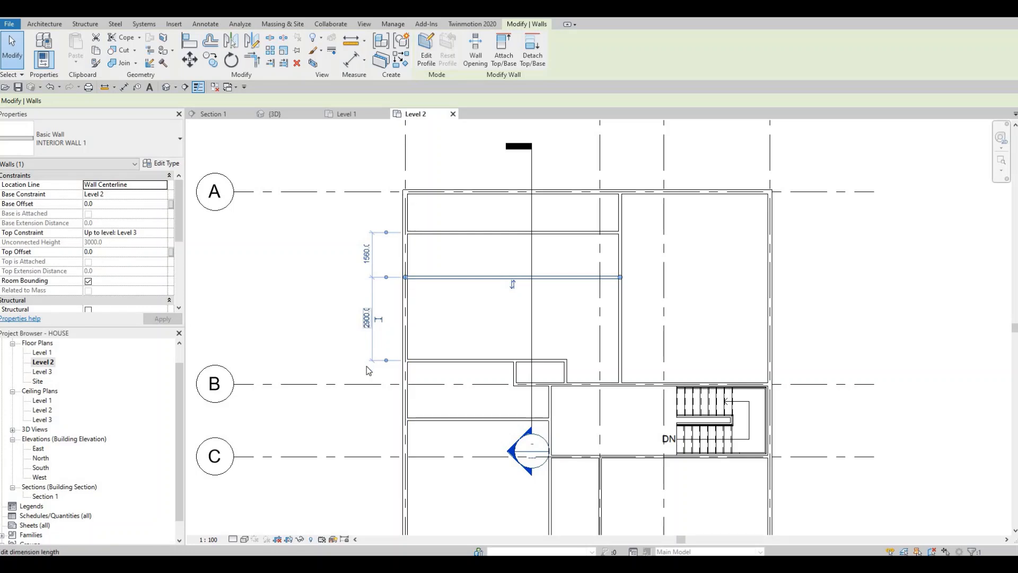
pyautogui.click(366, 318)
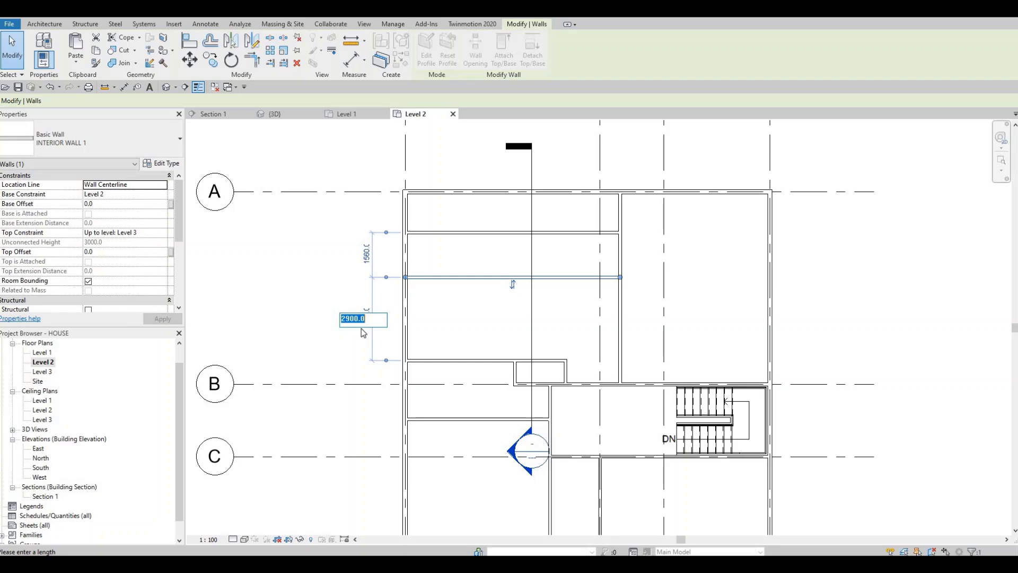
pyautogui.write('2700')
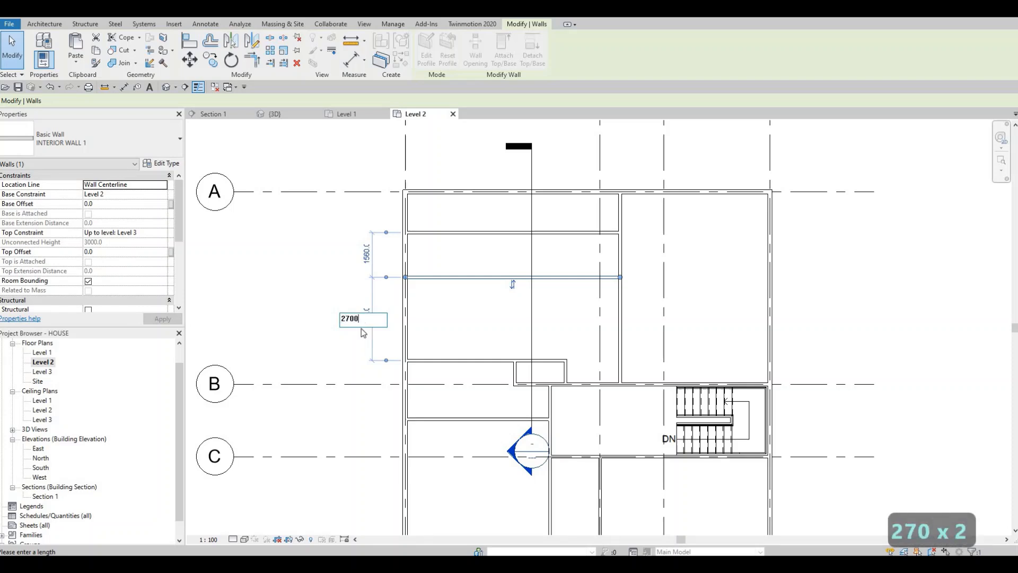
pyautogui.press('Return')
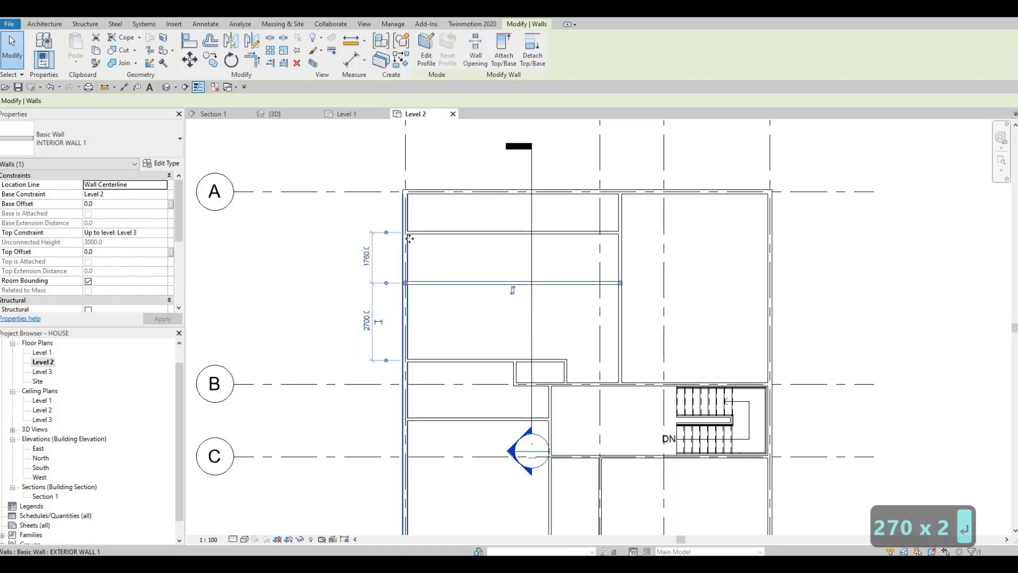
# Set the distance between the upper horizontal wall and the second horizontal wall below it to 1500 mm.
pyautogui.click(413, 233)
pyautogui.click(375, 257)
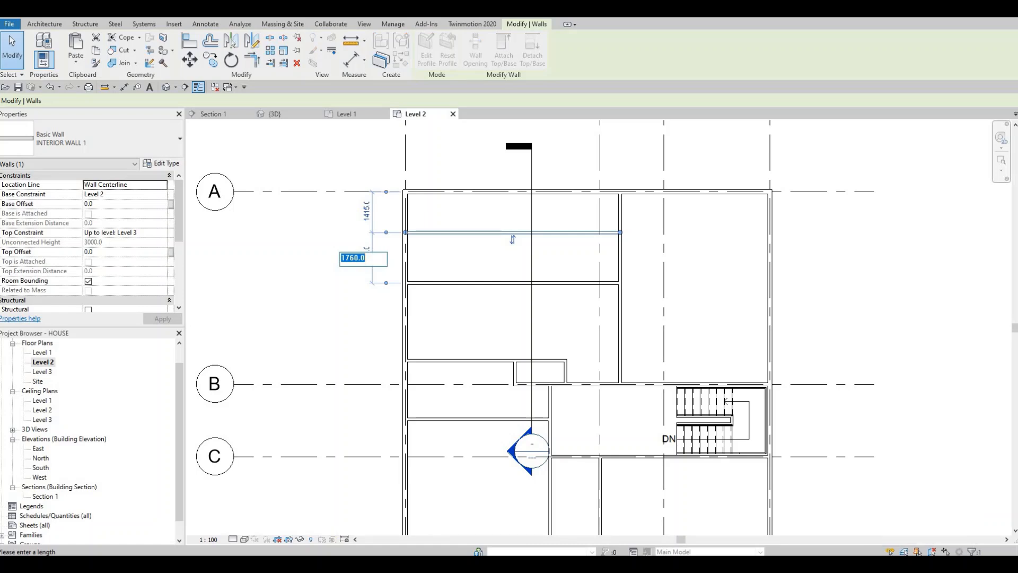
pyautogui.write('15')
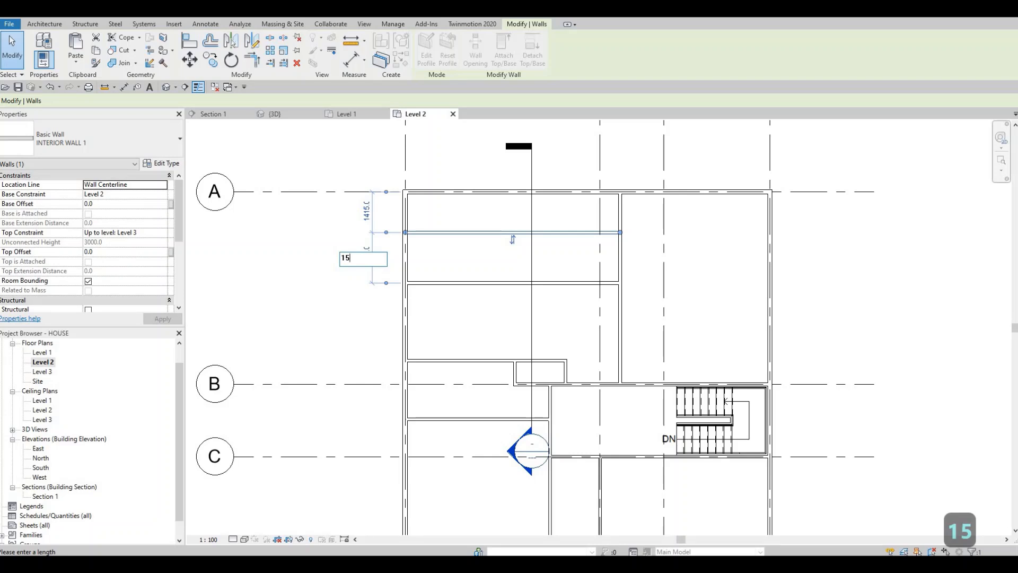
pyautogui.write('00')
pyautogui.press('Return')
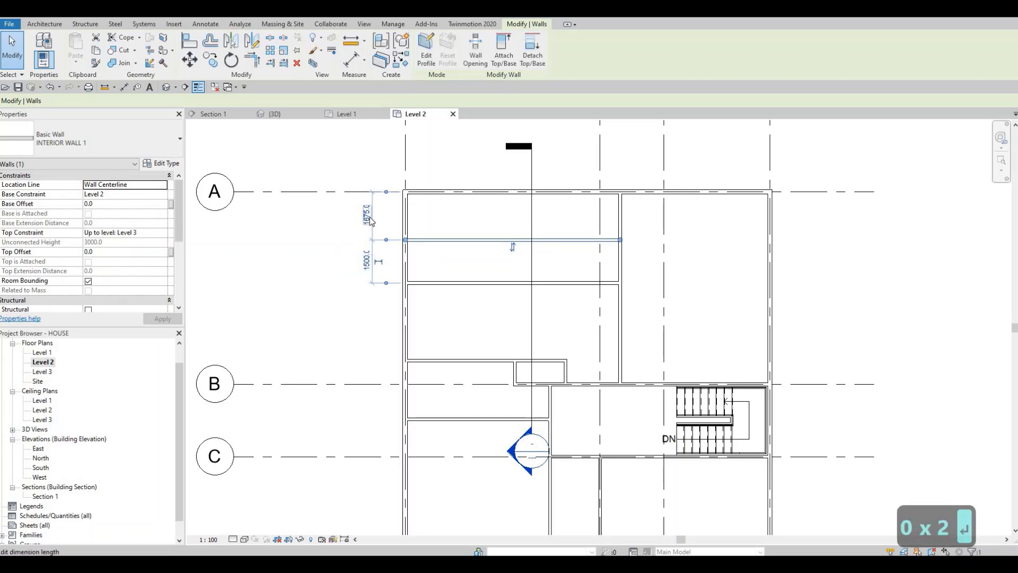
pyautogui.press('Escape')
pyautogui.press('Escape')
# Draw a vertical INTERIOR WALL 1 from the exterior wall on grid A to the upper horizontal wall, about 3030 mm from the left exterior wall.
pyautogui.scroll(-2, 561, 294)
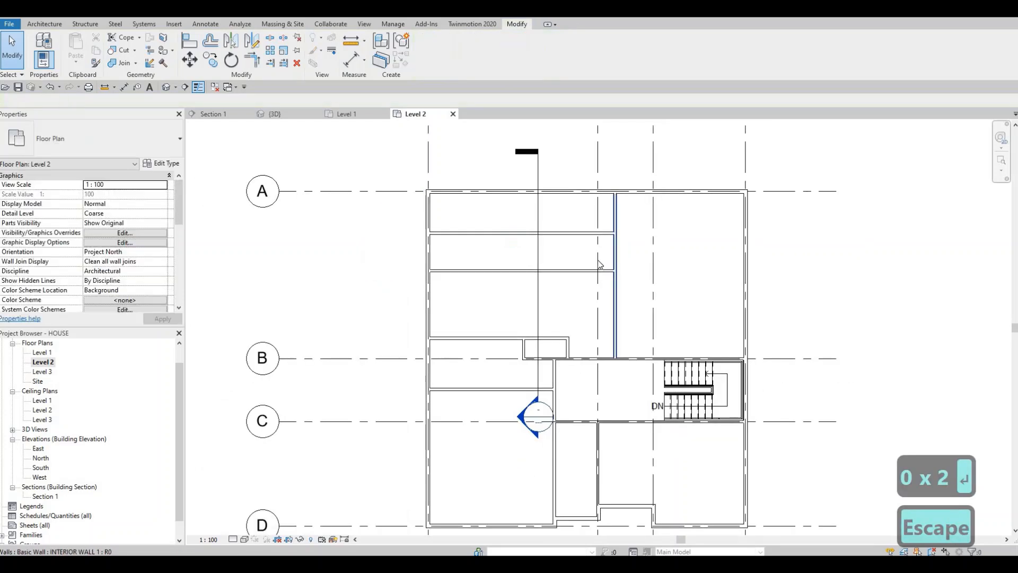
pyautogui.scroll(1, 557, 295)
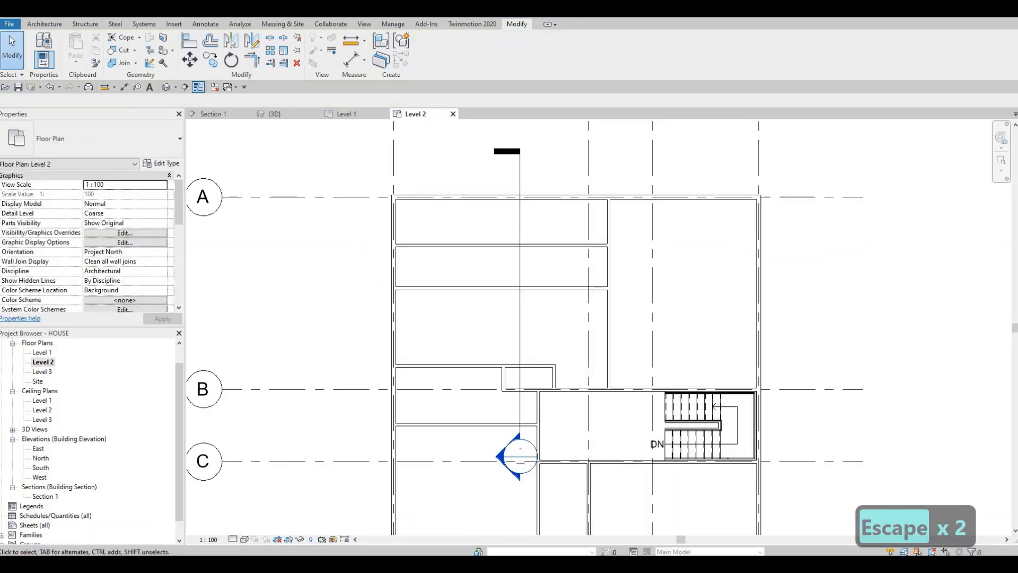
pyautogui.press('F1')
pyautogui.click(562, 245)
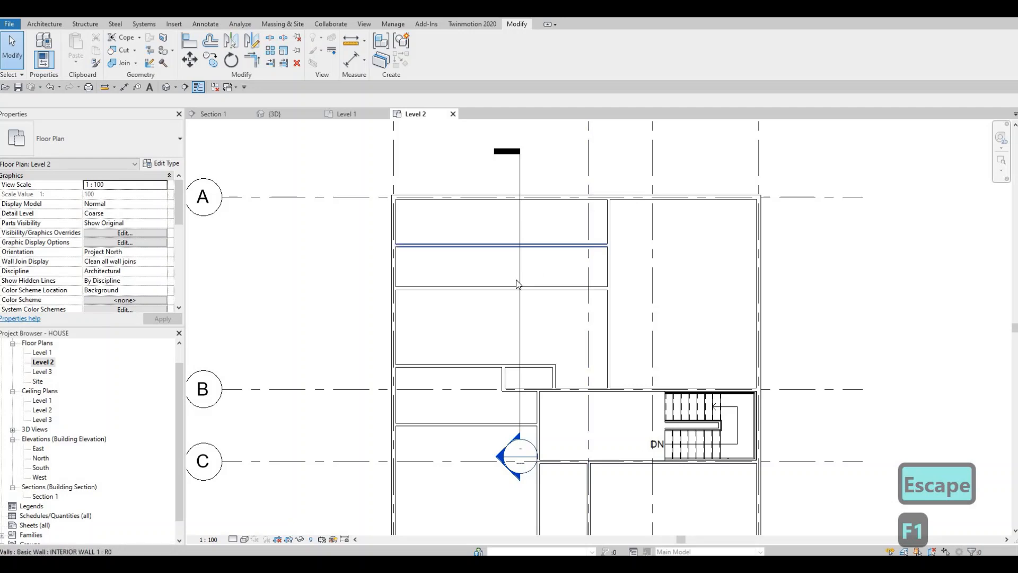
pyautogui.press('c')
pyautogui.press('s')
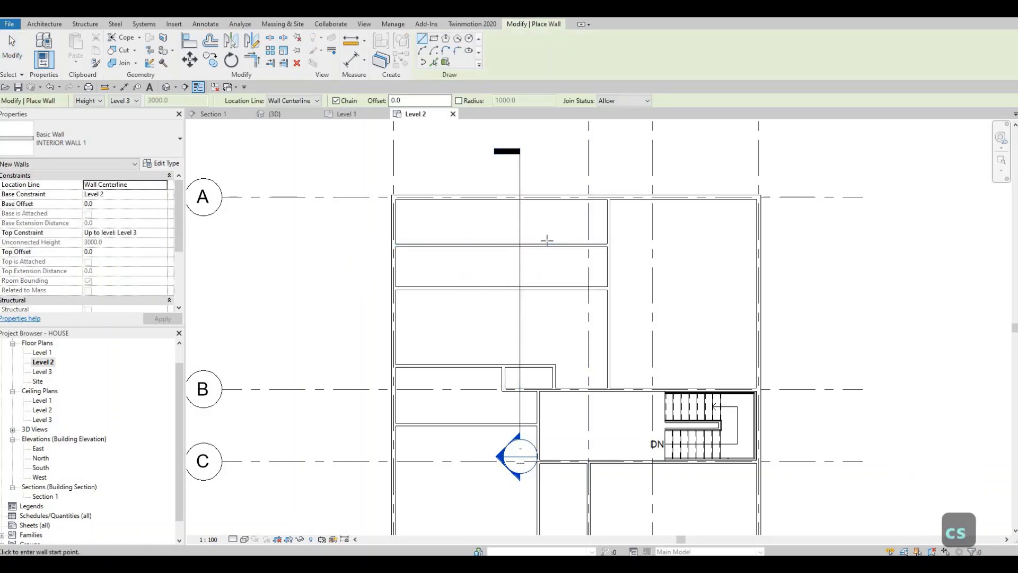
pyautogui.click(480, 197)
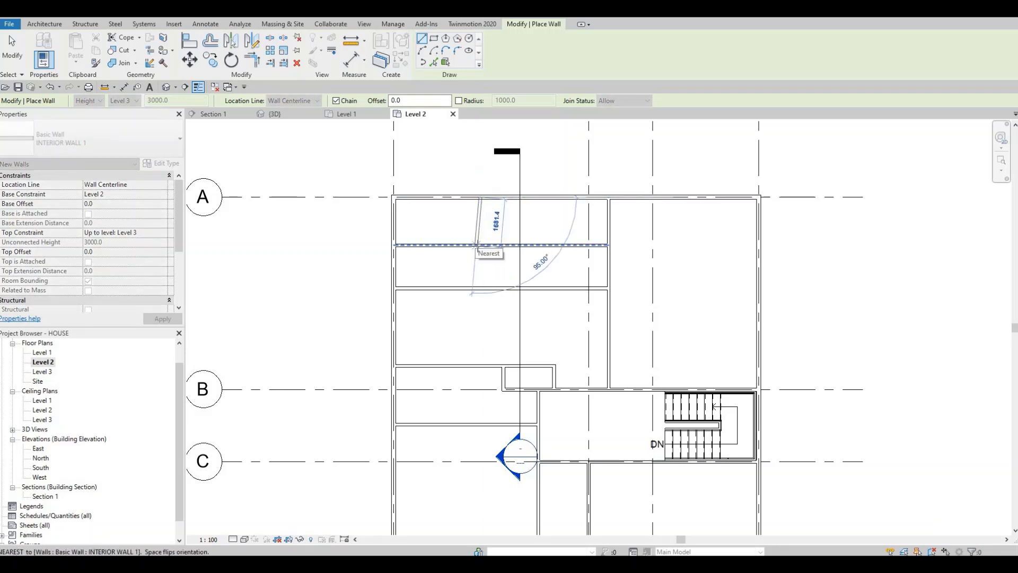
pyautogui.click(477, 245)
pyautogui.press('Escape')
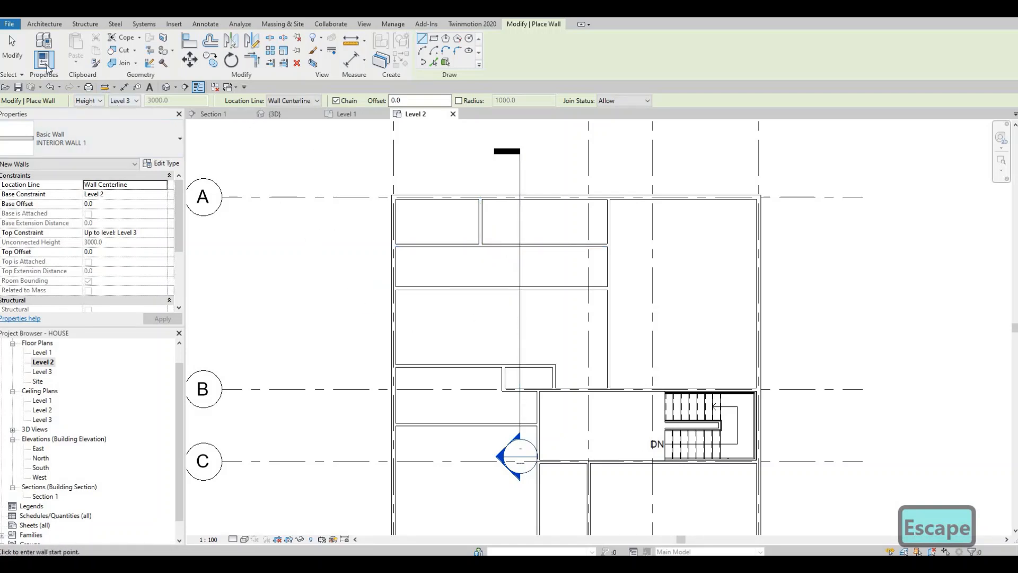
pyautogui.press('Escape')
pyautogui.press('Escape')
# Draw a vertical wall of the same type from the second to the third horizontal wall, about 720 mm right of the upper vertical partition.
pyautogui.click(481, 225)
pyautogui.press('c')
pyautogui.press('s')
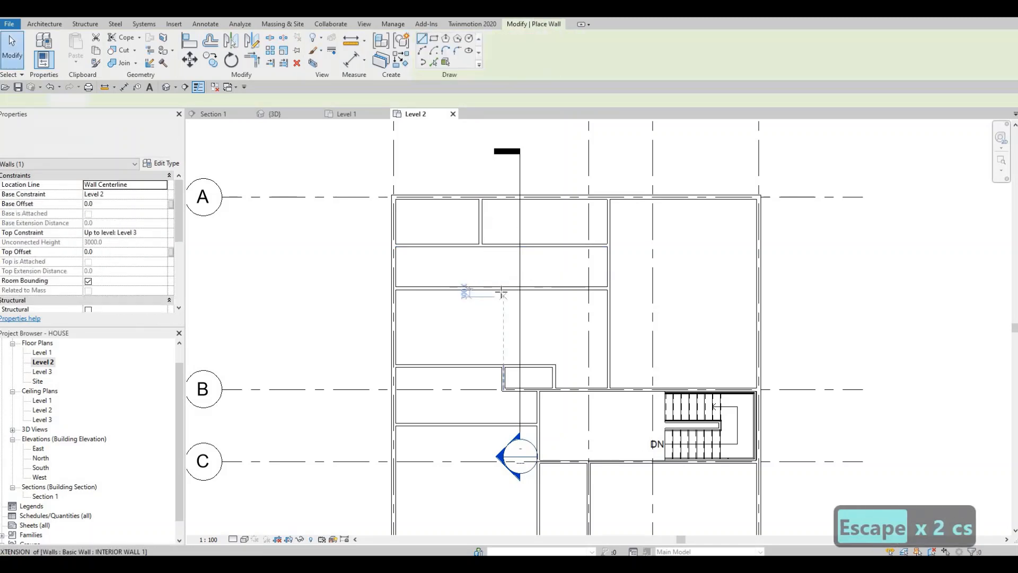
pyautogui.click(501, 290)
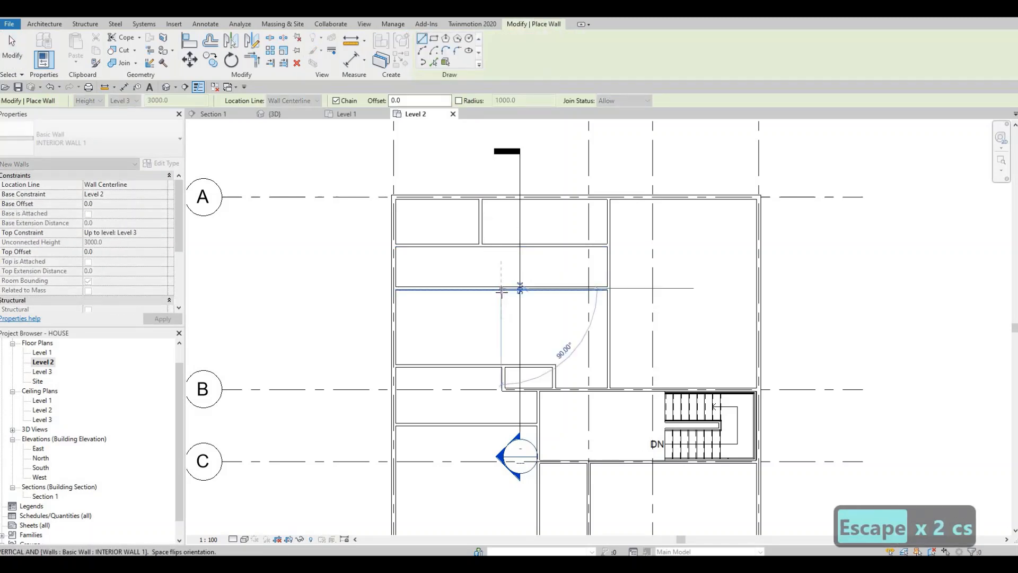
pyautogui.click(501, 364)
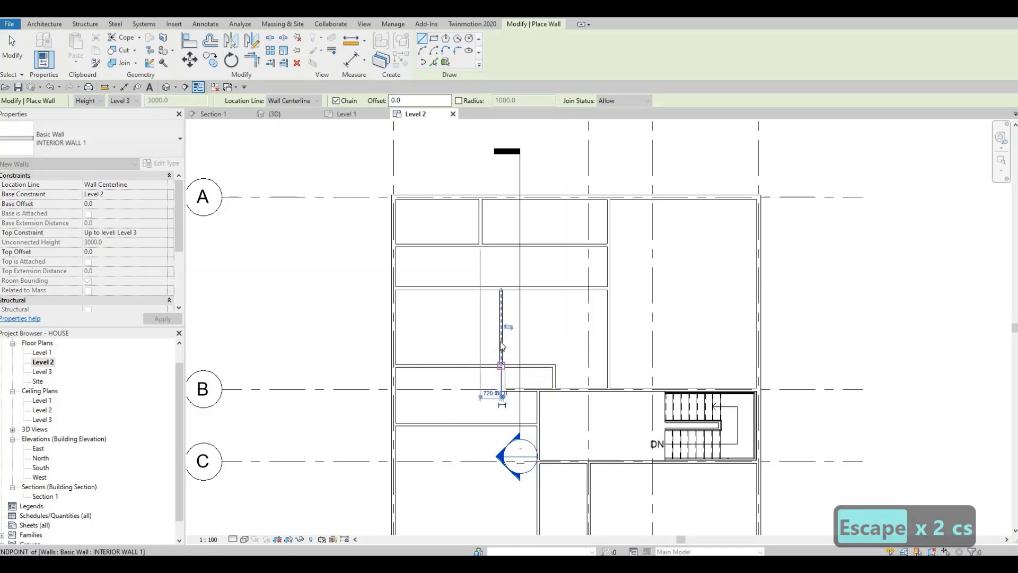
pyautogui.press('Escape')
pyautogui.press('Escape')
# Try to move the upper end of the new vertical wall toward the long vertical wall on its right, and undo the change.
pyautogui.click(501, 340)
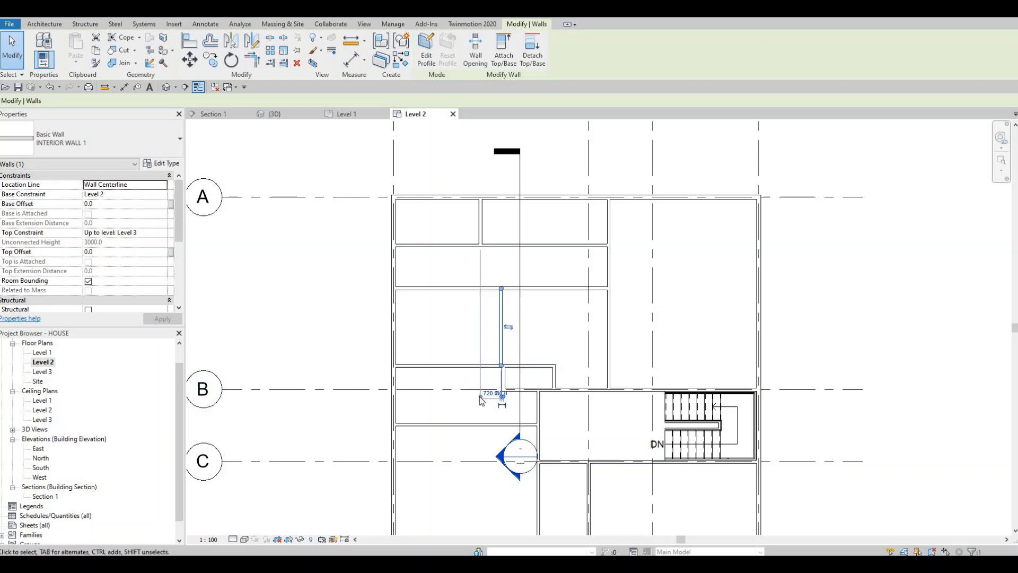
pyautogui.press('Escape')
pyautogui.click(501, 318)
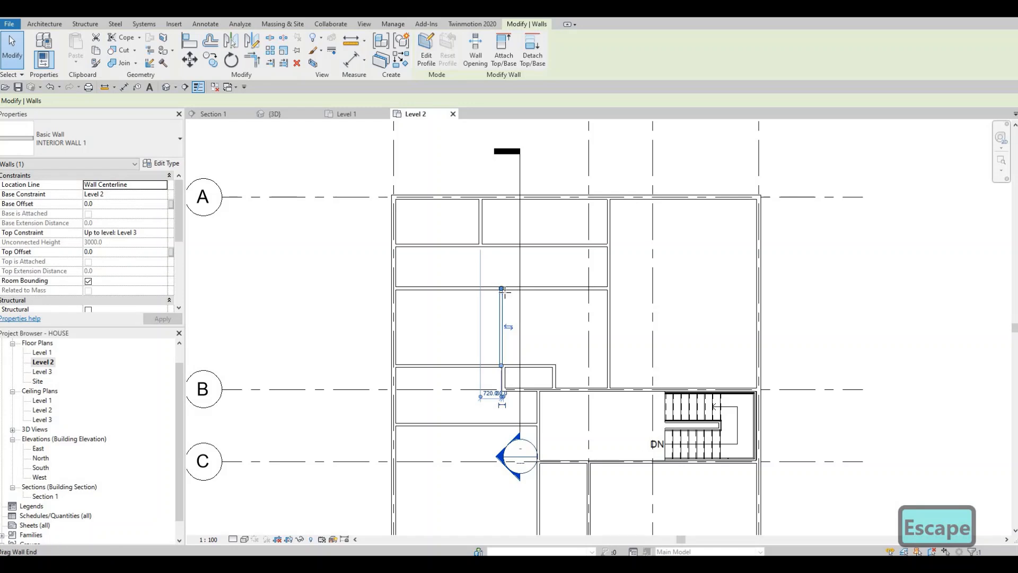
pyautogui.moveTo(502, 290); pyautogui.dragTo(608, 296)
pyautogui.hotkey('ctrl', 'z')
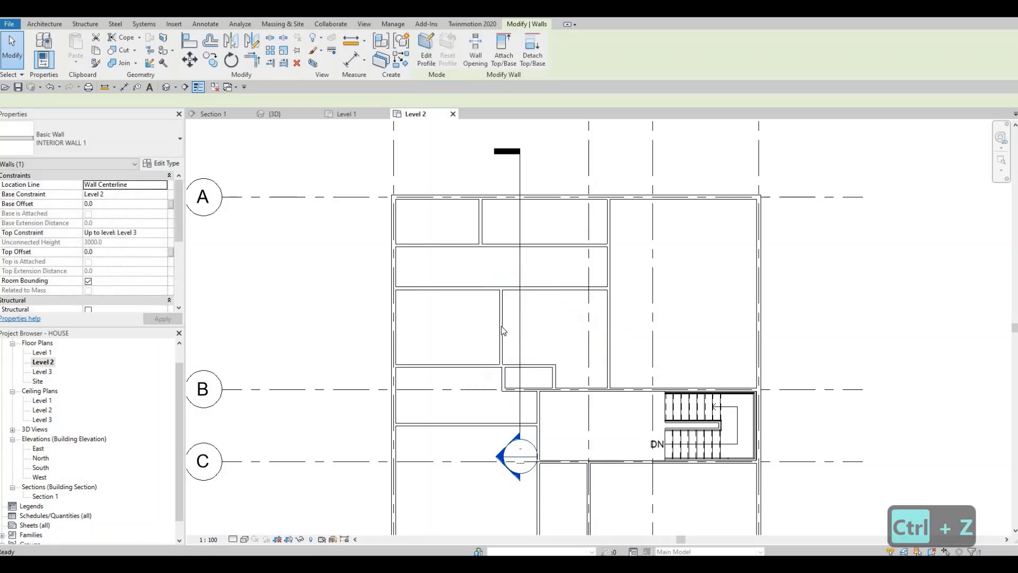
pyautogui.scroll(2, 503, 331)
pyautogui.press('Escape')
# Nudge the vertical wall below the second horizontal wall three increments to the left.
pyautogui.click(494, 365)
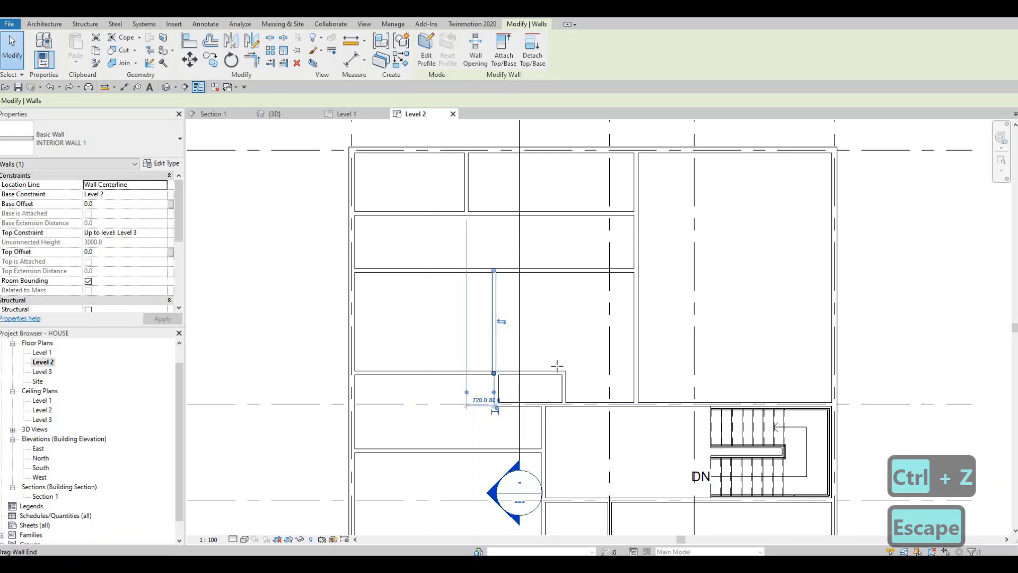
pyautogui.moveTo(556, 365); pyautogui.dragTo(494, 370)
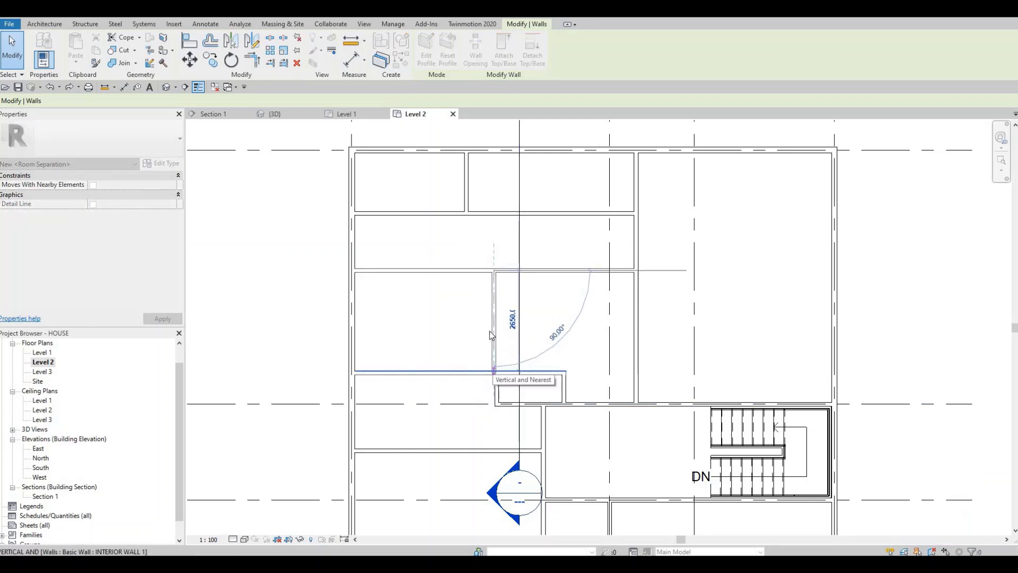
pyautogui.press('Escape')
pyautogui.click(489, 332)
pyautogui.press('Left')
pyautogui.press('Left')
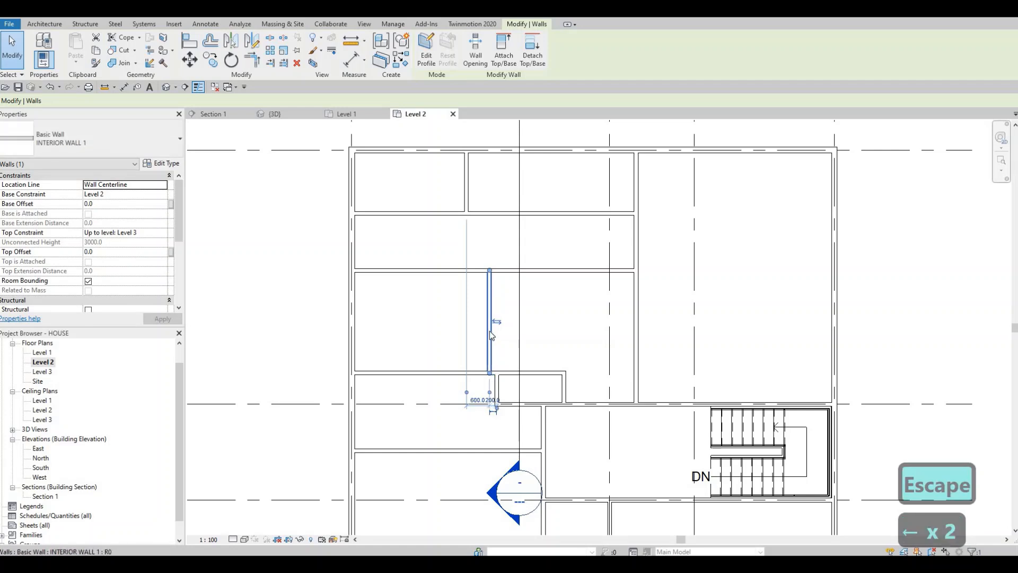
pyautogui.press('Left')
pyautogui.press('Escape')
pyautogui.press('Escape')
# Set the distance between the lower vertical partition and the long vertical wall on its right to 3400 mm.
pyautogui.click(488, 361)
pyautogui.scroll(2, 479, 411)
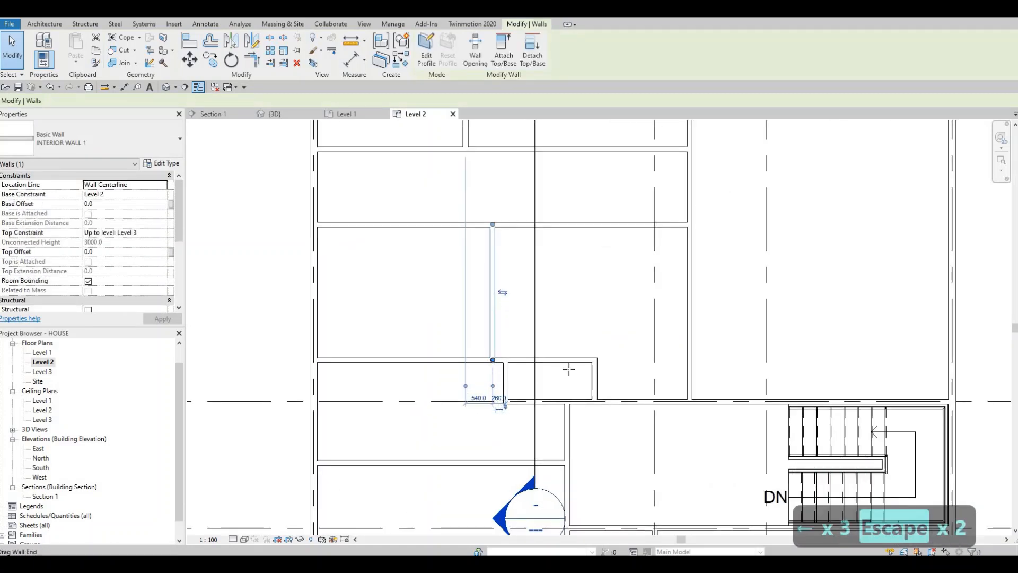
pyautogui.moveTo(569, 369); pyautogui.dragTo(493, 388)
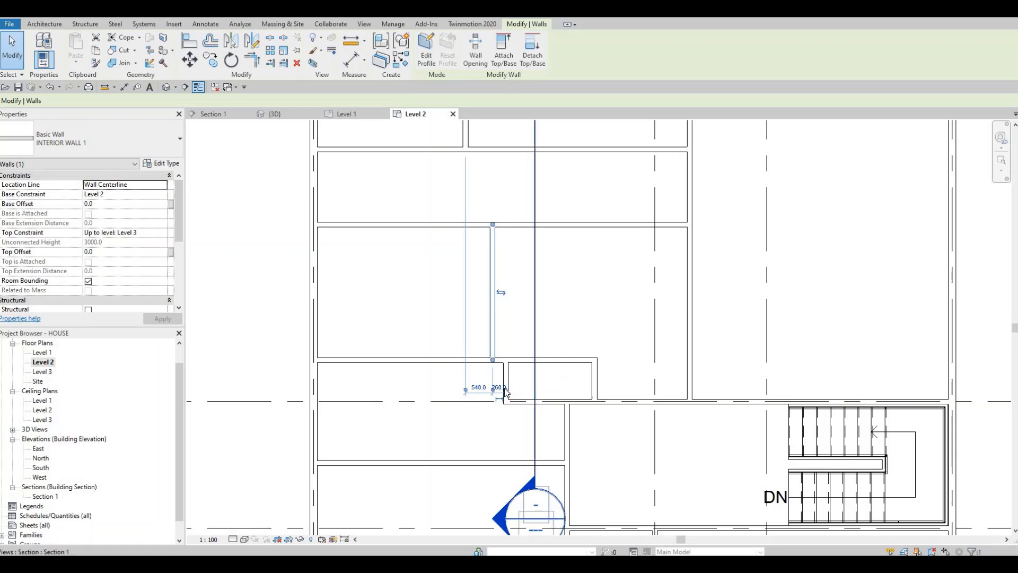
pyautogui.moveTo(505, 391); pyautogui.dragTo(689, 387)
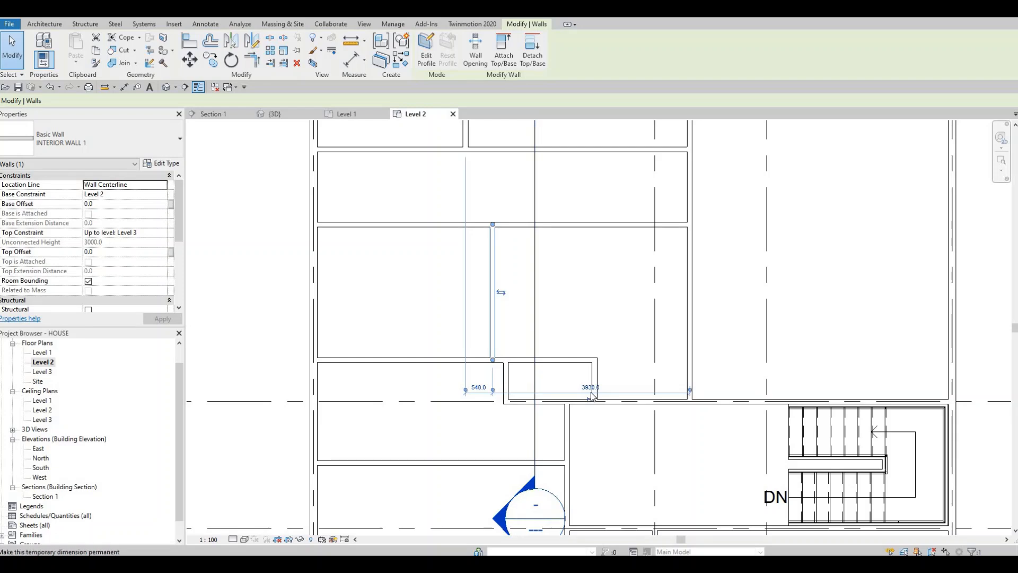
pyautogui.click(591, 393)
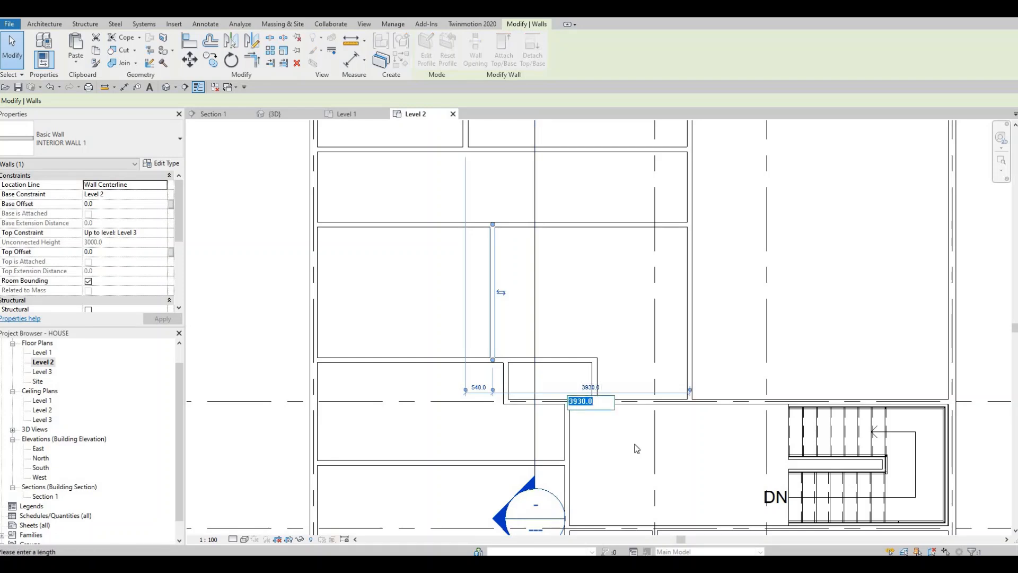
pyautogui.write('34')
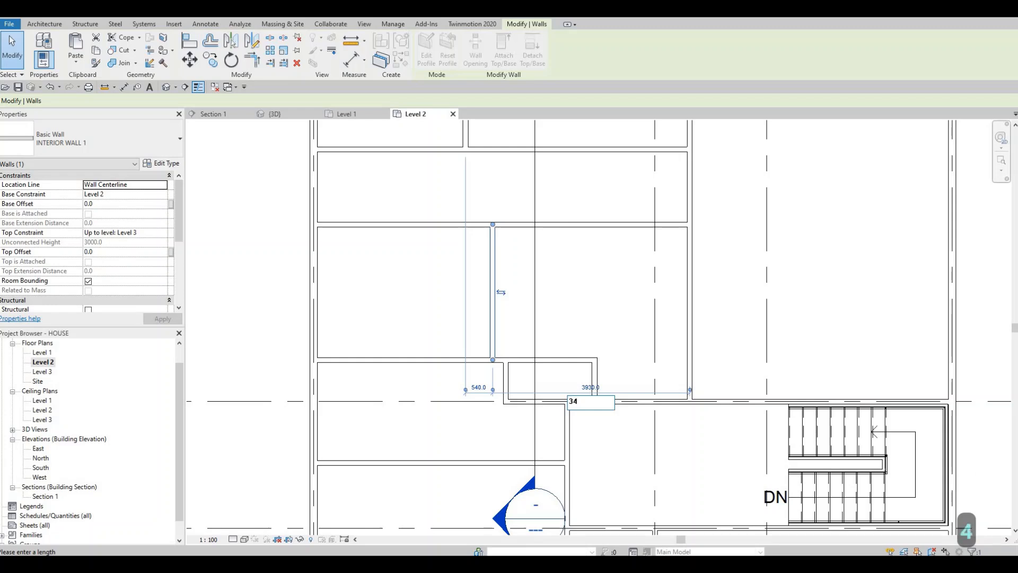
pyautogui.write('00')
pyautogui.press('Return')
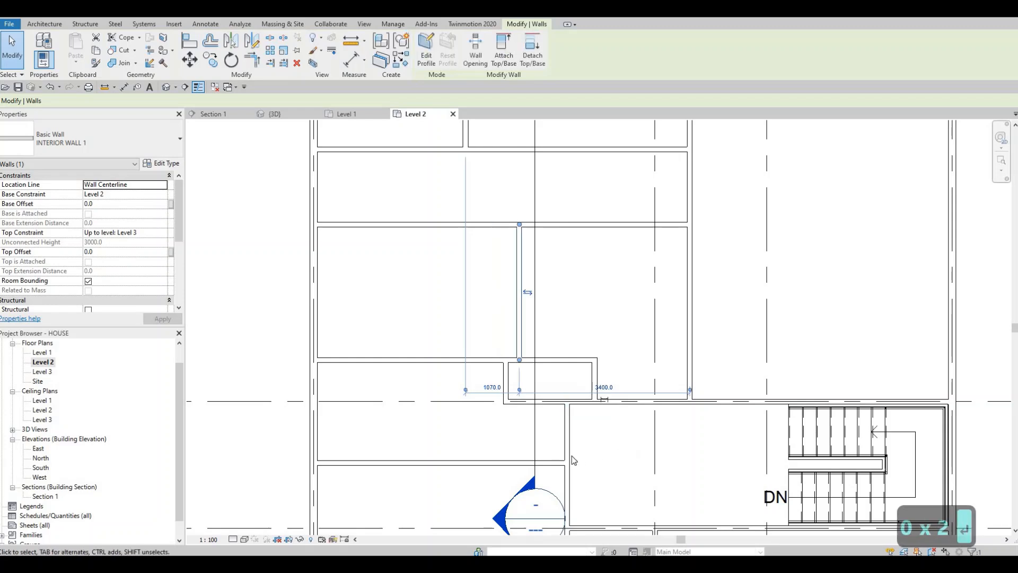
pyautogui.press('Escape')
pyautogui.press('Escape')
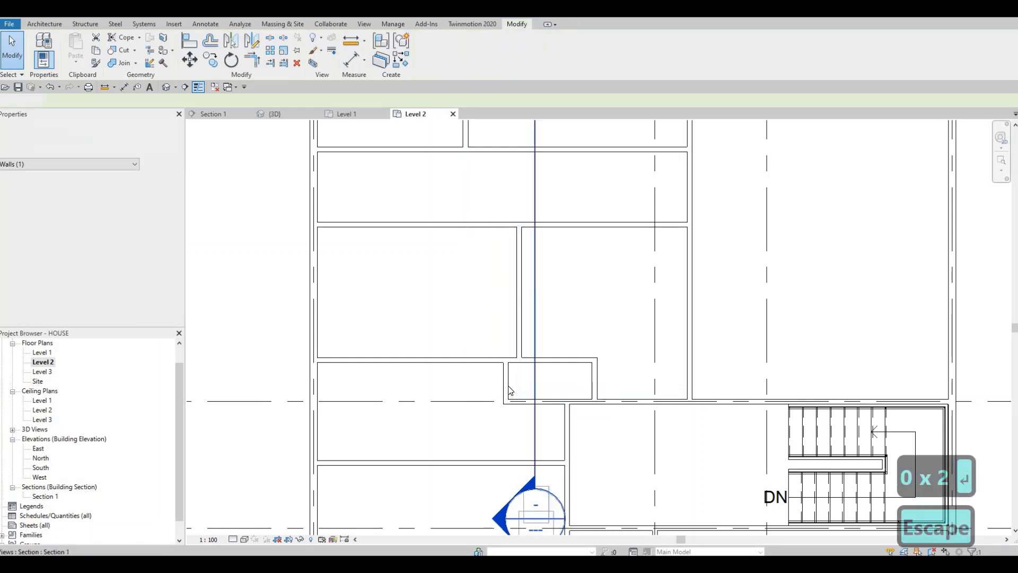
# Extend the lower vertical partition upward across the second horizontal wall to the upper horizontal wall.
pyautogui.moveTo(517, 308); pyautogui.dragTo(499, 384, button='middle')
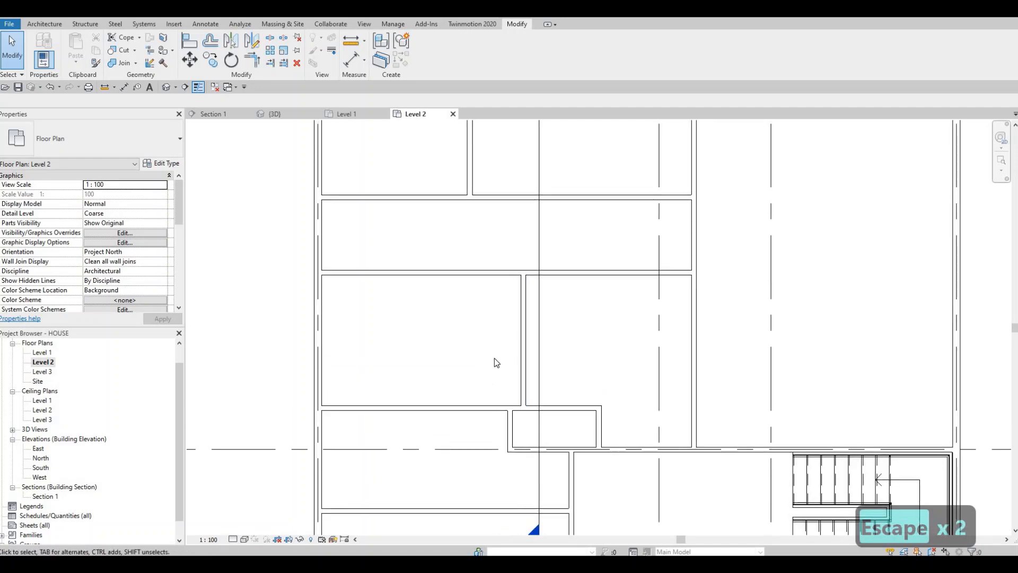
pyautogui.scroll(1, 526, 306)
pyautogui.moveTo(528, 307); pyautogui.dragTo(518, 328, button='middle')
pyautogui.scroll(-1, 525, 324)
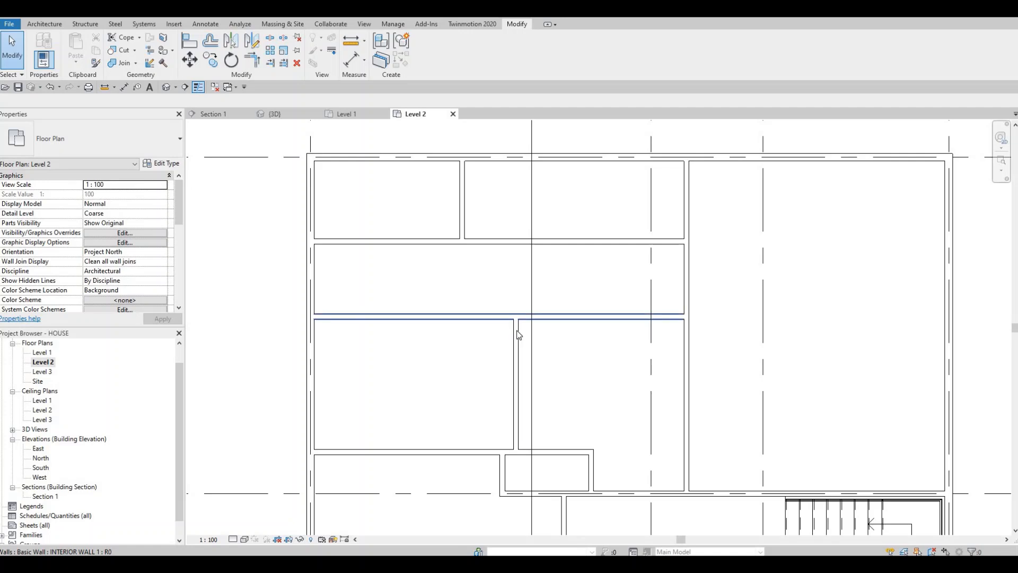
pyautogui.click(519, 323)
pyautogui.moveTo(524, 264); pyautogui.dragTo(518, 243)
pyautogui.press('Escape')
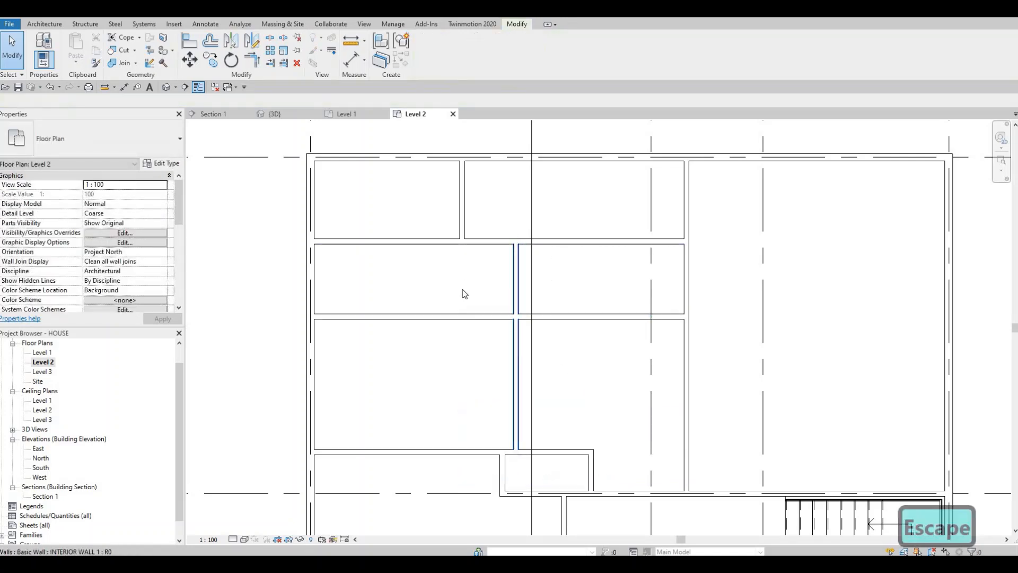
# Set the distance between the vertical partition in the top strip and the long vertical wall on its right to 4600 mm.
pyautogui.moveTo(473, 277)
pyautogui.mouseDown(button='middle')
pyautogui.moveTo(477, 286)
pyautogui.moveTo(469, 271)
pyautogui.mouseUp(button='middle')
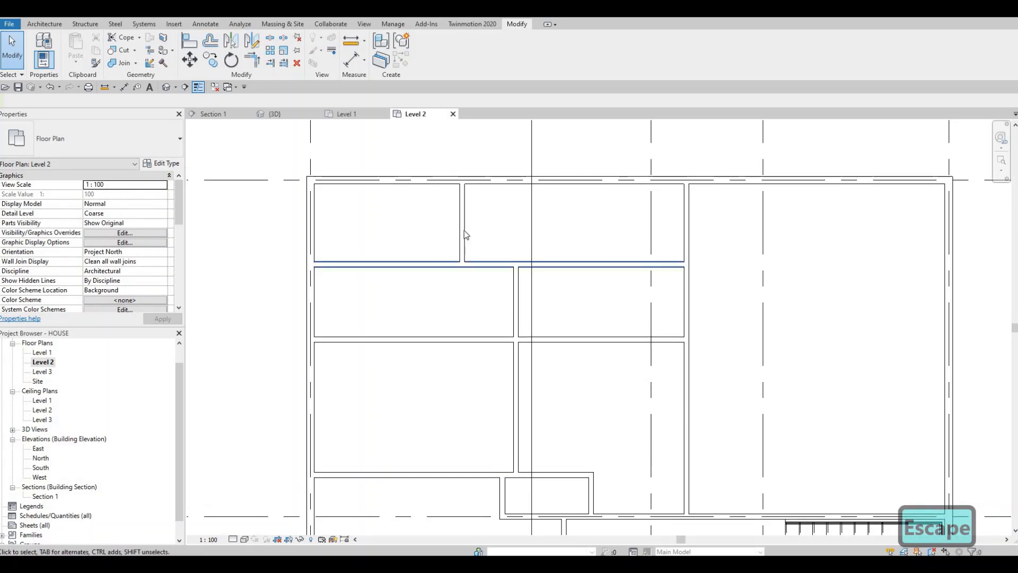
pyautogui.click(463, 230)
pyautogui.moveTo(516, 293); pyautogui.dragTo(684, 210)
pyautogui.moveTo(579, 300); pyautogui.dragTo(577, 300)
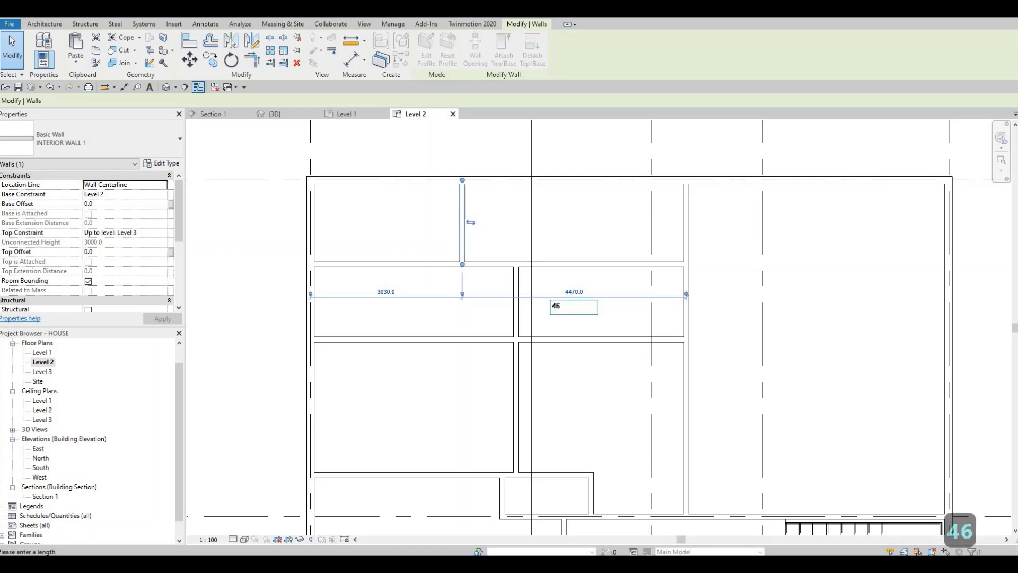
pyautogui.write('4600')
pyautogui.press('Return')
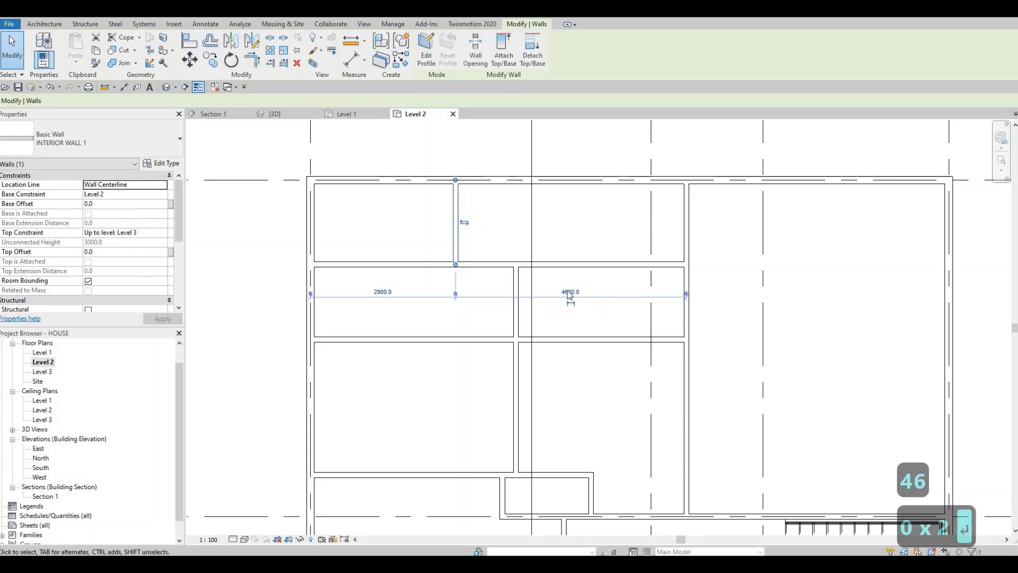
pyautogui.press('Escape')
# Draw a vertical wall about 1600 mm long from the upper horizontal wall to the top exterior wall, roughly midway across the right-hand top room.
pyautogui.click(516, 304)
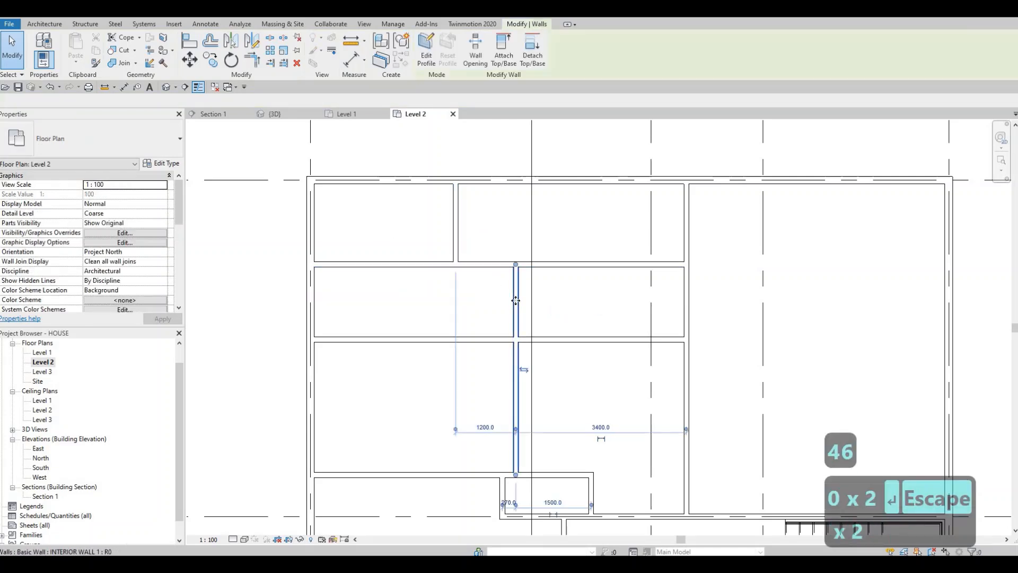
pyautogui.press('c')
pyautogui.press('s')
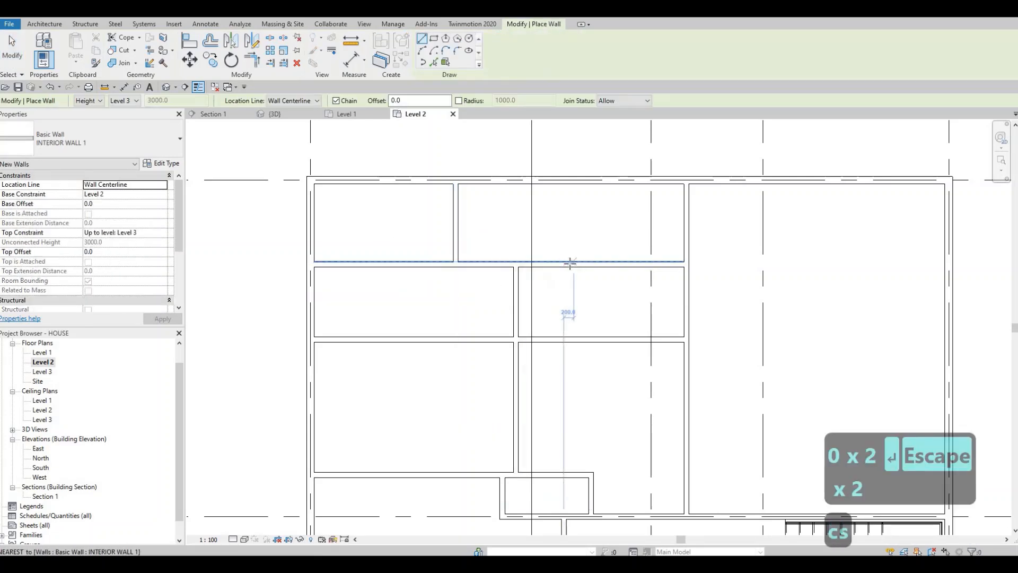
pyautogui.click(568, 264)
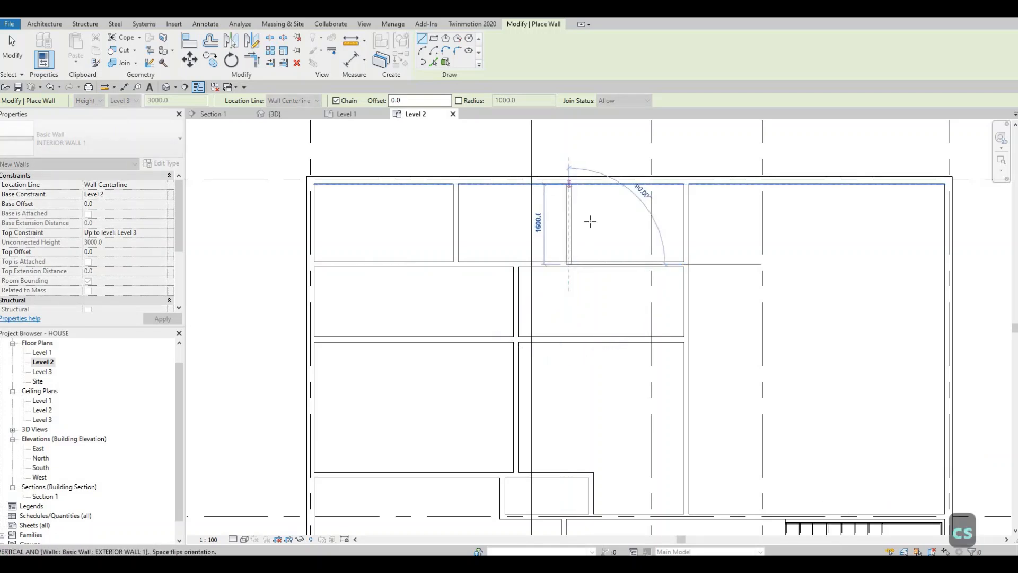
pyautogui.click(571, 184)
pyautogui.press('Escape')
pyautogui.press('Escape')
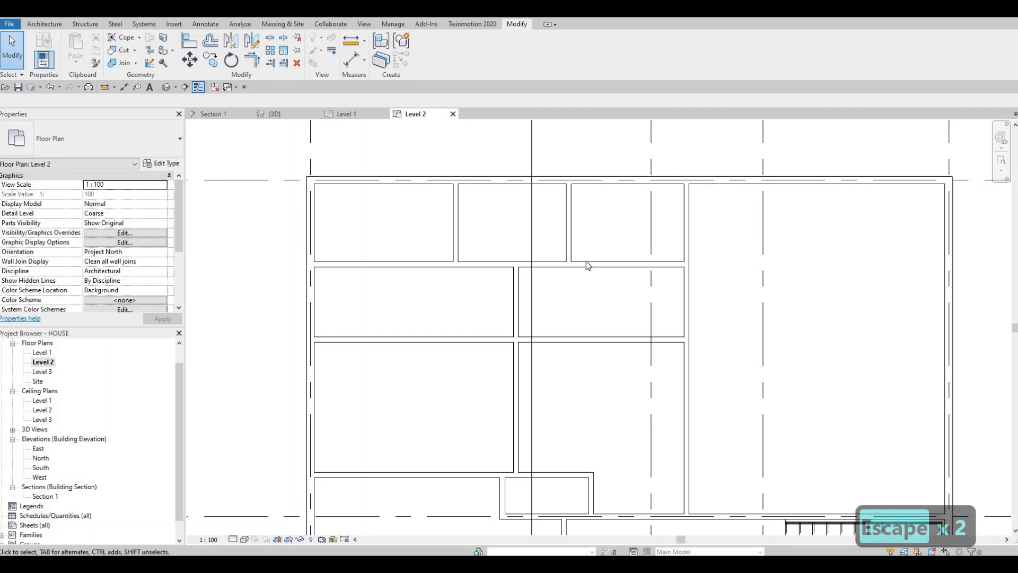
pyautogui.scroll(-1, 583, 259)
pyautogui.scroll(-3, 622, 283)
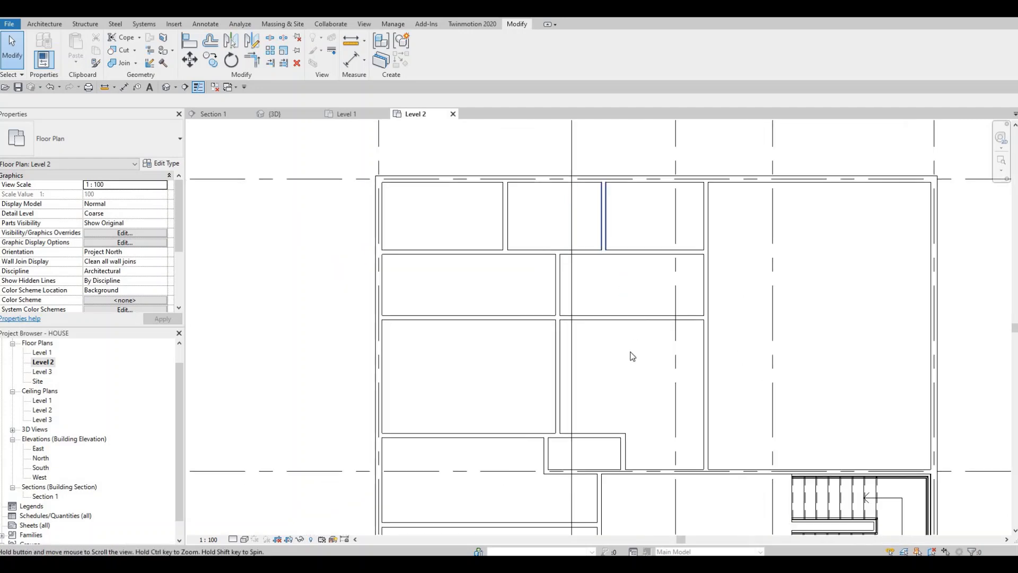
pyautogui.moveTo(547, 385); pyautogui.dragTo(554, 342, button='middle')
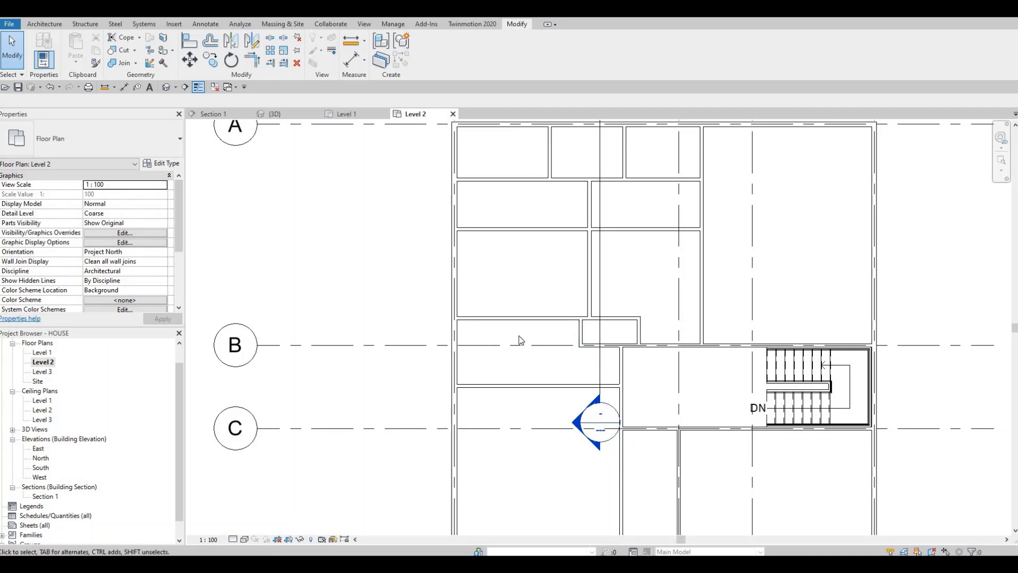
pyautogui.scroll(-2, 536, 318)
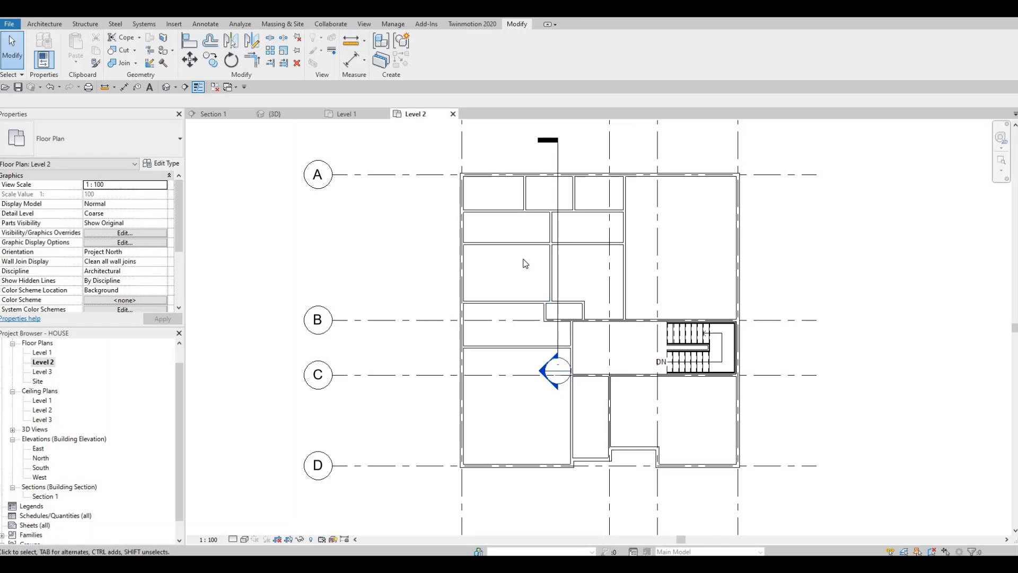
pyautogui.moveTo(525, 263); pyautogui.dragTo(518, 271, button='middle')
pyautogui.moveTo(448, 240); pyautogui.dragTo(445, 228, button='middle')
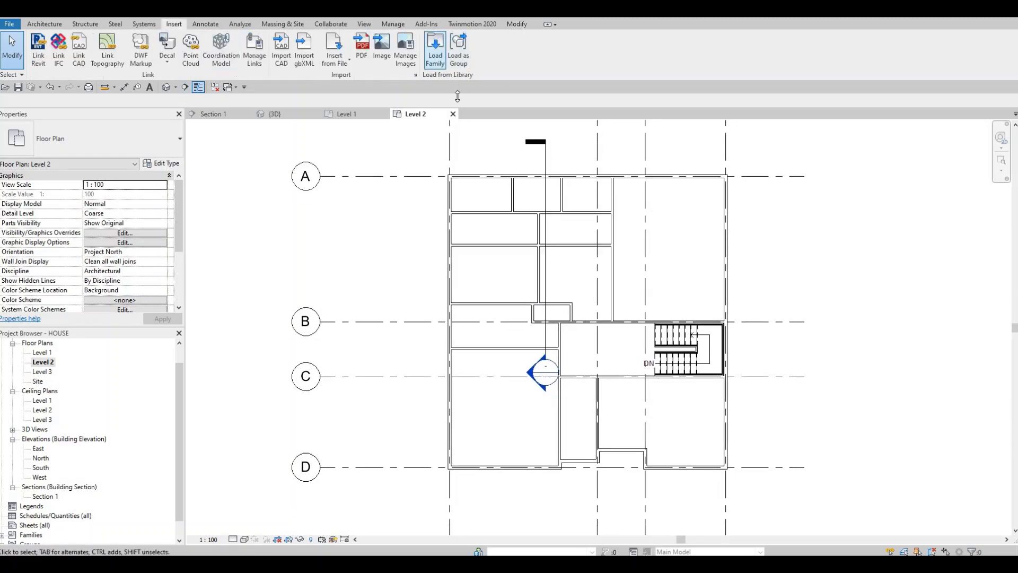
# Load the M_Tub-Rectangular-2D family from the Canada library's Plumbing, Architectural, Fixtures, Bathtubs folder.
pyautogui.click(434, 49)
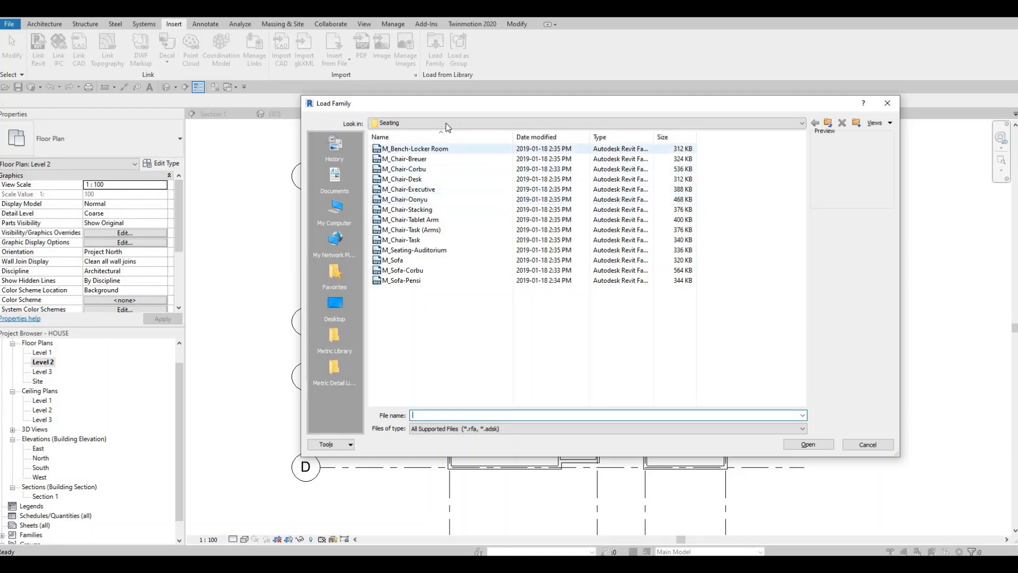
pyautogui.click(447, 124)
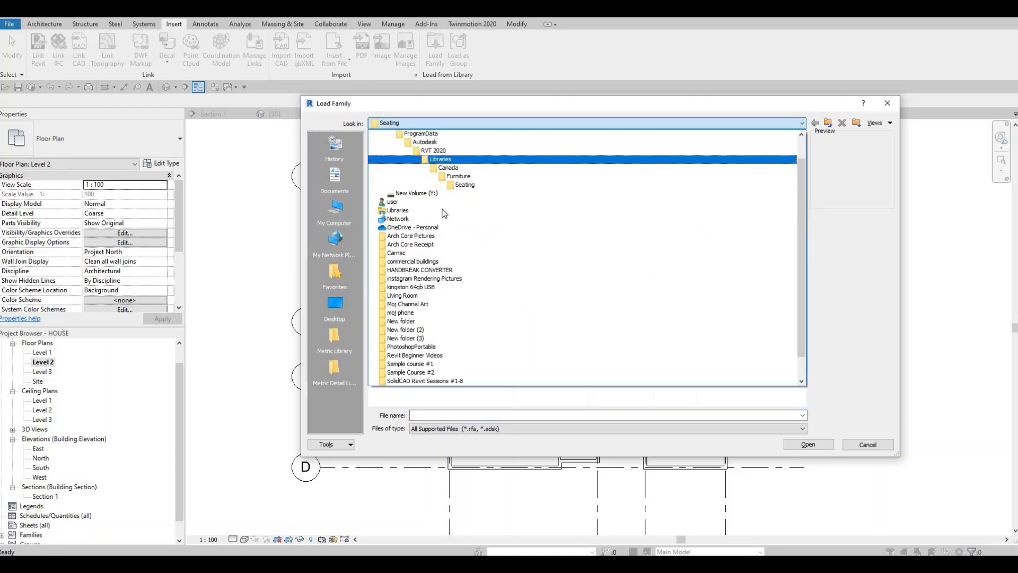
pyautogui.click(448, 167)
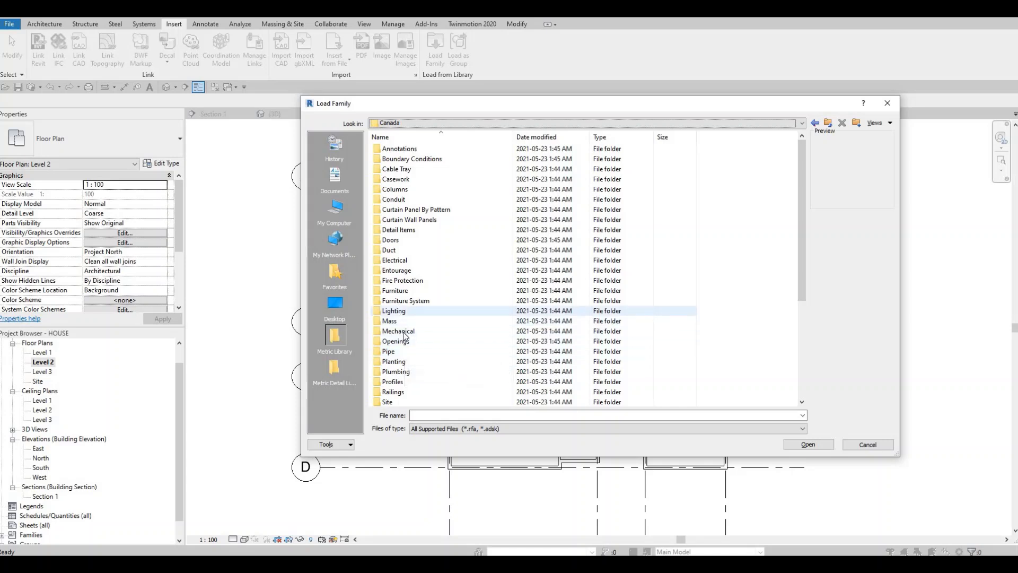
pyautogui.doubleClick(414, 371)
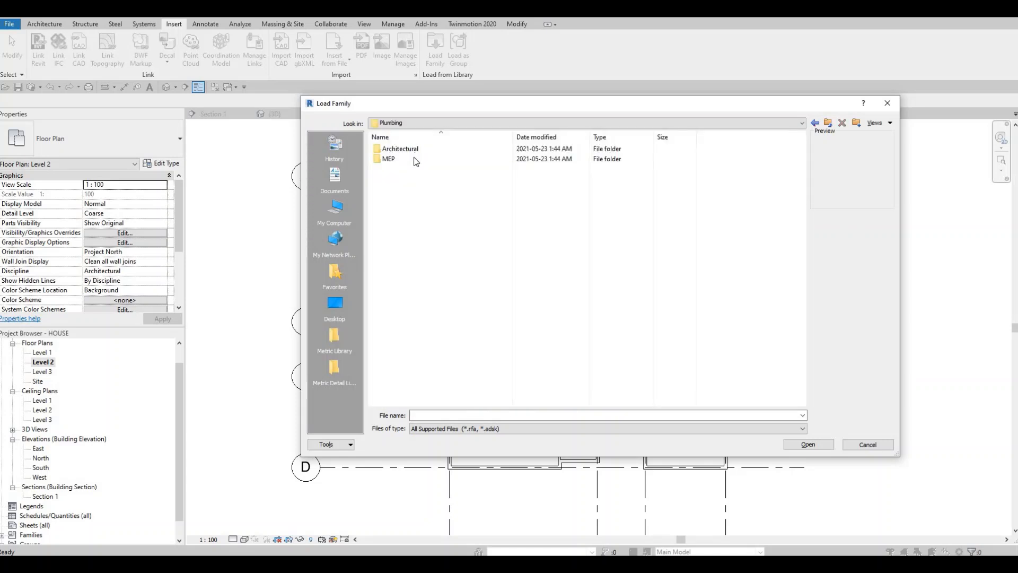
pyautogui.doubleClick(400, 149)
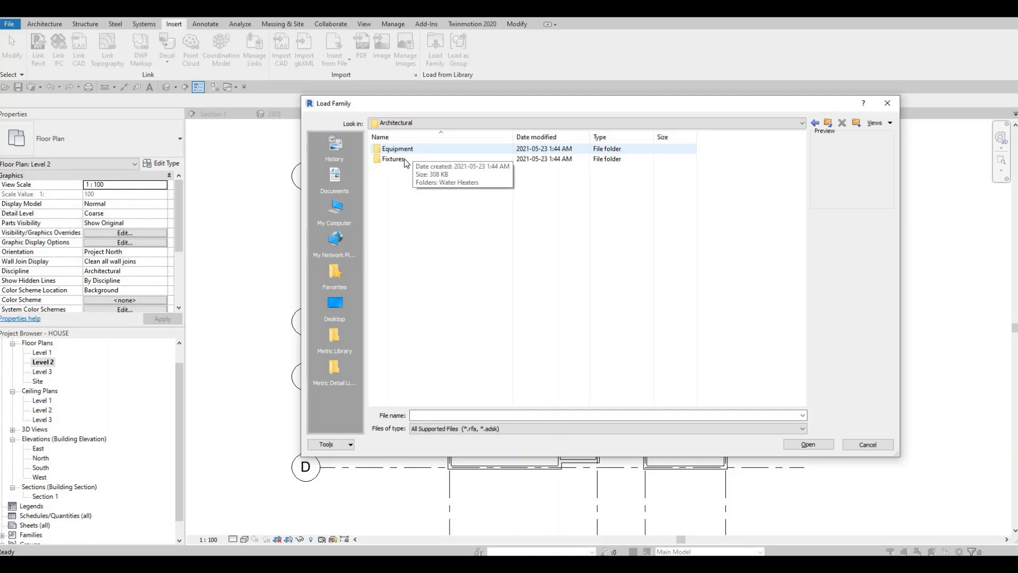
pyautogui.doubleClick(403, 158)
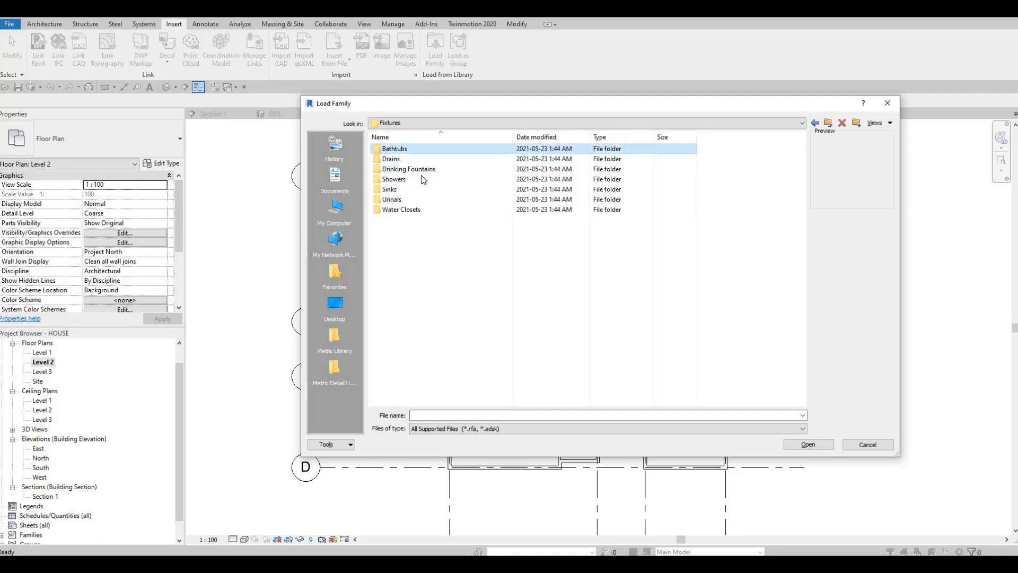
pyautogui.doubleClick(413, 149)
pyautogui.click(405, 150)
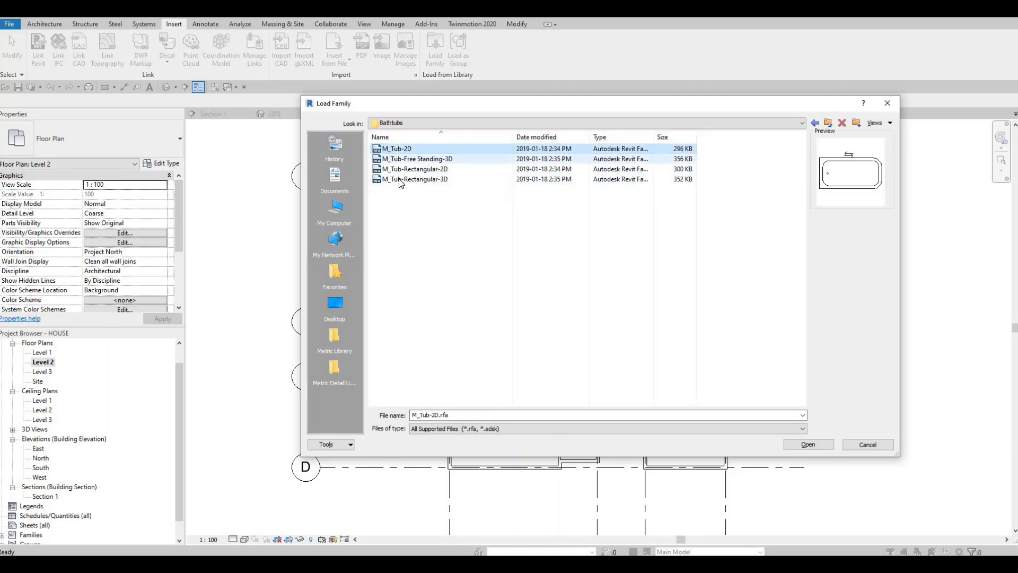
pyautogui.click(408, 168)
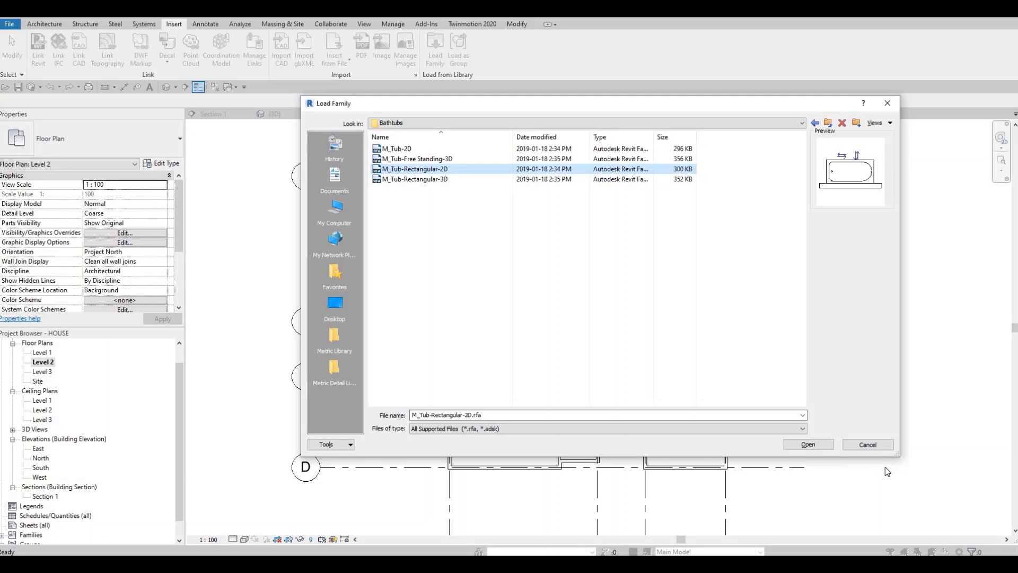
pyautogui.click(806, 444)
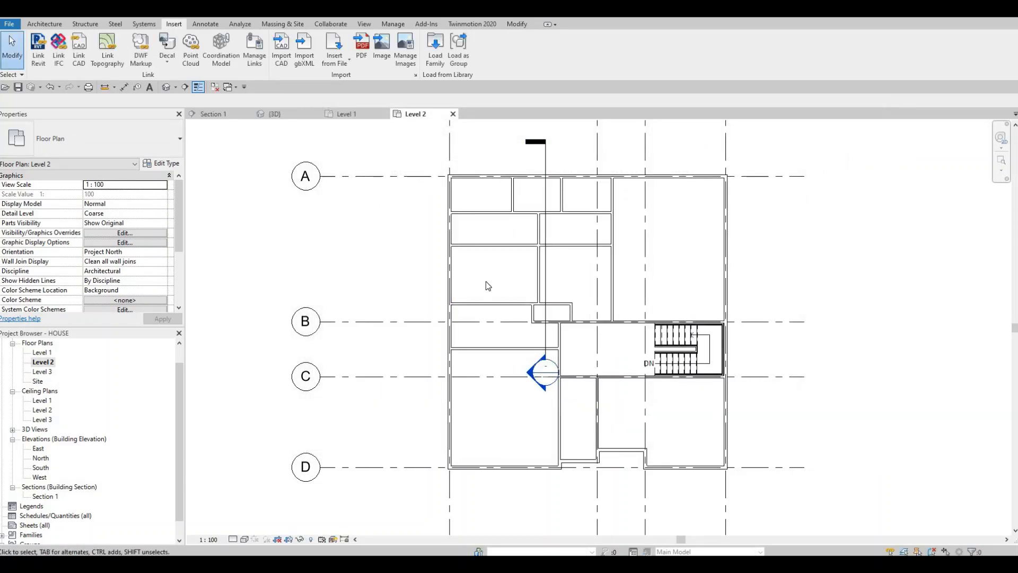
# Place the rectangular tub against the underside of the horizontal wall just above grid B, in the room's upper-left corner.
pyautogui.press('c')
pyautogui.press('m')
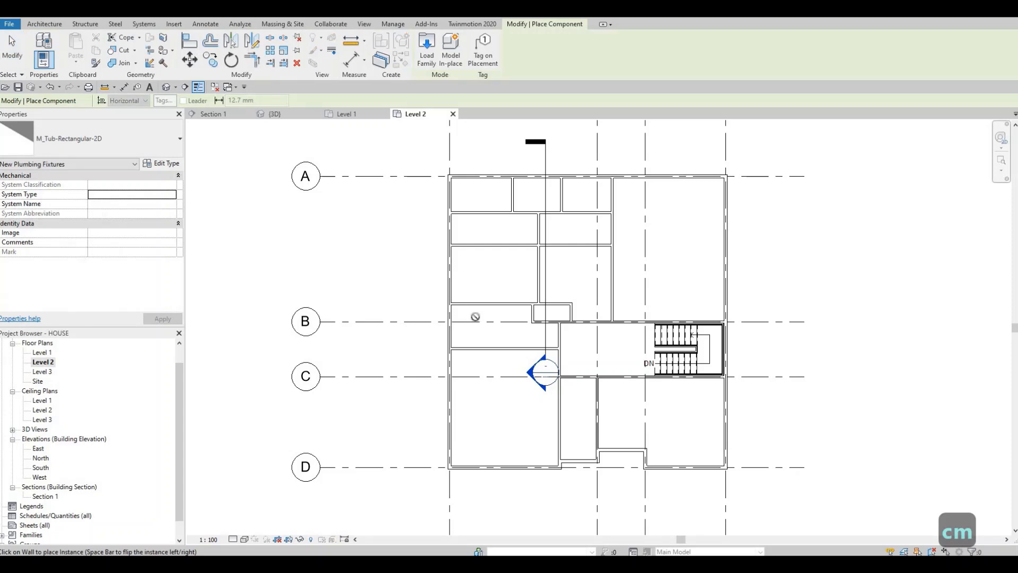
pyautogui.scroll(2, 468, 311)
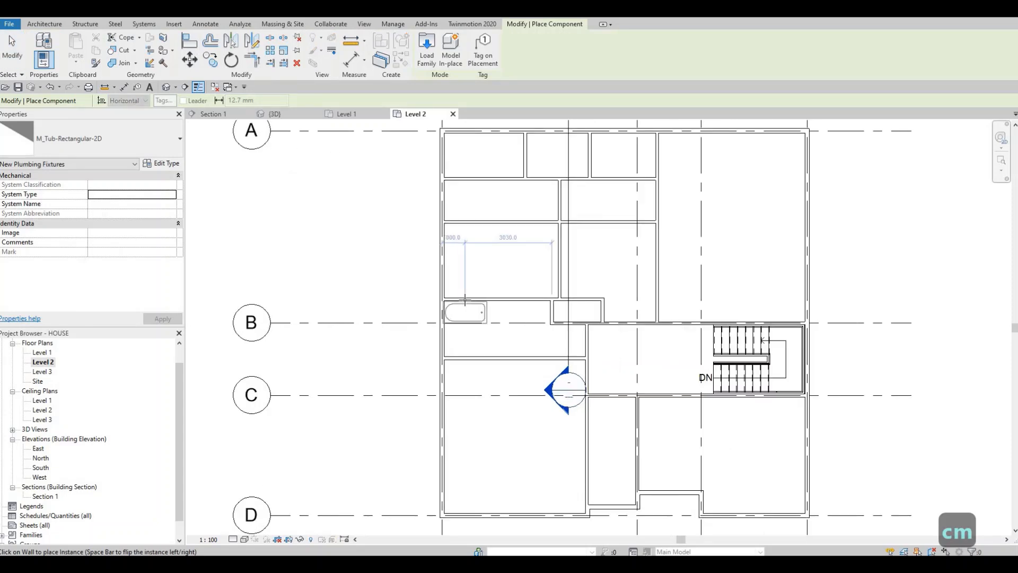
pyautogui.scroll(3, 481, 313)
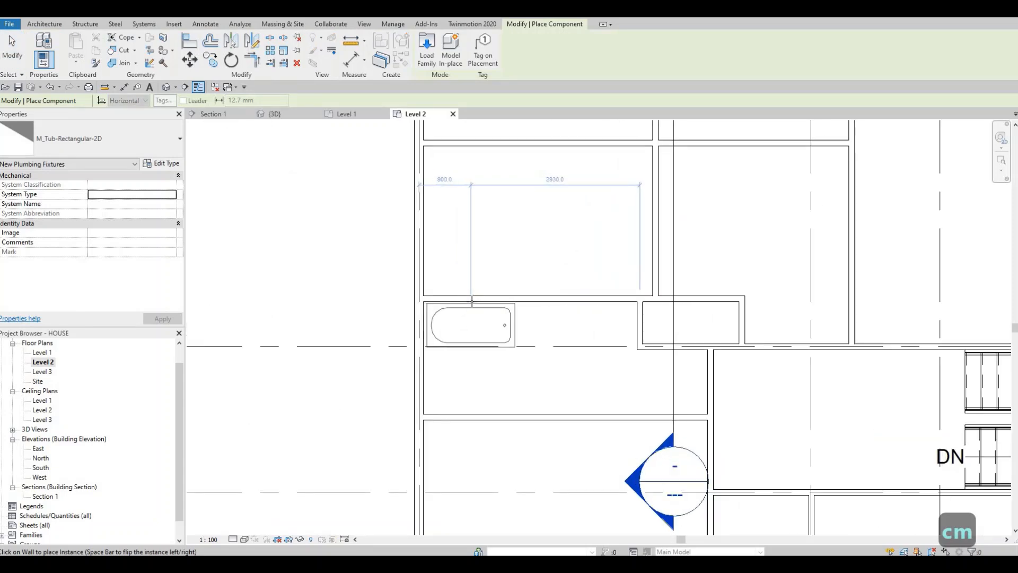
pyautogui.click(511, 323)
pyautogui.press('Escape')
pyautogui.press('Escape')
pyautogui.press('Escape')
# Flip the tub's hand so its drain end faces the left exterior wall.
pyautogui.click(484, 318)
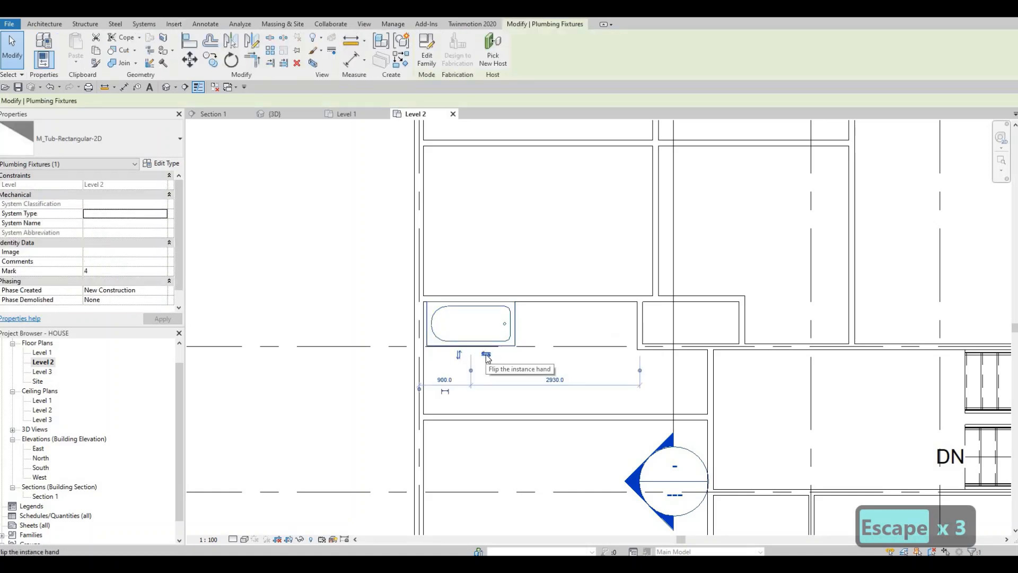
pyautogui.click(486, 354)
pyautogui.press('Escape')
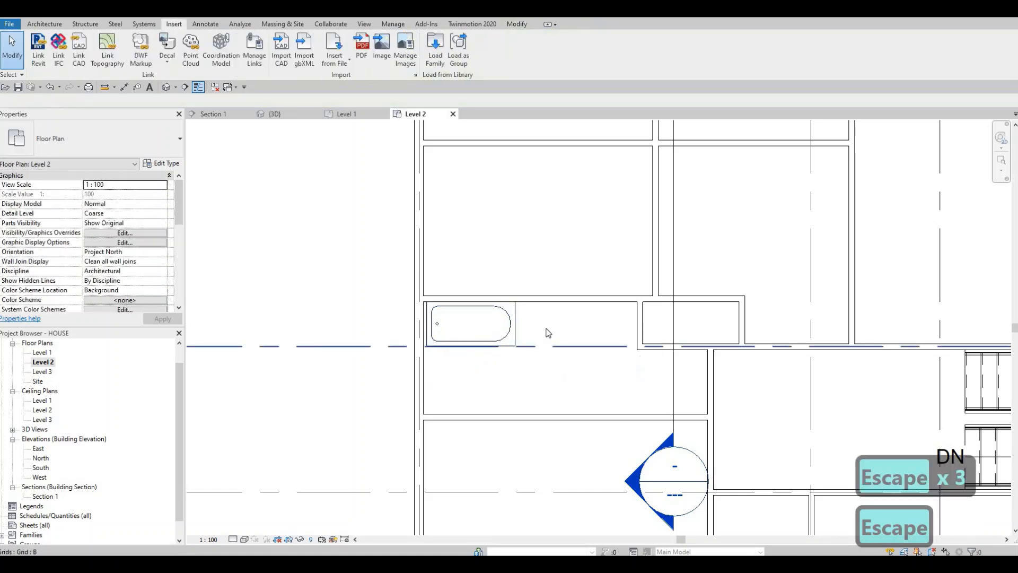
pyautogui.scroll(2, 545, 332)
pyautogui.press('Escape')
pyautogui.press('Escape')
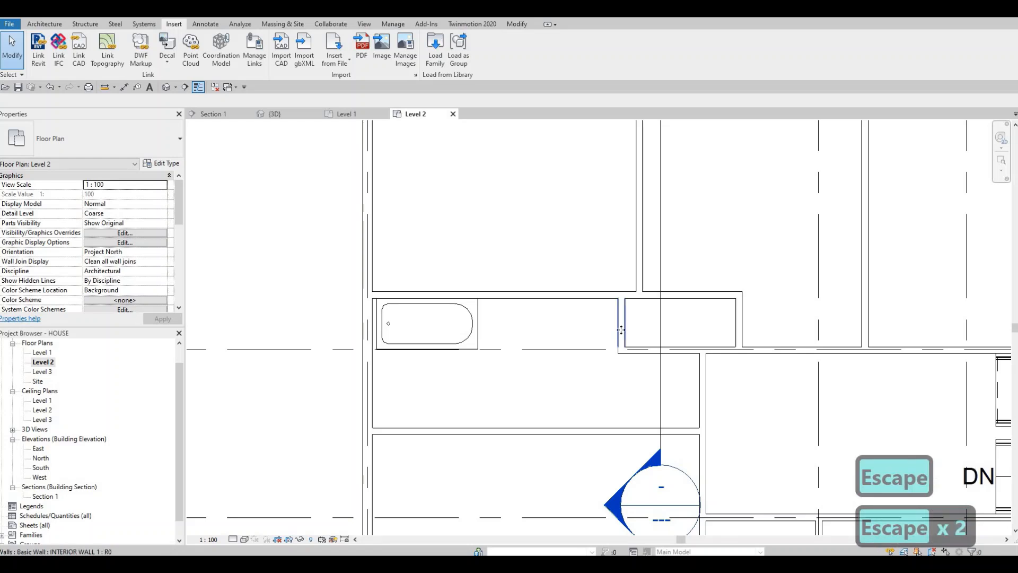
# Draw a vertical INTERIOR WALL 1 partition about 950 mm long down from the horizontal wall, just right of the tub.
pyautogui.click(616, 342)
pyautogui.press('c')
pyautogui.press('s')
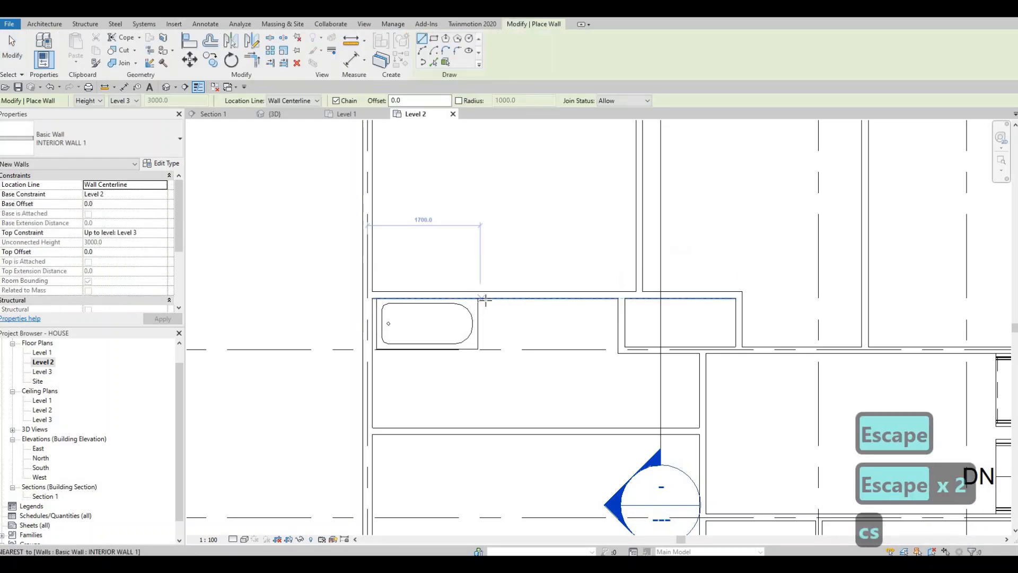
pyautogui.click(486, 351)
pyautogui.click(487, 298)
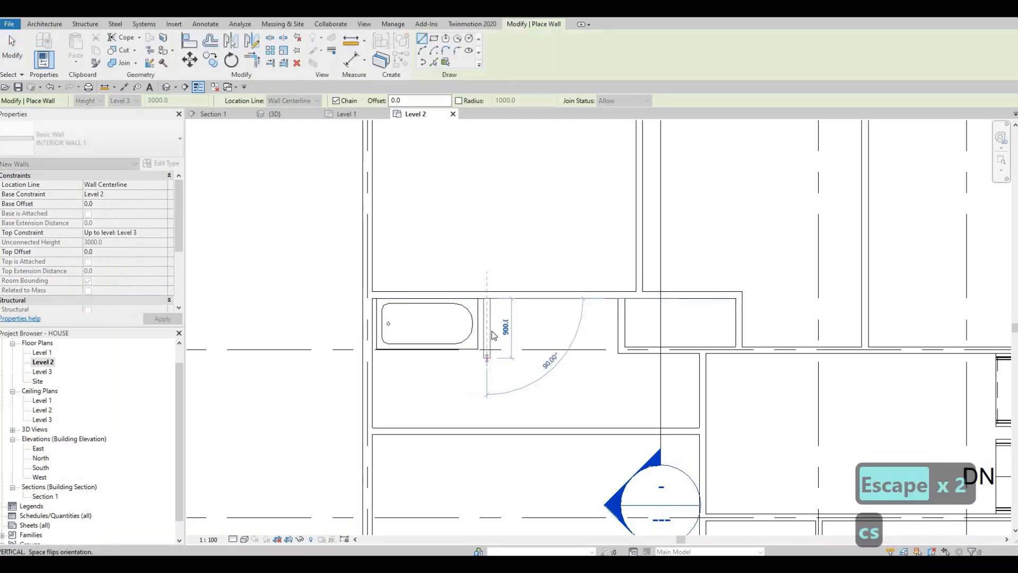
pyautogui.press('Escape')
pyautogui.press('Escape')
pyautogui.press('Escape')
# Nudge the short partition toward the tub so it stands 1760 mm from the left exterior wall.
pyautogui.click(488, 326)
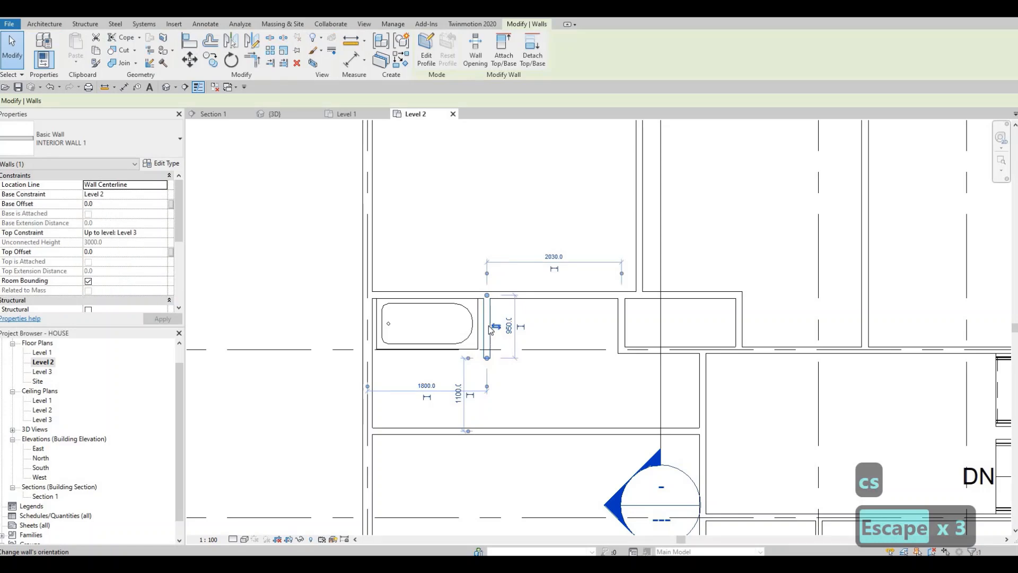
pyautogui.press('Left')
pyautogui.press('Left')
pyautogui.press('Left')
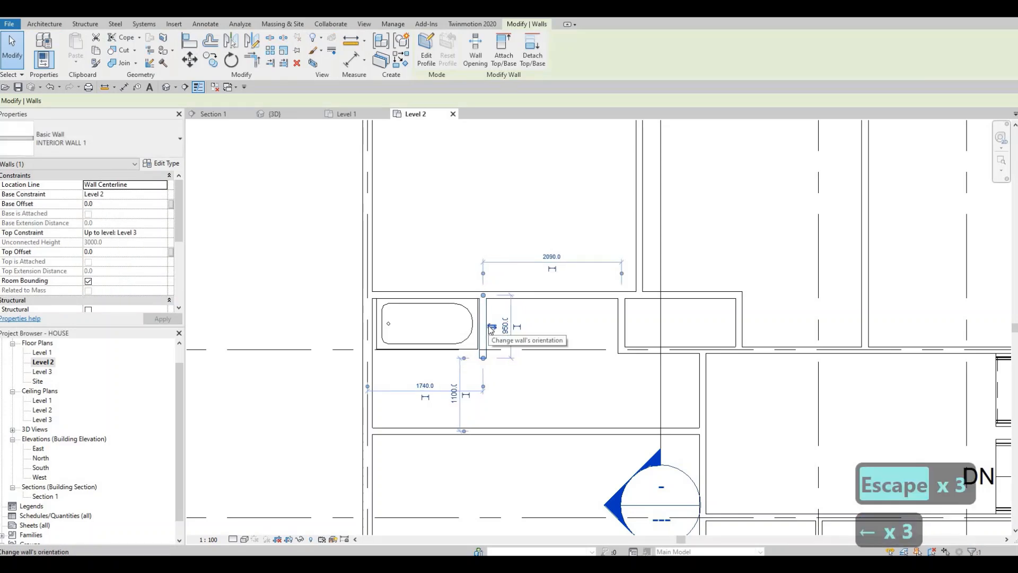
pyautogui.press('Right')
pyautogui.press('Escape')
pyautogui.press('Escape')
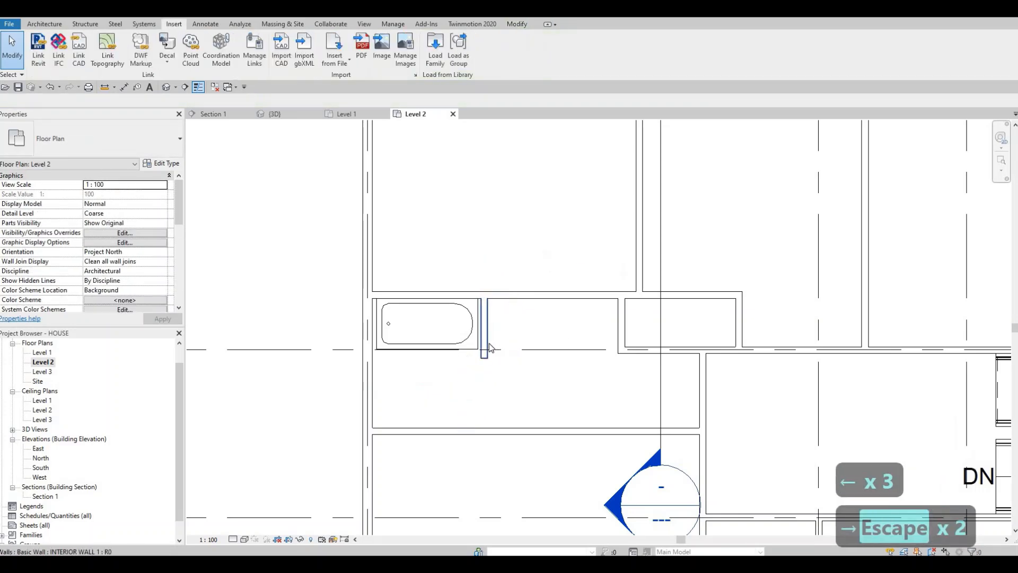
# Shorten the partition beside the tub to 880 mm, aligning its lower end with the closet wall's lower face.
pyautogui.click(484, 347)
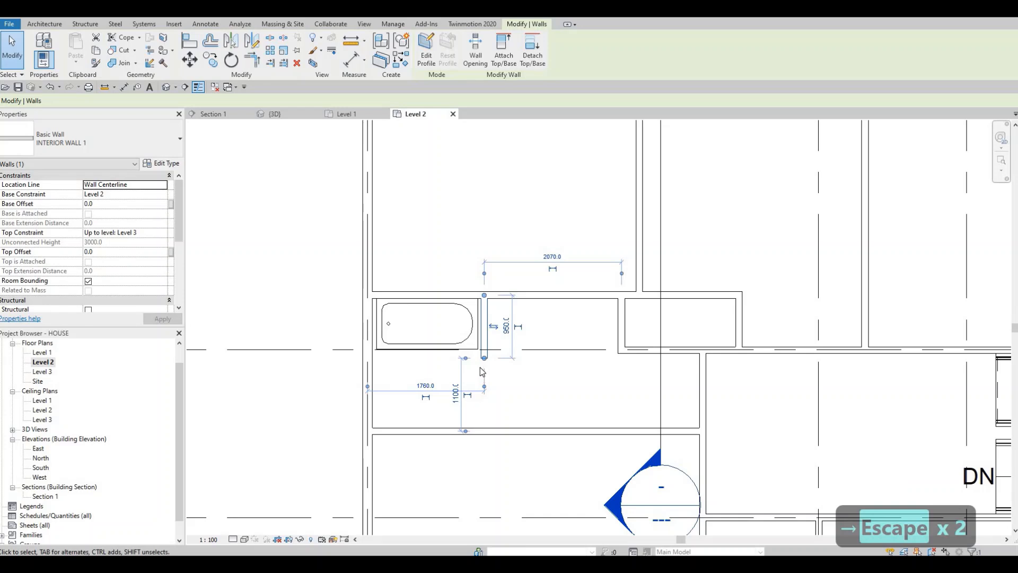
pyautogui.scroll(2, 491, 354)
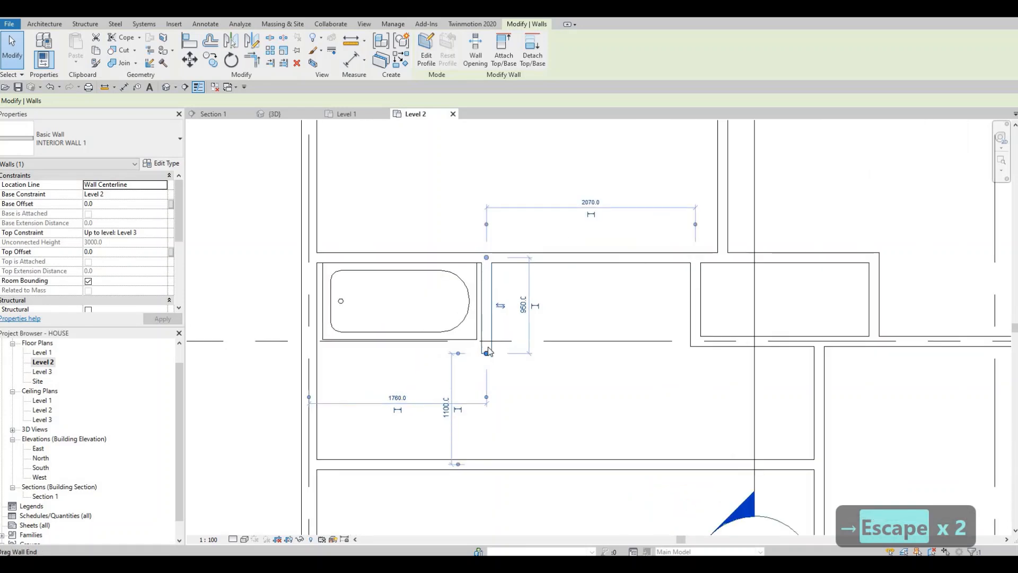
pyautogui.moveTo(487, 349); pyautogui.dragTo(540, 365)
pyautogui.press('F1')
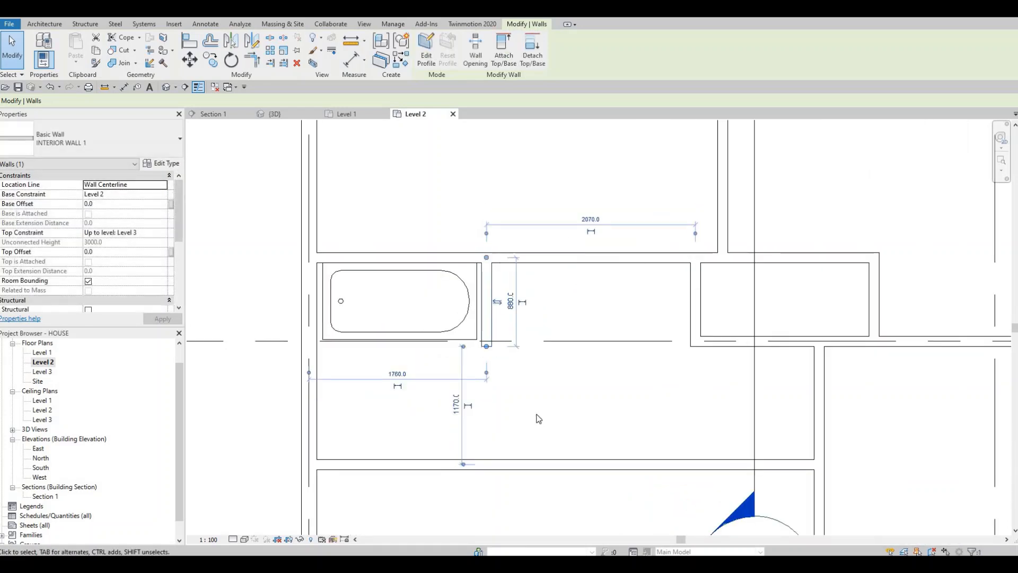
pyautogui.press('Escape')
# Place two M_Sink Vanity-Round 482 x 482mm sinks side by side in the recess between the short partition and the closet.
pyautogui.scroll(-2, 491, 354)
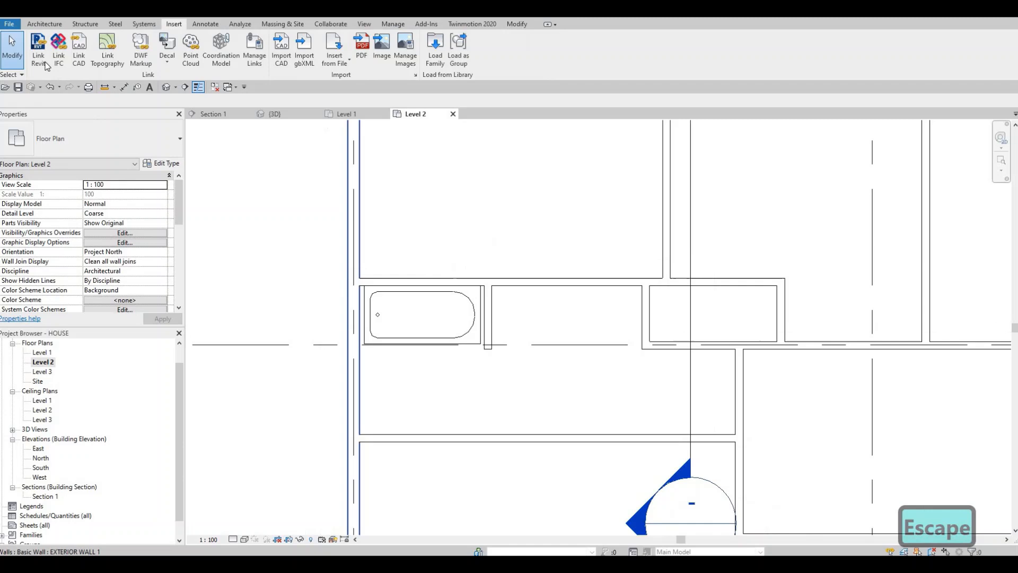
pyautogui.click(44, 24)
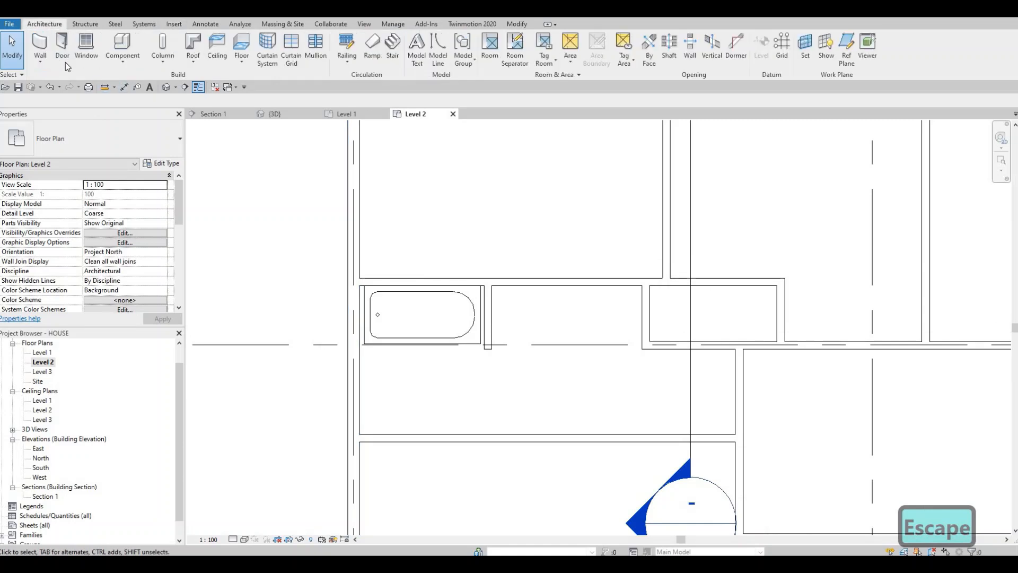
pyautogui.click(122, 47)
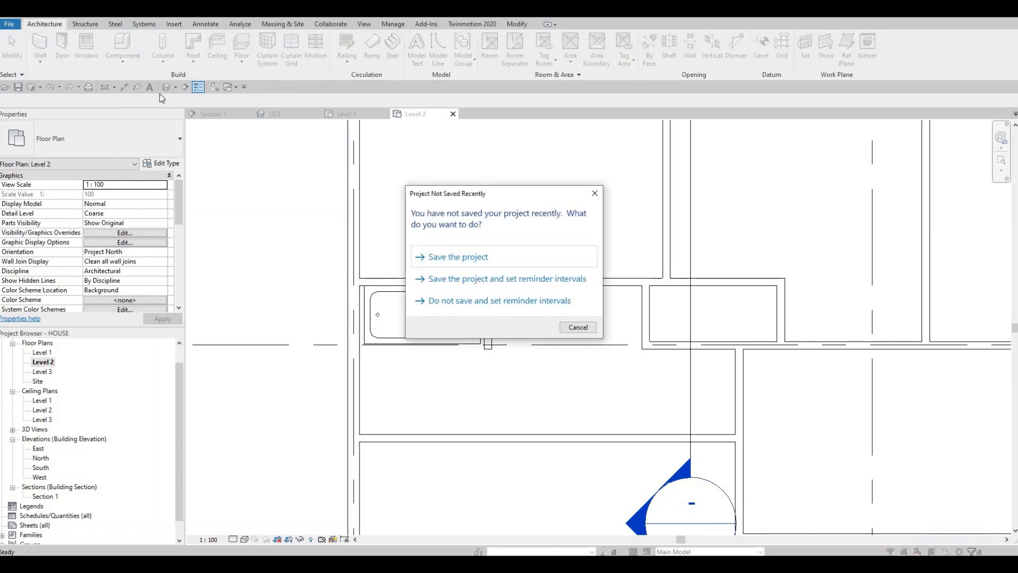
pyautogui.press('Escape')
pyautogui.click(101, 141)
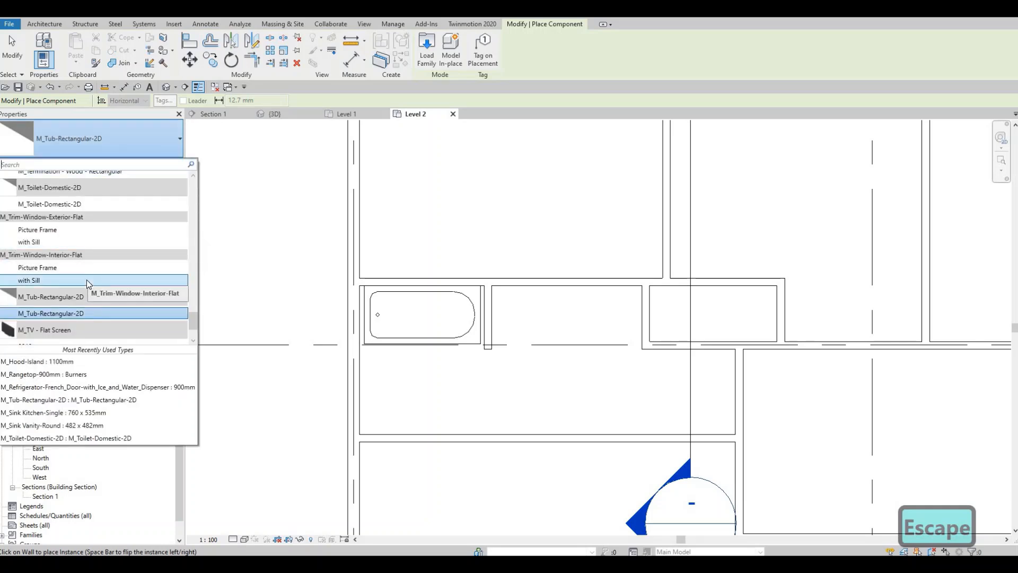
pyautogui.scroll(2, 87, 279)
pyautogui.scroll(10, 87, 279)
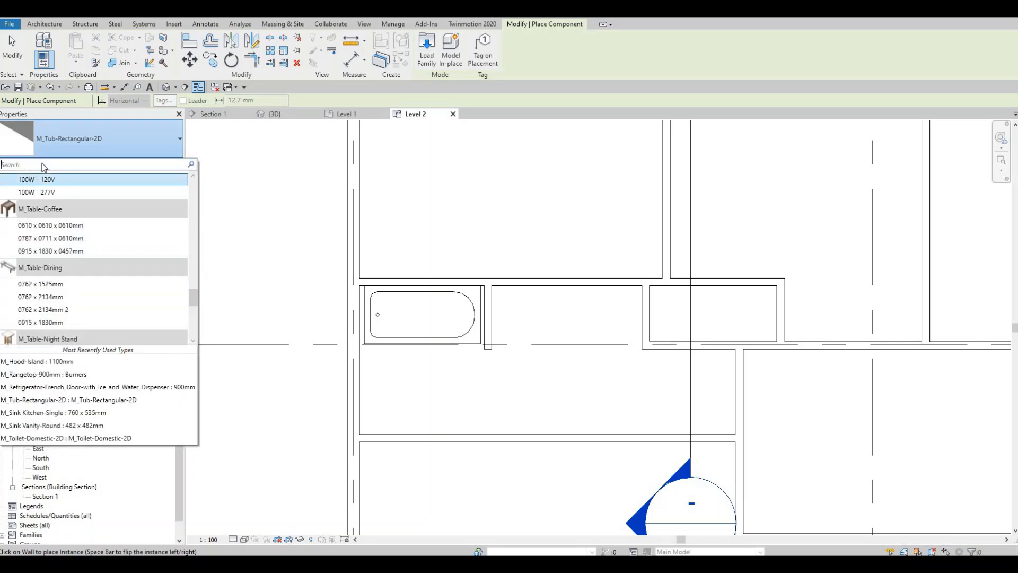
pyautogui.write('va')
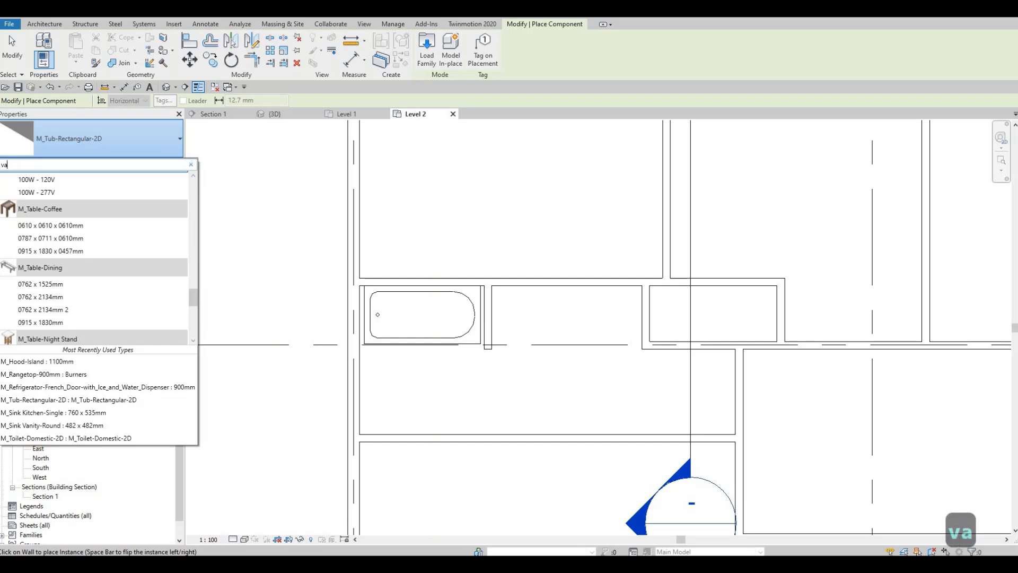
pyautogui.write('nit')
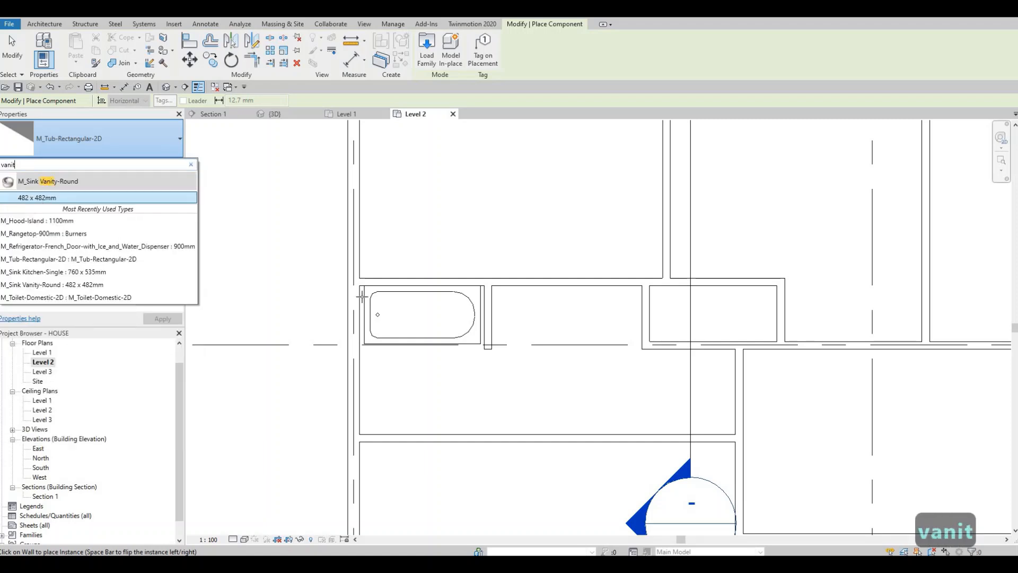
pyautogui.press('Return')
pyautogui.scroll(1, 528, 318)
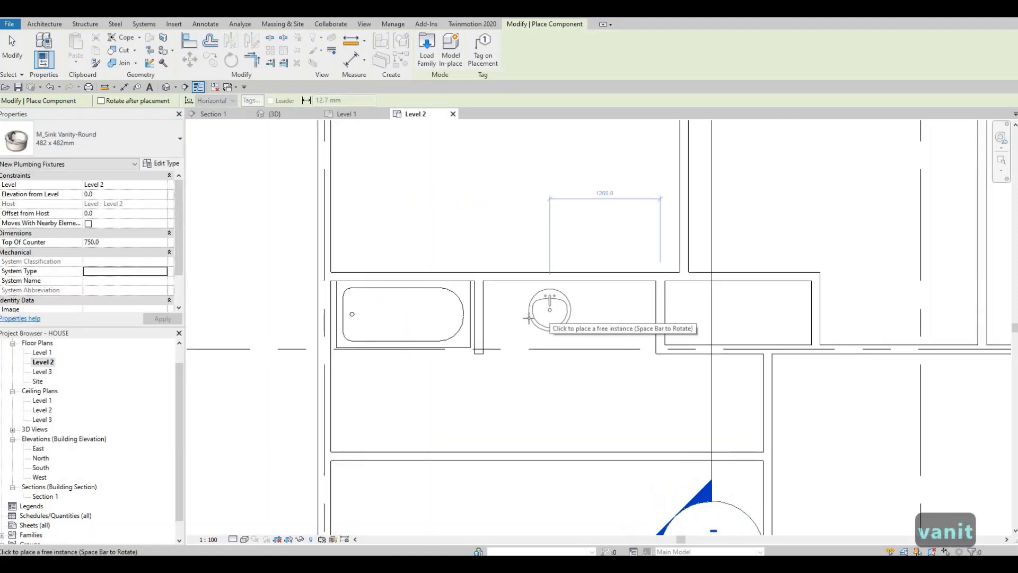
pyautogui.click(507, 319)
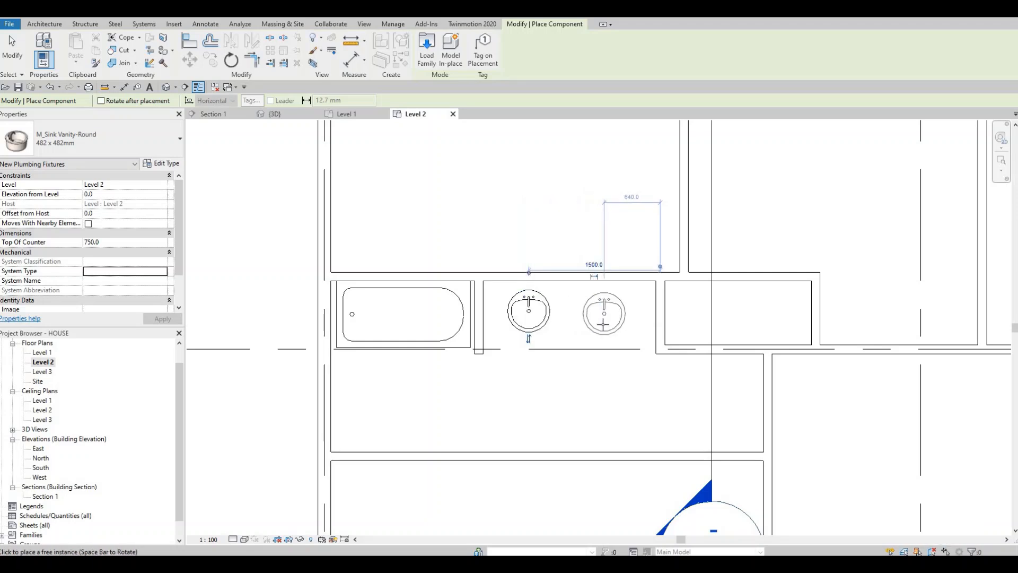
pyautogui.click(604, 320)
pyautogui.press('Escape')
pyautogui.press('Escape')
pyautogui.press('Escape')
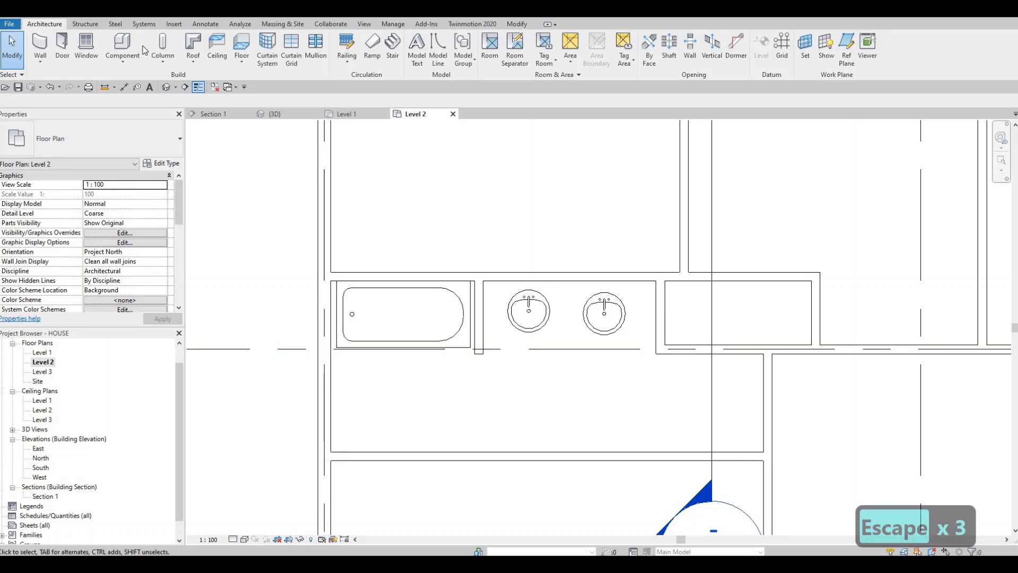
# Draw a horizontal Thin Lines detail line 1970 mm long in front of both sinks, from the short partition to the closet wall.
pyautogui.click(196, 25)
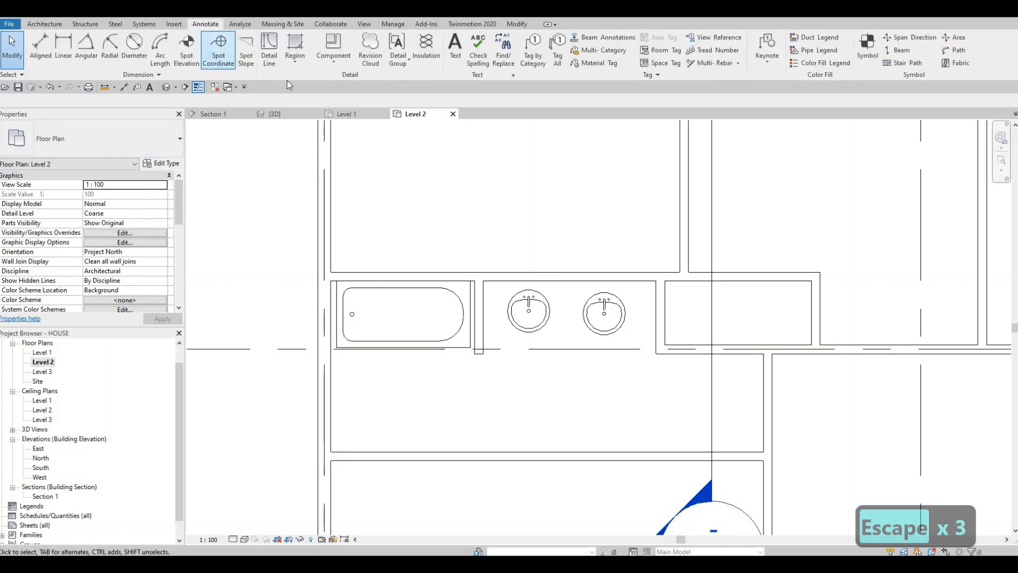
pyautogui.click(272, 52)
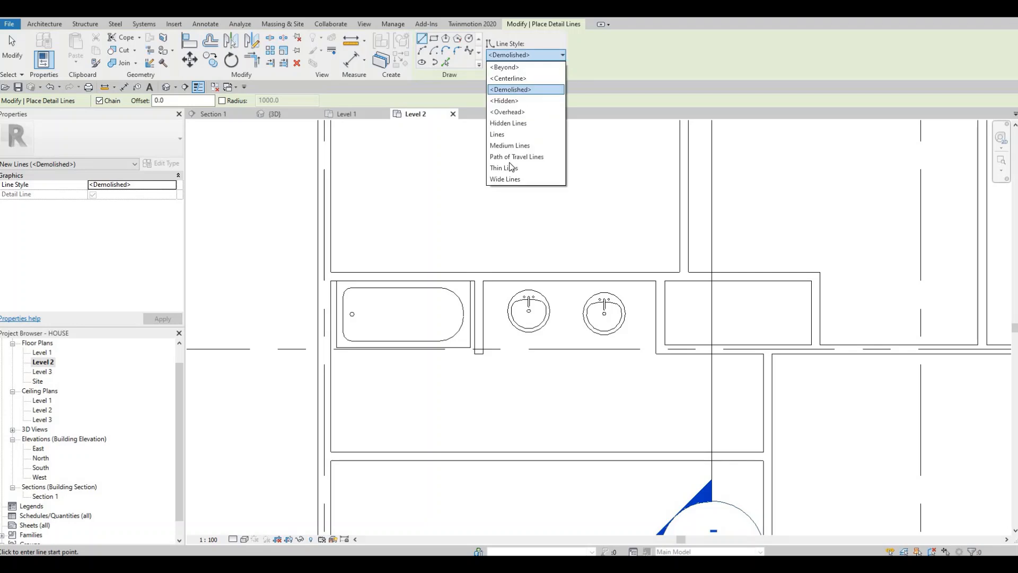
pyautogui.click(506, 168)
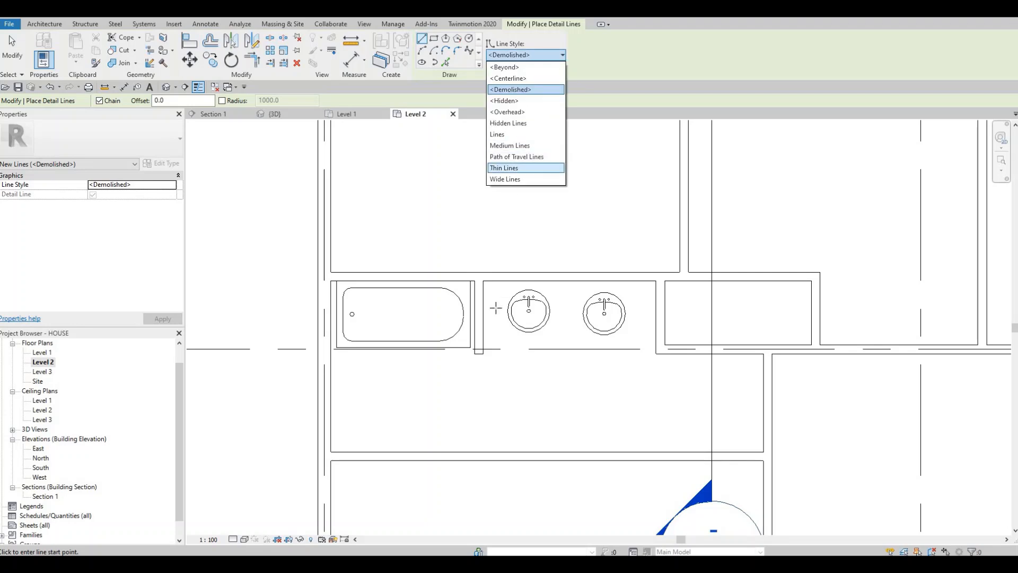
pyautogui.click(483, 338)
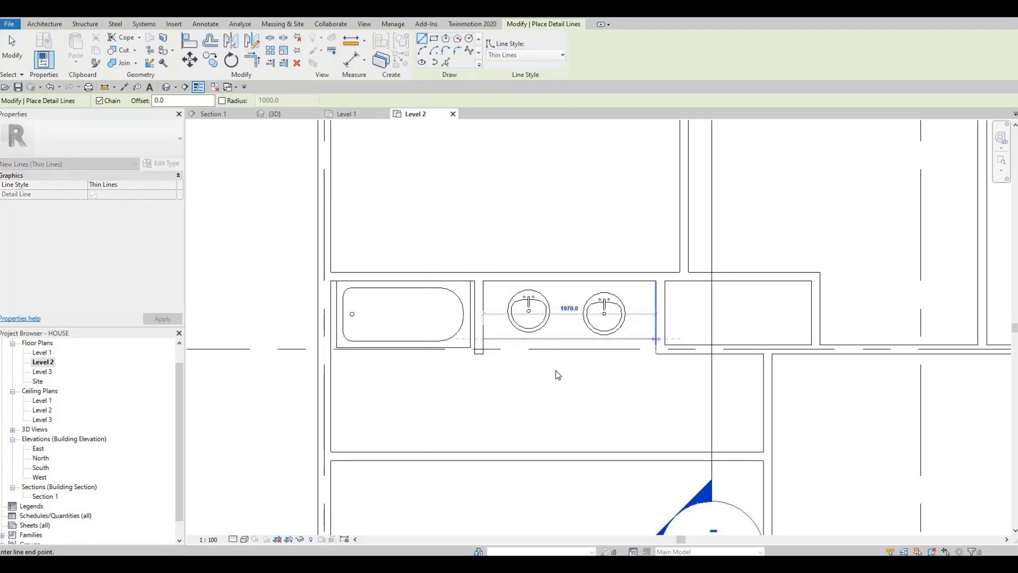
pyautogui.press('Escape')
pyautogui.press('Escape')
pyautogui.scroll(-2, 473, 302)
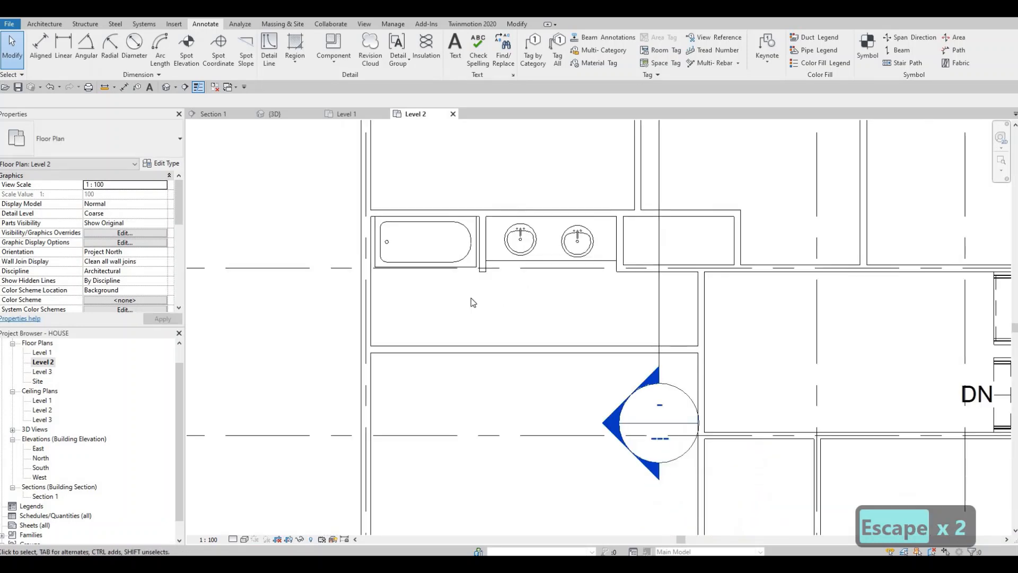
pyautogui.scroll(-3, 477, 294)
pyautogui.scroll(-1, 513, 298)
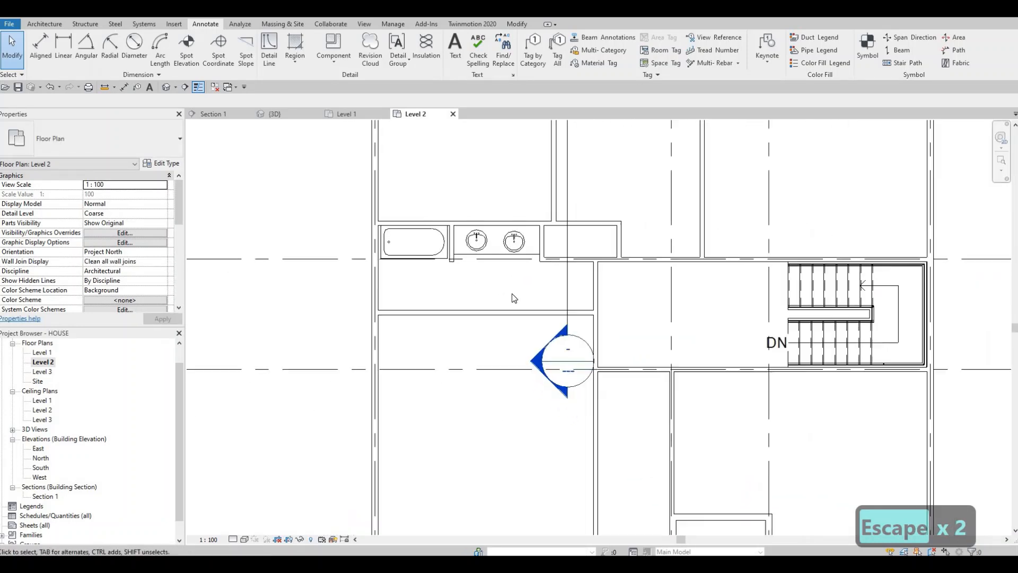
pyautogui.scroll(-2, 513, 298)
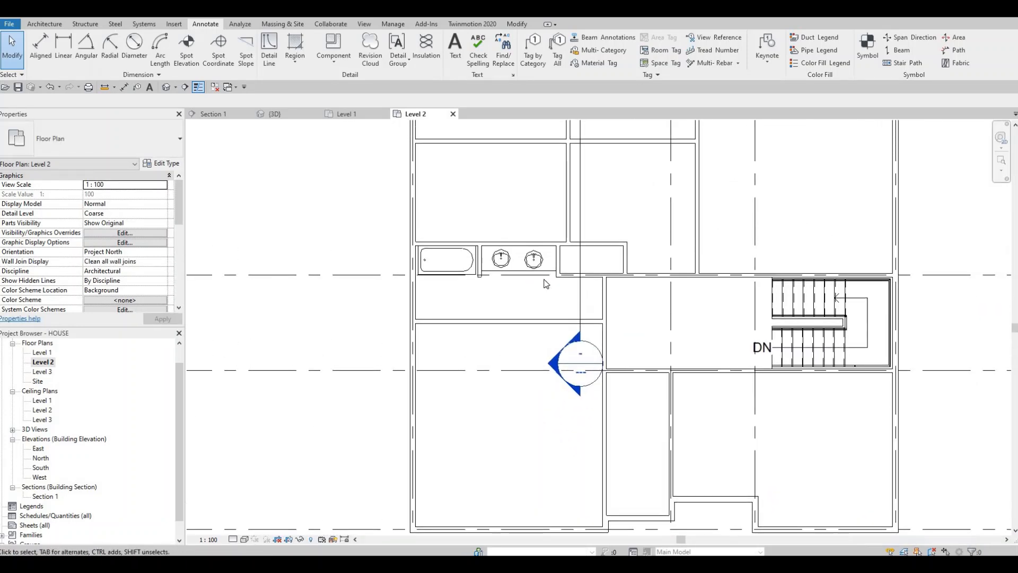
pyautogui.scroll(3, 546, 283)
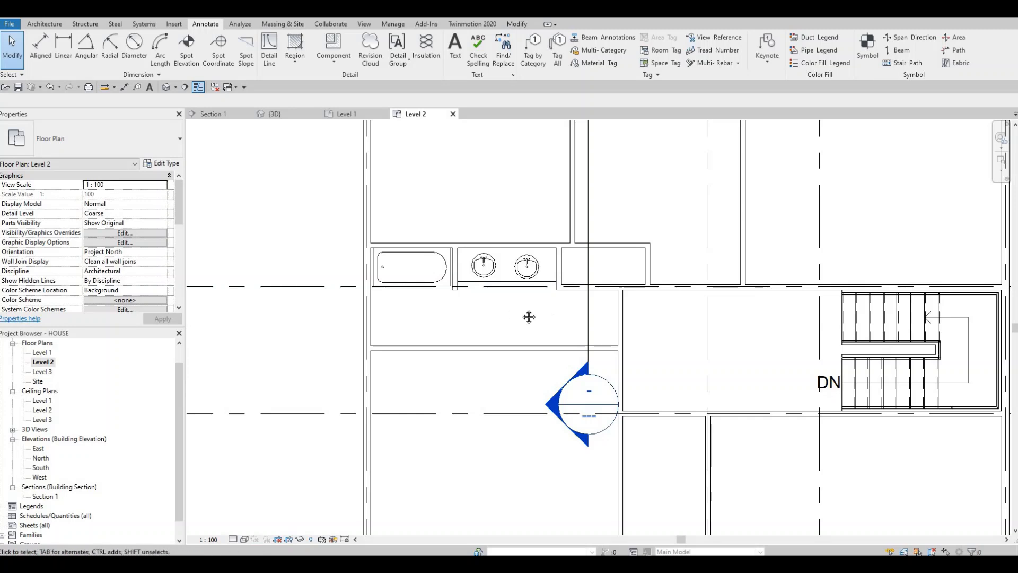
pyautogui.moveTo(528, 317); pyautogui.dragTo(527, 320, button='middle')
pyautogui.moveTo(462, 316)
pyautogui.mouseDown(button='middle')
pyautogui.moveTo(471, 314)
pyautogui.moveTo(461, 319)
pyautogui.mouseUp(button='middle')
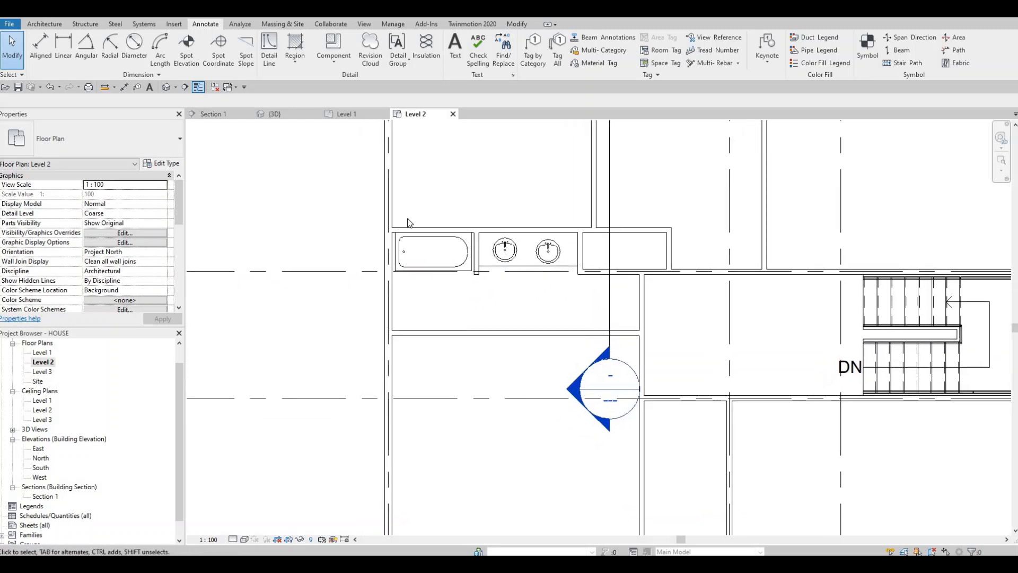
# Place an M_Toilet-Domestic-2D on the left exterior wall below the tub, 600 mm from the bathroom's lower wall.
pyautogui.click(44, 24)
pyautogui.click(114, 47)
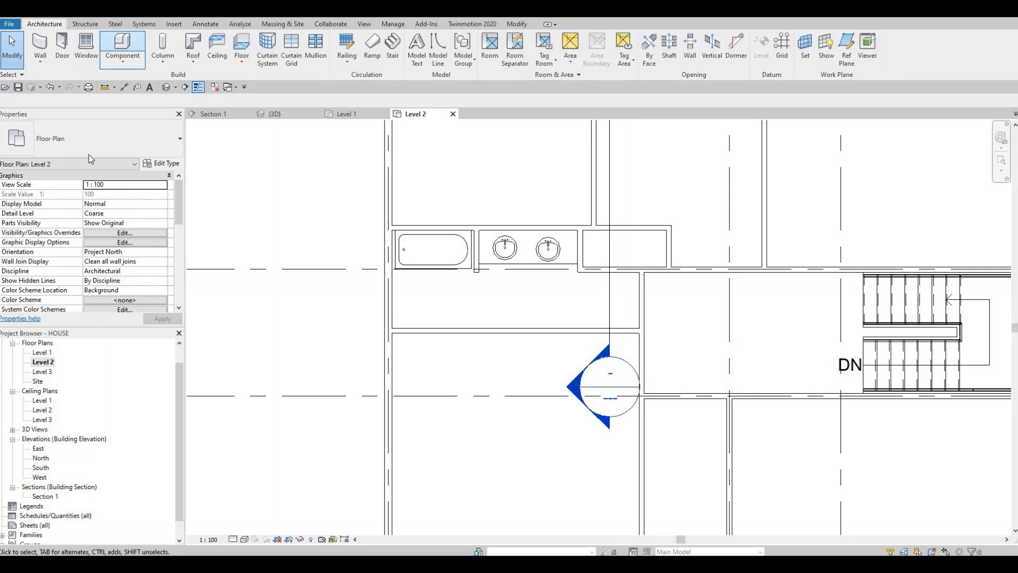
pyautogui.click(89, 148)
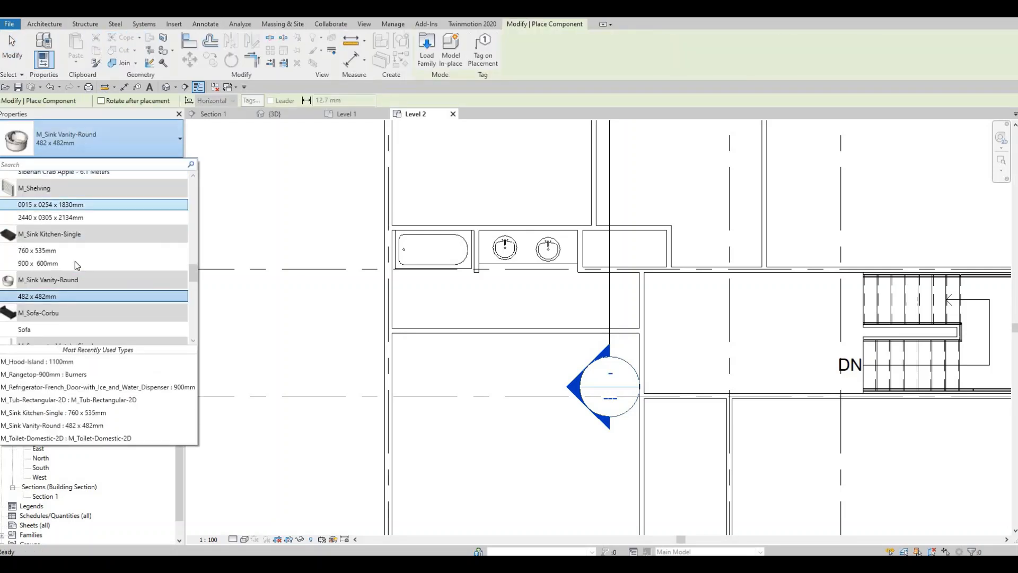
pyautogui.scroll(2, 74, 226)
pyautogui.scroll(8, 73, 227)
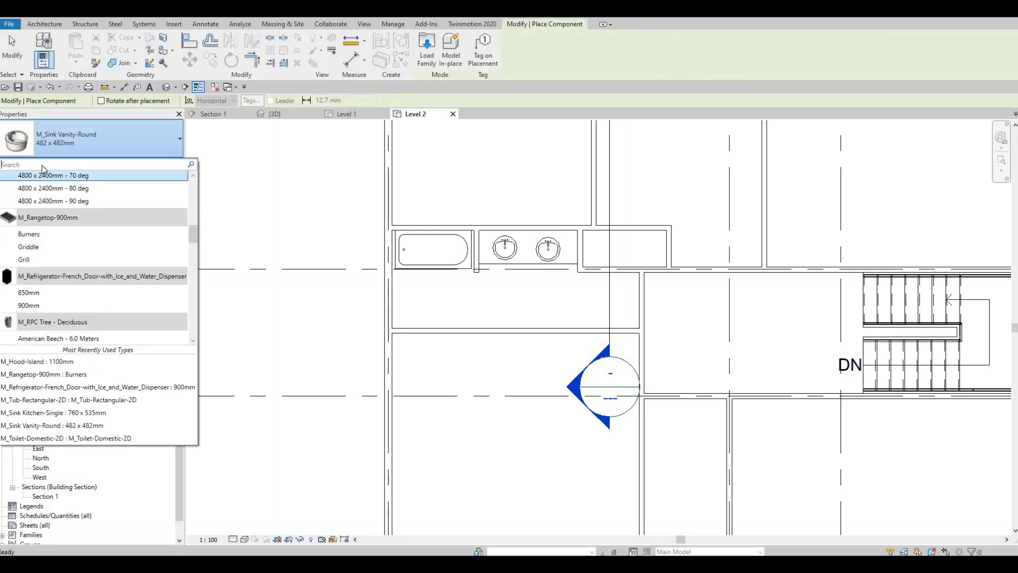
pyautogui.scroll(-10, 74, 245)
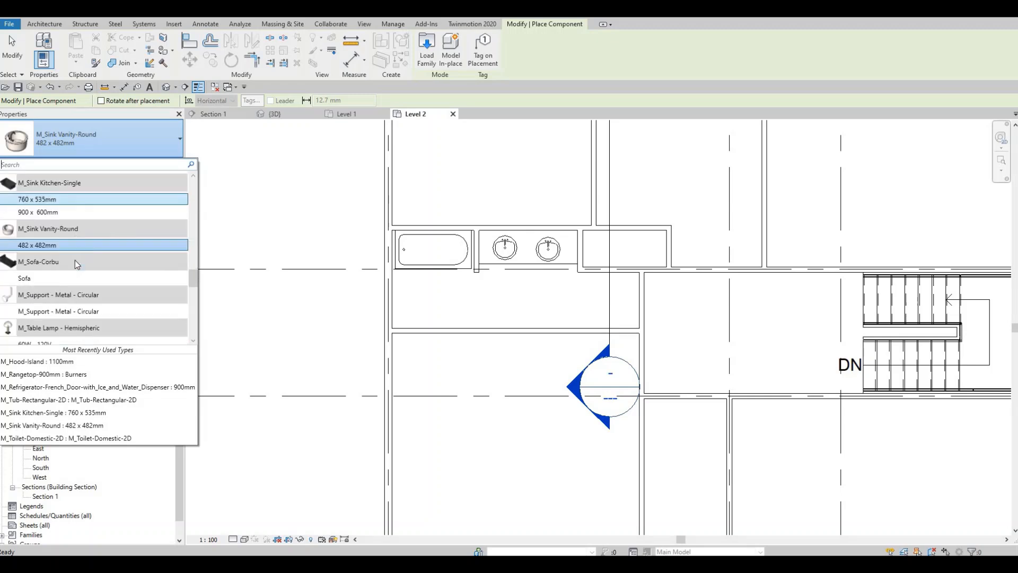
pyautogui.scroll(-5, 77, 263)
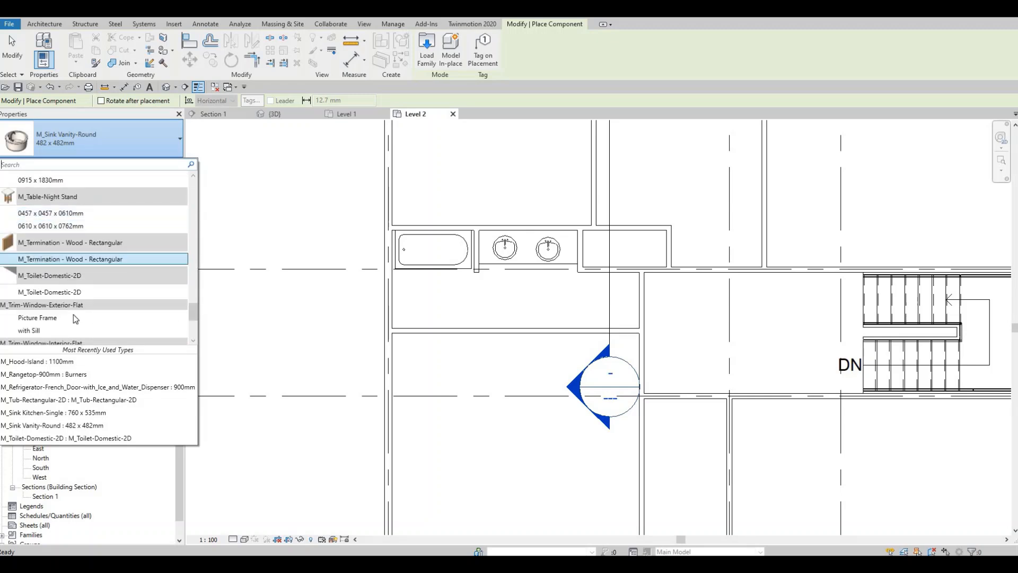
pyautogui.click(46, 292)
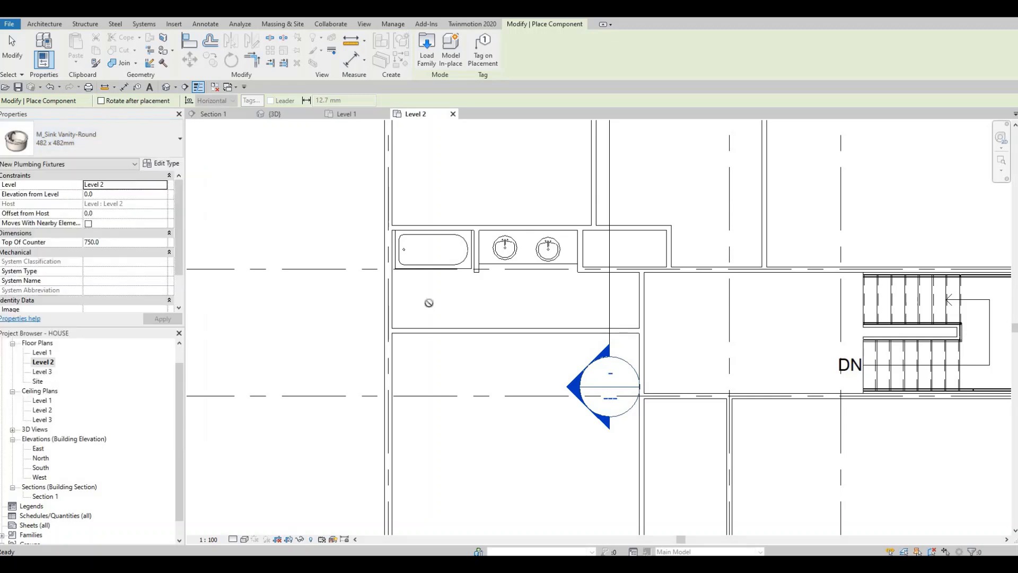
pyautogui.click(390, 302)
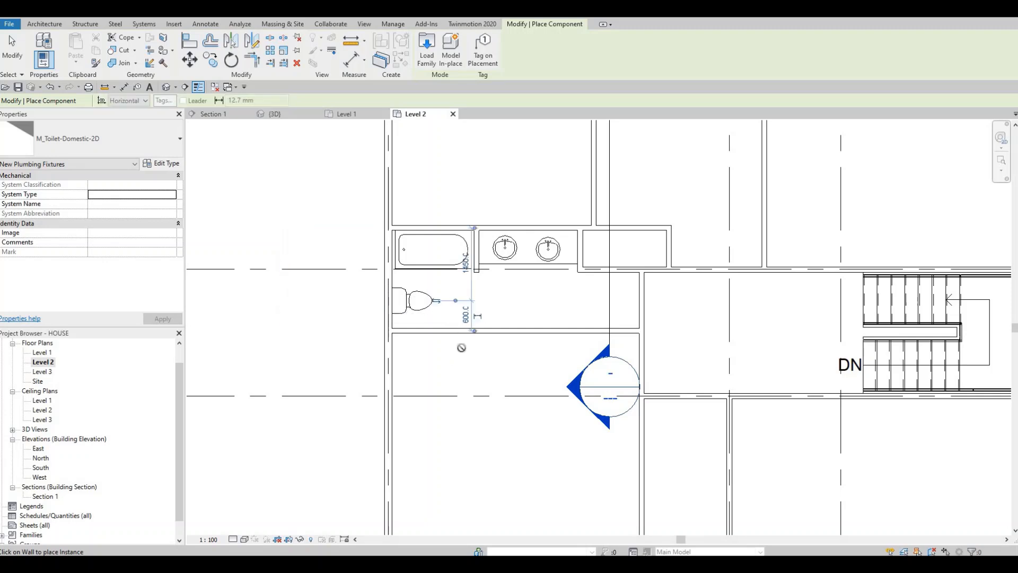
pyautogui.press('Escape')
pyautogui.press('Escape')
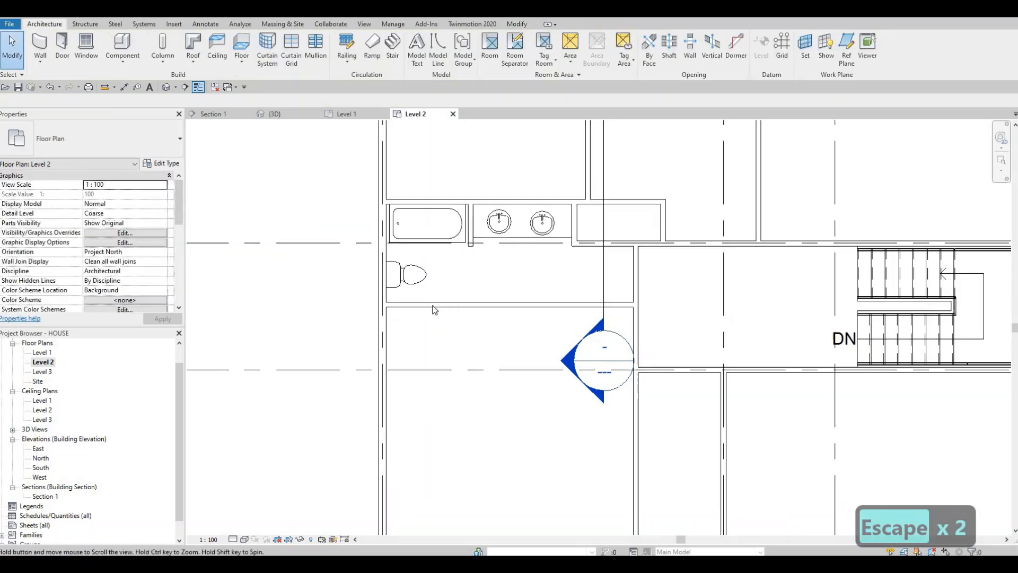
# Shorten the horizontal interior wall midway between the upper closets and the bathroom so its left end stops at the vertical partition.
pyautogui.scroll(-2, 297, 175)
pyautogui.moveTo(528, 355); pyautogui.dragTo(533, 343, button='middle')
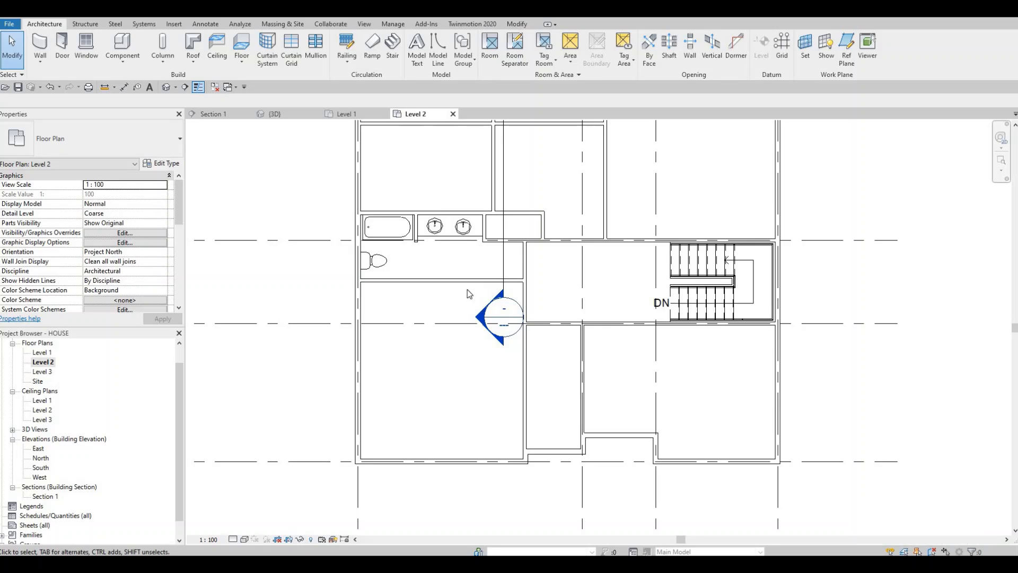
pyautogui.moveTo(467, 289); pyautogui.dragTo(466, 346, button='middle')
pyautogui.moveTo(426, 275); pyautogui.dragTo(406, 342, button='middle')
pyautogui.scroll(-1, 425, 312)
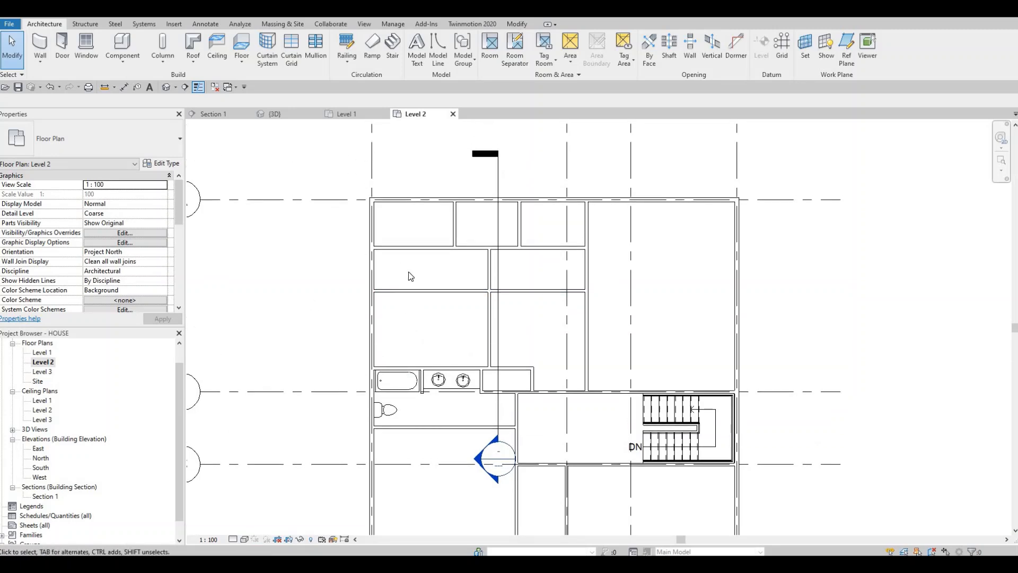
pyautogui.click(370, 290)
pyautogui.moveTo(371, 290); pyautogui.dragTo(458, 293)
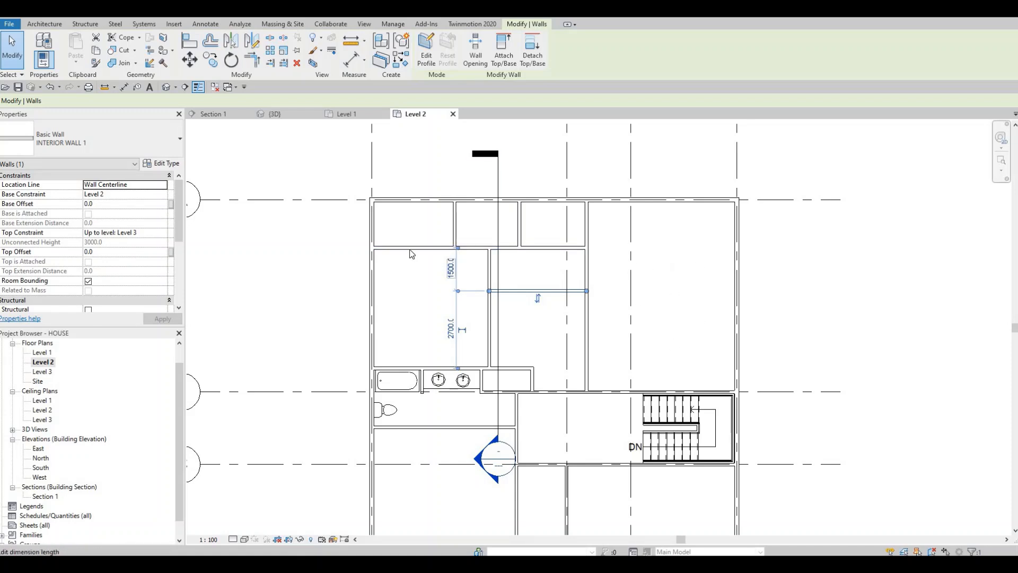
# Shorten the horizontal wall below the upper closets so its left end stops at the leftmost vertical closet wall.
pyautogui.click(372, 249)
pyautogui.moveTo(428, 247); pyautogui.dragTo(455, 247)
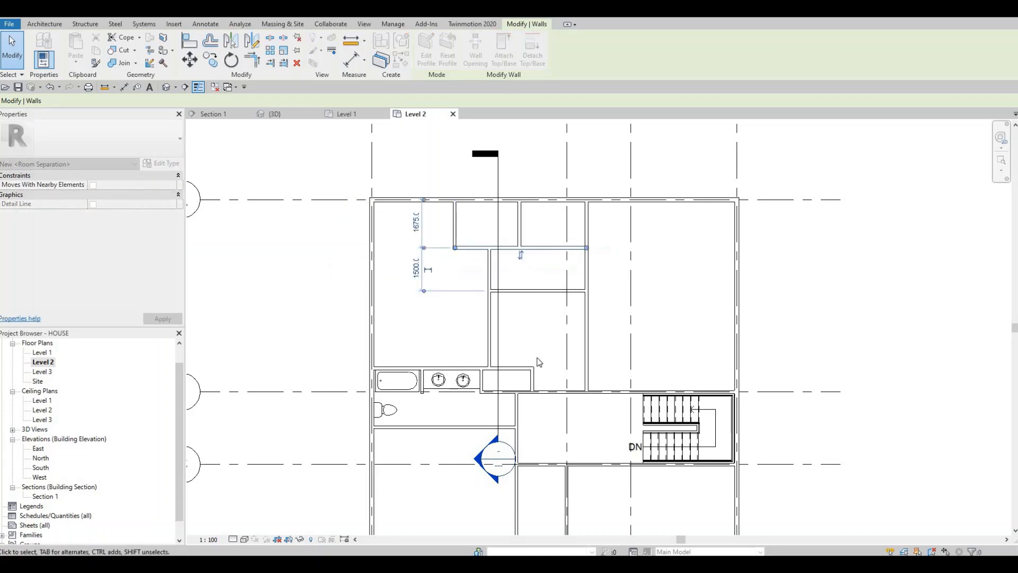
pyautogui.moveTo(394, 356); pyautogui.dragTo(437, 363, button='middle')
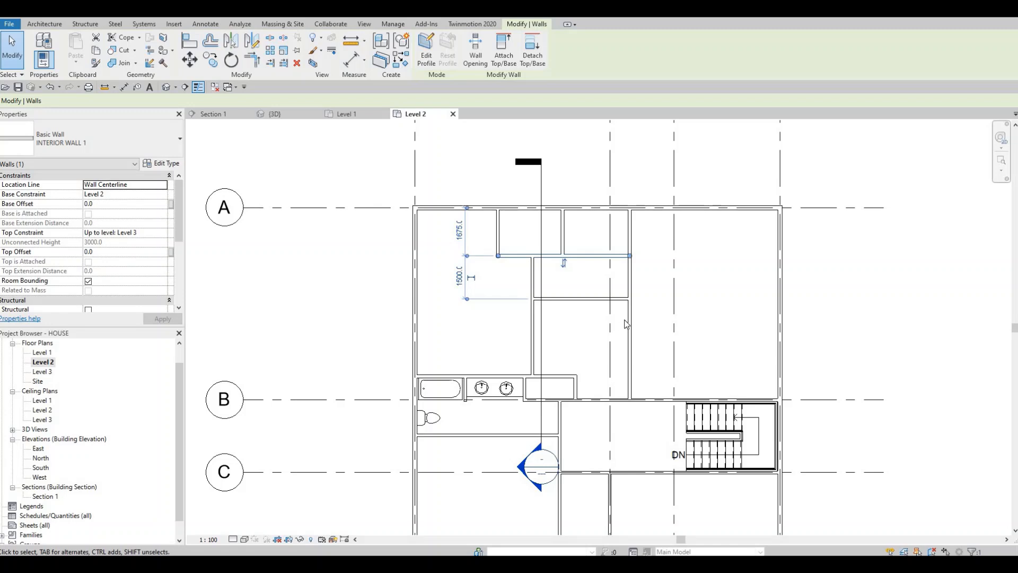
pyautogui.press('Escape')
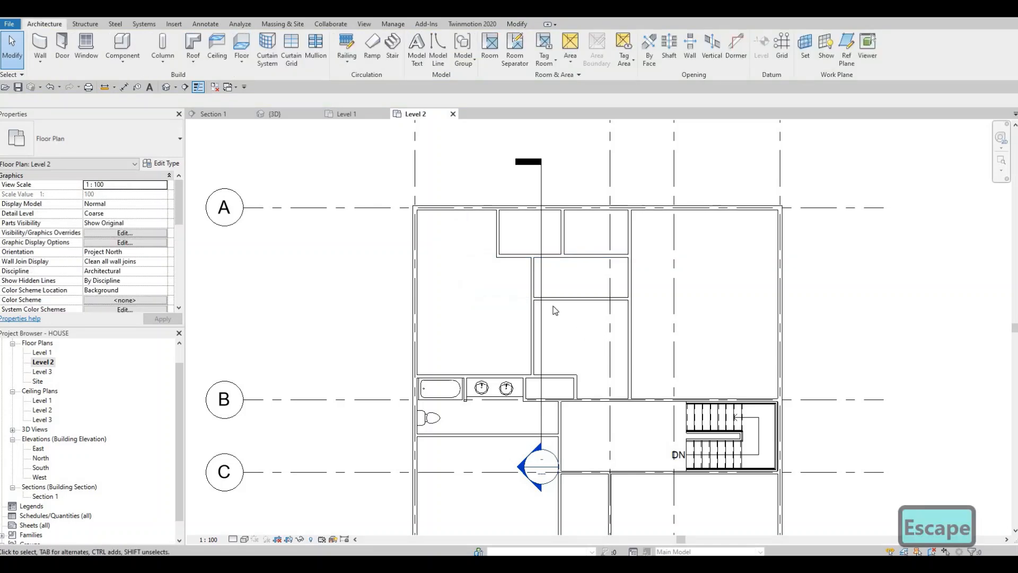
pyautogui.scroll(-2, 553, 308)
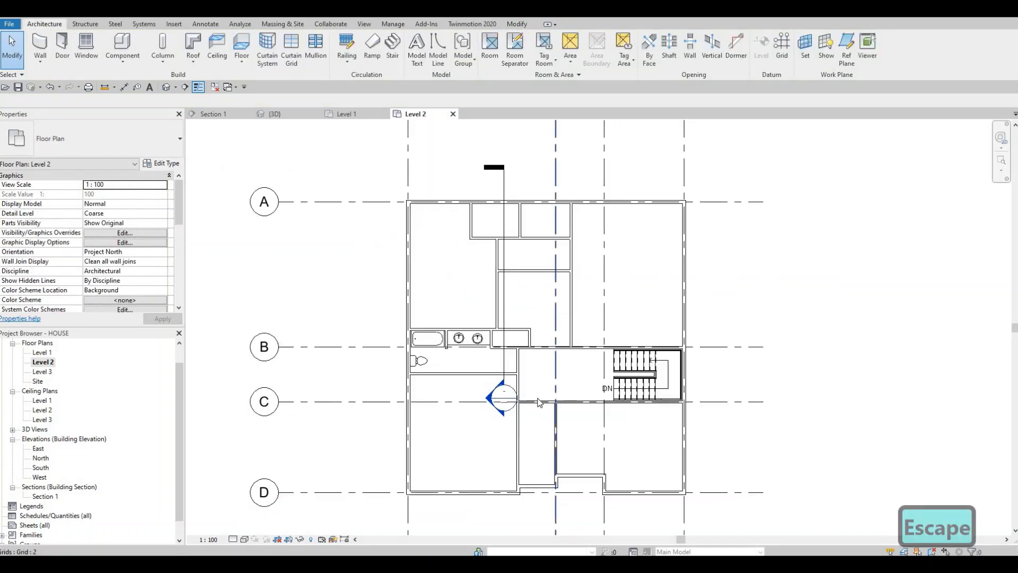